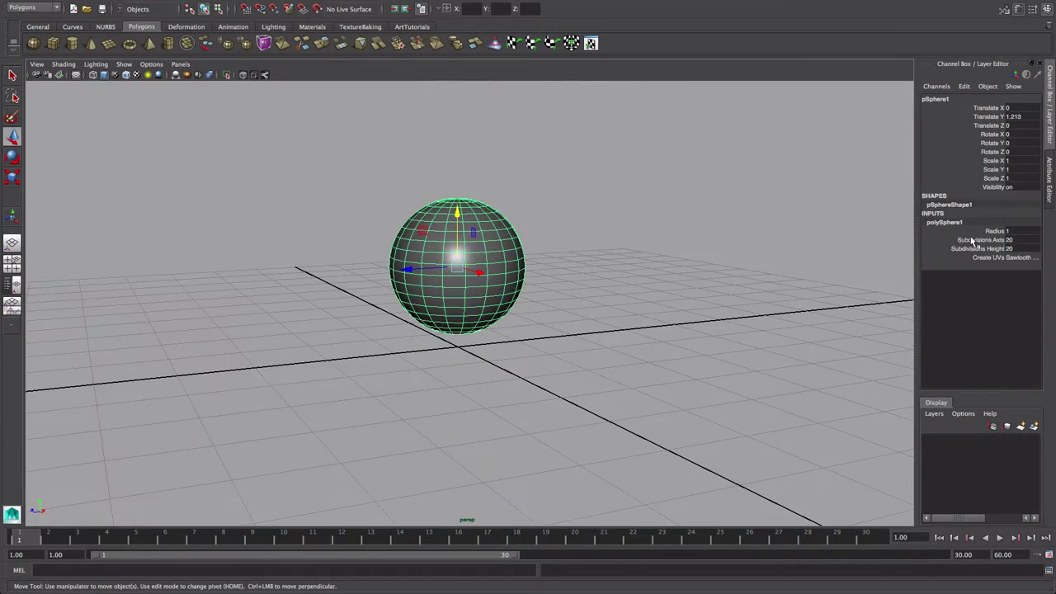
- Set the sphere's axis and height subdivisions to 12
{"action": "middle_click_drag", "start_coordinate": [637, 255], "coordinate": [603, 288]}
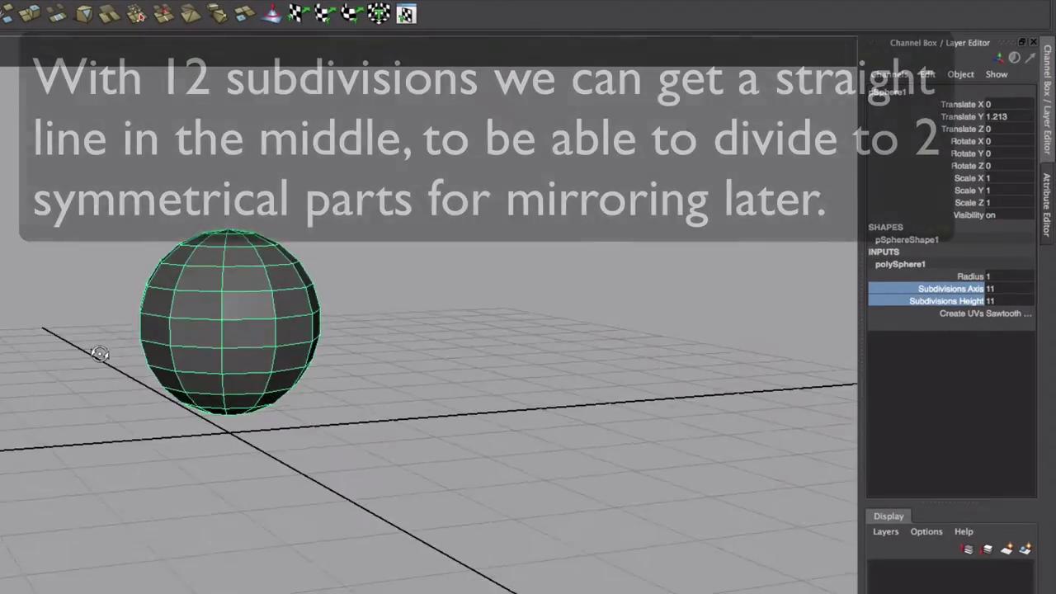
{"action": "left_click_drag", "start_coordinate": [99, 353], "coordinate": [438, 423], "text": "alt"}
{"action": "middle_click_drag", "start_coordinate": [439, 423], "coordinate": [447, 422]}
- Delete the faces of the sphere's upper half so that an open bowl shape is left
{"action": "left_click_drag", "start_coordinate": [446, 423], "coordinate": [273, 319], "text": "alt"}
{"action": "right_click_drag", "start_coordinate": [275, 318], "coordinate": [275, 359]}
{"action": "left_click_drag", "start_coordinate": [372, 198], "coordinate": [102, 341]}
{"action": "key", "text": "Delete"}
- Scale the half sphere to 0.824 in X and Z and 0.73 in Y, and reposition it to about 1.405 in Y
{"action": "right_click_drag", "start_coordinate": [200, 359], "coordinate": [226, 355]}
{"action": "key", "text": "w"}
{"action": "left_click_drag", "start_coordinate": [225, 387], "coordinate": [162, 382], "text": "alt"}
{"action": "key", "text": "r"}
{"action": "left_click_drag", "start_coordinate": [165, 421], "coordinate": [192, 419], "text": "alt"}
{"action": "left_click_drag", "start_coordinate": [219, 374], "coordinate": [228, 386]}
{"action": "key", "text": "w"}
{"action": "left_click_drag", "start_coordinate": [217, 321], "coordinate": [219, 311]}
{"action": "left_click_drag", "start_coordinate": [219, 311], "coordinate": [224, 295], "text": "alt"}
{"action": "right_click_drag", "start_coordinate": [235, 363], "coordinate": [288, 412], "text": "alt"}
{"action": "left_click_drag", "start_coordinate": [288, 412], "coordinate": [230, 394], "text": "alt"}
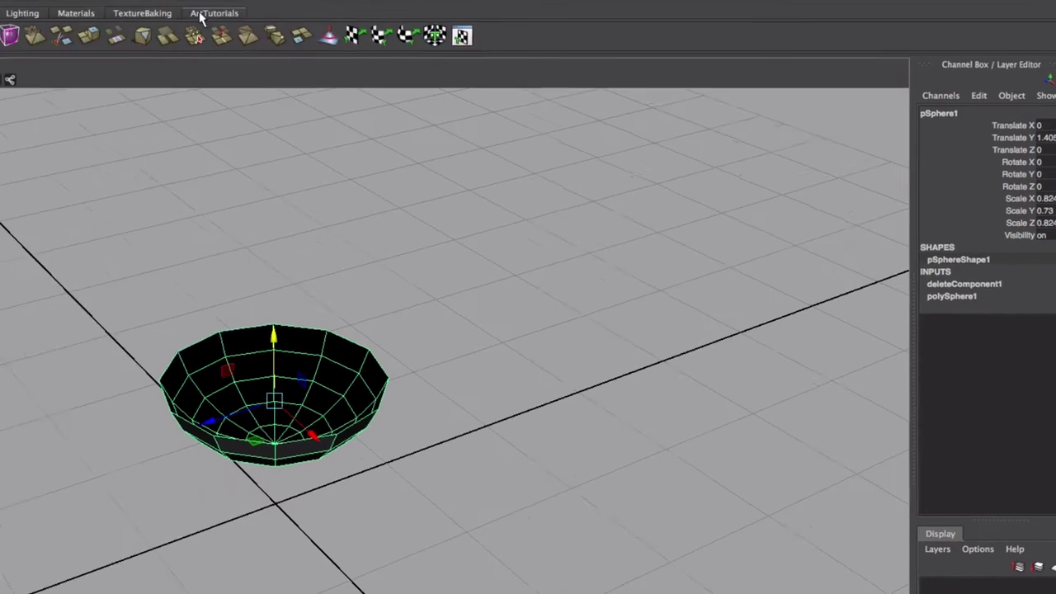
- Extrude all faces of the half sphere outwards to give the bowl wall some thickness
{"action": "left_click", "coordinate": [151, 10]}
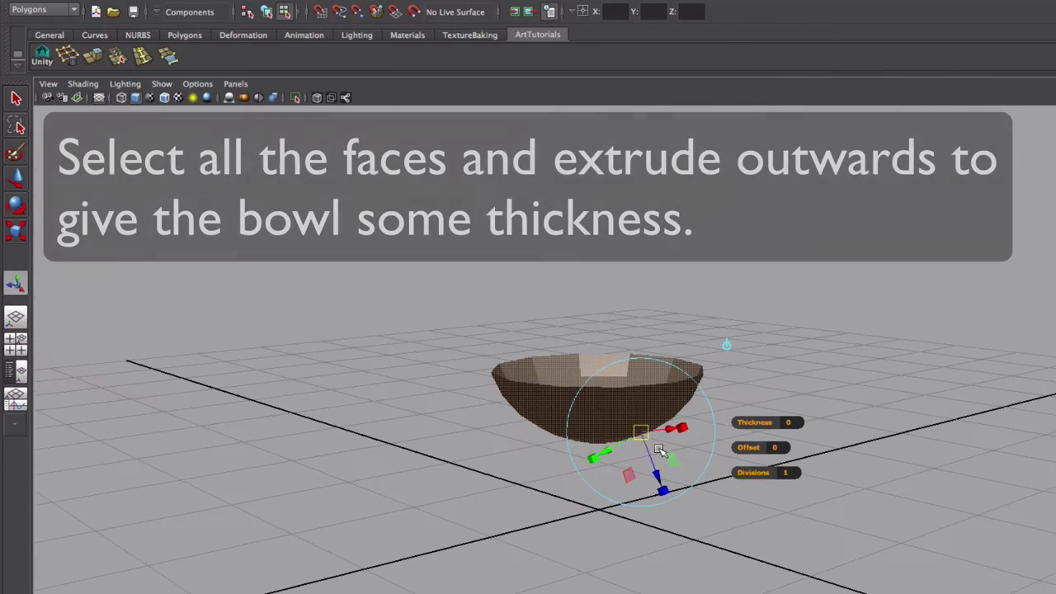
{"action": "left_click_drag", "start_coordinate": [636, 448], "coordinate": [606, 447]}
{"action": "key", "text": "w"}
{"action": "key", "text": "F8"}
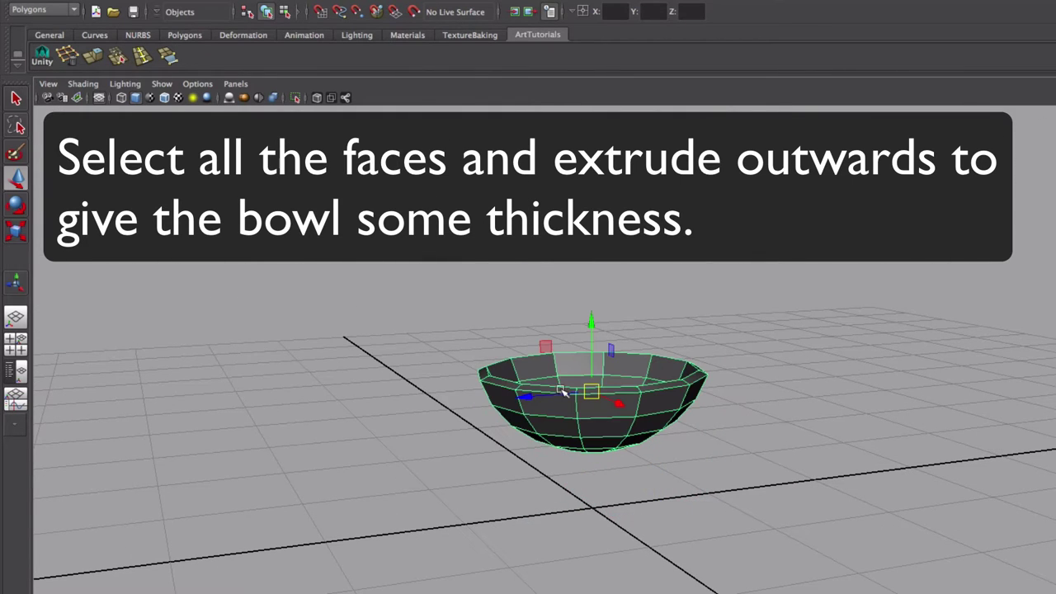
- Soften the bowl's inner and outer edges, leaving the rim edges out of the selection
{"action": "left_click", "coordinate": [558, 7]}
{"action": "left_click", "coordinate": [559, 6]}
{"action": "right_click_drag", "start_coordinate": [604, 423], "coordinate": [606, 393]}
{"action": "left_click_drag", "start_coordinate": [670, 490], "coordinate": [731, 488], "text": "alt"}
{"action": "left_click_drag", "start_coordinate": [730, 488], "coordinate": [508, 445]}
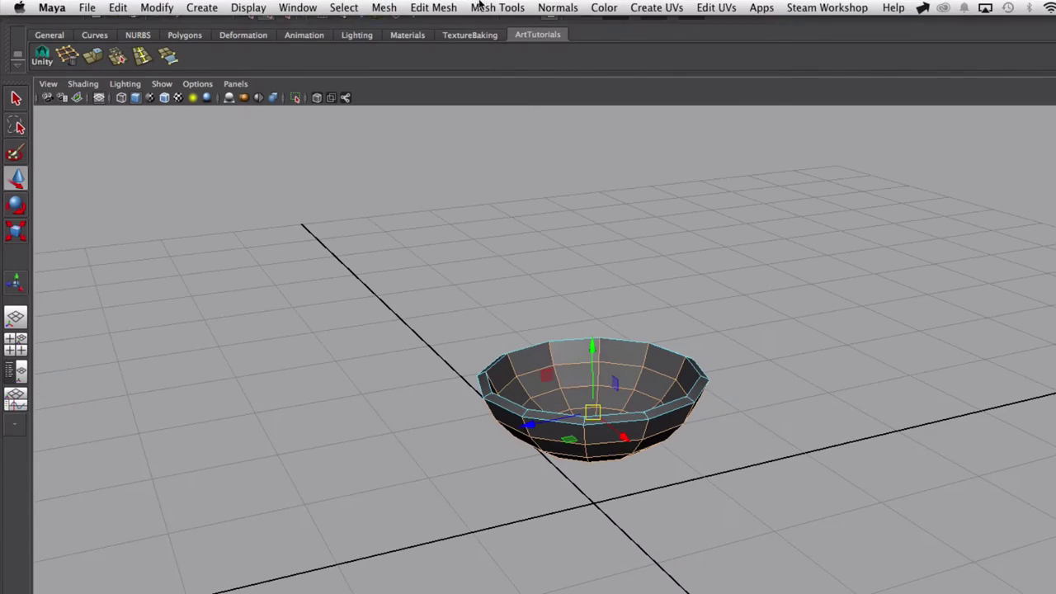
{"action": "left_click", "coordinate": [558, 9]}
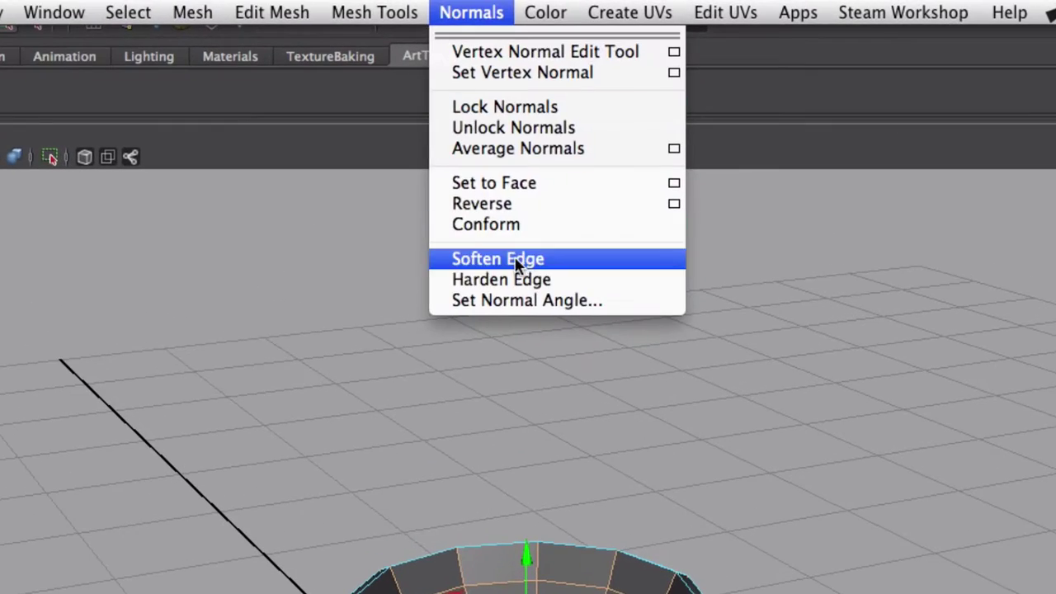
{"action": "left_click", "coordinate": [517, 262]}
- Select a face loop near the bowl's inner bottom, then expand and contract the selection to the central faces
{"action": "right_click_drag", "start_coordinate": [436, 546], "coordinate": [432, 558]}
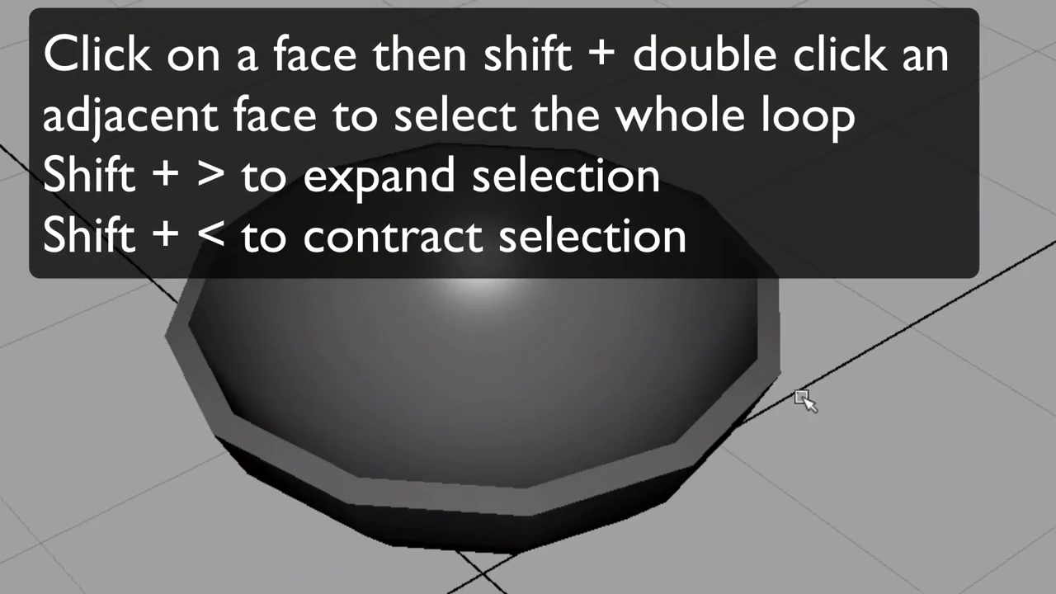
{"action": "left_click", "coordinate": [627, 412]}
{"action": "left_click_drag", "start_coordinate": [571, 408], "coordinate": [561, 459], "text": "alt"}
{"action": "right_click_drag", "start_coordinate": [562, 458], "coordinate": [563, 505]}
{"action": "left_click", "coordinate": [584, 467]}
{"action": "double_click", "coordinate": [593, 434], "text": "shift"}
{"action": "key", "text": "shift+period"}
{"action": "key", "text": "shift+comma"}
{"action": "key", "text": "shift+comma"}
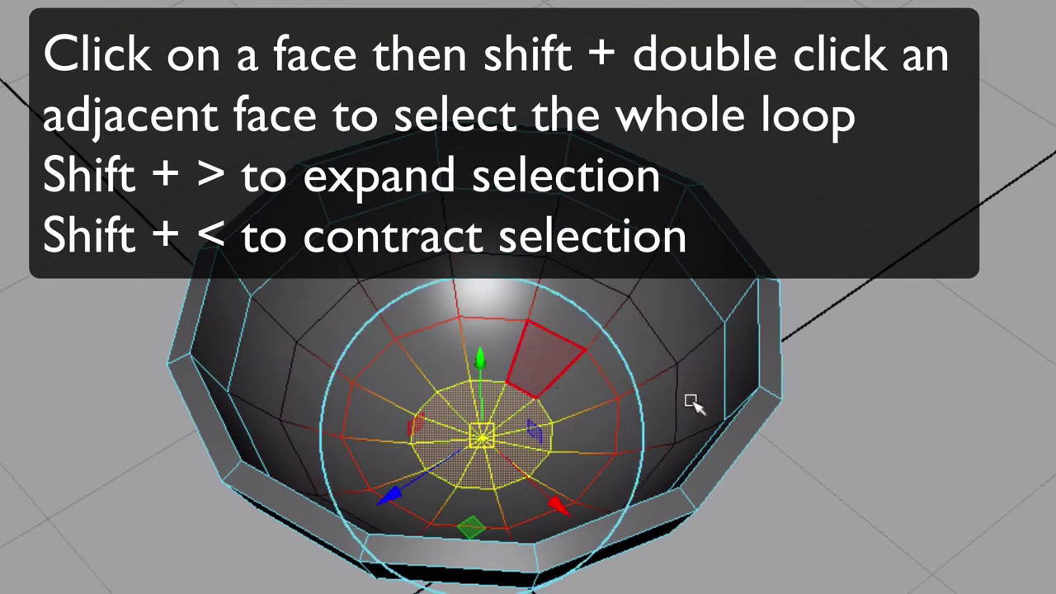
- Turn off soft selection, expand the selection by one ring and raise the central faces to form the inner floor
{"action": "left_click_drag", "start_coordinate": [483, 361], "coordinate": [512, 298]}
{"action": "key", "text": "ctrl+z"}
{"action": "scroll", "coordinate": [511, 299], "scroll_direction": "down", "scroll_amount": 3}
{"action": "key", "text": "b"}
{"action": "key", "text": "shift+period"}
{"action": "left_click_drag", "start_coordinate": [477, 338], "coordinate": [476, 279]}
{"action": "key", "text": "r"}
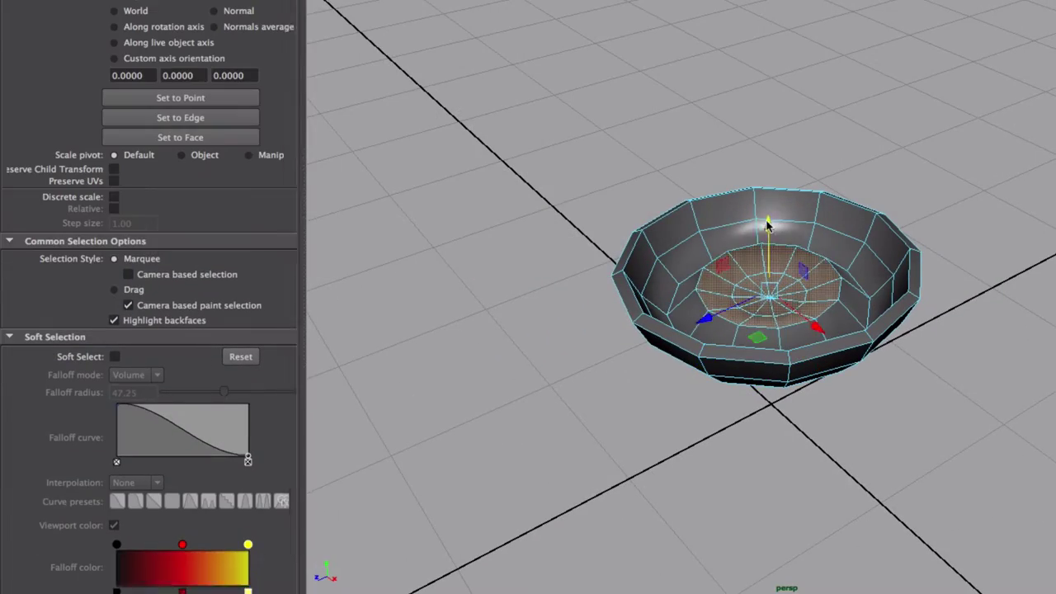
- Delete the triangular faces that meet at the centre of the bowl's floor
{"action": "left_click_drag", "start_coordinate": [763, 254], "coordinate": [734, 309], "text": "alt"}
{"action": "right_click_drag", "start_coordinate": [734, 309], "coordinate": [837, 322], "text": "alt"}
{"action": "left_click_drag", "start_coordinate": [836, 322], "coordinate": [608, 396], "text": "alt"}
{"action": "key", "text": "w"}
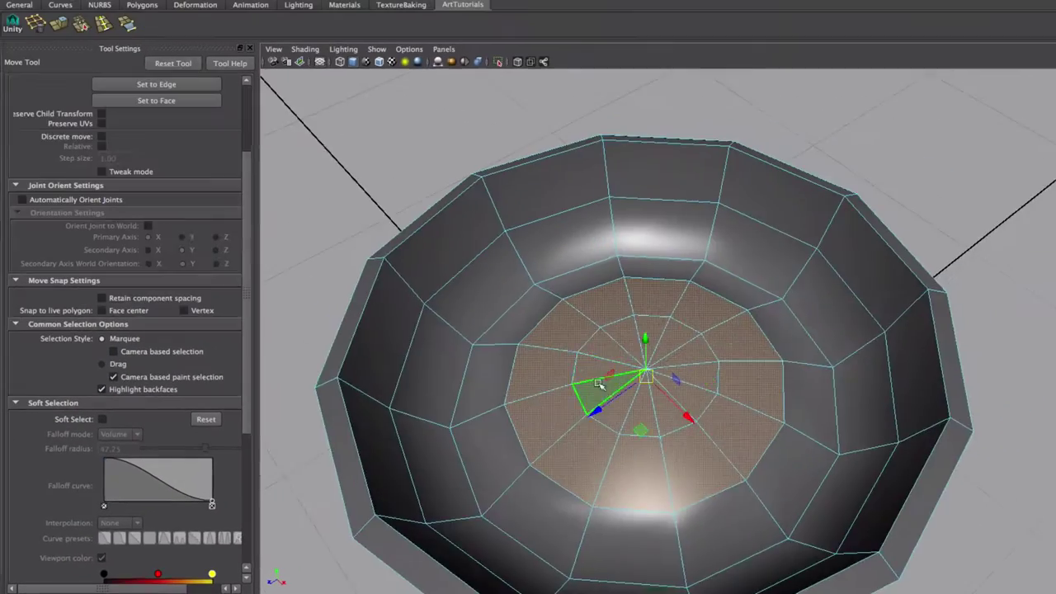
{"action": "right_click_drag", "start_coordinate": [608, 396], "coordinate": [716, 401], "text": "alt"}
{"action": "right_click_drag", "start_coordinate": [715, 402], "coordinate": [716, 432]}
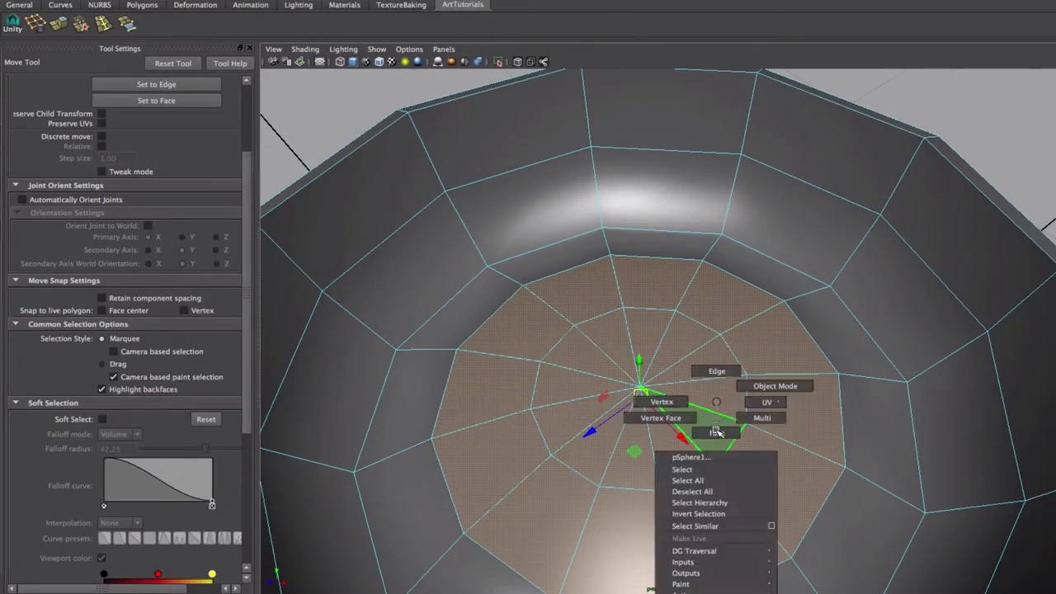
{"action": "left_click", "coordinate": [716, 433]}
{"action": "left_click", "coordinate": [751, 456]}
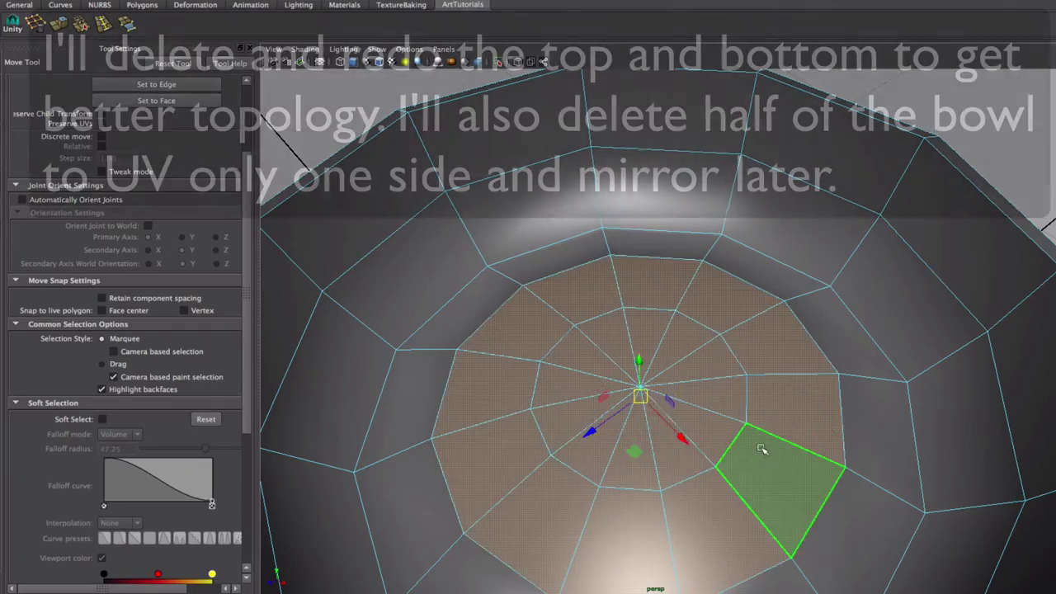
{"action": "left_click", "coordinate": [656, 367]}
{"action": "key", "text": "Delete"}
{"action": "scroll", "coordinate": [794, 405], "scroll_direction": "down", "scroll_amount": 5}
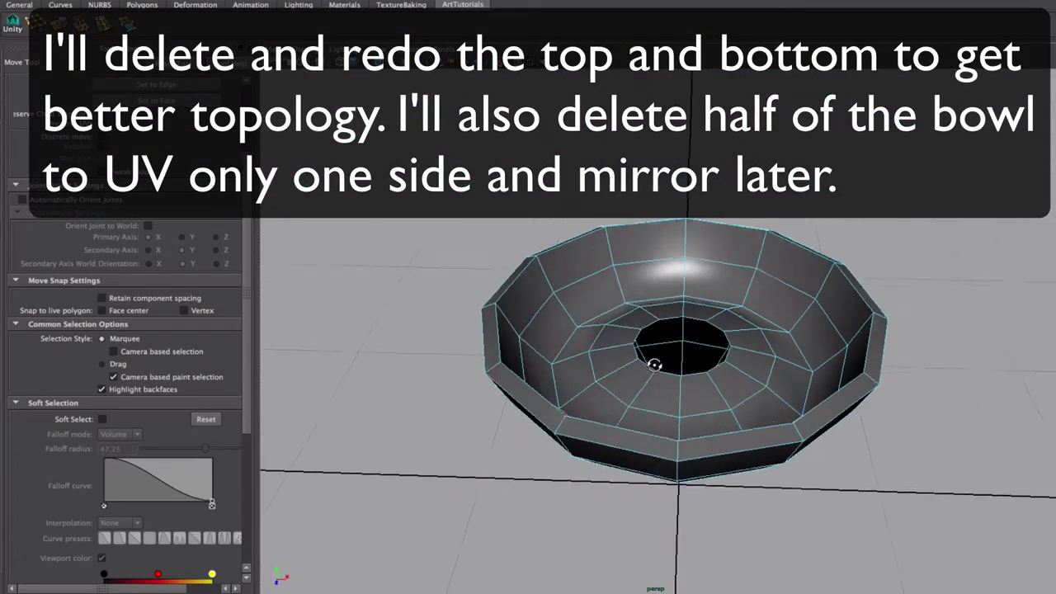
- Delete one half of the bowl so that only one side is left for mirroring
{"action": "left_click_drag", "start_coordinate": [467, 479], "coordinate": [664, 218]}
{"action": "key", "text": "Delete"}
{"action": "left_click_drag", "start_coordinate": [697, 279], "coordinate": [671, 295], "text": "alt"}
{"action": "left_click_drag", "start_coordinate": [719, 347], "coordinate": [606, 304], "text": "alt"}
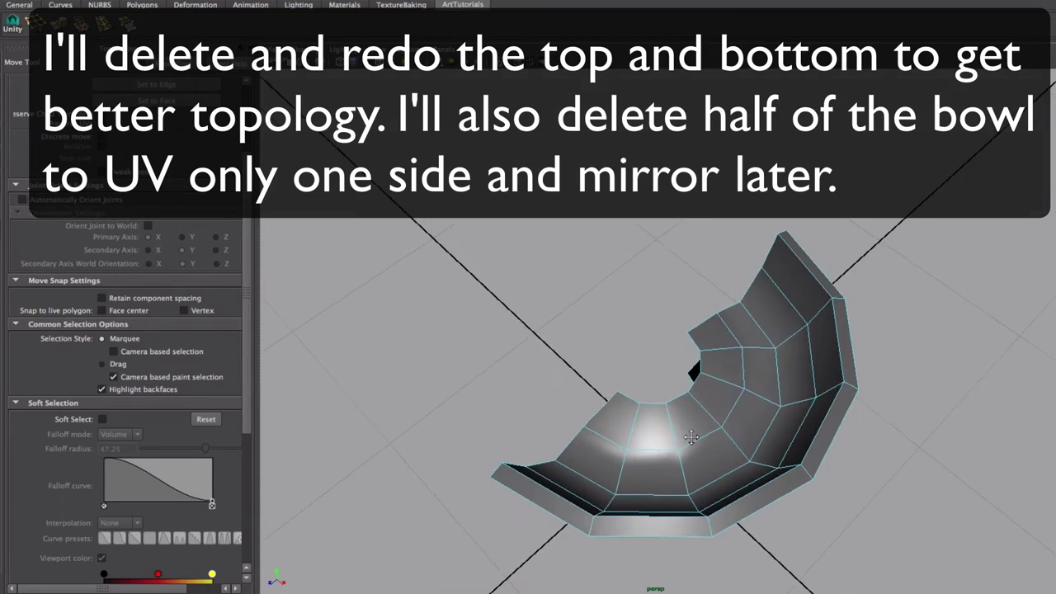
- Append a polygon strip along the cut side of the central floor hole, joining its two opposite border edges
{"action": "left_click_drag", "start_coordinate": [636, 367], "coordinate": [726, 394], "text": "alt"}
{"action": "left_click", "coordinate": [726, 393]}
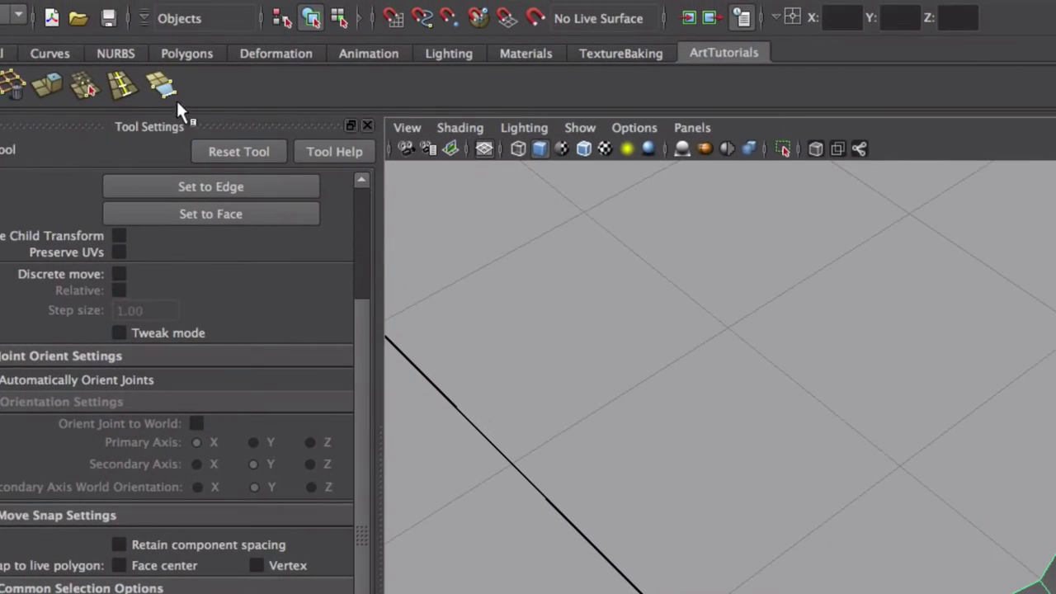
{"action": "left_click", "coordinate": [129, 25]}
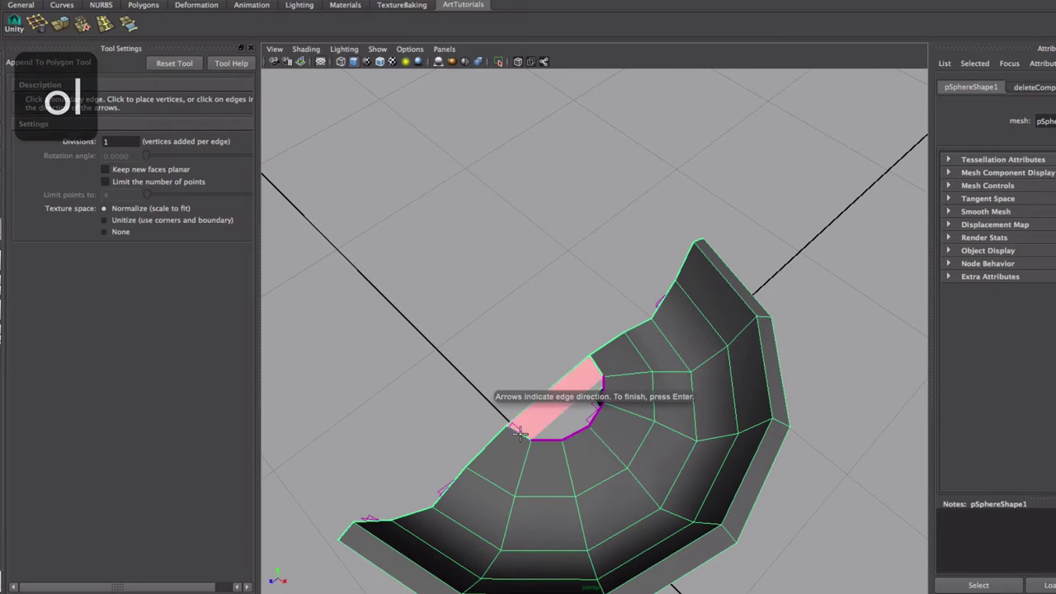
{"action": "key", "text": "Return"}
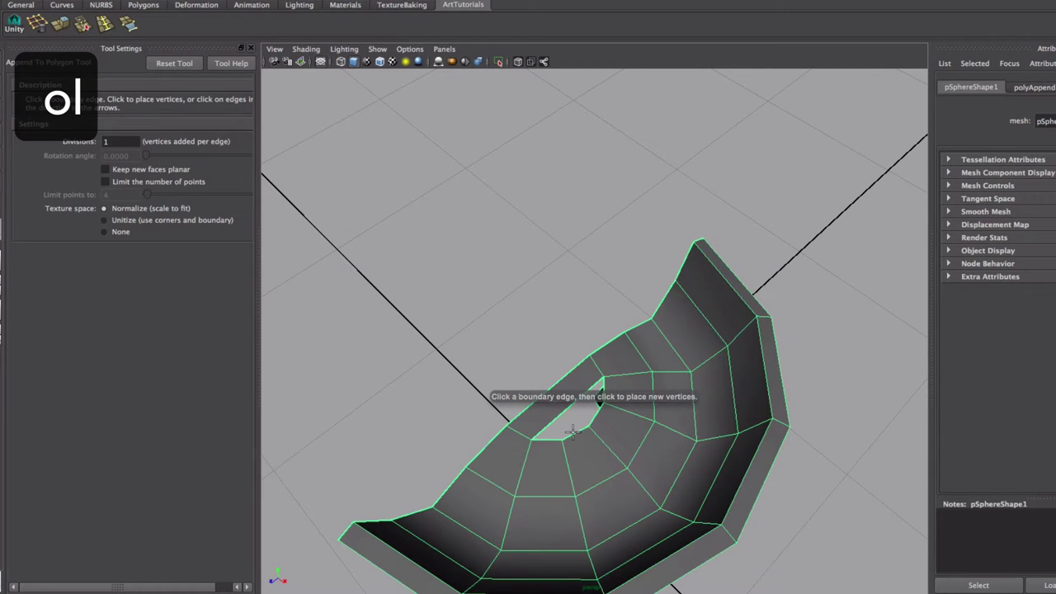
- Insert an edge loop across the middle of the appended strip and append polygons to fill the remaining floor gap
{"action": "key", "text": "w"}
{"action": "key", "text": "l"}
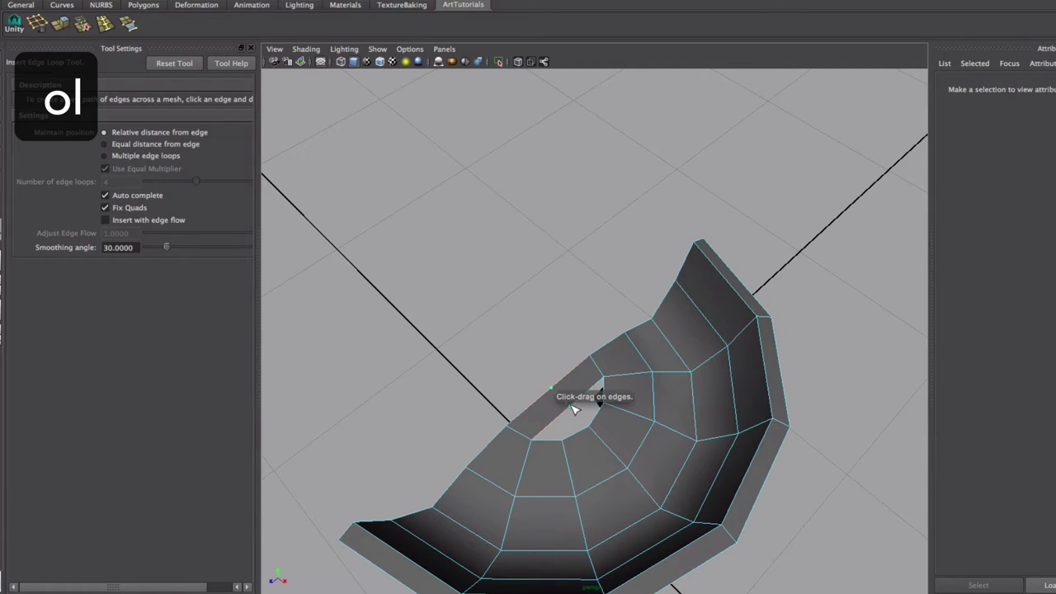
{"action": "key", "text": "w"}
{"action": "left_click", "coordinate": [129, 24]}
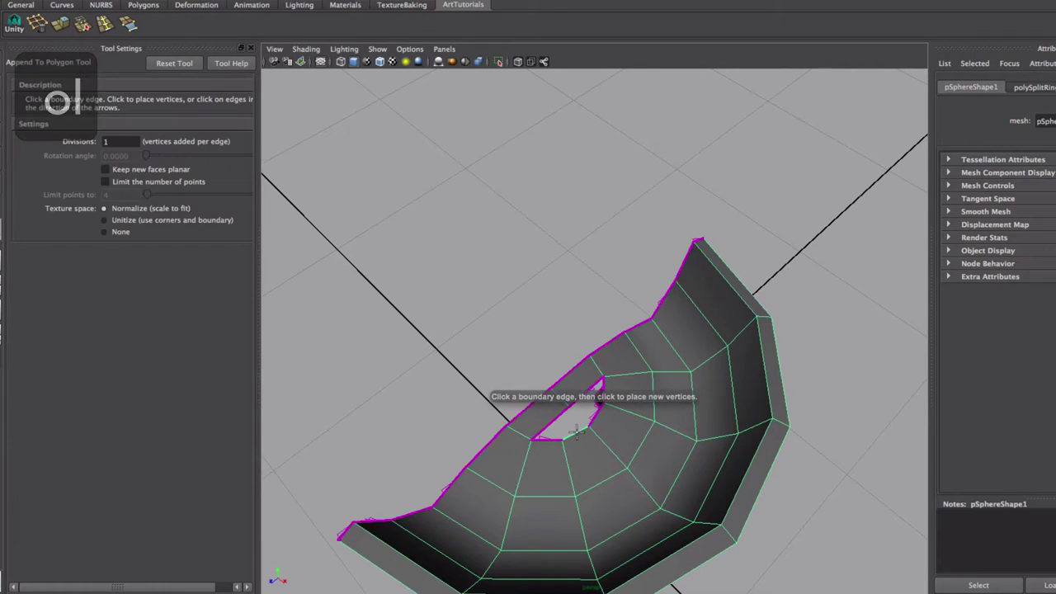
{"action": "key", "text": "Return"}
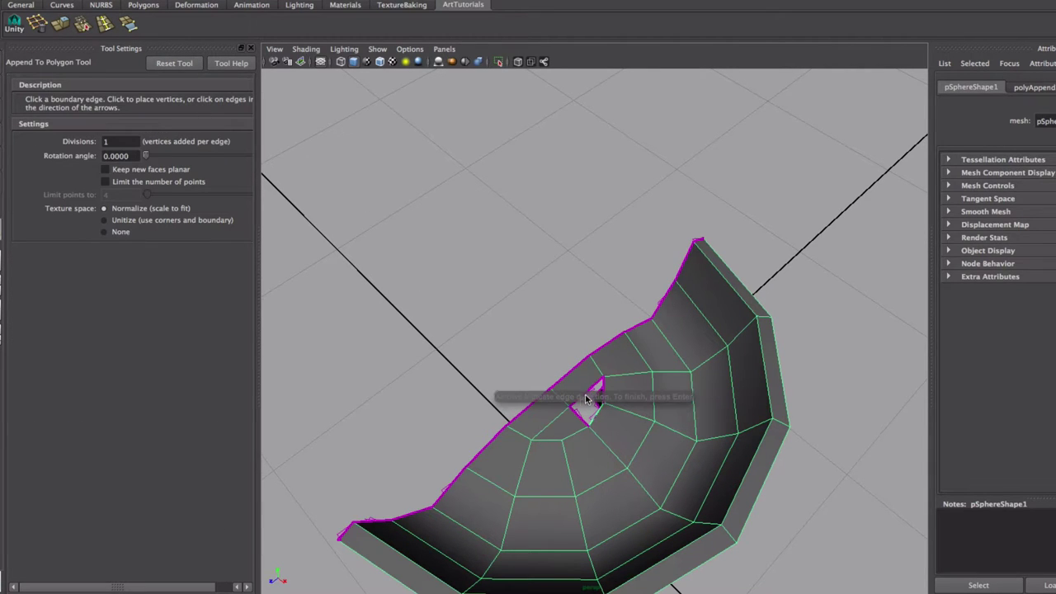
{"action": "key", "text": "w"}
- Adjust the heights of the vertices around the filled centre of the inner floor
{"action": "left_click_drag", "start_coordinate": [608, 431], "coordinate": [556, 415], "text": "alt"}
{"action": "right_click", "coordinate": [532, 389]}
{"action": "left_click", "coordinate": [486, 386]}
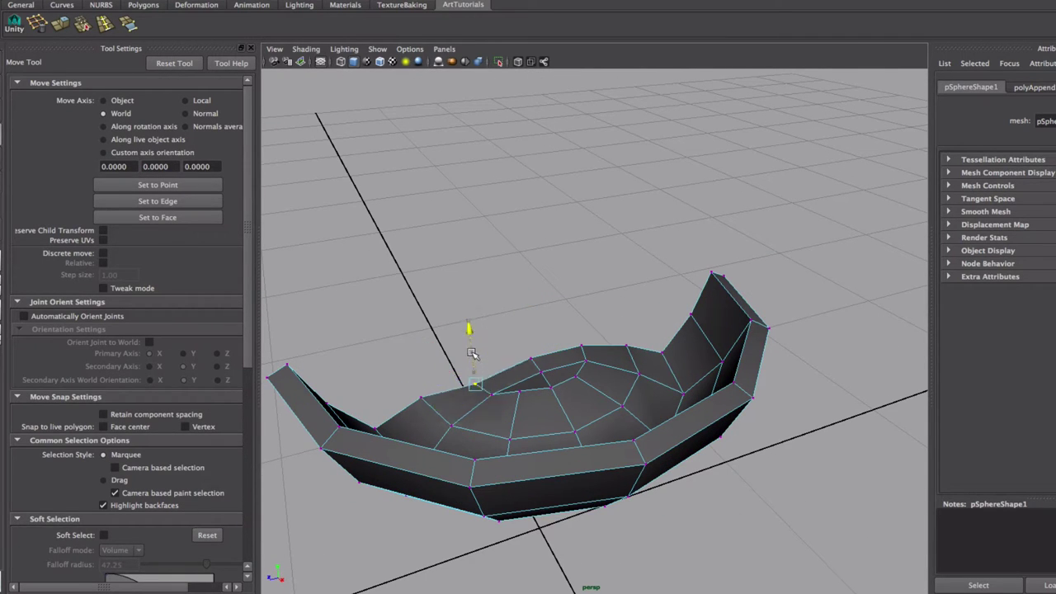
{"action": "left_click_drag", "start_coordinate": [550, 387], "coordinate": [589, 381], "text": "alt"}
{"action": "right_click_drag", "start_coordinate": [588, 382], "coordinate": [634, 389], "text": "alt"}
{"action": "middle_click_drag", "start_coordinate": [633, 390], "coordinate": [606, 371], "text": "alt"}
{"action": "left_click_drag", "start_coordinate": [601, 373], "coordinate": [636, 374]}
{"action": "left_click_drag", "start_coordinate": [640, 377], "coordinate": [530, 381], "text": "alt"}
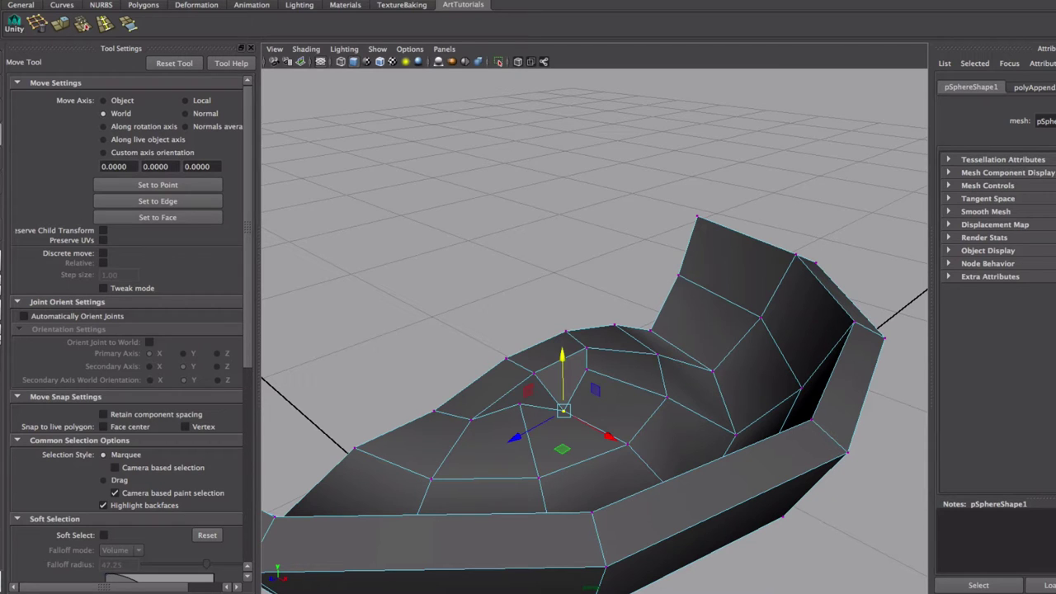
- Cut new edges between the vertices at the centre of the inner floor with Multi-Cut
{"action": "left_click", "coordinate": [284, 0]}
{"action": "mouse_move", "coordinate": [420, 7]}
{"action": "left_click", "coordinate": [437, 40]}
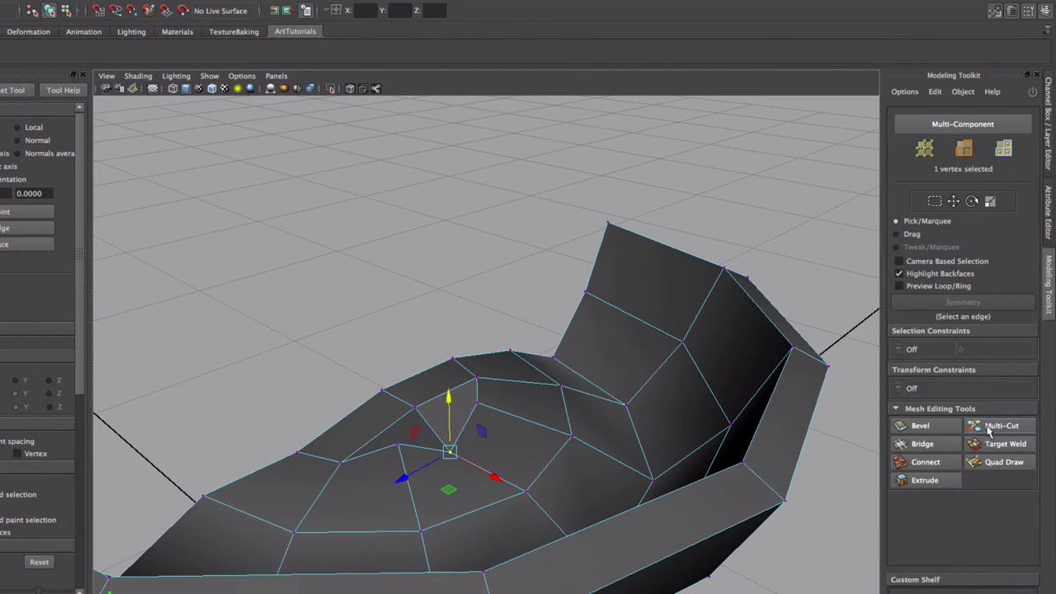
{"action": "left_click", "coordinate": [989, 427]}
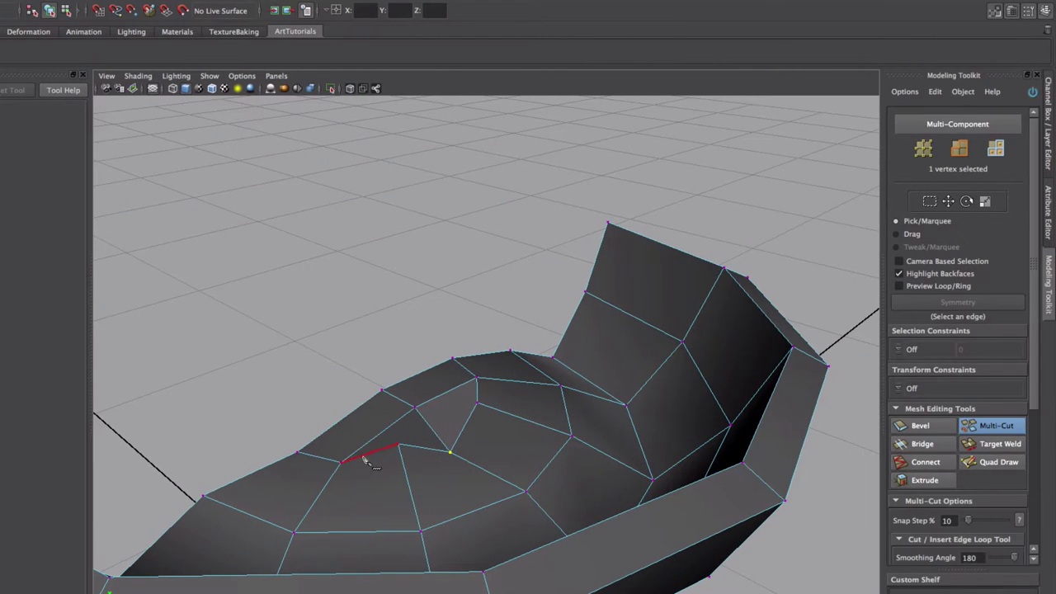
{"action": "right_click", "coordinate": [416, 415]}
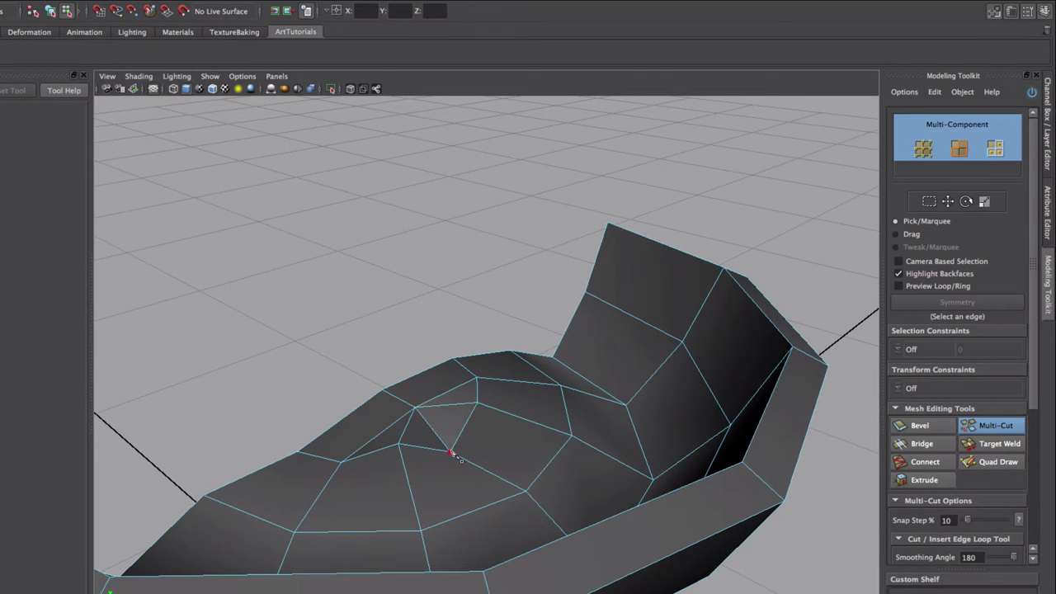
{"action": "left_click_drag", "start_coordinate": [480, 446], "coordinate": [453, 450], "text": "alt"}
{"action": "key", "text": "w"}
- Reposition the interior vertices of the inner floor to even out the filled surface
{"action": "right_click_drag", "start_coordinate": [467, 427], "coordinate": [419, 427]}
{"action": "left_click", "coordinate": [500, 469]}
{"action": "left_click_drag", "start_coordinate": [500, 469], "coordinate": [543, 452], "text": "alt"}
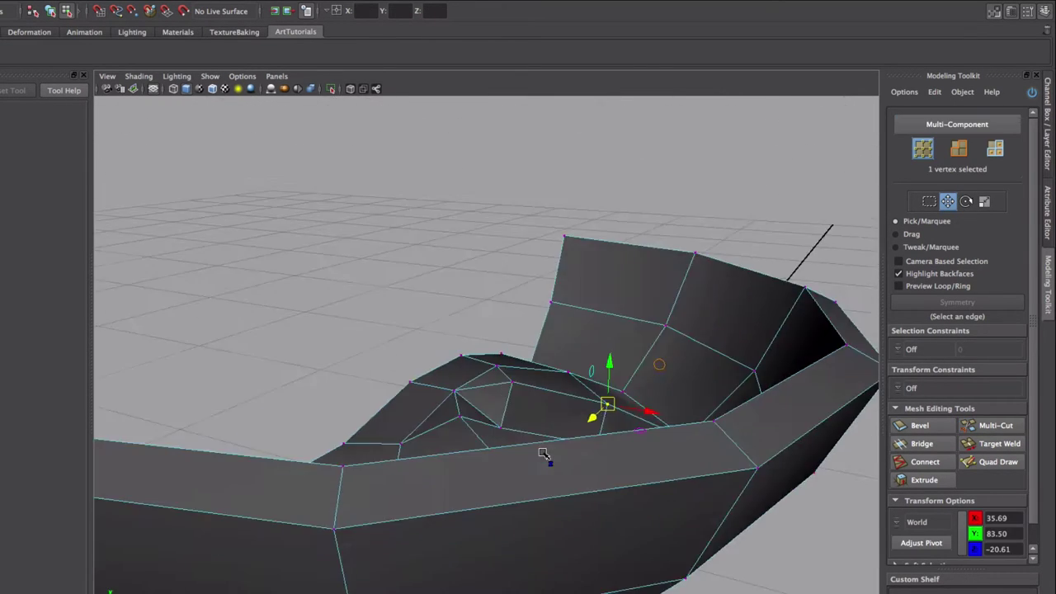
{"action": "middle_click_drag", "start_coordinate": [536, 420], "coordinate": [582, 413]}
{"action": "left_click_drag", "start_coordinate": [569, 419], "coordinate": [364, 429], "text": "alt"}
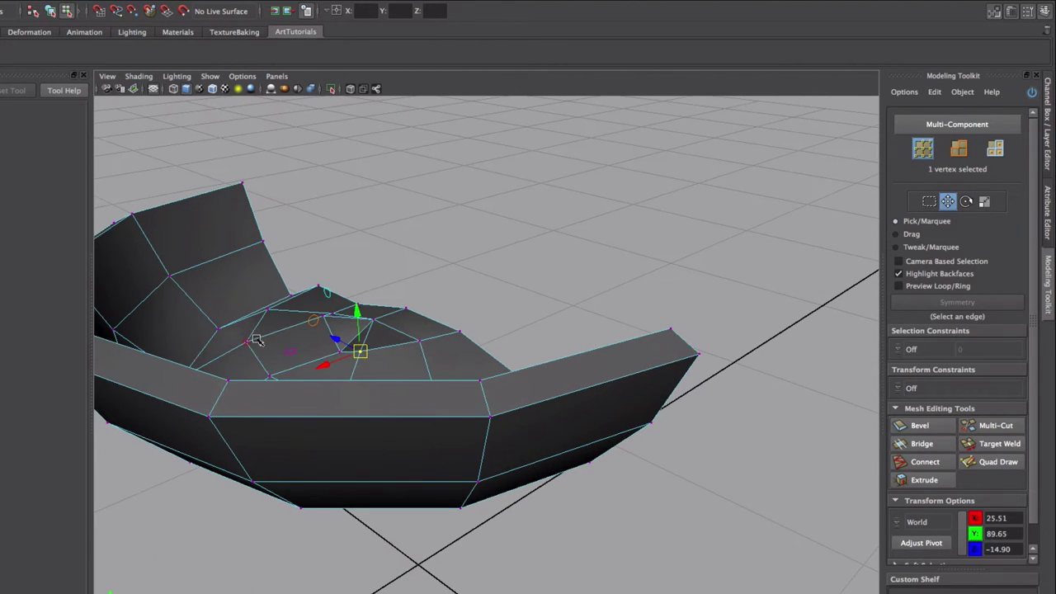
{"action": "left_click_drag", "start_coordinate": [329, 363], "coordinate": [319, 373], "text": "alt"}
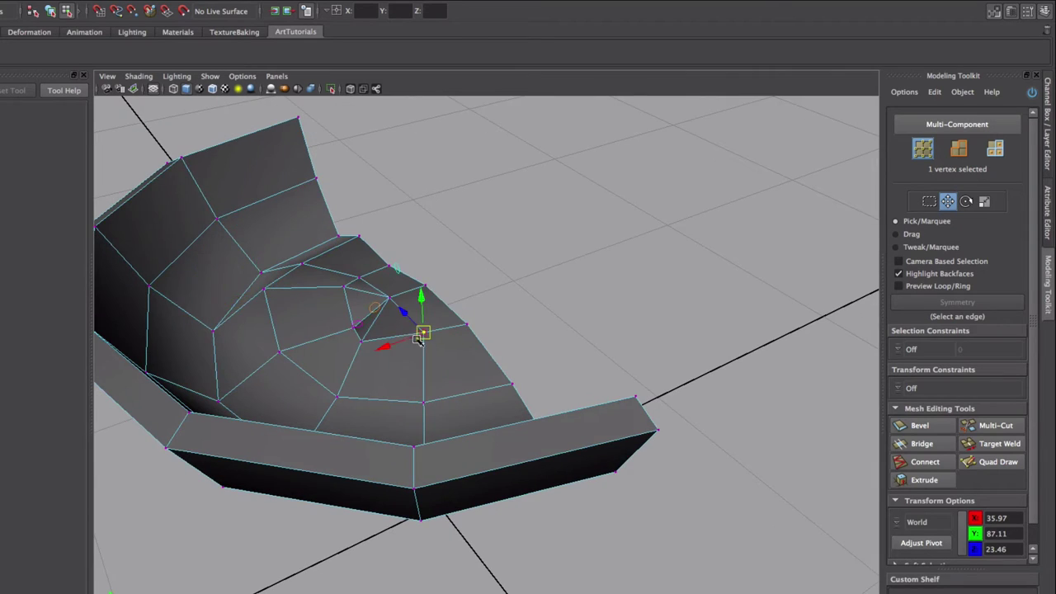
- Adjust the heights of the floor vertices along the cut side, raising the one at Z 41.22 to 88.40 in Y
{"action": "left_click_drag", "start_coordinate": [417, 343], "coordinate": [373, 360], "text": "alt"}
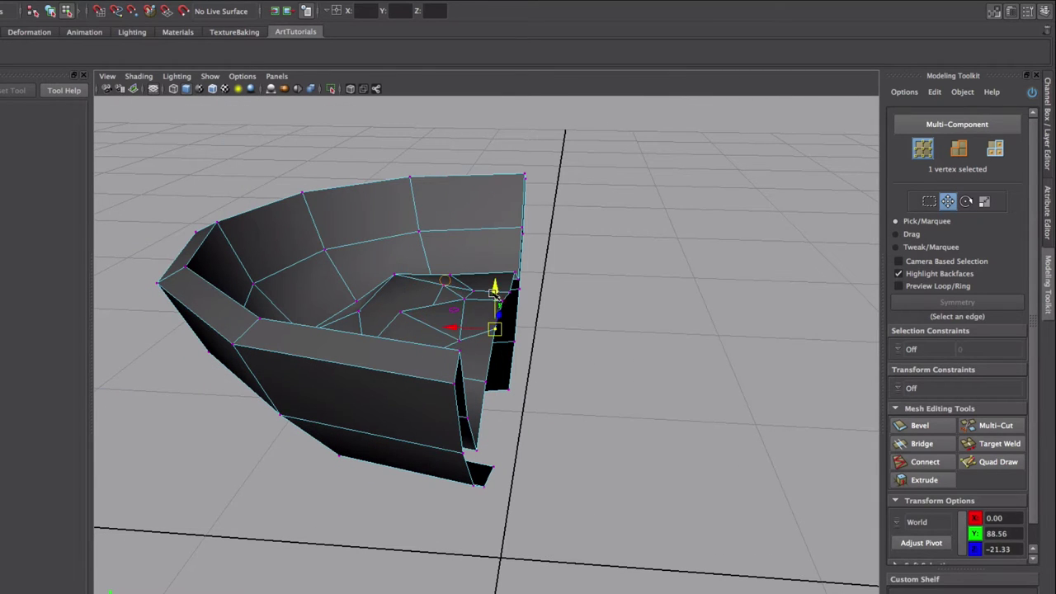
{"action": "left_click_drag", "start_coordinate": [493, 312], "coordinate": [649, 385], "text": "alt"}
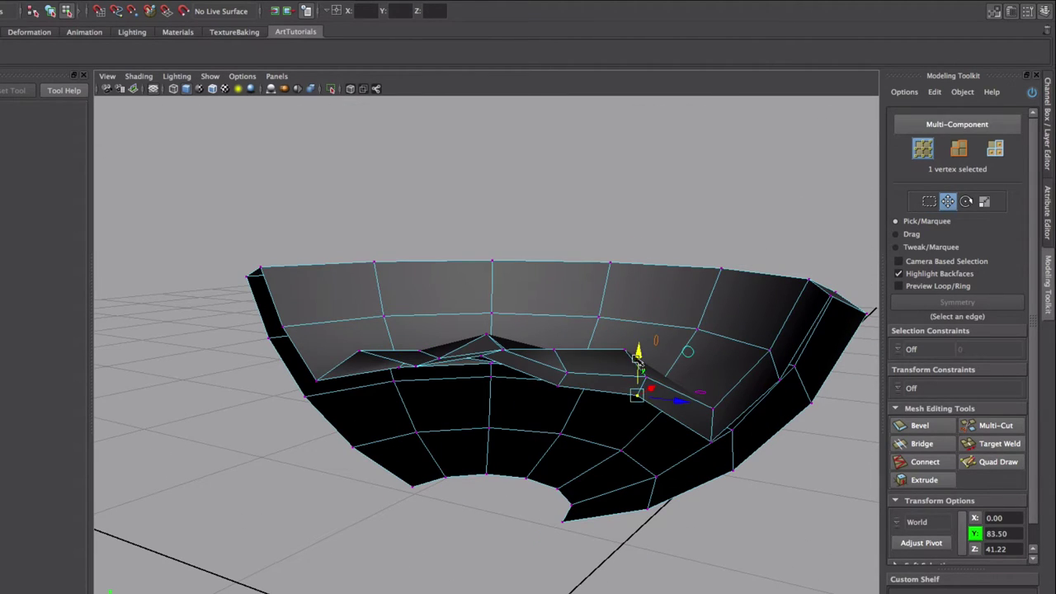
{"action": "left_click_drag", "start_coordinate": [637, 339], "coordinate": [638, 333]}
{"action": "left_click_drag", "start_coordinate": [637, 333], "coordinate": [594, 399], "text": "alt"}
{"action": "right_click_drag", "start_coordinate": [594, 398], "coordinate": [479, 388], "text": "alt"}
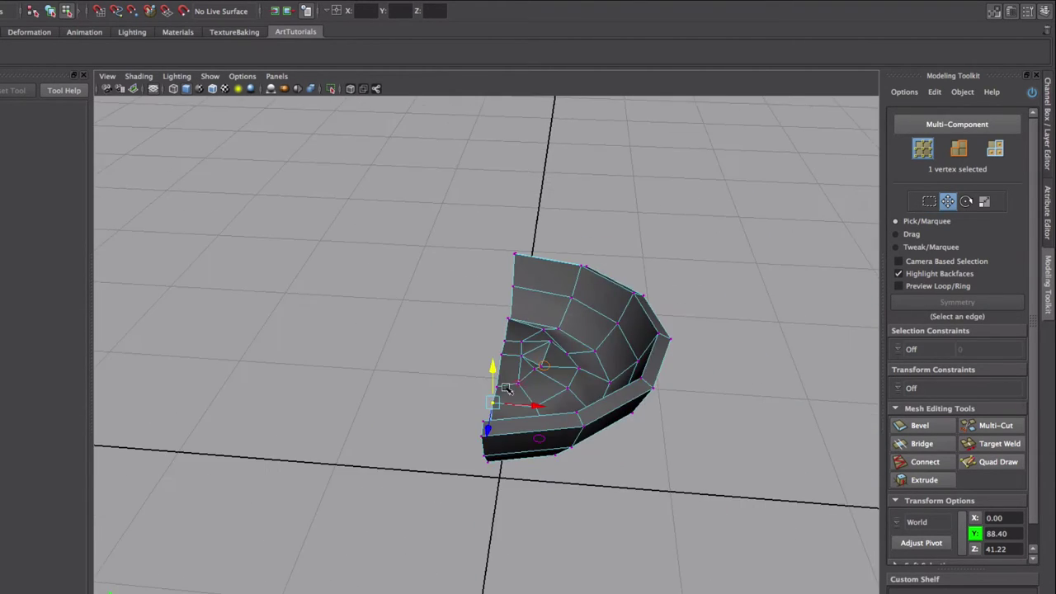
- Soften the 13 edges at the centre of the inner floor
{"action": "left_click_drag", "start_coordinate": [478, 389], "coordinate": [523, 404], "text": "alt"}
{"action": "right_click_drag", "start_coordinate": [523, 403], "coordinate": [569, 385]}
{"action": "left_click", "coordinate": [549, 332]}
{"action": "left_click_drag", "start_coordinate": [538, 383], "coordinate": [611, 360], "text": "alt"}
{"action": "middle_click_drag", "start_coordinate": [569, 383], "coordinate": [536, 404], "text": "alt"}
{"action": "left_click", "coordinate": [497, 408]}
{"action": "left_click_drag", "start_coordinate": [536, 404], "coordinate": [437, 394], "text": "alt"}
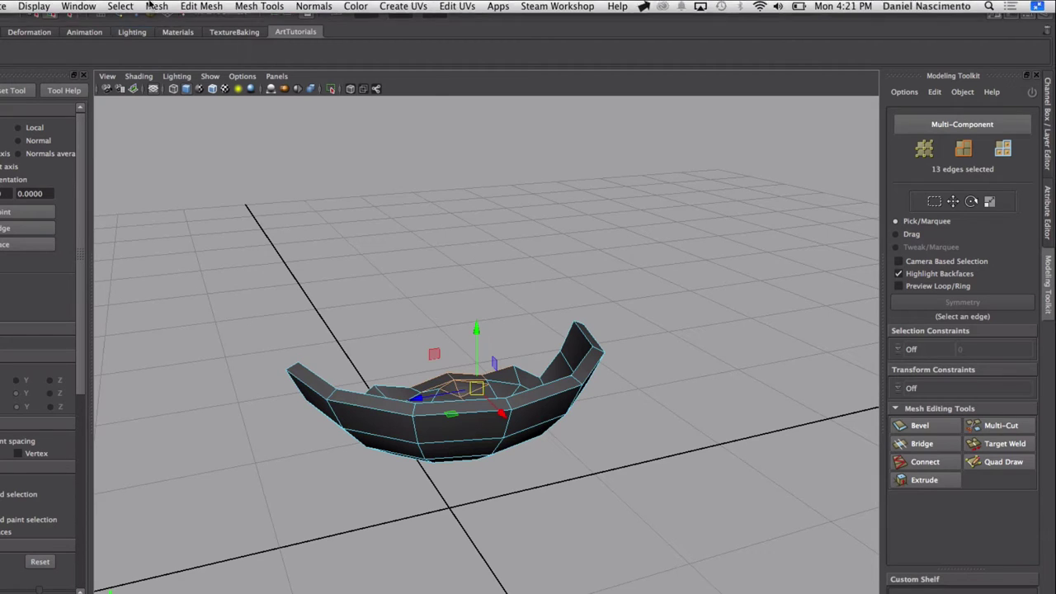
{"action": "left_click", "coordinate": [333, 7]}
{"action": "left_click", "coordinate": [340, 147]}
- Select a vertex on the inner floor and then the ring of six faces around it
{"action": "left_click_drag", "start_coordinate": [429, 355], "coordinate": [453, 424], "text": "alt"}
{"action": "right_click_drag", "start_coordinate": [453, 424], "coordinate": [594, 443], "text": "alt"}
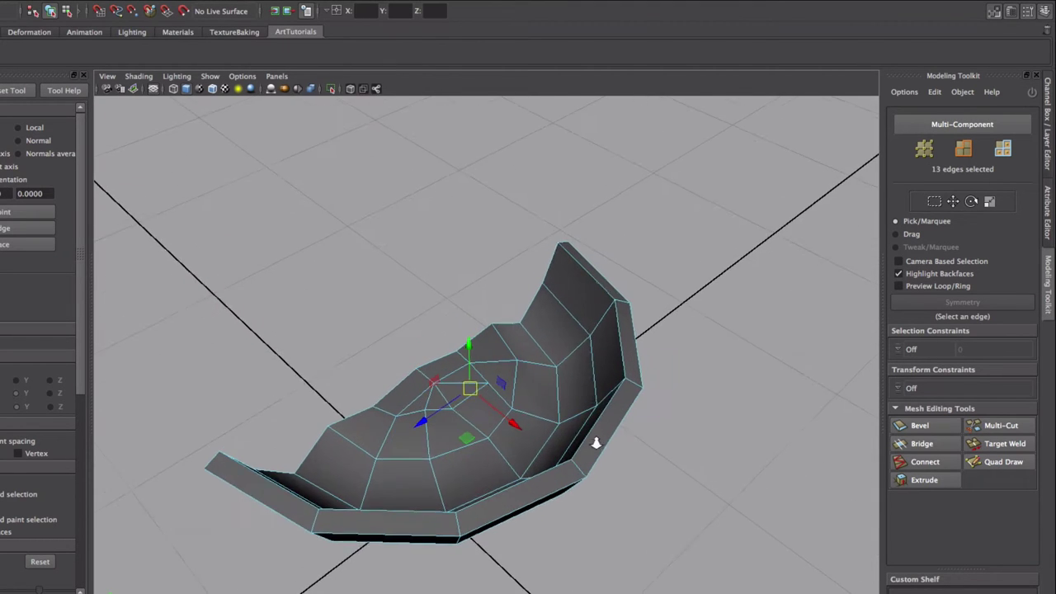
{"action": "left_click_drag", "start_coordinate": [578, 437], "coordinate": [492, 405], "text": "alt"}
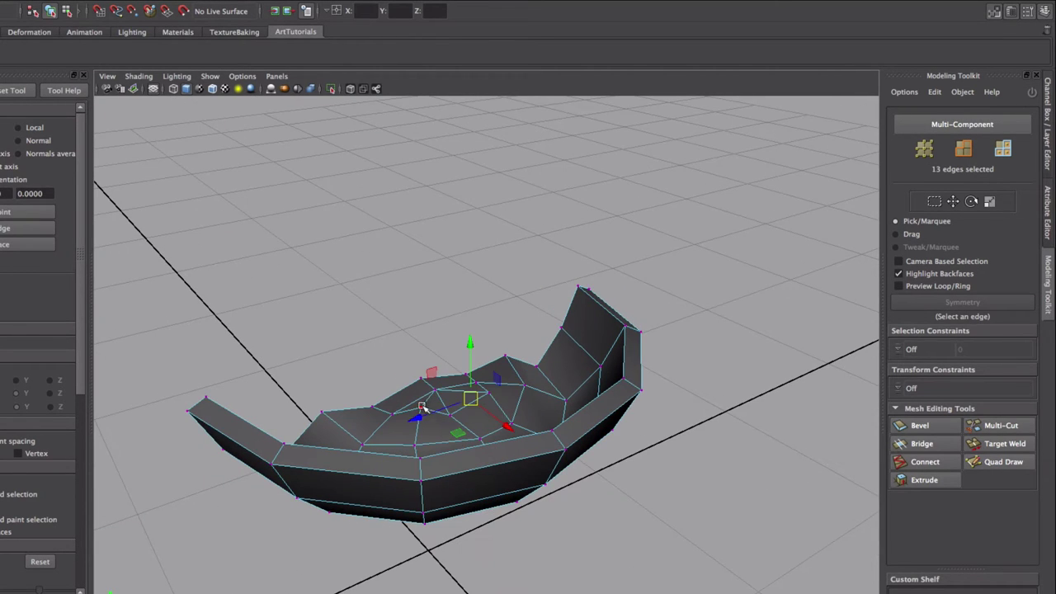
{"action": "left_click", "coordinate": [422, 408]}
{"action": "left_click_drag", "start_coordinate": [422, 407], "coordinate": [487, 385], "text": "alt"}
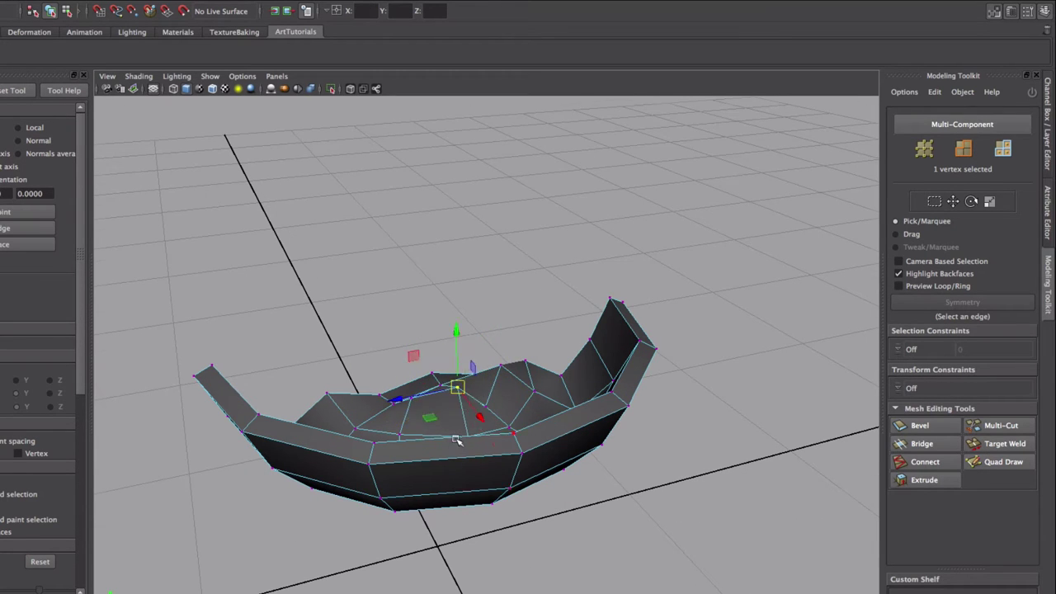
{"action": "left_click_drag", "start_coordinate": [468, 454], "coordinate": [438, 448], "text": "alt"}
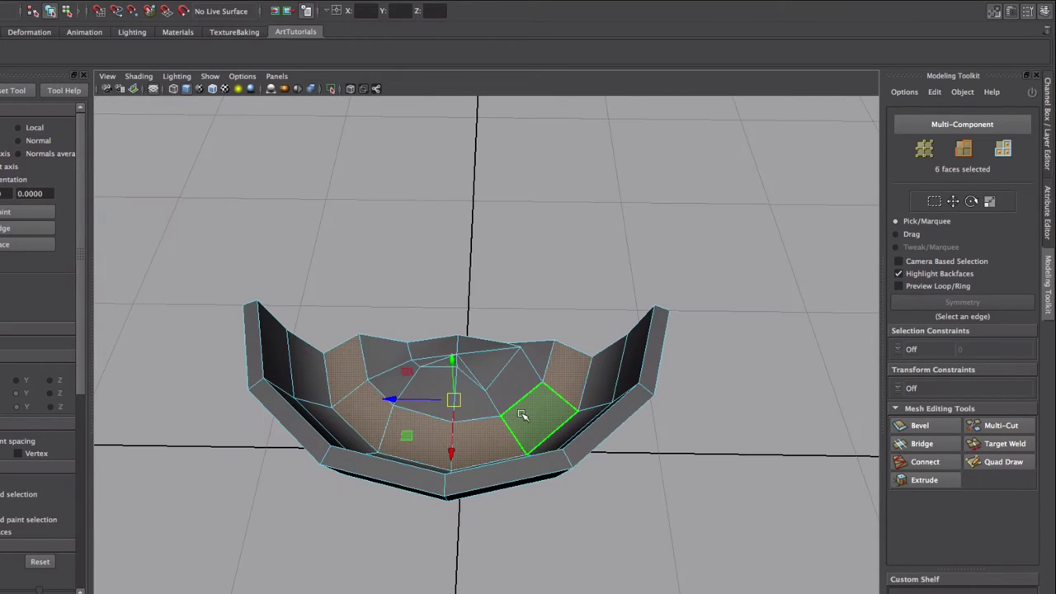
{"action": "key", "text": "shift+period"}
{"action": "left_click_drag", "start_coordinate": [522, 413], "coordinate": [378, 389], "text": "alt"}
{"action": "left_click_drag", "start_coordinate": [378, 390], "coordinate": [562, 386], "text": "alt"}
- Select the edge loop around the inner floor, snap its pivot to the cut side, and scale it outward
{"action": "left_click", "coordinate": [559, 424]}
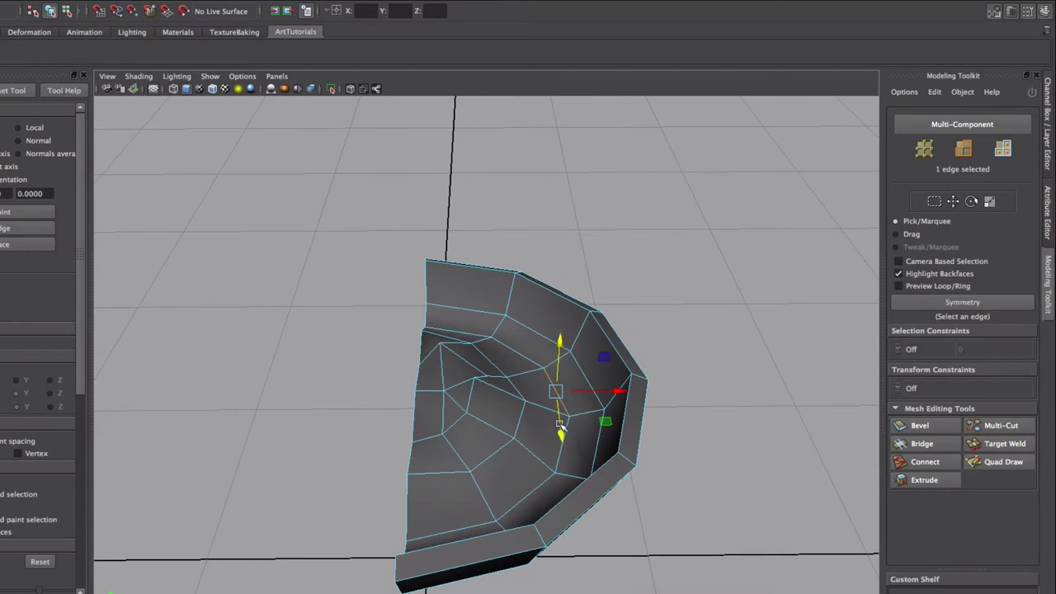
{"action": "left_click", "coordinate": [521, 351], "text": "shift"}
{"action": "left_click", "coordinate": [464, 333], "text": "shift"}
{"action": "key", "text": "d"}
{"action": "key", "text": "v"}
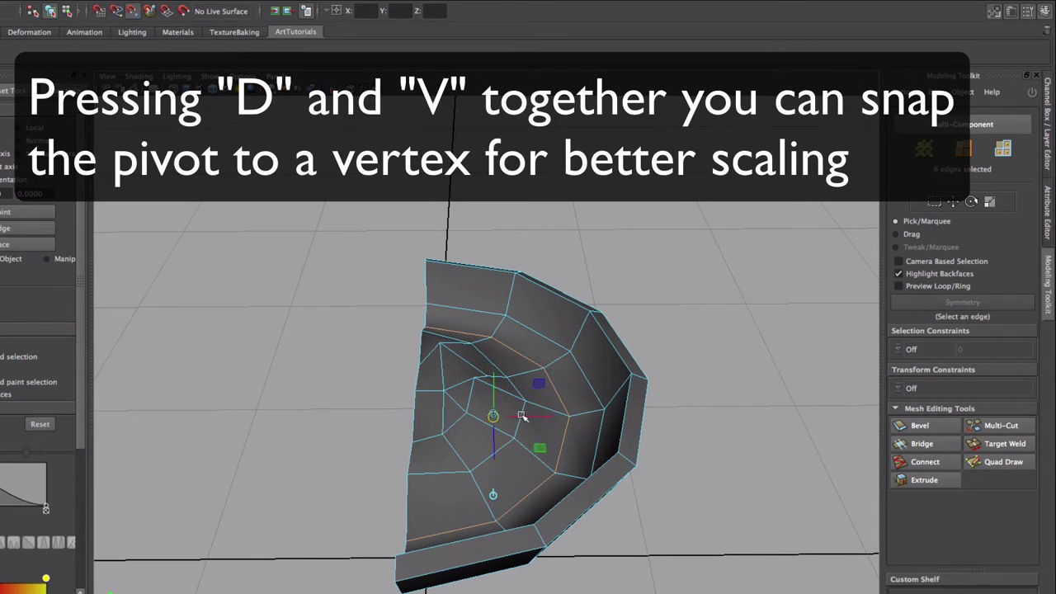
{"action": "left_click_drag", "start_coordinate": [417, 418], "coordinate": [454, 416]}
{"action": "left_click_drag", "start_coordinate": [458, 413], "coordinate": [498, 349], "text": "alt"}
{"action": "key", "text": "w"}
- Scale the bowl's inner rim edge loop from a pivot snapped to the cut side and shift it slightly
{"action": "left_click_drag", "start_coordinate": [573, 387], "coordinate": [462, 413], "text": "alt"}
{"action": "right_click_drag", "start_coordinate": [412, 330], "coordinate": [324, 324], "text": "alt"}
{"action": "left_click_drag", "start_coordinate": [324, 324], "coordinate": [495, 384], "text": "alt"}
{"action": "left_click", "coordinate": [578, 379]}
{"action": "right_click_drag", "start_coordinate": [495, 384], "coordinate": [582, 351], "text": "alt"}
{"action": "left_click_drag", "start_coordinate": [582, 352], "coordinate": [561, 376], "text": "alt"}
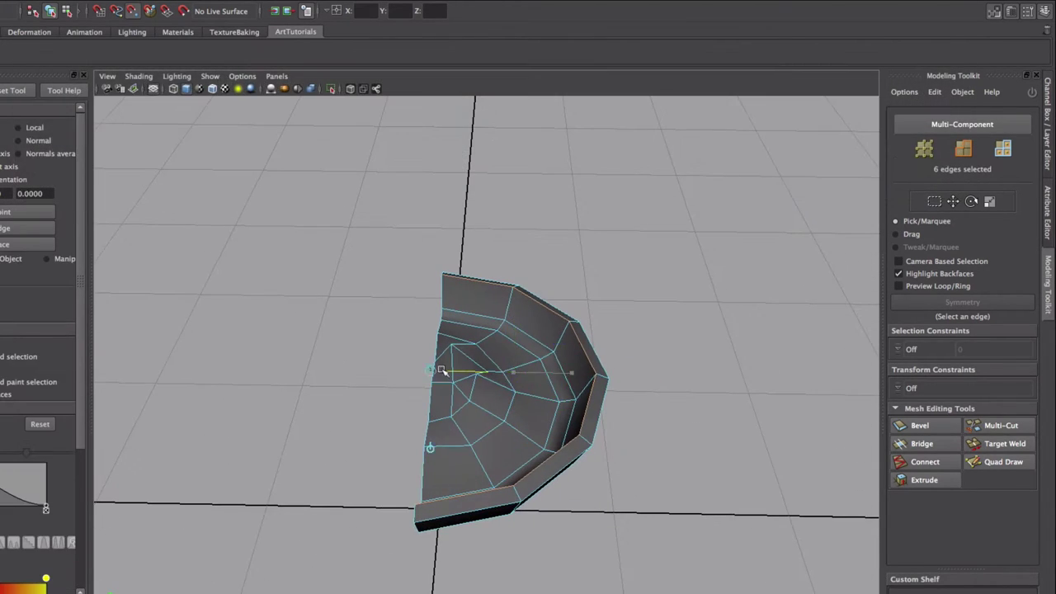
{"action": "left_click_drag", "start_coordinate": [420, 371], "coordinate": [548, 386], "text": "alt"}
{"action": "left_click_drag", "start_coordinate": [433, 367], "coordinate": [442, 318], "text": "alt"}
{"action": "key", "text": "w"}
{"action": "left_click_drag", "start_coordinate": [517, 318], "coordinate": [517, 315]}
- Select the rim and outer wall faces of the half bowl and apply planar mapping along the X axis
{"action": "left_click_drag", "start_coordinate": [513, 334], "coordinate": [452, 413], "text": "alt"}
{"action": "right_click_drag", "start_coordinate": [454, 415], "coordinate": [479, 400]}
{"action": "scroll", "coordinate": [456, 408], "scroll_direction": "down", "scroll_amount": 5}
{"action": "left_click_drag", "start_coordinate": [457, 408], "coordinate": [536, 363], "text": "alt"}
{"action": "scroll", "coordinate": [643, 434], "scroll_direction": "up", "scroll_amount": 5}
{"action": "left_click_drag", "start_coordinate": [660, 445], "coordinate": [554, 314], "text": "alt"}
{"action": "scroll", "coordinate": [554, 314], "scroll_direction": "down", "scroll_amount": 3}
{"action": "left_click_drag", "start_coordinate": [487, 375], "coordinate": [512, 330], "text": "alt"}
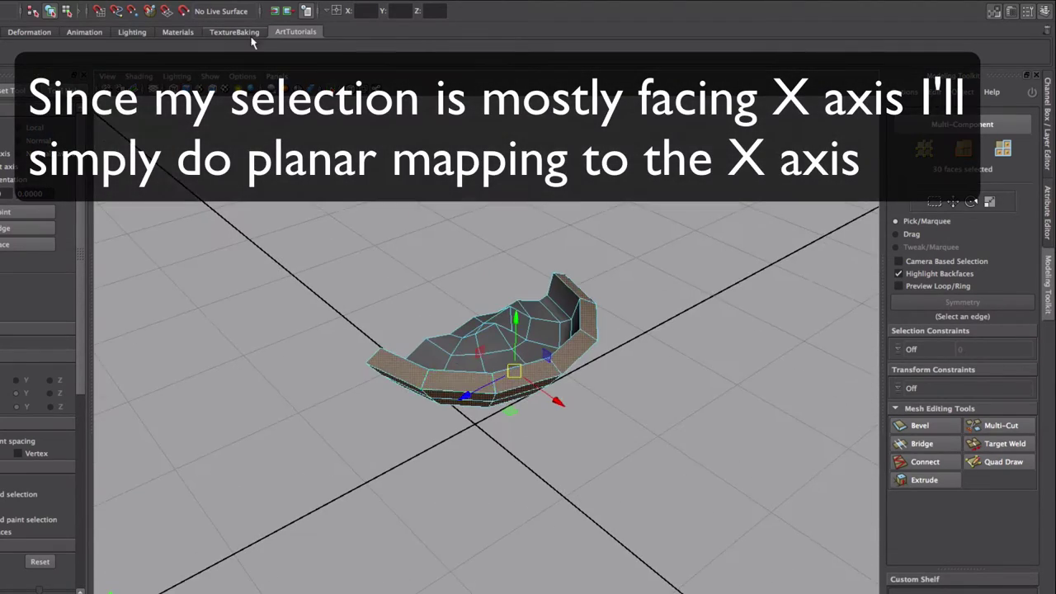
{"action": "left_click", "coordinate": [404, 7]}
{"action": "left_click", "coordinate": [550, 30]}
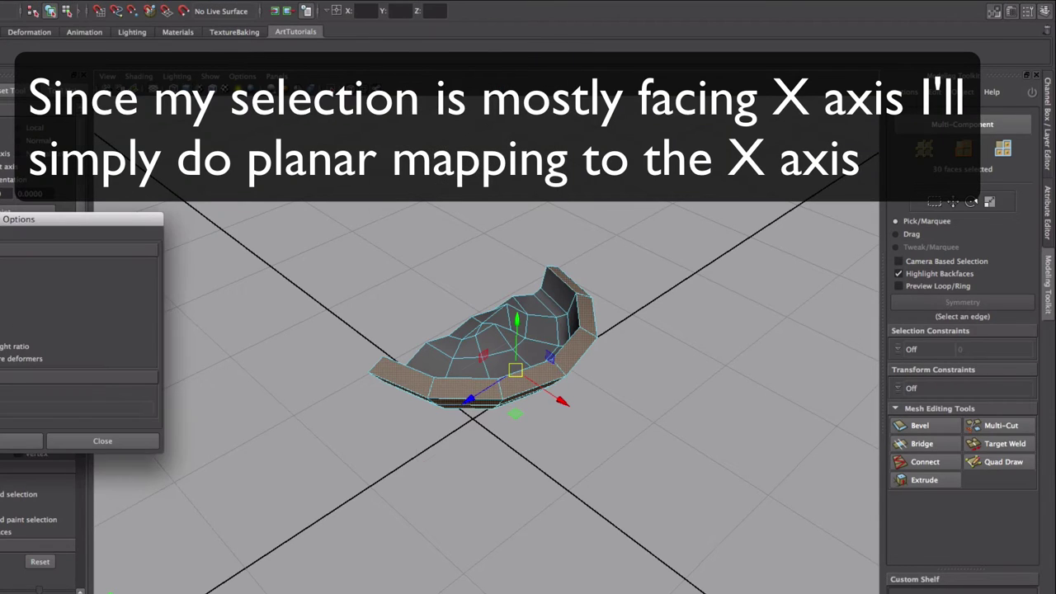
{"action": "left_click", "coordinate": [1, 441]}
- Open the UV Texture Editor and move the outer wall's UV shell beside the 0 to 1 texture square
{"action": "left_click", "coordinate": [464, 7]}
{"action": "left_click", "coordinate": [485, 291]}
{"action": "scroll", "coordinate": [886, 401], "scroll_direction": "down", "scroll_amount": 5}
{"action": "left_click_drag", "start_coordinate": [885, 400], "coordinate": [967, 379]}
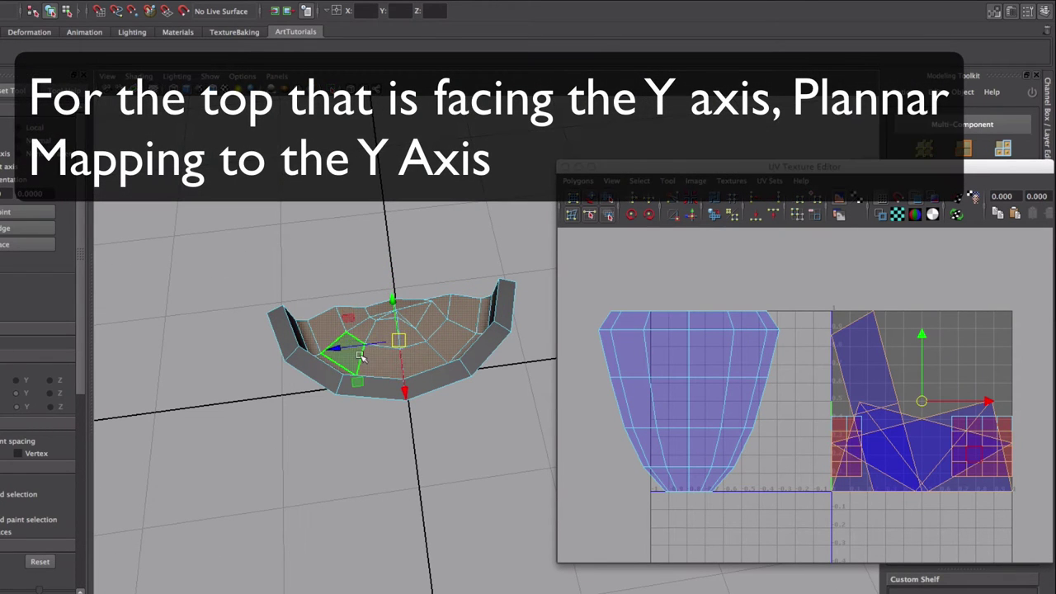
- Planar-map the bowl's interior faces along the Y axis and place their UV shell above the outer wall's shell
{"action": "left_click", "coordinate": [405, 10]}
{"action": "left_click", "coordinate": [416, 28]}
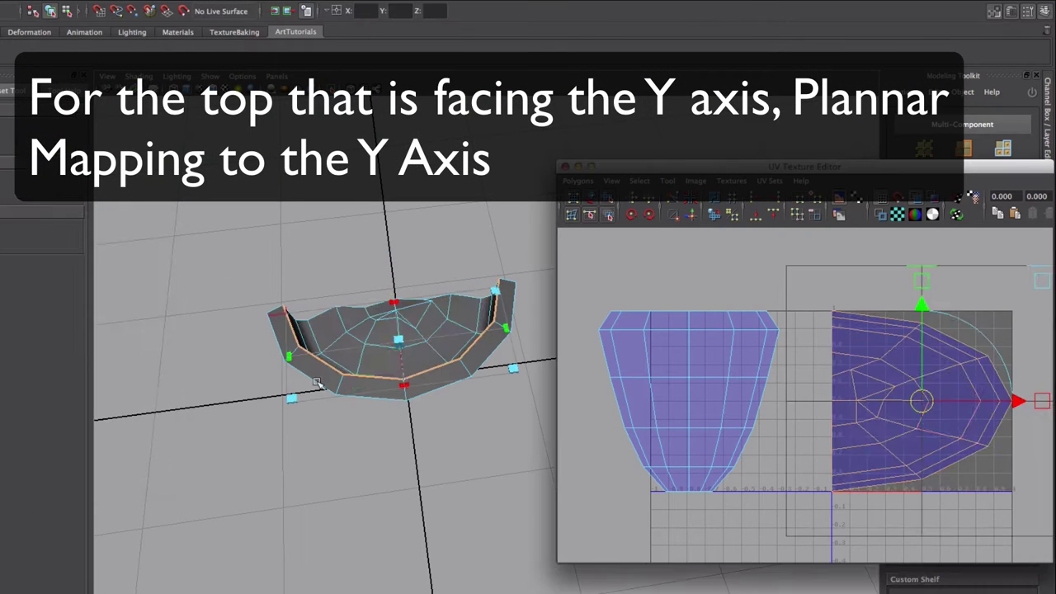
{"action": "middle_click_drag", "start_coordinate": [862, 471], "coordinate": [741, 471], "text": "alt"}
{"action": "right_click_drag", "start_coordinate": [722, 505], "coordinate": [768, 506]}
{"action": "left_click_drag", "start_coordinate": [858, 450], "coordinate": [835, 431]}
{"action": "right_click_drag", "start_coordinate": [848, 449], "coordinate": [849, 429], "text": "ctrl"}
{"action": "middle_click_drag", "start_coordinate": [842, 488], "coordinate": [743, 303]}
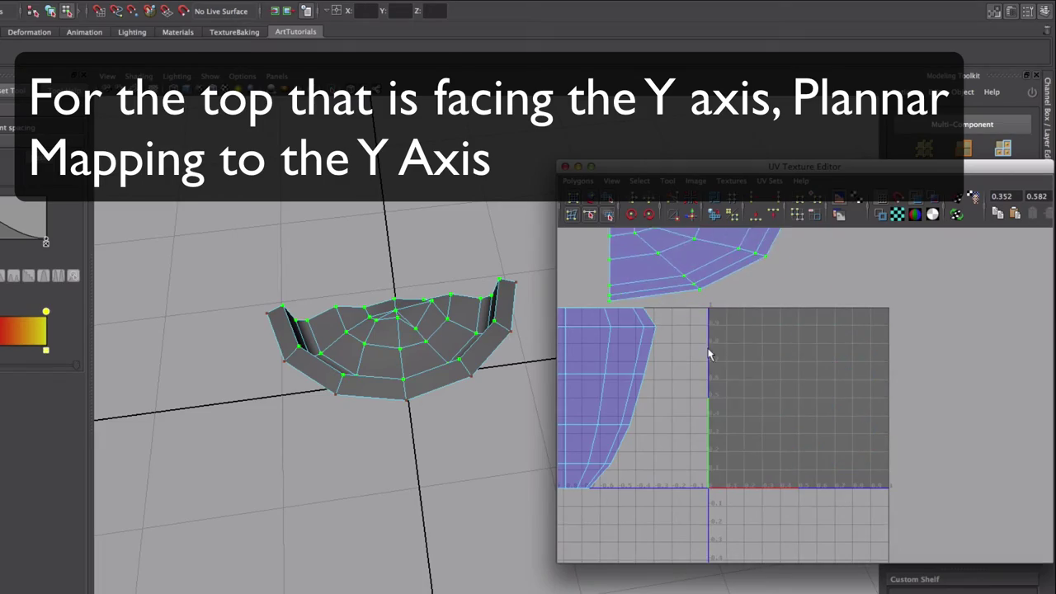
{"action": "middle_click_drag", "start_coordinate": [725, 367], "coordinate": [837, 417], "text": "alt"}
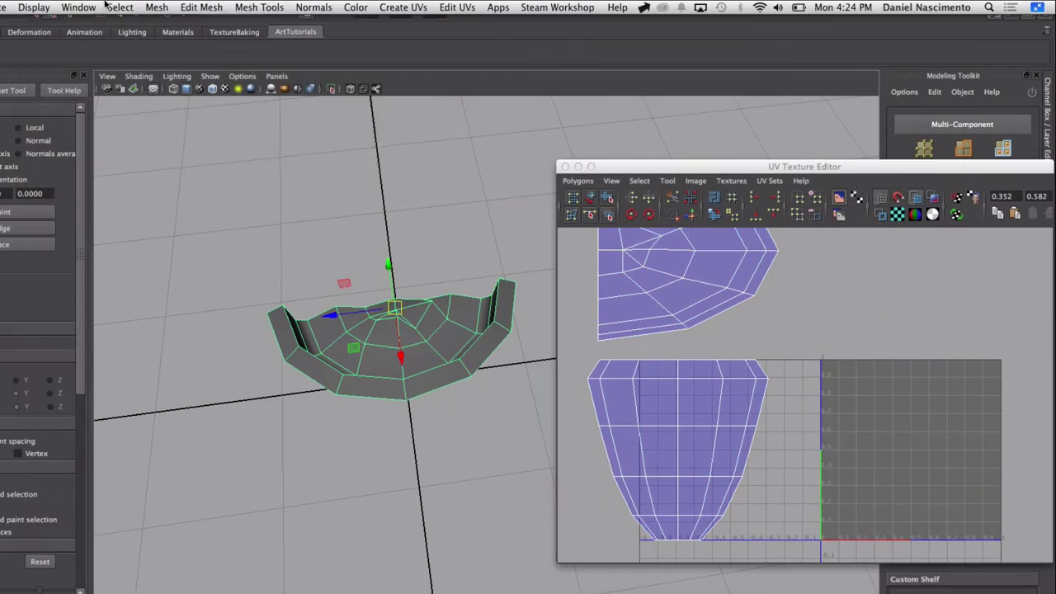
- Complete the full bowl from the half with Mirror Geometry
{"action": "left_click", "coordinate": [314, 8]}
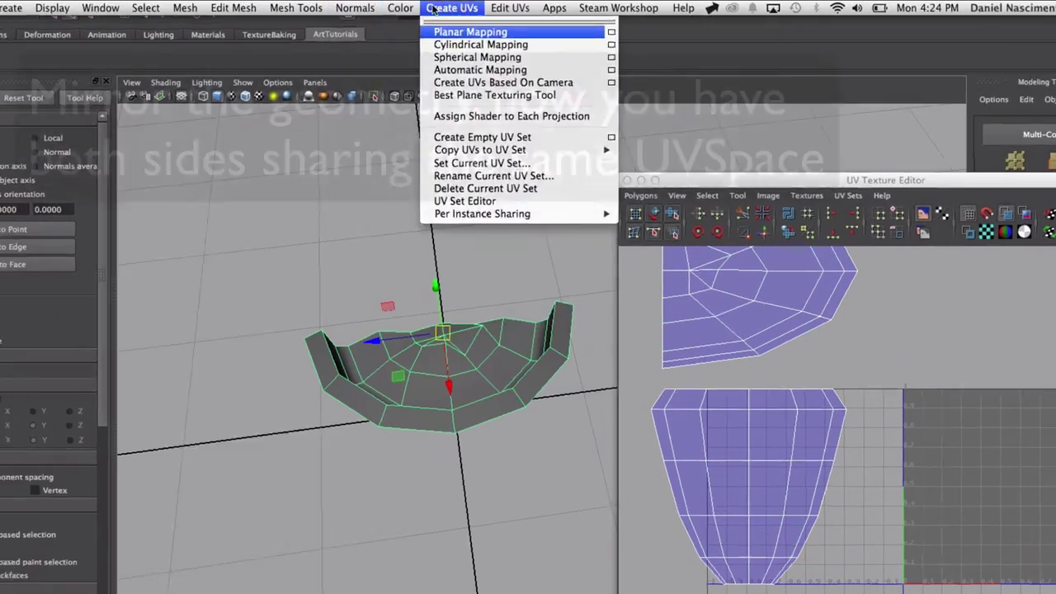
{"action": "mouse_move", "coordinate": [157, 7]}
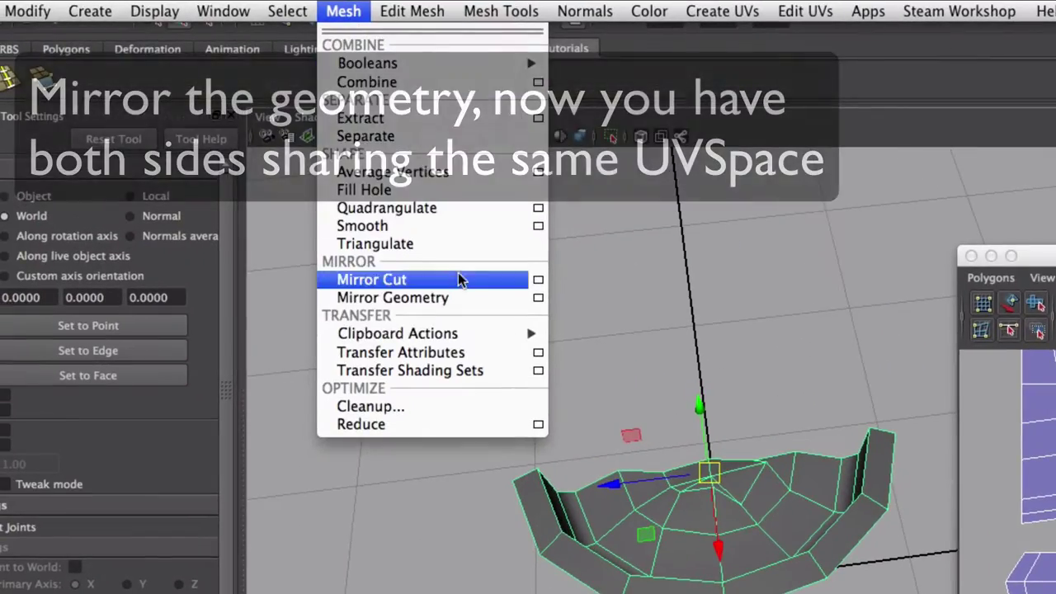
{"action": "left_click", "coordinate": [284, 194]}
{"action": "left_click", "coordinate": [58, 561]}
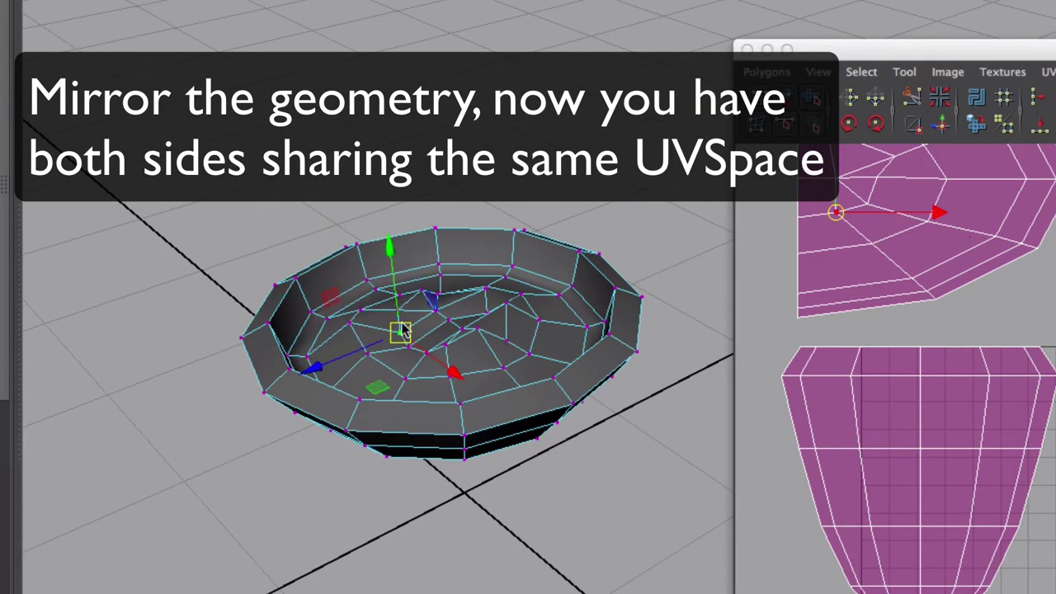
- Reposition individual vertices on the near part of the mirrored bowl's inner floor
{"action": "left_click_drag", "start_coordinate": [486, 376], "coordinate": [507, 364], "text": "alt"}
{"action": "left_click", "coordinate": [476, 351]}
{"action": "left_click_drag", "start_coordinate": [496, 429], "coordinate": [452, 456], "text": "alt"}
{"action": "left_click", "coordinate": [434, 395]}
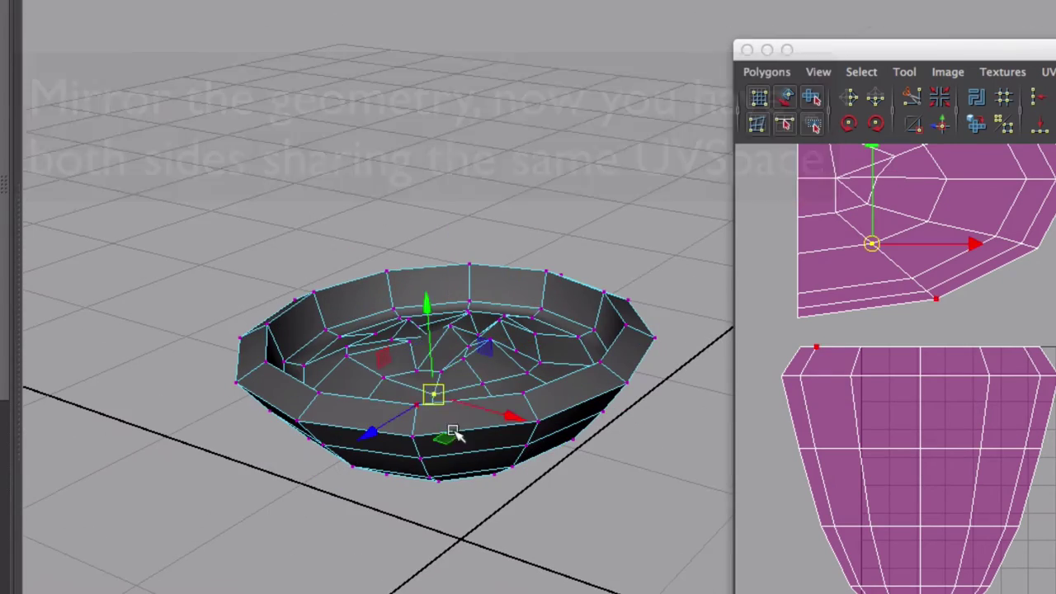
{"action": "left_click", "coordinate": [521, 378]}
{"action": "left_click_drag", "start_coordinate": [522, 381], "coordinate": [609, 450], "text": "alt"}
{"action": "left_click", "coordinate": [384, 393]}
{"action": "left_click_drag", "start_coordinate": [418, 434], "coordinate": [536, 372], "text": "alt"}
- Reposition further vertices around the centre of the inner floor to break up its symmetry
{"action": "right_click_drag", "start_coordinate": [536, 371], "coordinate": [559, 337]}
{"action": "left_click_drag", "start_coordinate": [559, 338], "coordinate": [614, 257], "text": "alt"}
{"action": "left_click", "coordinate": [574, 314]}
{"action": "key", "text": "F8"}
{"action": "left_click_drag", "start_coordinate": [513, 349], "coordinate": [636, 427], "text": "alt"}
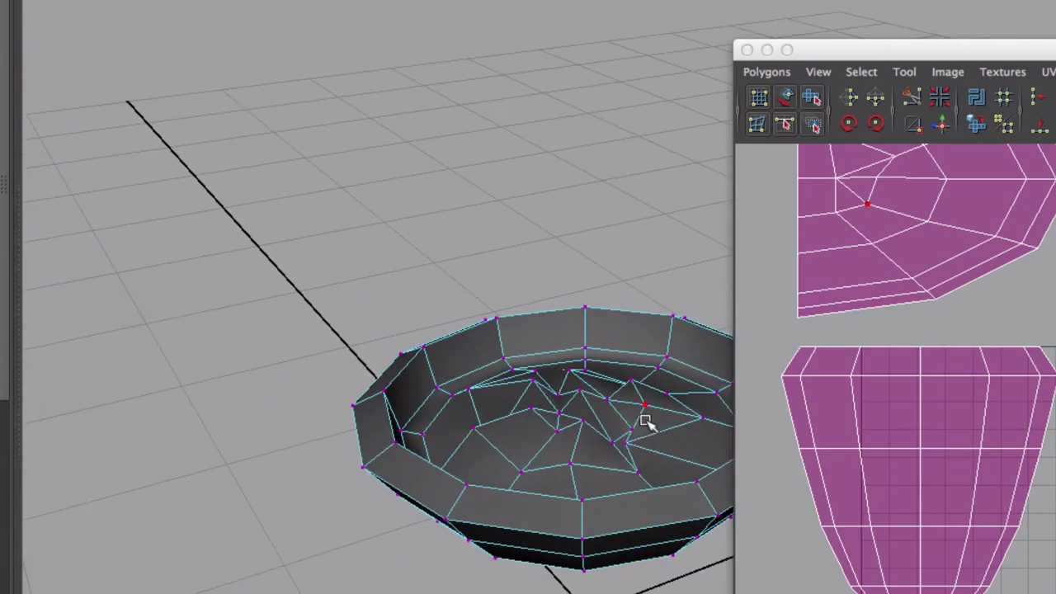
{"action": "left_click_drag", "start_coordinate": [635, 489], "coordinate": [618, 492], "text": "alt"}
{"action": "left_click_drag", "start_coordinate": [657, 308], "coordinate": [575, 403], "text": "alt"}
{"action": "right_click_drag", "start_coordinate": [575, 404], "coordinate": [597, 372]}
- Select three two-by-two face patches spaced around the bowl's lower outer wall as bases for the legs
{"action": "left_click_drag", "start_coordinate": [396, 433], "coordinate": [492, 336], "text": "alt"}
{"action": "left_click", "coordinate": [702, 438]}
{"action": "key", "text": "F11"}
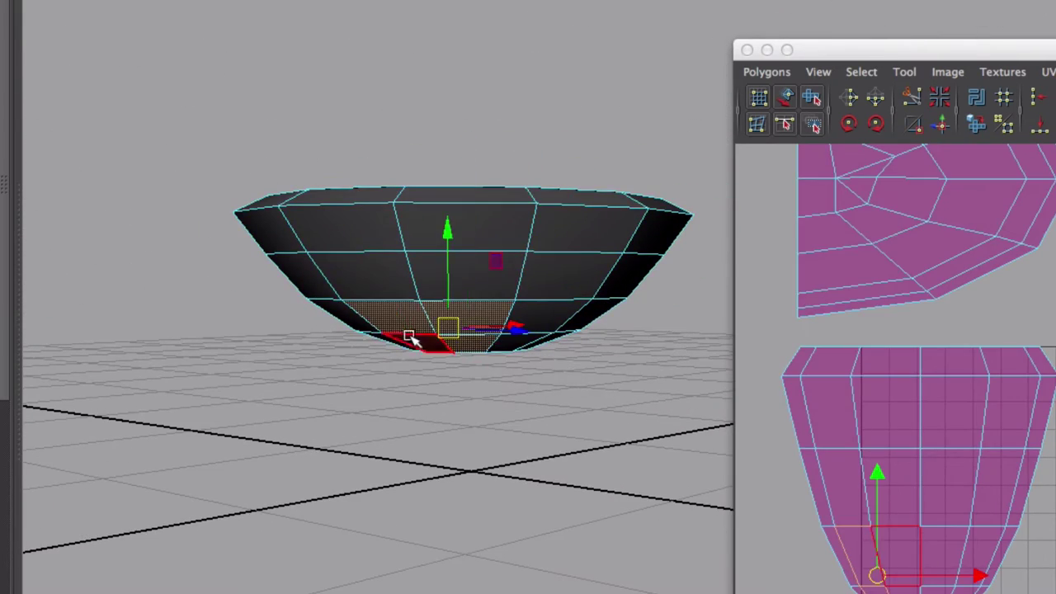
{"action": "left_click_drag", "start_coordinate": [410, 341], "coordinate": [517, 338], "text": "alt"}
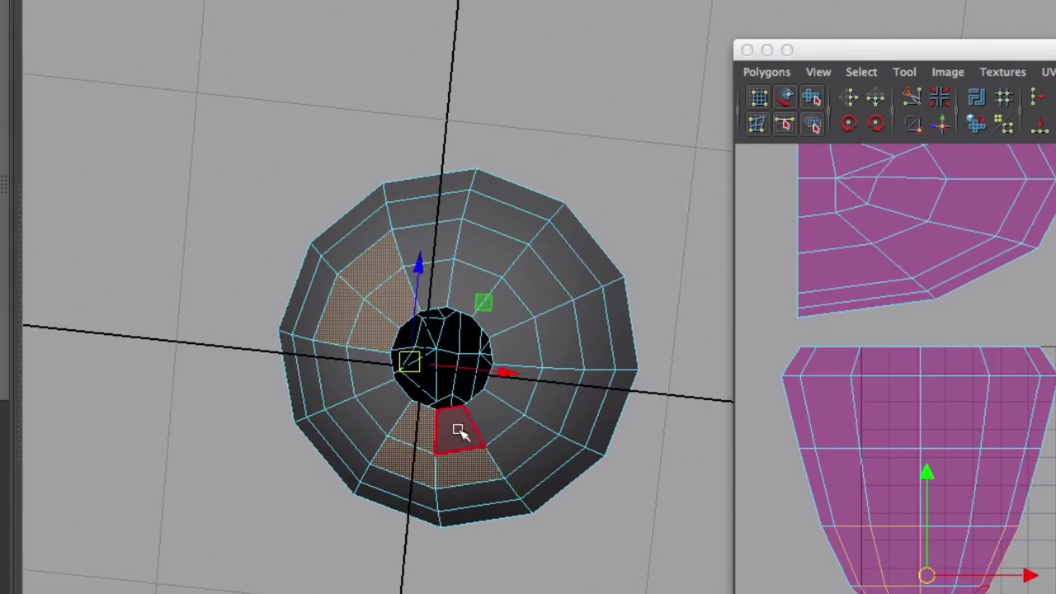
{"action": "left_click_drag", "start_coordinate": [536, 298], "coordinate": [539, 399], "text": "alt"}
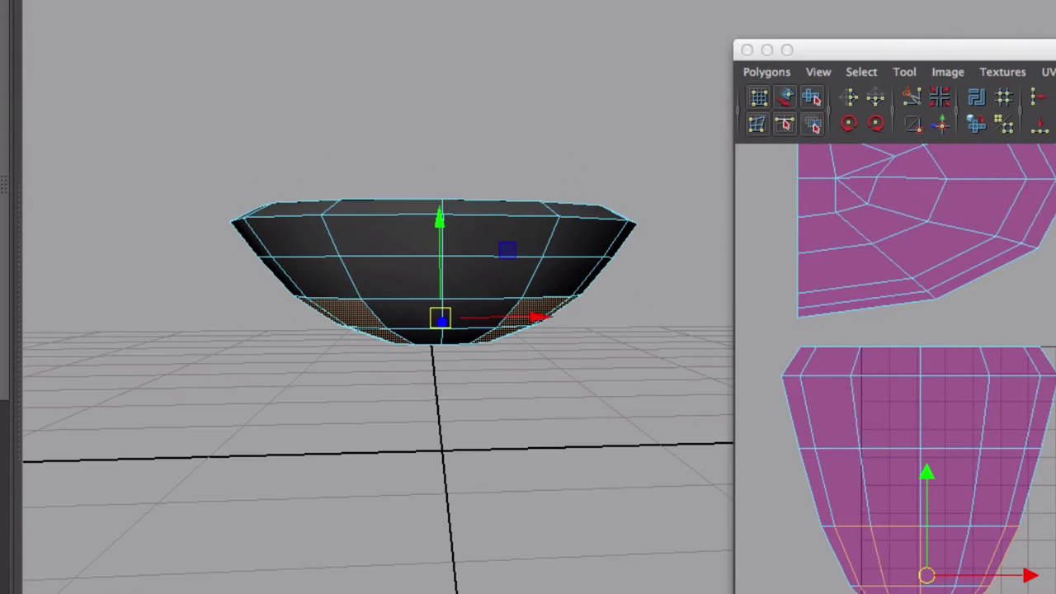
- Extrude the three face patches downward into legs and scale down their end faces
{"action": "left_click_drag", "start_coordinate": [471, 469], "coordinate": [583, 393], "text": "alt"}
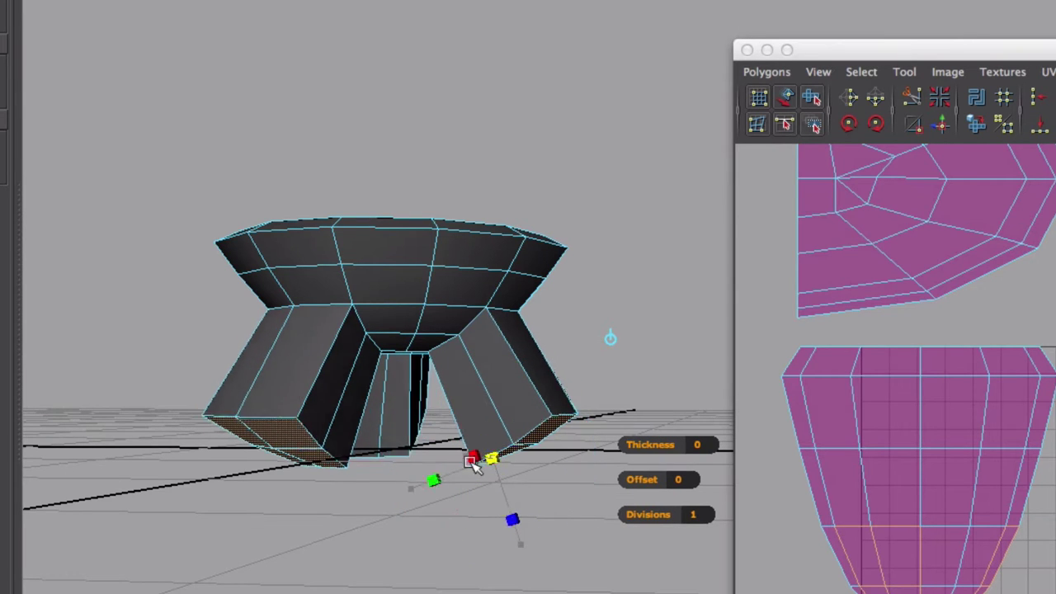
{"action": "left_click_drag", "start_coordinate": [435, 473], "coordinate": [484, 464], "text": "alt"}
{"action": "middle_click_drag", "start_coordinate": [484, 464], "coordinate": [460, 454], "text": "alt"}
{"action": "left_click", "coordinate": [485, 437]}
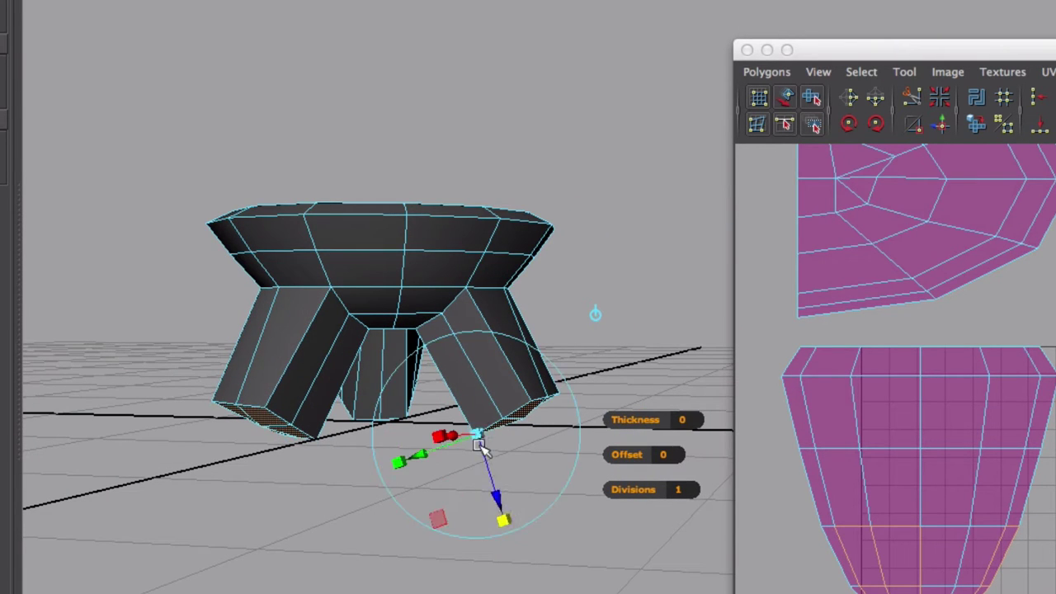
{"action": "left_click_drag", "start_coordinate": [122, 406], "coordinate": [122, 406]}
- Delete the legs' end faces and level the open border edge loops by snapping them to the grid
{"action": "left_click_drag", "start_coordinate": [462, 413], "coordinate": [523, 441], "text": "alt"}
{"action": "key", "text": "Delete"}
{"action": "double_click", "coordinate": [466, 414]}
{"action": "left_click_drag", "start_coordinate": [267, 438], "coordinate": [257, 373], "text": "alt"}
{"action": "left_click_drag", "start_coordinate": [281, 236], "coordinate": [279, 277], "text": "alt"}
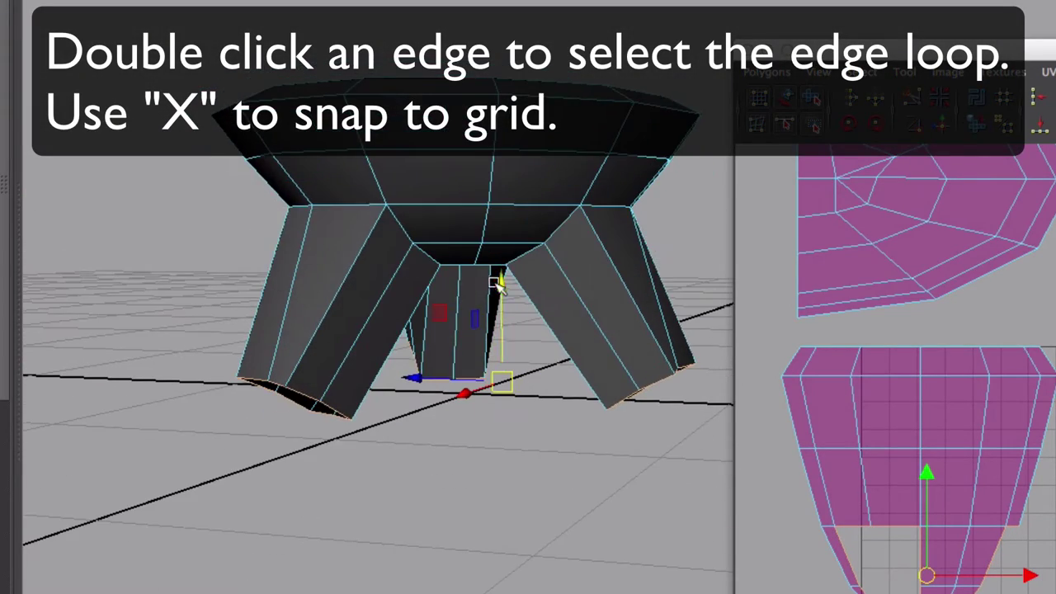
{"action": "left_click_drag", "start_coordinate": [498, 284], "coordinate": [498, 293]}
{"action": "left_click_drag", "start_coordinate": [492, 298], "coordinate": [474, 363], "text": "alt"}
- Select components on several legs and rescale them to refine the leg shape
{"action": "right_click_drag", "start_coordinate": [484, 368], "coordinate": [531, 342]}
{"action": "scroll", "coordinate": [540, 330], "scroll_direction": "down", "scroll_amount": 5}
{"action": "left_click_drag", "start_coordinate": [540, 325], "coordinate": [561, 387], "text": "alt"}
{"action": "left_click", "coordinate": [534, 326]}
{"action": "right_click_drag", "start_coordinate": [561, 388], "coordinate": [511, 388]}
{"action": "left_click", "coordinate": [663, 483]}
{"action": "left_click", "coordinate": [448, 497], "text": "shift"}
{"action": "left_click_drag", "start_coordinate": [448, 497], "coordinate": [239, 412], "text": "alt"}
{"action": "right_click_drag", "start_coordinate": [371, 404], "coordinate": [742, 379], "text": "alt"}
{"action": "left_click", "coordinate": [463, 271], "text": "shift"}
{"action": "left_click_drag", "start_coordinate": [445, 288], "coordinate": [91, 347], "text": "alt"}
{"action": "middle_click_drag", "start_coordinate": [91, 347], "coordinate": [459, 385], "text": "alt"}
{"action": "key", "text": "r"}
- Reposition selected components of the legs to finish their shape
{"action": "left_click_drag", "start_coordinate": [458, 385], "coordinate": [123, 302], "text": "alt"}
{"action": "key", "text": "f"}
{"action": "right_click_drag", "start_coordinate": [123, 302], "coordinate": [74, 310], "text": "alt"}
{"action": "left_click_drag", "start_coordinate": [528, 288], "coordinate": [660, 165], "text": "alt"}
{"action": "left_click", "coordinate": [660, 113]}
{"action": "right_click_drag", "start_coordinate": [660, 113], "coordinate": [462, 206], "text": "alt"}
{"action": "left_click_drag", "start_coordinate": [462, 247], "coordinate": [572, 366], "text": "alt"}
{"action": "left_click", "coordinate": [572, 366]}
{"action": "key", "text": "w"}
{"action": "right_click_drag", "start_coordinate": [572, 366], "coordinate": [652, 375], "text": "alt"}
{"action": "left_click_drag", "start_coordinate": [651, 375], "coordinate": [690, 431], "text": "alt"}
- Select all the side faces of the first leg and apply cylindrical mapping
{"action": "right_click_drag", "start_coordinate": [904, 445], "coordinate": [932, 421]}
{"action": "left_click", "coordinate": [981, 448]}
{"action": "left_click_drag", "start_coordinate": [486, 363], "coordinate": [429, 317], "text": "alt"}
{"action": "right_click", "coordinate": [423, 314]}
{"action": "right_click_drag", "start_coordinate": [448, 303], "coordinate": [487, 292]}
{"action": "left_click", "coordinate": [530, 401]}
{"action": "right_click_drag", "start_coordinate": [536, 379], "coordinate": [540, 427]}
{"action": "left_click_drag", "start_coordinate": [310, 412], "coordinate": [486, 439]}
{"action": "left_click_drag", "start_coordinate": [492, 443], "coordinate": [507, 469], "text": "alt"}
{"action": "left_click", "coordinate": [256, 1]}
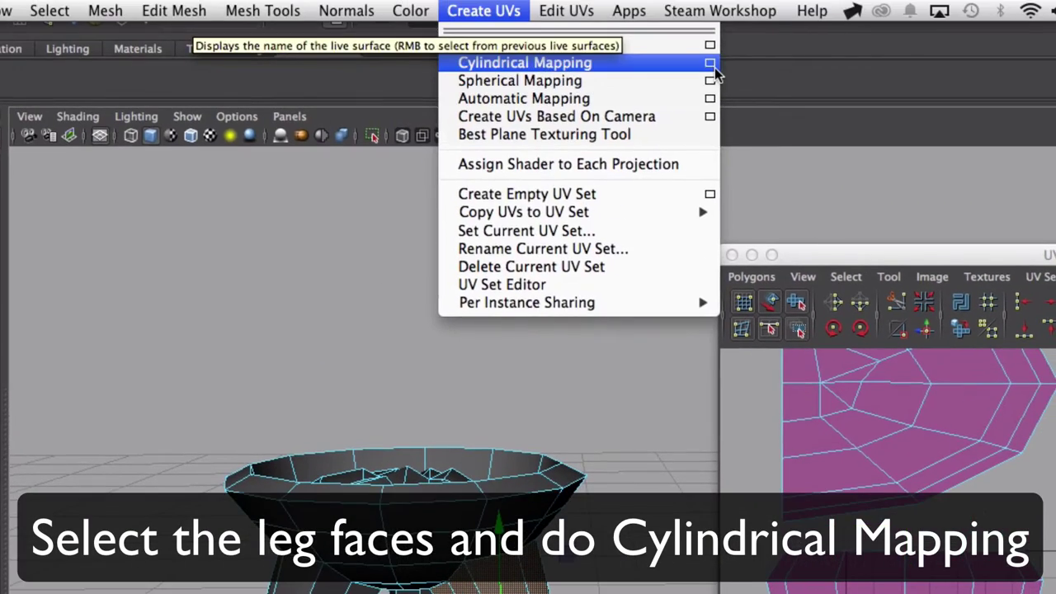
{"action": "left_click", "coordinate": [522, 61]}
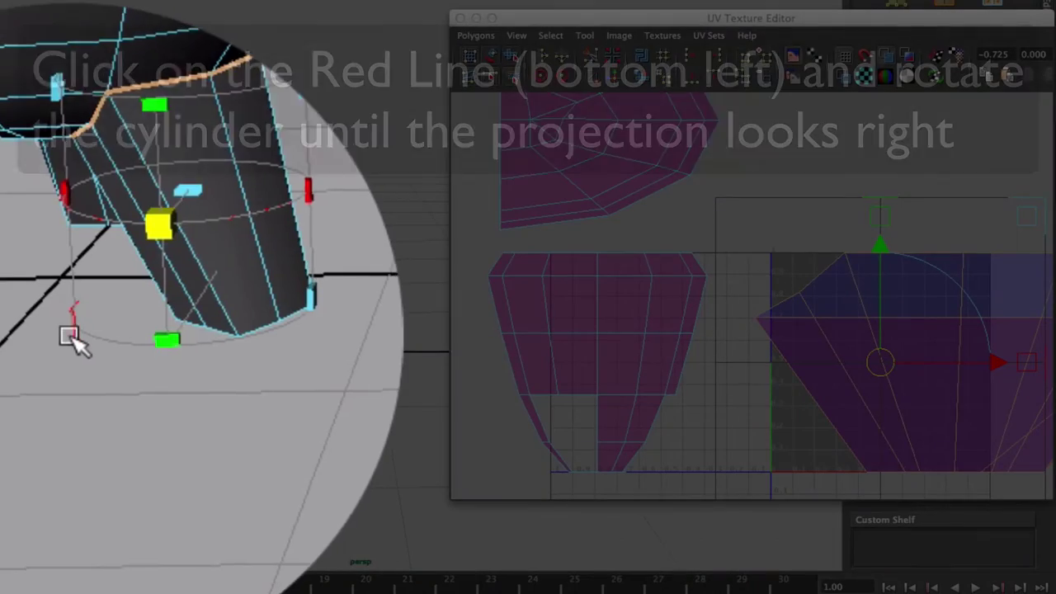
- Rotate the cylindrical projection to follow the first leg and move its UV shell above the texture square
{"action": "left_click", "coordinate": [69, 336]}
{"action": "left_click_drag", "start_coordinate": [81, 337], "coordinate": [180, 285], "text": "alt"}
{"action": "left_click", "coordinate": [234, 237]}
{"action": "left_click_drag", "start_coordinate": [223, 233], "coordinate": [196, 212]}
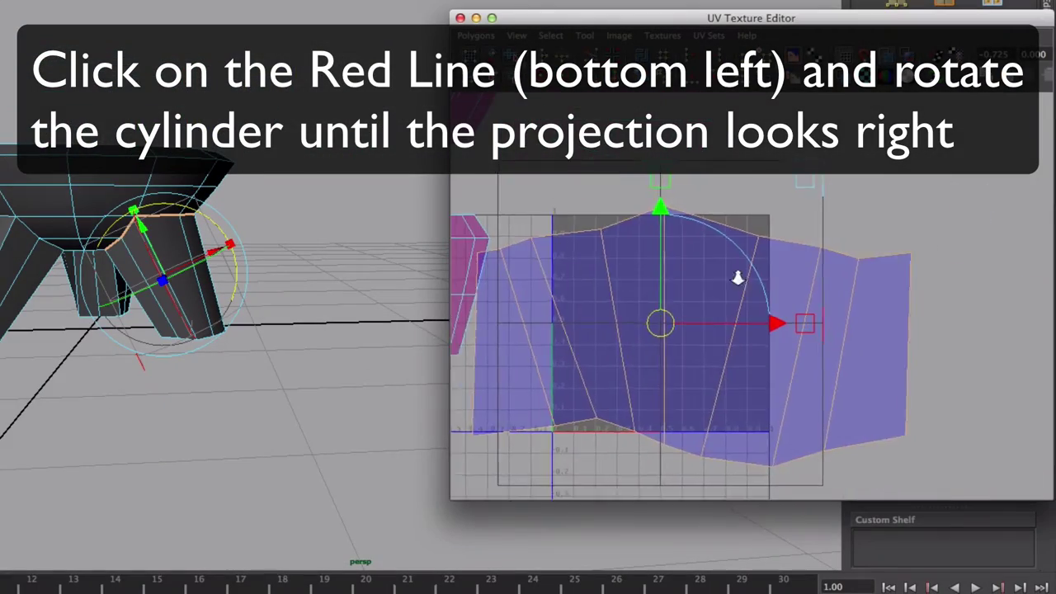
{"action": "right_click_drag", "start_coordinate": [737, 278], "coordinate": [588, 271], "text": "alt"}
{"action": "middle_click_drag", "start_coordinate": [587, 270], "coordinate": [672, 275], "text": "alt"}
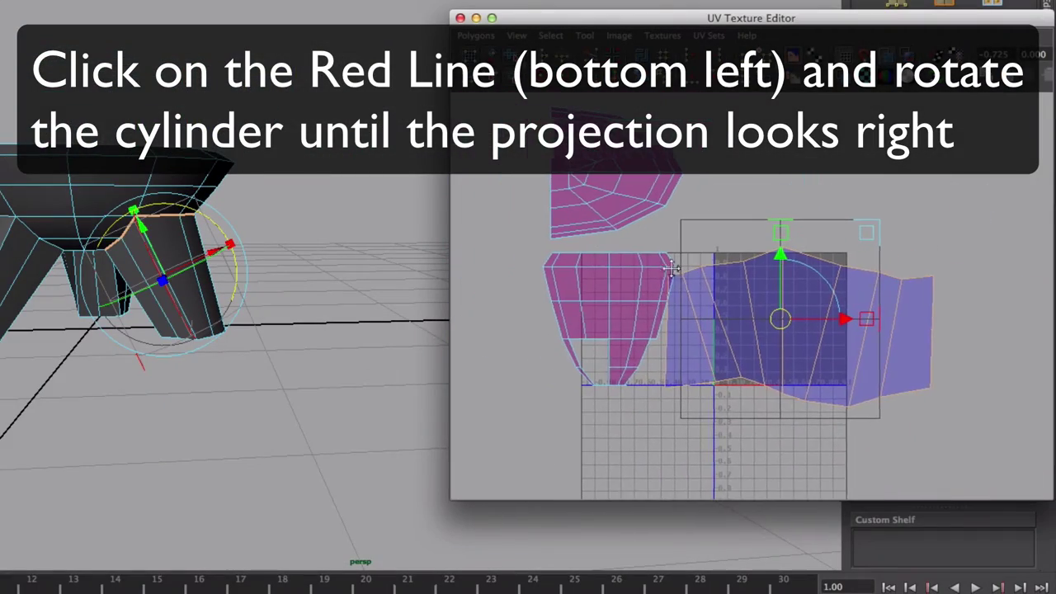
{"action": "left_click_drag", "start_coordinate": [782, 317], "coordinate": [858, 156]}
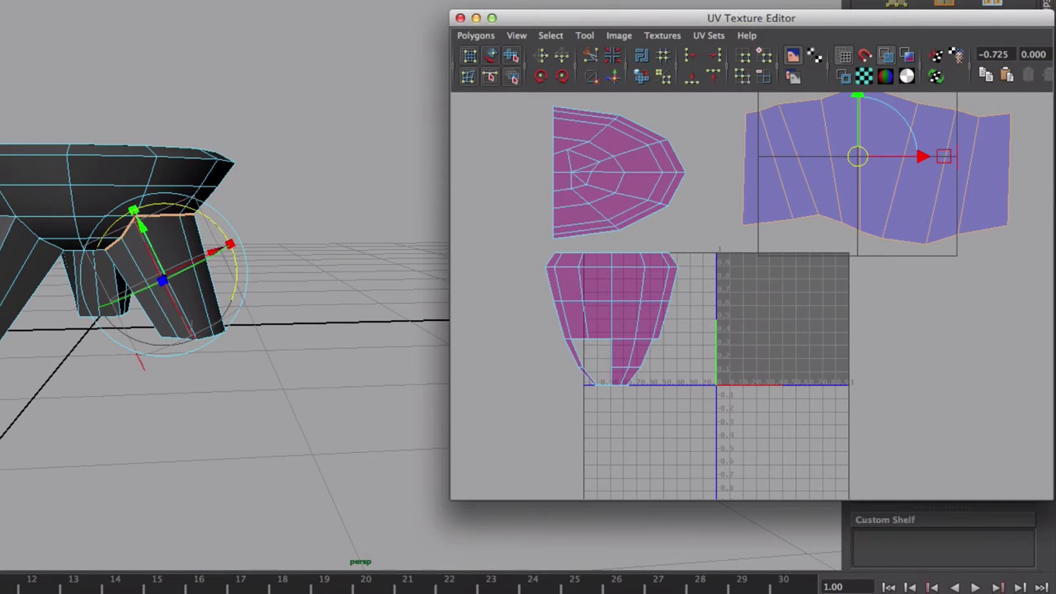
- Apply cylindrical mapping to the second front leg's faces and rotate the projection to follow the leg
{"action": "left_click", "coordinate": [13, 271]}
{"action": "left_click_drag", "start_coordinate": [16, 328], "coordinate": [0, 274]}
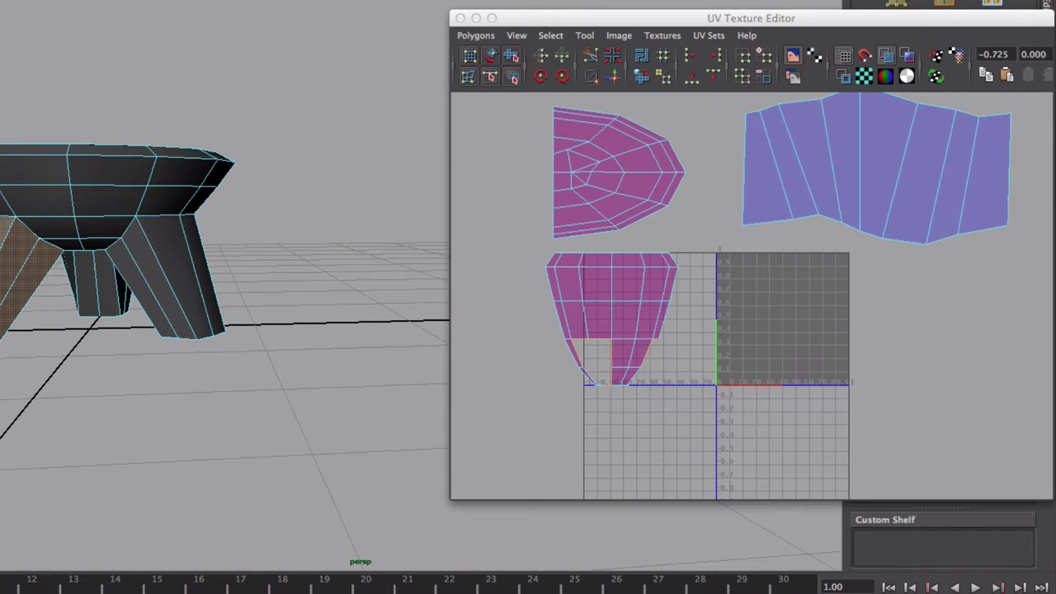
{"action": "left_click", "coordinate": [184, 8]}
{"action": "mouse_move", "coordinate": [358, 9]}
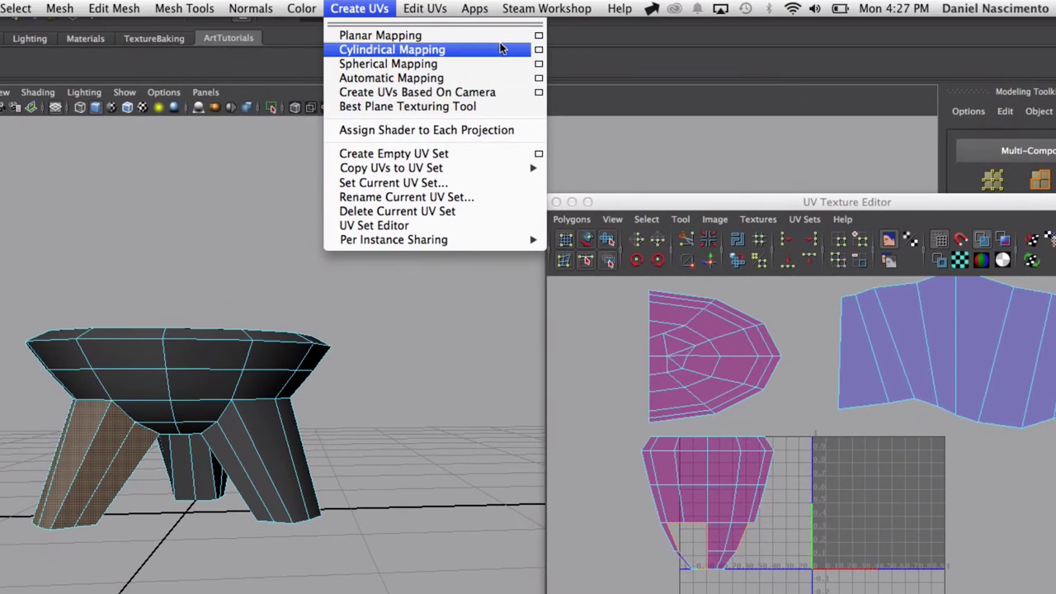
{"action": "left_click", "coordinate": [528, 50]}
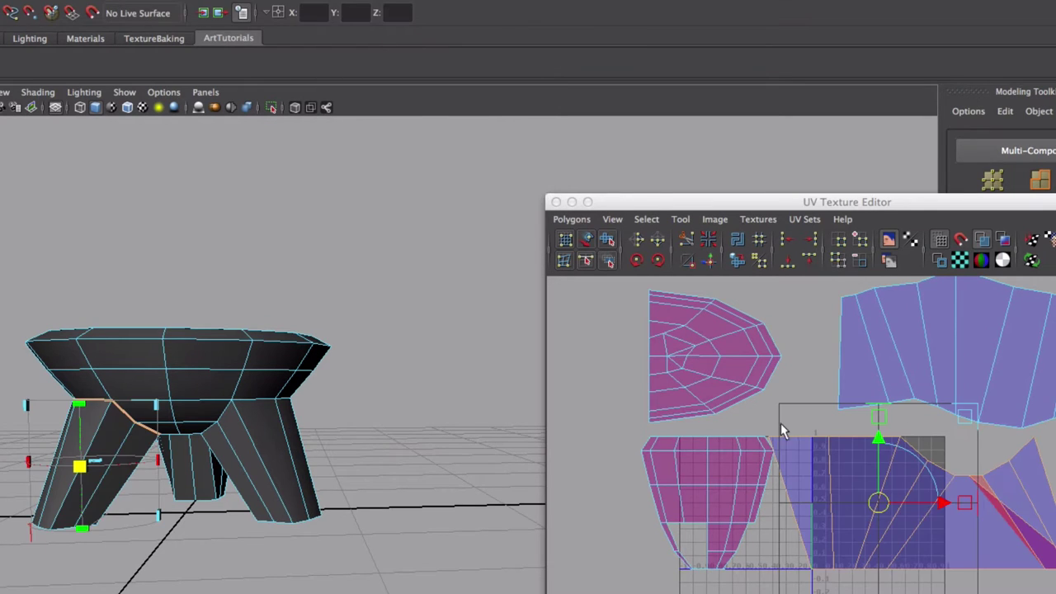
{"action": "left_click", "coordinate": [28, 541]}
{"action": "left_click", "coordinate": [141, 396]}
{"action": "left_click_drag", "start_coordinate": [49, 423], "coordinate": [95, 406]}
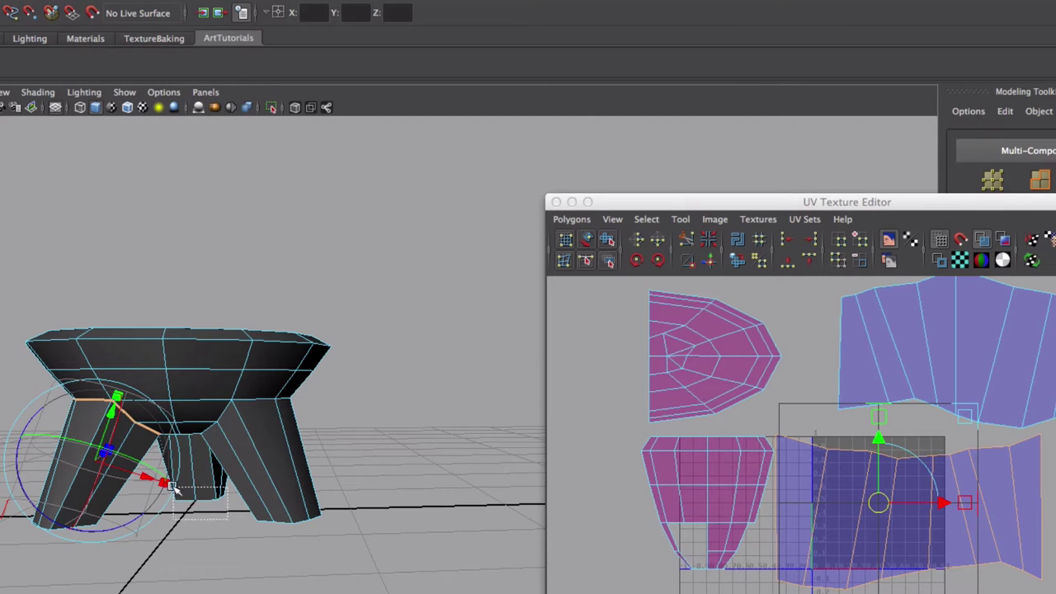
- Select the rear leg's faces and apply cylindrical mapping
{"action": "left_click_drag", "start_coordinate": [172, 487], "coordinate": [173, 489]}
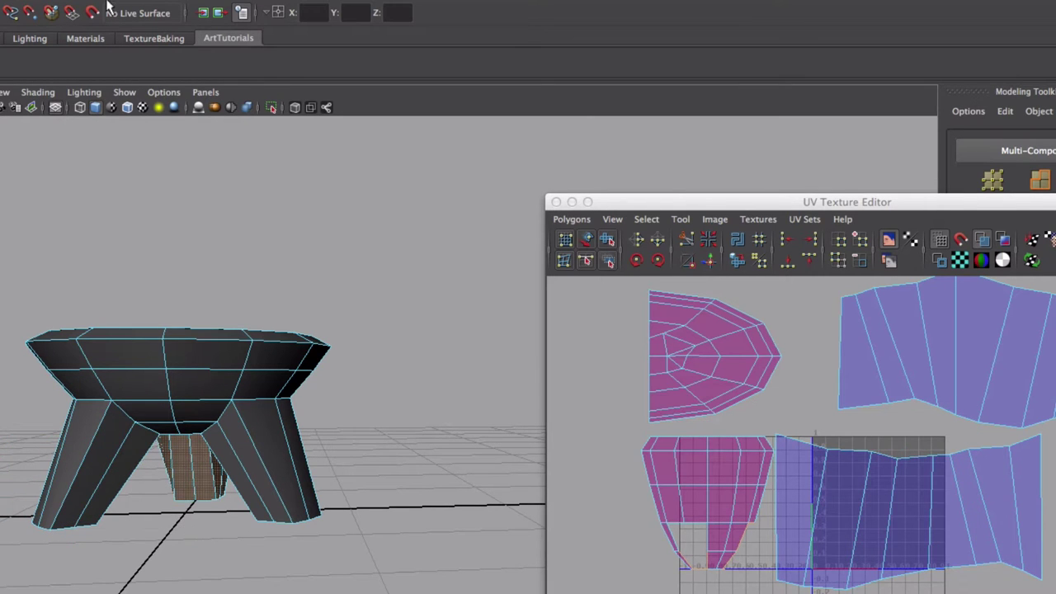
{"action": "left_click", "coordinate": [356, 9]}
{"action": "left_click", "coordinate": [365, 51]}
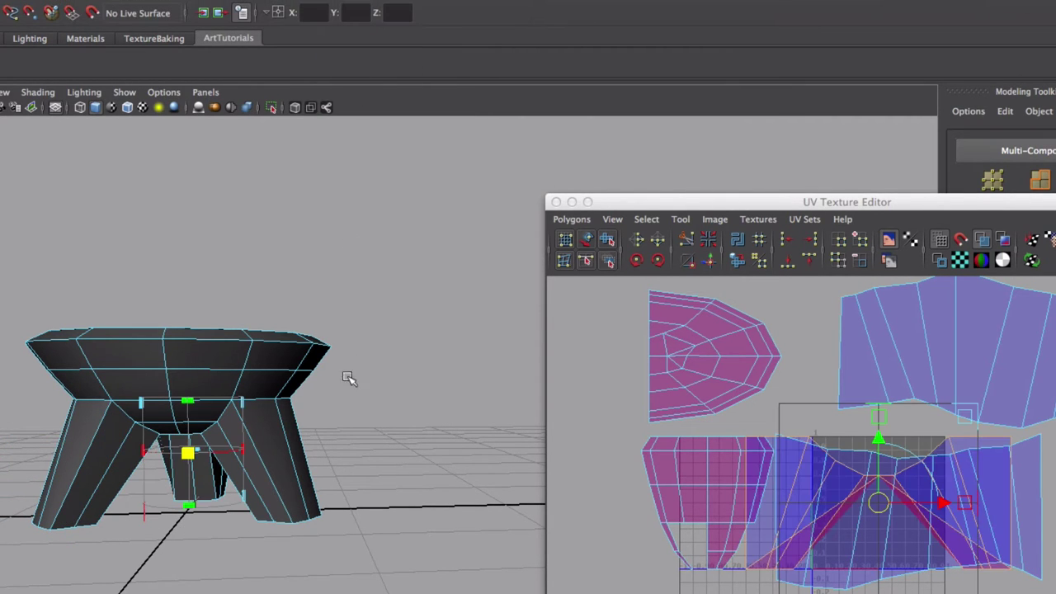
- Rotate the cylindrical projection to follow the rear leg and move its UV shell below the other leg shell
{"action": "left_click_drag", "start_coordinate": [350, 395], "coordinate": [259, 453], "text": "alt"}
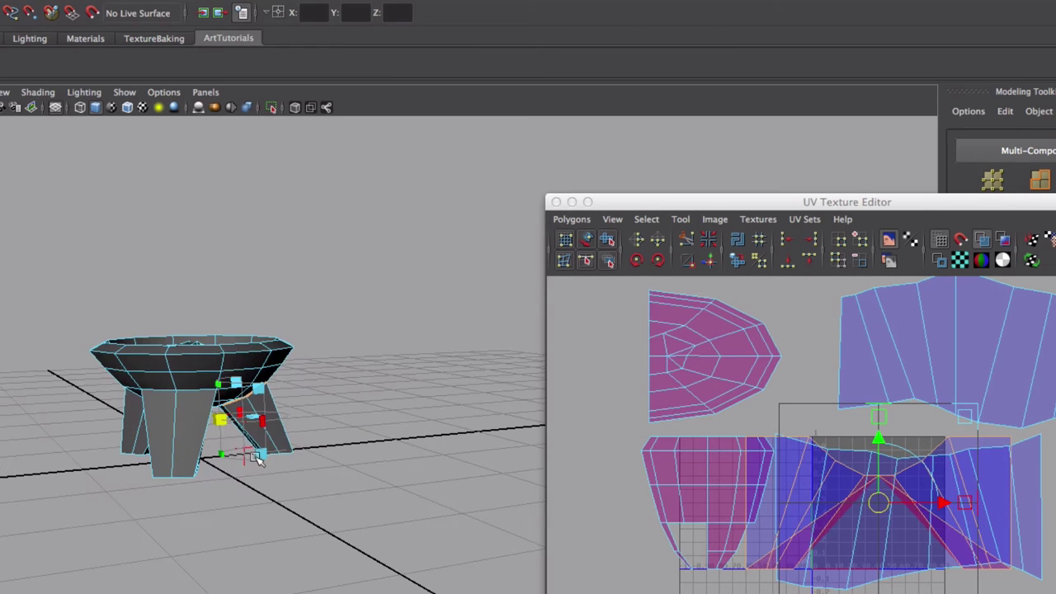
{"action": "left_click", "coordinate": [316, 366]}
{"action": "left_click_drag", "start_coordinate": [312, 363], "coordinate": [282, 346]}
{"action": "middle_click_drag", "start_coordinate": [1055, 489], "coordinate": [982, 479], "text": "alt"}
{"action": "left_click_drag", "start_coordinate": [828, 502], "coordinate": [821, 593]}
{"action": "middle_click_drag", "start_coordinate": [712, 549], "coordinate": [857, 505], "text": "alt"}
{"action": "scroll", "coordinate": [744, 458], "scroll_direction": "up", "scroll_amount": 5}
- Straighten the right-hand UV columns of the bowl's side shell by aligning each column's UVs to the same U position
{"action": "right_click_drag", "start_coordinate": [761, 413], "coordinate": [800, 416]}
{"action": "left_click", "coordinate": [674, 314]}
{"action": "left_click_drag", "start_coordinate": [717, 503], "coordinate": [722, 498], "text": "shift"}
{"action": "left_click_drag", "start_coordinate": [732, 548], "coordinate": [749, 526], "text": "shift"}
{"action": "left_click", "coordinate": [785, 240]}
{"action": "left_click_drag", "start_coordinate": [870, 497], "coordinate": [841, 447]}
{"action": "left_click_drag", "start_coordinate": [854, 381], "coordinate": [874, 407], "text": "shift"}
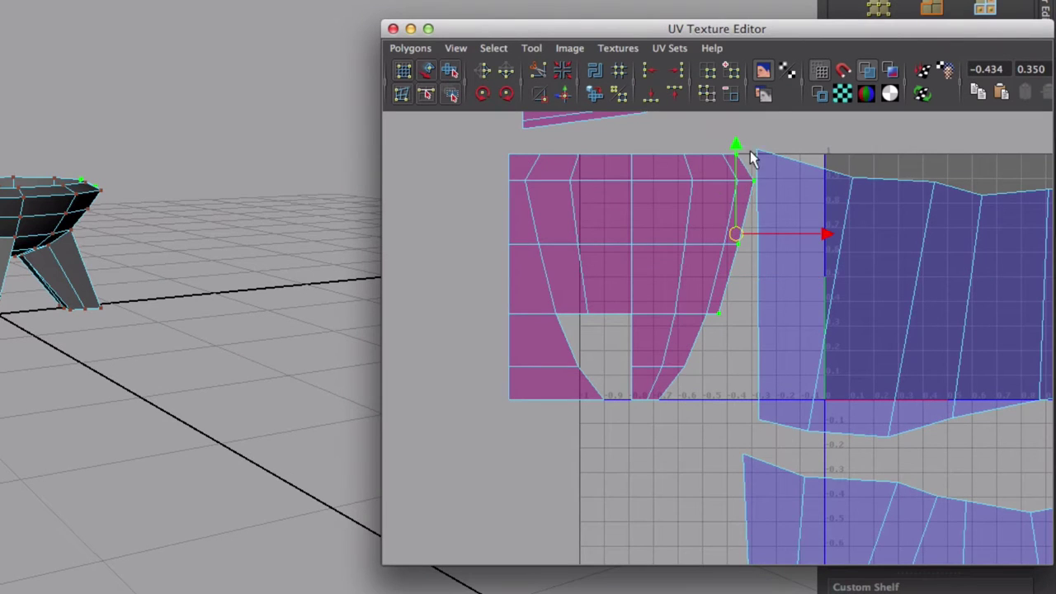
{"action": "left_click", "coordinate": [674, 92]}
{"action": "left_click_drag", "start_coordinate": [710, 375], "coordinate": [672, 355], "text": "shift"}
{"action": "left_click_drag", "start_coordinate": [693, 328], "coordinate": [742, 236], "text": "shift"}
{"action": "left_click_drag", "start_coordinate": [748, 193], "coordinate": [713, 145], "text": "shift"}
{"action": "left_click", "coordinate": [676, 72]}
{"action": "left_click_drag", "start_coordinate": [781, 278], "coordinate": [761, 279]}
- Align the remaining slanted UV columns of the side shell so the whole grid has straight vertical lines
{"action": "left_click_drag", "start_coordinate": [697, 144], "coordinate": [636, 420]}
{"action": "left_click", "coordinate": [671, 74]}
{"action": "left_click_drag", "start_coordinate": [749, 277], "coordinate": [729, 278]}
{"action": "left_click", "coordinate": [673, 73]}
{"action": "left_click_drag", "start_coordinate": [613, 322], "coordinate": [524, 325]}
{"action": "left_click_drag", "start_coordinate": [536, 417], "coordinate": [564, 303], "text": "shift"}
{"action": "left_click_drag", "start_coordinate": [576, 425], "coordinate": [612, 351], "text": "shift"}
{"action": "left_click", "coordinate": [674, 72]}
{"action": "left_click_drag", "start_coordinate": [645, 280], "coordinate": [592, 282]}
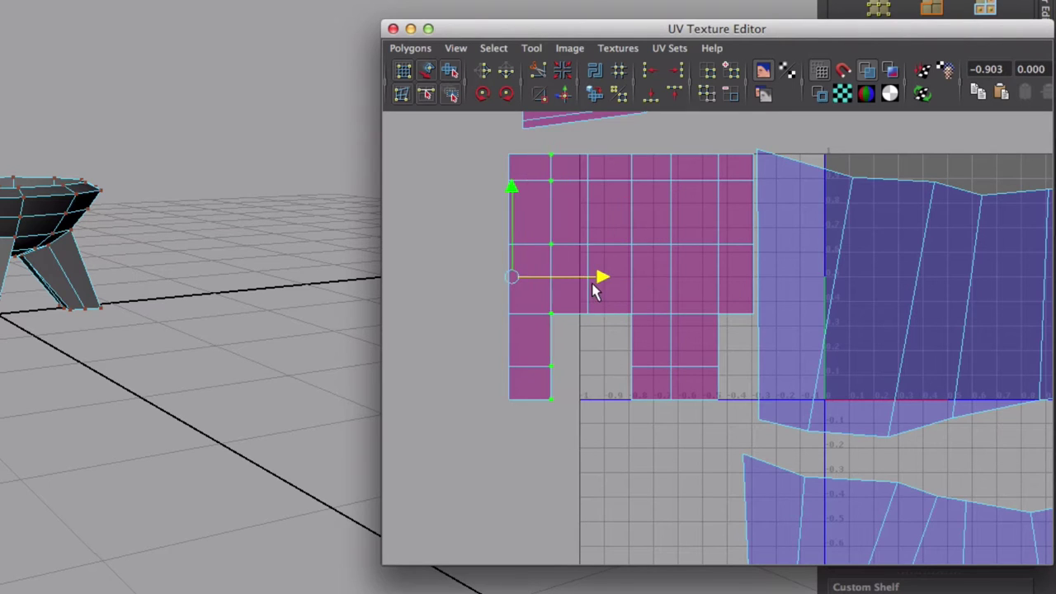
- Turn on UV distortion shading and move the bowl's side shell further left, clear of the leg shells
{"action": "left_click", "coordinate": [891, 71]}
{"action": "middle_click_drag", "start_coordinate": [600, 297], "coordinate": [531, 310], "text": "alt"}
{"action": "left_click_drag", "start_coordinate": [685, 160], "coordinate": [686, 159]}
{"action": "left_click_drag", "start_coordinate": [634, 289], "coordinate": [567, 290]}
{"action": "middle_click_drag", "start_coordinate": [566, 292], "coordinate": [687, 348], "text": "alt"}
- Adjust the vertical spacing of the side shell's UV rows one by one to even out the distortion
{"action": "left_click_drag", "start_coordinate": [469, 208], "coordinate": [763, 250]}
{"action": "left_click_drag", "start_coordinate": [626, 189], "coordinate": [628, 168]}
{"action": "left_click_drag", "start_coordinate": [475, 492], "coordinate": [761, 300]}
{"action": "left_click_drag", "start_coordinate": [622, 320], "coordinate": [598, 325]}
{"action": "left_click_drag", "start_coordinate": [484, 496], "coordinate": [757, 234]}
{"action": "left_click_drag", "start_coordinate": [625, 270], "coordinate": [625, 275]}
{"action": "left_click_drag", "start_coordinate": [482, 498], "coordinate": [757, 367]}
{"action": "left_click_drag", "start_coordinate": [623, 348], "coordinate": [622, 361]}
{"action": "left_click_drag", "start_coordinate": [457, 537], "coordinate": [767, 436]}
{"action": "left_click_drag", "start_coordinate": [601, 411], "coordinate": [600, 436]}
{"action": "left_click_drag", "start_coordinate": [458, 553], "coordinate": [710, 497]}
{"action": "left_click_drag", "start_coordinate": [601, 439], "coordinate": [602, 456]}
- Select each of the three leg UV shells in turn and move it away to the right of the texture square
{"action": "scroll", "coordinate": [589, 446], "scroll_direction": "down", "scroll_amount": 3}
{"action": "left_click_drag", "start_coordinate": [530, 505], "coordinate": [571, 257]}
{"action": "left_click", "coordinate": [461, 373]}
{"action": "scroll", "coordinate": [709, 385], "scroll_direction": "down", "scroll_amount": 3}
{"action": "middle_click_drag", "start_coordinate": [794, 392], "coordinate": [520, 346], "text": "alt"}
{"action": "scroll", "coordinate": [644, 396], "scroll_direction": "down", "scroll_amount": 3}
{"action": "right_click_drag", "start_coordinate": [696, 437], "coordinate": [761, 436]}
{"action": "left_click_drag", "start_coordinate": [722, 516], "coordinate": [691, 488]}
{"action": "right_click_drag", "start_coordinate": [665, 451], "coordinate": [670, 493], "text": "ctrl"}
{"action": "middle_click_drag", "start_coordinate": [671, 497], "coordinate": [837, 514]}
{"action": "left_click_drag", "start_coordinate": [727, 393], "coordinate": [675, 350]}
{"action": "right_click_drag", "start_coordinate": [683, 339], "coordinate": [676, 384], "text": "ctrl"}
{"action": "middle_click_drag", "start_coordinate": [675, 387], "coordinate": [834, 409]}
{"action": "left_click_drag", "start_coordinate": [774, 274], "coordinate": [737, 242]}
{"action": "right_click_drag", "start_coordinate": [648, 242], "coordinate": [631, 284], "text": "ctrl"}
{"action": "middle_click_drag", "start_coordinate": [629, 289], "coordinate": [776, 292]}
- Move the bowl's half-disc UV shell, scale it vertically and rotate it so its flat edge faces down
{"action": "left_click_drag", "start_coordinate": [545, 221], "coordinate": [488, 155]}
{"action": "right_click_drag", "start_coordinate": [516, 140], "coordinate": [514, 180], "text": "ctrl"}
{"action": "middle_click_drag", "start_coordinate": [514, 180], "coordinate": [509, 157]}
{"action": "middle_click_drag", "start_coordinate": [476, 240], "coordinate": [577, 344], "text": "alt"}
{"action": "scroll", "coordinate": [580, 336], "scroll_direction": "up", "scroll_amount": 3}
{"action": "key", "text": "r"}
{"action": "left_click_drag", "start_coordinate": [565, 188], "coordinate": [564, 148]}
{"action": "key", "text": "e"}
{"action": "left_click_drag", "start_coordinate": [622, 210], "coordinate": [504, 215]}
- Fine-tune the half-disc shell's scale and rotation and level the UVs along its flat edge
{"action": "key", "text": "r"}
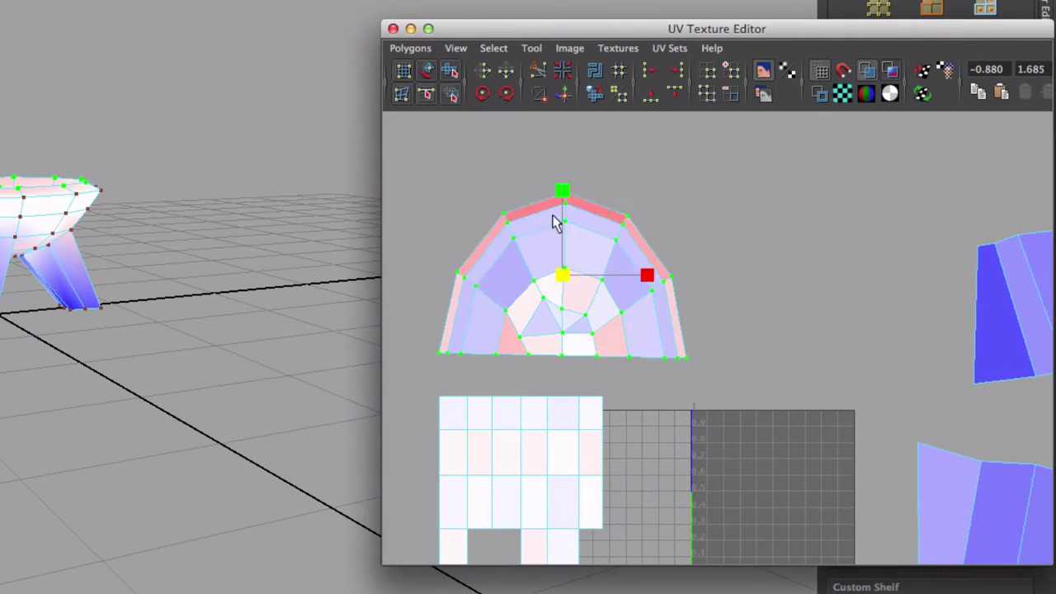
{"action": "left_click_drag", "start_coordinate": [564, 190], "coordinate": [564, 195]}
{"action": "left_click_drag", "start_coordinate": [564, 274], "coordinate": [572, 274]}
{"action": "key", "text": "e"}
{"action": "left_click_drag", "start_coordinate": [638, 275], "coordinate": [639, 272]}
{"action": "key", "text": "w"}
{"action": "left_click_drag", "start_coordinate": [720, 365], "coordinate": [419, 343]}
- Select the outer rim UVs of the half-disc shell and scale them outward from the flat edge's centre
{"action": "left_click", "coordinate": [678, 280], "text": "shift"}
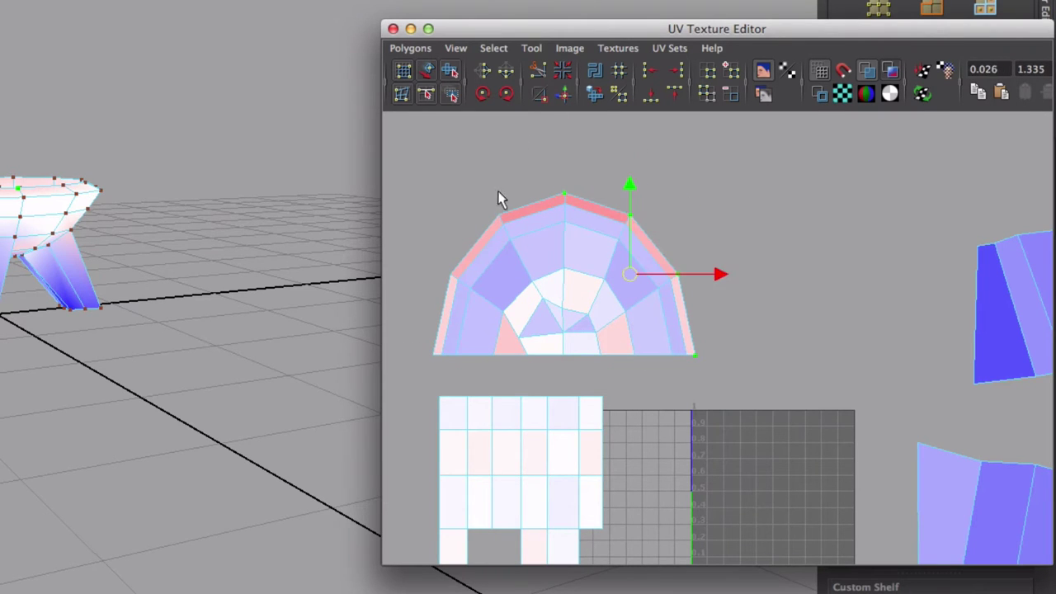
{"action": "key", "text": "r"}
{"action": "left_click", "coordinate": [451, 275], "text": "shift"}
{"action": "left_click_drag", "start_coordinate": [562, 402], "coordinate": [564, 363]}
{"action": "left_click_drag", "start_coordinate": [563, 356], "coordinate": [574, 362]}
{"action": "key", "text": "w"}
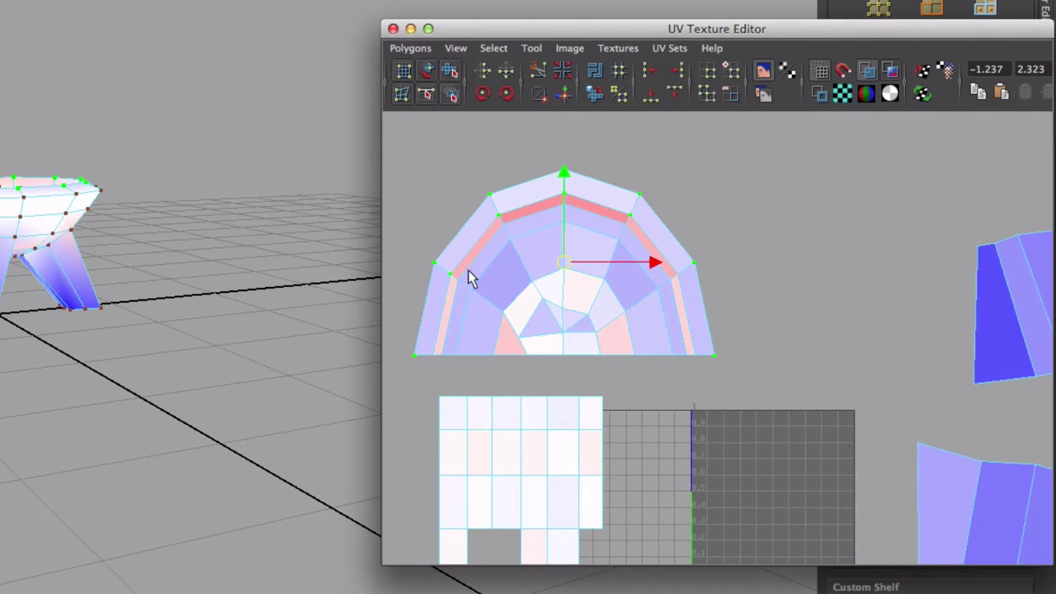
- Scale the half-disc shell's outer UV rings from the flat edge's centre to balance the ring widths
{"action": "left_click_drag", "start_coordinate": [564, 262], "coordinate": [561, 405]}
{"action": "left_click_drag", "start_coordinate": [564, 355], "coordinate": [568, 360]}
{"action": "key", "text": "super+z"}
{"action": "left_click_drag", "start_coordinate": [439, 348], "coordinate": [440, 347], "text": "shift"}
{"action": "left_click_drag", "start_coordinate": [564, 262], "coordinate": [564, 362]}
{"action": "key", "text": "r"}
{"action": "left_click_drag", "start_coordinate": [563, 356], "coordinate": [569, 361]}
{"action": "middle_click_drag", "start_coordinate": [425, 369], "coordinate": [480, 366], "text": "alt"}
{"action": "left_click_drag", "start_coordinate": [481, 366], "coordinate": [465, 344], "text": "shift"}
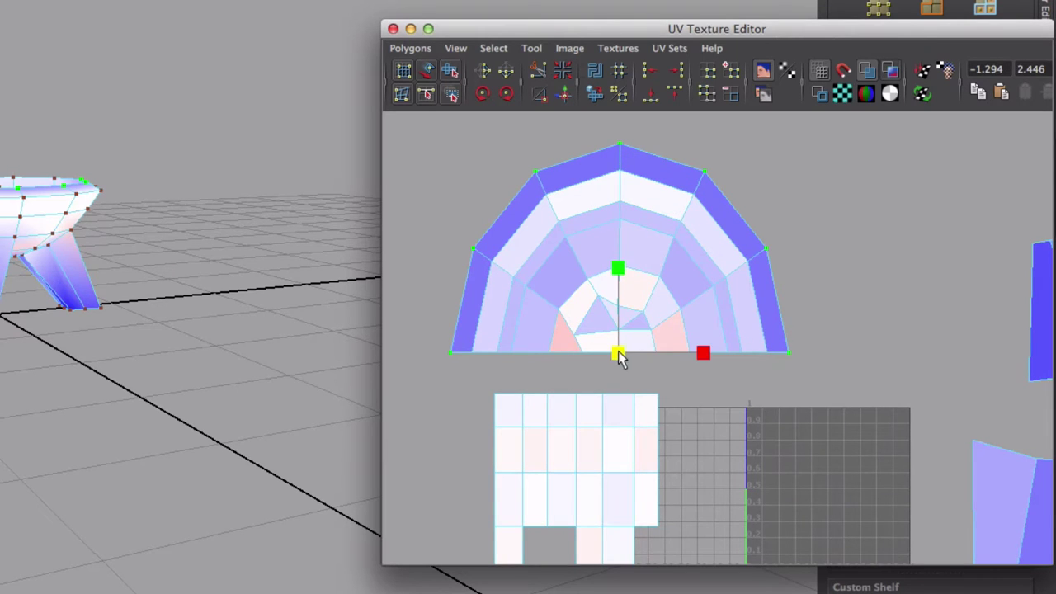
{"action": "left_click_drag", "start_coordinate": [620, 352], "coordinate": [613, 353]}
- Nudge the individual UVs around the centre of the half-disc shell to even out the distortion
{"action": "key", "text": "w"}
{"action": "left_click", "coordinate": [648, 315]}
{"action": "middle_click_drag", "start_coordinate": [681, 324], "coordinate": [659, 348], "text": "alt"}
{"action": "key", "text": "ctrl+z"}
{"action": "left_click_drag", "start_coordinate": [659, 304], "coordinate": [637, 326]}
{"action": "middle_click_drag", "start_coordinate": [637, 326], "coordinate": [636, 320]}
{"action": "left_click_drag", "start_coordinate": [535, 303], "coordinate": [508, 333]}
{"action": "mouse_move", "coordinate": [507, 333]}
{"action": "middle_mouse_down"}
{"action": "mouse_move", "coordinate": [500, 339]}
{"action": "mouse_move", "coordinate": [507, 328]}
{"action": "middle_mouse_up"}
{"action": "left_click_drag", "start_coordinate": [555, 330], "coordinate": [531, 347]}
{"action": "middle_click_drag", "start_coordinate": [531, 343], "coordinate": [532, 341]}
{"action": "left_click_drag", "start_coordinate": [593, 305], "coordinate": [571, 325]}
{"action": "middle_click_drag", "start_coordinate": [571, 325], "coordinate": [568, 324]}
{"action": "left_click_drag", "start_coordinate": [576, 327], "coordinate": [555, 331]}
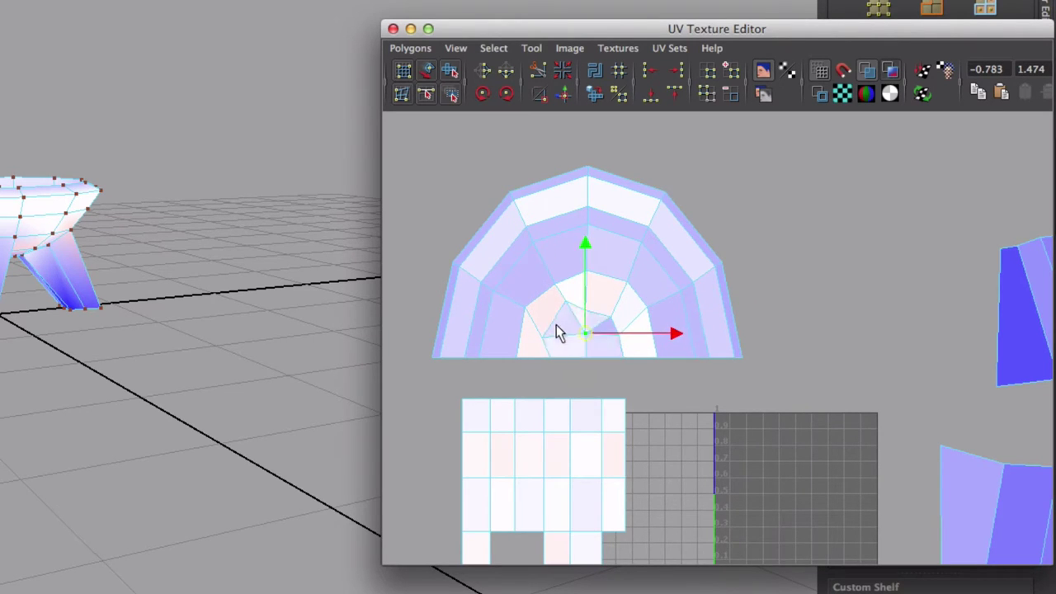
{"action": "middle_click_drag", "start_coordinate": [556, 325], "coordinate": [557, 322]}
{"action": "left_click_drag", "start_coordinate": [634, 312], "coordinate": [597, 328]}
{"action": "middle_click_drag", "start_coordinate": [603, 339], "coordinate": [602, 346]}
{"action": "left_click_drag", "start_coordinate": [633, 328], "coordinate": [594, 341]}
{"action": "middle_click_drag", "start_coordinate": [595, 341], "coordinate": [595, 343]}
- Select the topmost leg shell and move it in line above the other two leg shells
{"action": "scroll", "coordinate": [712, 339], "scroll_direction": "down", "scroll_amount": 3}
{"action": "middle_click_drag", "start_coordinate": [766, 333], "coordinate": [563, 328], "text": "alt"}
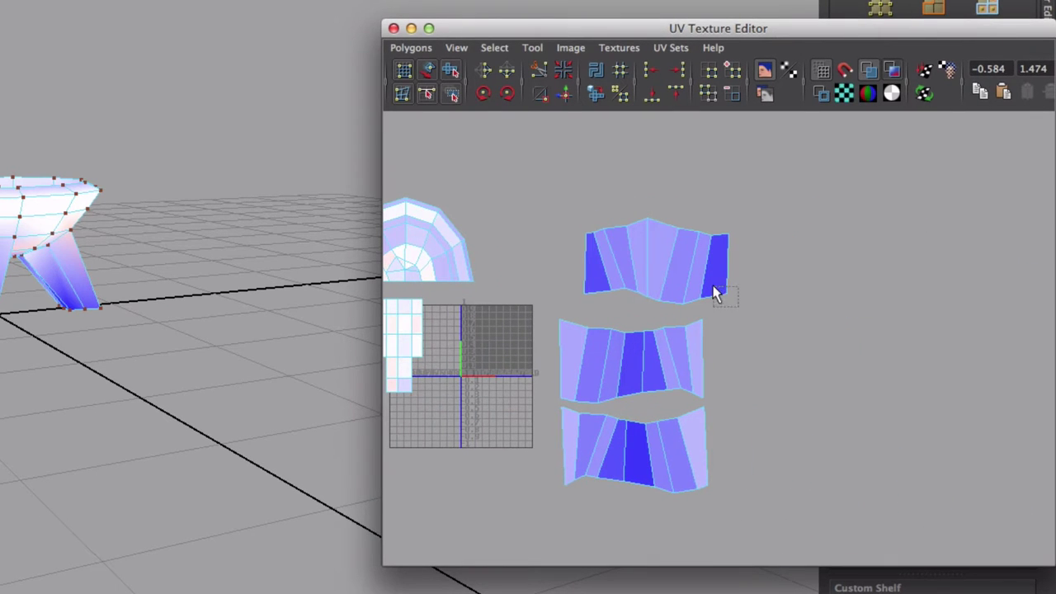
{"action": "right_click_drag", "start_coordinate": [716, 290], "coordinate": [746, 261], "text": "ctrl"}
{"action": "middle_click_drag", "start_coordinate": [723, 327], "coordinate": [684, 330]}
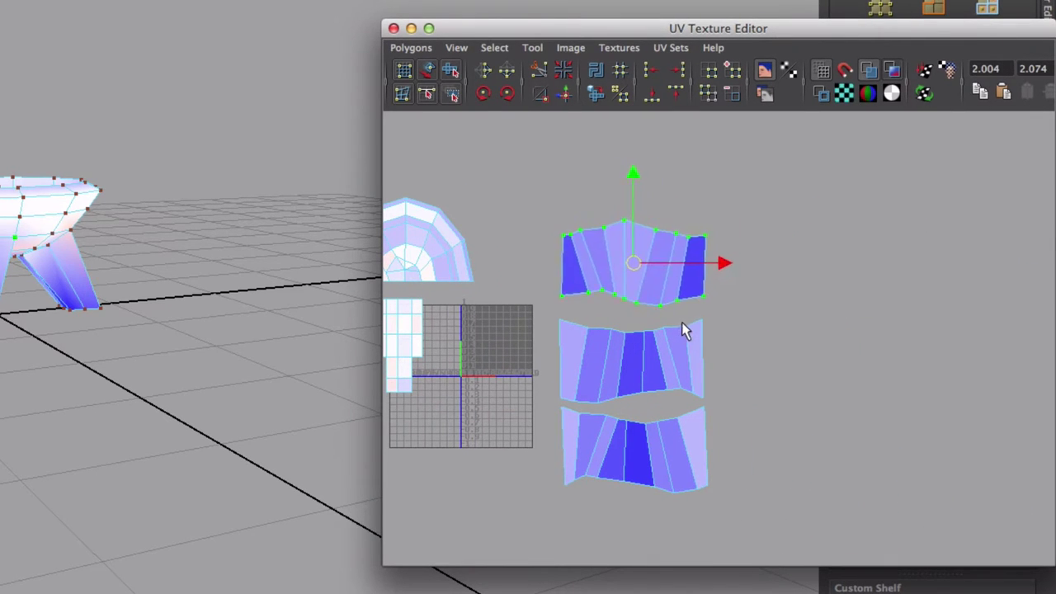
- Cut the topmost leg shell along its middle edge and sew its outer ends together to match the other legs
{"action": "middle_click_drag", "start_coordinate": [624, 315], "coordinate": [685, 335], "text": "alt"}
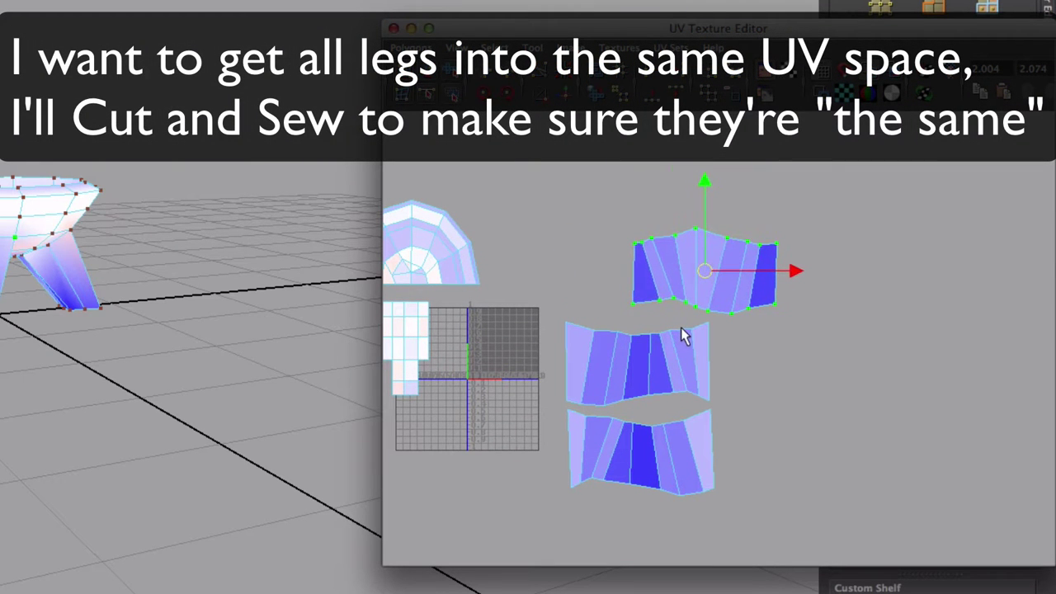
{"action": "left_click", "coordinate": [691, 272]}
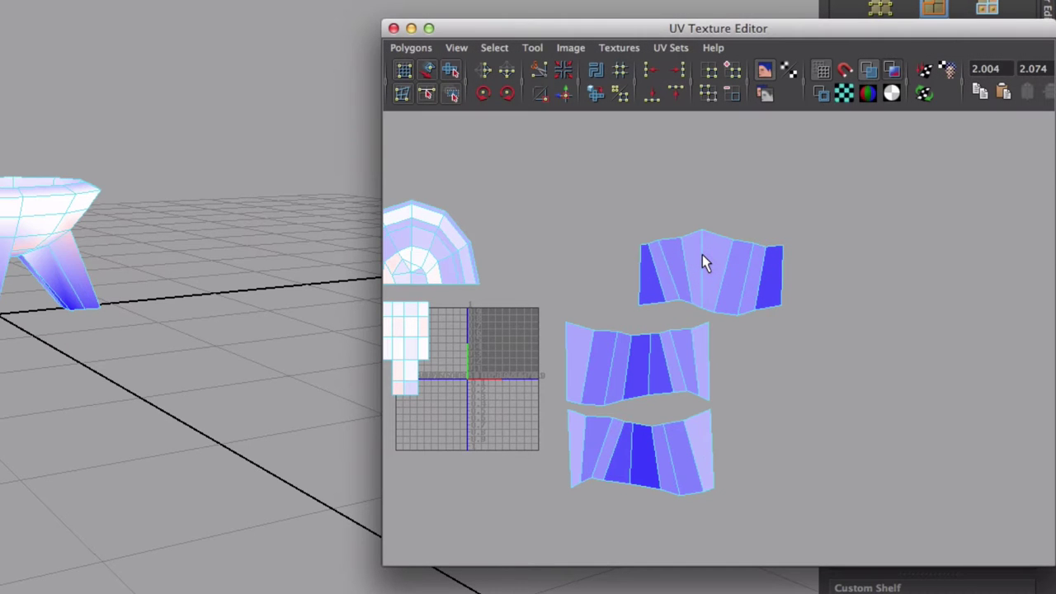
{"action": "left_click", "coordinate": [701, 255]}
{"action": "right_click_drag", "start_coordinate": [758, 254], "coordinate": [795, 261]}
{"action": "left_click", "coordinate": [779, 248]}
{"action": "left_click_drag", "start_coordinate": [796, 268], "coordinate": [672, 285]}
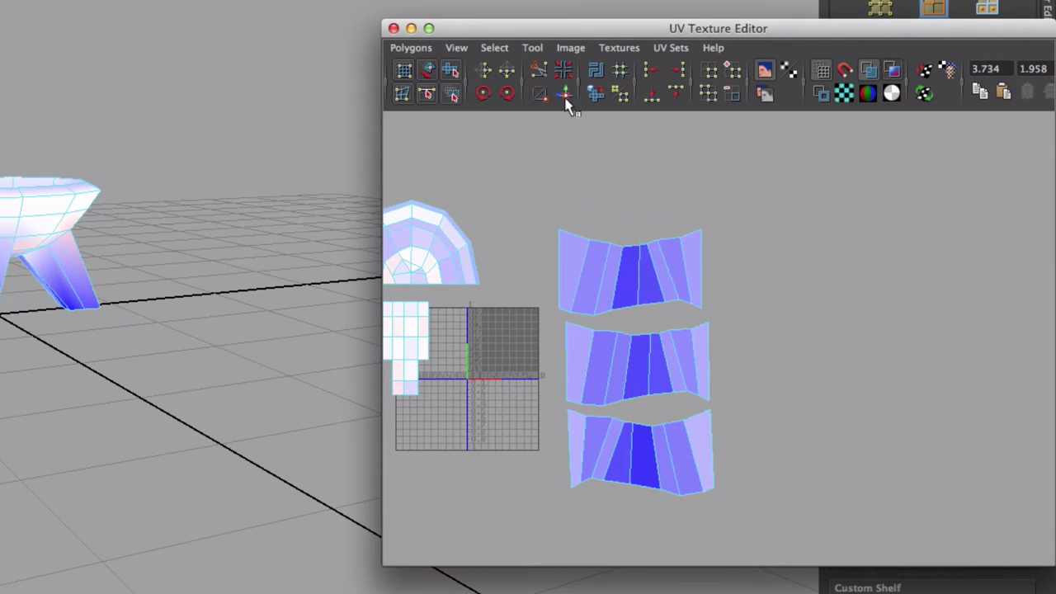
- Align the right-end UVs of the three leg shells to a common U position
{"action": "right_click_drag", "start_coordinate": [704, 453], "coordinate": [729, 459]}
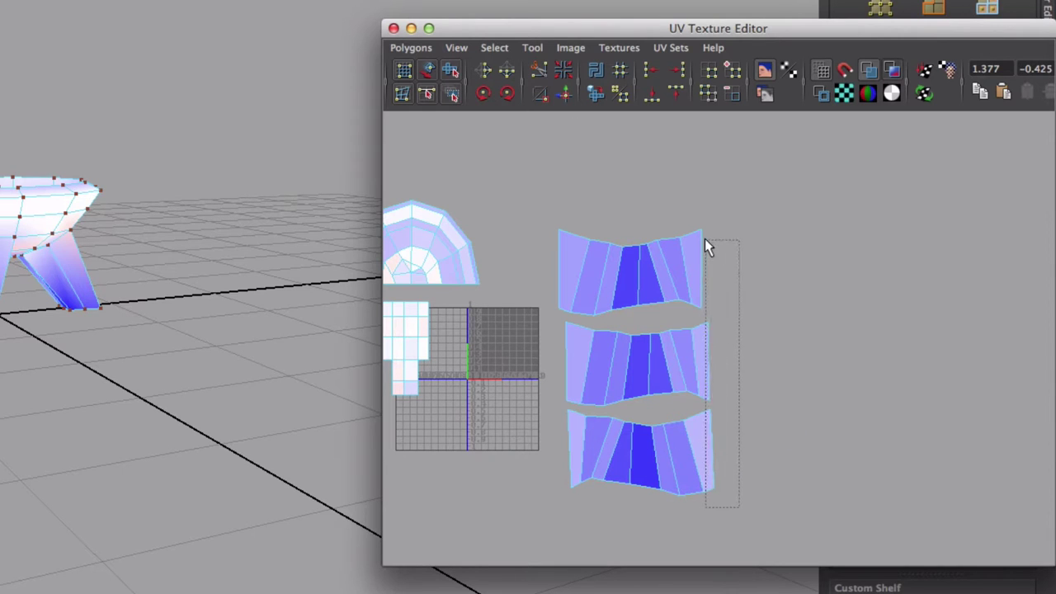
{"action": "left_click_drag", "start_coordinate": [695, 314], "coordinate": [697, 310], "text": "shift"}
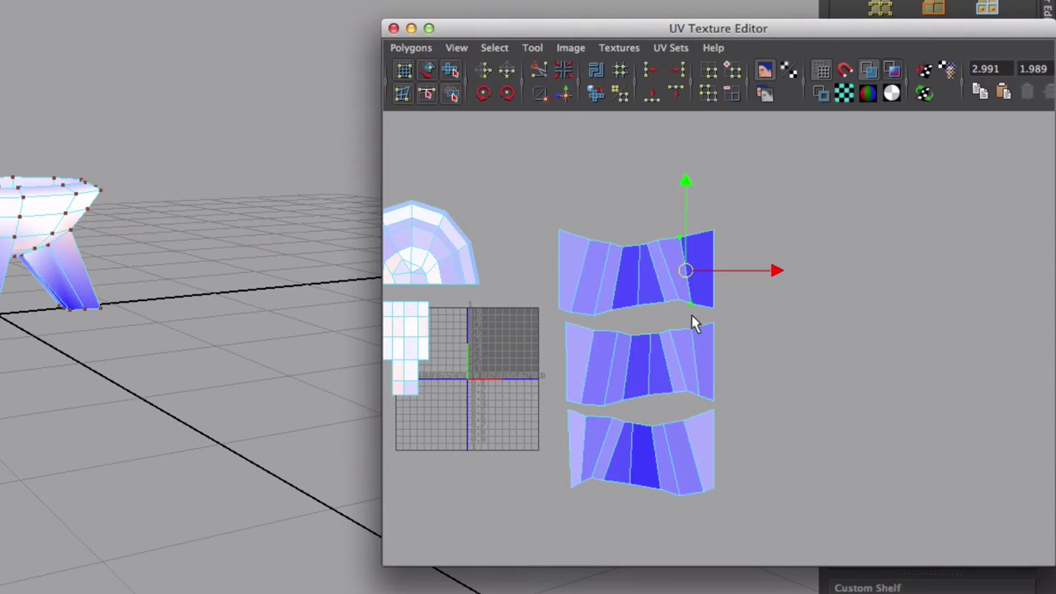
{"action": "left_click", "coordinate": [694, 401], "text": "shift"}
{"action": "left_click", "coordinate": [705, 481]}
- Grow the selection across the lowest leg shell and unfold it with the Smooth UV tool
{"action": "key", "text": "shift+period"}
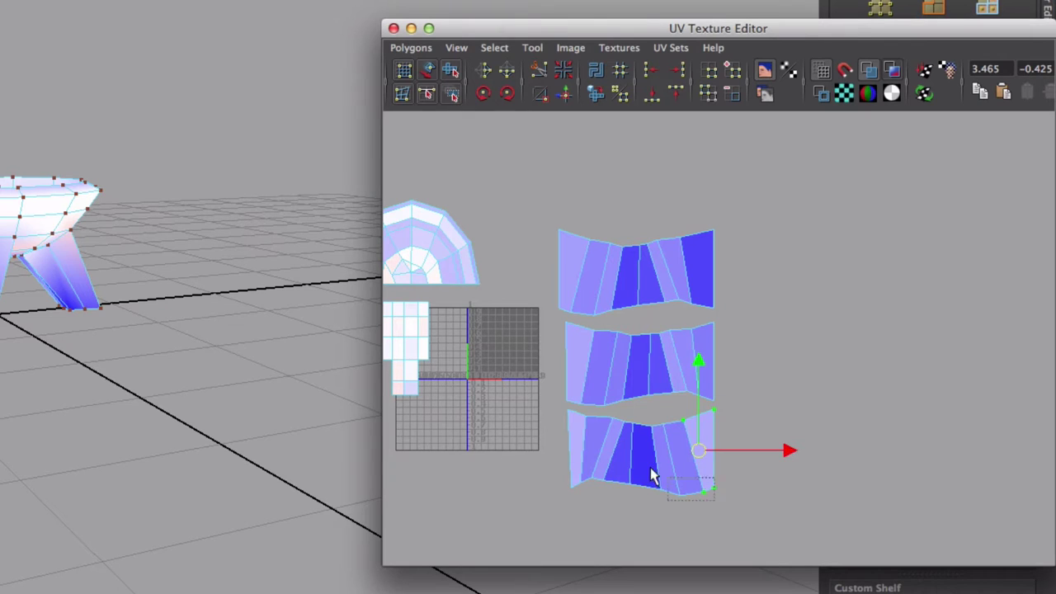
{"action": "left_click_drag", "start_coordinate": [603, 427], "coordinate": [602, 425]}
{"action": "right_click_drag", "start_coordinate": [618, 452], "coordinate": [648, 444]}
{"action": "left_click", "coordinate": [570, 451]}
{"action": "left_click", "coordinate": [630, 424]}
{"action": "key", "text": "shift+period"}
{"action": "key", "text": "shift+period"}
{"action": "key", "text": "shift+period"}
{"action": "key", "text": "shift+period"}
{"action": "left_click", "coordinate": [455, 71]}
{"action": "left_click_drag", "start_coordinate": [548, 501], "coordinate": [829, 525]}
{"action": "key", "text": "w"}
{"action": "left_click_drag", "start_coordinate": [649, 375], "coordinate": [651, 388]}
- Select the whole unfolded lowest leg shell and scale it down
{"action": "right_click_drag", "start_coordinate": [704, 401], "coordinate": [704, 369]}
{"action": "key", "text": "r"}
{"action": "left_click_drag", "start_coordinate": [649, 468], "coordinate": [619, 472]}
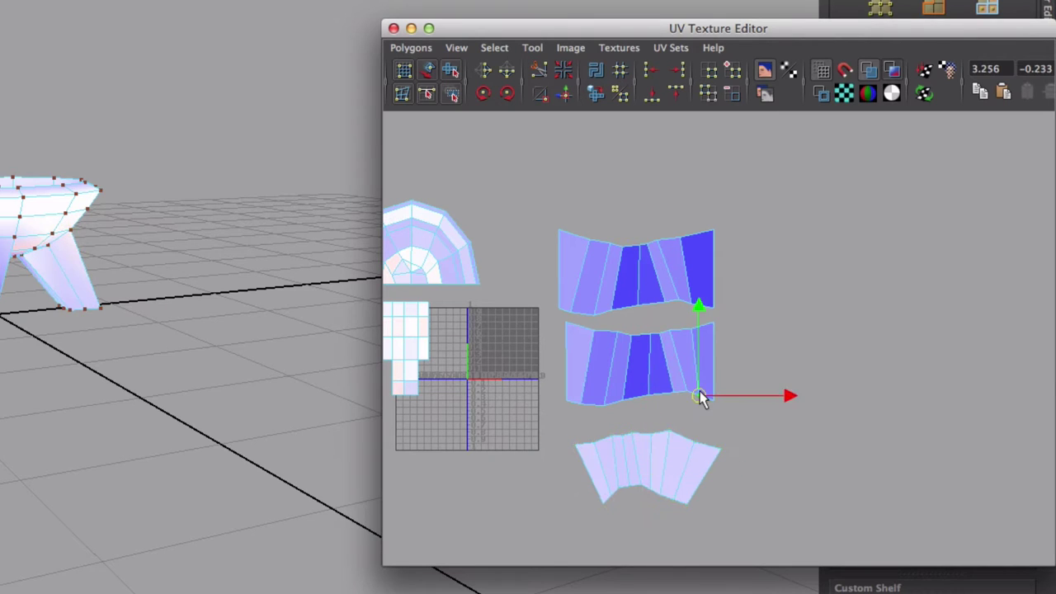
- Grow the selection across the middle leg shell and unfold it with the Smooth UV tool
{"action": "key", "text": "shift+period"}
{"action": "key", "text": "shift+period"}
{"action": "key", "text": "shift+period"}
{"action": "key", "text": "shift+period"}
{"action": "left_click", "coordinate": [452, 71]}
{"action": "left_click_drag", "start_coordinate": [544, 412], "coordinate": [767, 400]}
{"action": "left_click_drag", "start_coordinate": [683, 27], "coordinate": [454, 0]}
- Select the whole unfolded middle leg shell, scale it down slightly and reposition it in line with the lowest shell
{"action": "left_click", "coordinate": [431, 339]}
{"action": "key", "text": "shift+period"}
{"action": "key", "text": "shift+period"}
{"action": "key", "text": "shift+period"}
{"action": "key", "text": "shift+period"}
{"action": "key", "text": "r"}
{"action": "left_click_drag", "start_coordinate": [402, 316], "coordinate": [379, 328]}
{"action": "key", "text": "w"}
{"action": "middle_click_drag", "start_coordinate": [389, 350], "coordinate": [400, 360]}
- Grow the selection across the topmost leg shell and unfold it with the Smooth UV tool
{"action": "left_click", "coordinate": [466, 249]}
{"action": "key", "text": "shift+period"}
{"action": "key", "text": "shift+period"}
{"action": "key", "text": "shift+period"}
{"action": "key", "text": "shift+period"}
{"action": "left_click", "coordinate": [221, 19]}
{"action": "left_click_drag", "start_coordinate": [312, 270], "coordinate": [480, 267]}
- Scale the unfolded topmost leg shell down slightly and reposition it above the other two leg shells
{"action": "key", "text": "r"}
{"action": "left_click_drag", "start_coordinate": [397, 222], "coordinate": [382, 228]}
{"action": "key", "text": "w"}
{"action": "middle_click_drag", "start_coordinate": [382, 228], "coordinate": [394, 231]}
- Align the right-end UVs of all three unfolded leg shells to one shared U position
{"action": "left_click_drag", "start_coordinate": [504, 188], "coordinate": [476, 221]}
{"action": "left_click_drag", "start_coordinate": [478, 276], "coordinate": [453, 258], "text": "shift"}
{"action": "left_click_drag", "start_coordinate": [504, 378], "coordinate": [479, 411], "text": "shift"}
{"action": "left_click_drag", "start_coordinate": [475, 460], "coordinate": [451, 442], "text": "shift"}
{"action": "left_click", "coordinate": [444, 21]}
- Align the UV columns just inside the right ends of the three leg shells into straight vertical lines
{"action": "left_click_drag", "start_coordinate": [480, 373], "coordinate": [438, 453]}
{"action": "left_click_drag", "start_coordinate": [459, 360], "coordinate": [444, 347], "text": "shift"}
{"action": "scroll", "coordinate": [422, 368], "scroll_direction": "up", "scroll_amount": 3}
{"action": "middle_click_drag", "start_coordinate": [395, 395], "coordinate": [391, 356], "text": "alt"}
{"action": "left_click_drag", "start_coordinate": [407, 369], "coordinate": [419, 387], "text": "ctrl"}
{"action": "left_click", "coordinate": [424, 170]}
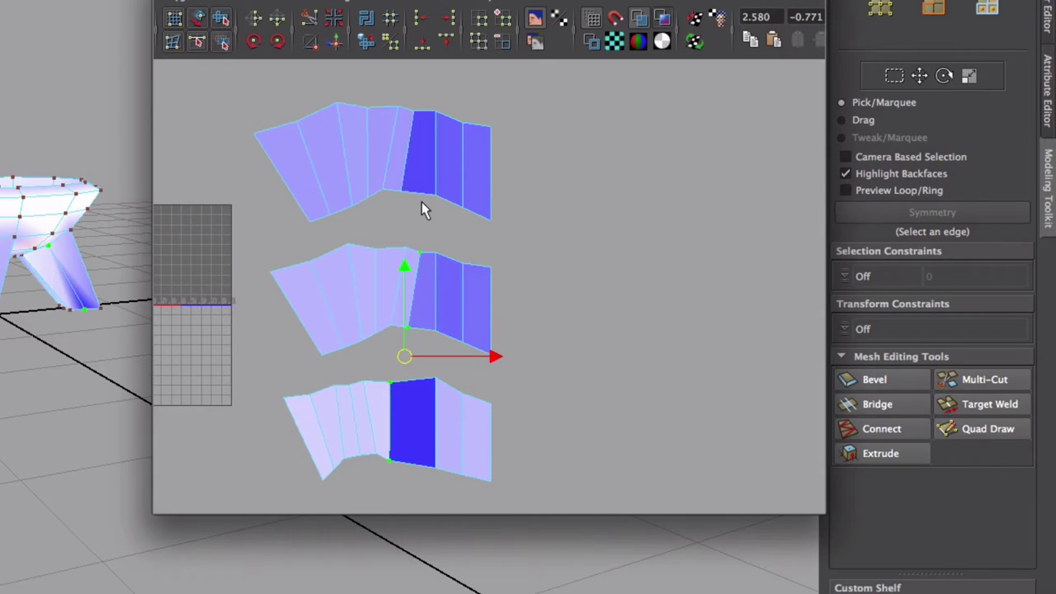
- Straighten the central UV columns of the three leg shells by aligning each column in U
{"action": "left_click", "coordinate": [404, 155]}
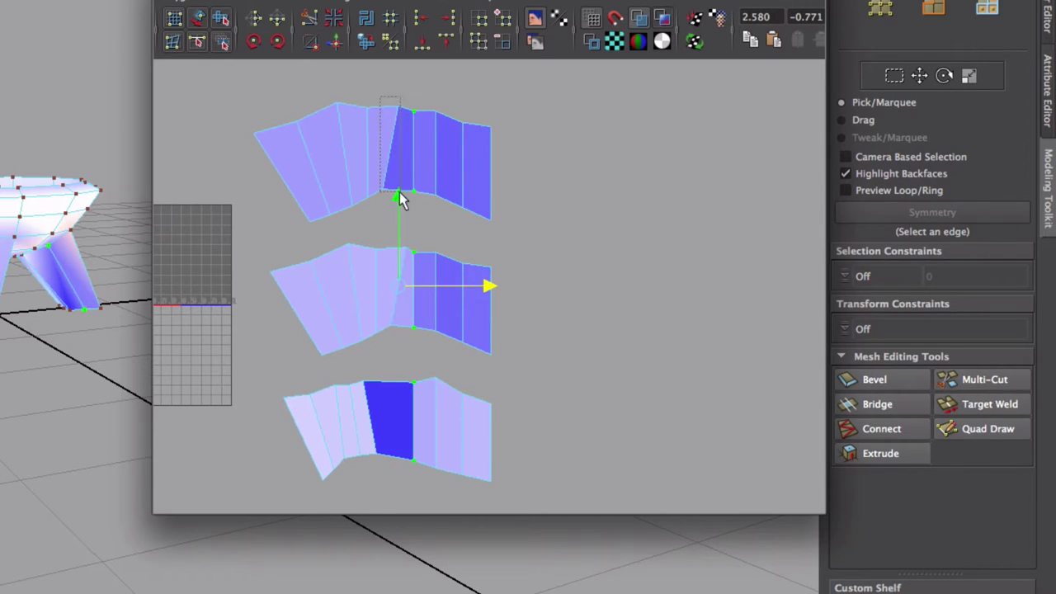
{"action": "left_click_drag", "start_coordinate": [411, 337], "coordinate": [412, 338], "text": "shift"}
{"action": "right_click_drag", "start_coordinate": [390, 374], "coordinate": [378, 438], "text": "alt"}
{"action": "middle_click_drag", "start_coordinate": [334, 424], "coordinate": [370, 354], "text": "alt"}
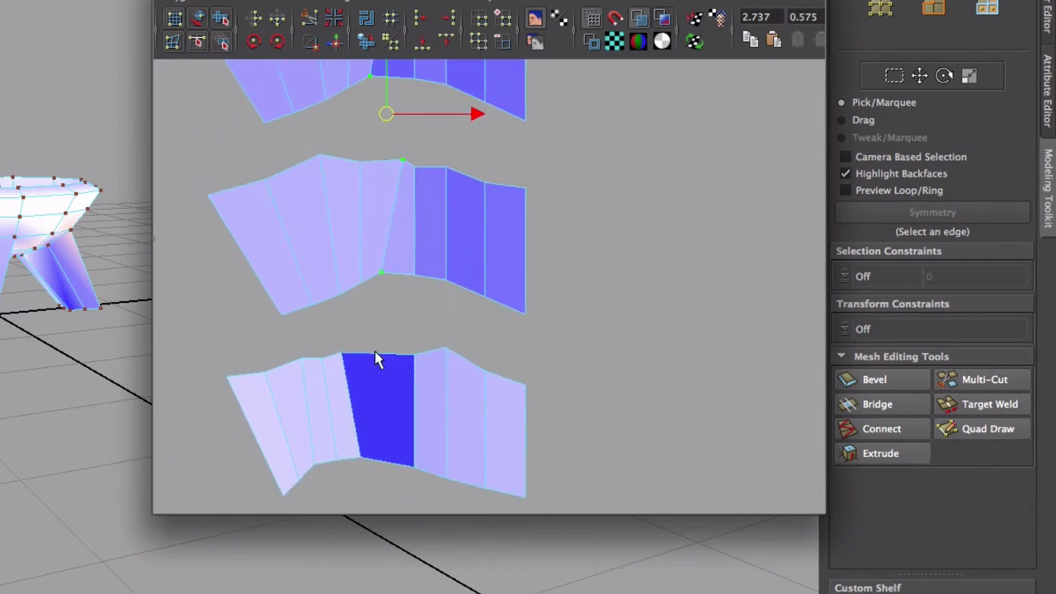
{"action": "left_click", "coordinate": [448, 18]}
{"action": "key", "text": "ctrl+z"}
{"action": "left_click_drag", "start_coordinate": [368, 343], "coordinate": [331, 364], "text": "shift"}
{"action": "left_click", "coordinate": [448, 18]}
- Align the UV columns left of the leg shells' centre in U and shift the last aligned column slightly outward
{"action": "left_click_drag", "start_coordinate": [452, 207], "coordinate": [437, 206]}
{"action": "left_click_drag", "start_coordinate": [315, 339], "coordinate": [316, 340]}
{"action": "left_click_drag", "start_coordinate": [369, 297], "coordinate": [305, 204], "text": "shift"}
{"action": "left_click", "coordinate": [445, 18]}
{"action": "left_click_drag", "start_coordinate": [347, 316], "coordinate": [333, 276], "text": "shift"}
{"action": "left_click_drag", "start_coordinate": [315, 375], "coordinate": [293, 348], "text": "shift"}
{"action": "left_click_drag", "start_coordinate": [323, 477], "coordinate": [305, 445], "text": "shift"}
{"action": "left_click", "coordinate": [446, 18]}
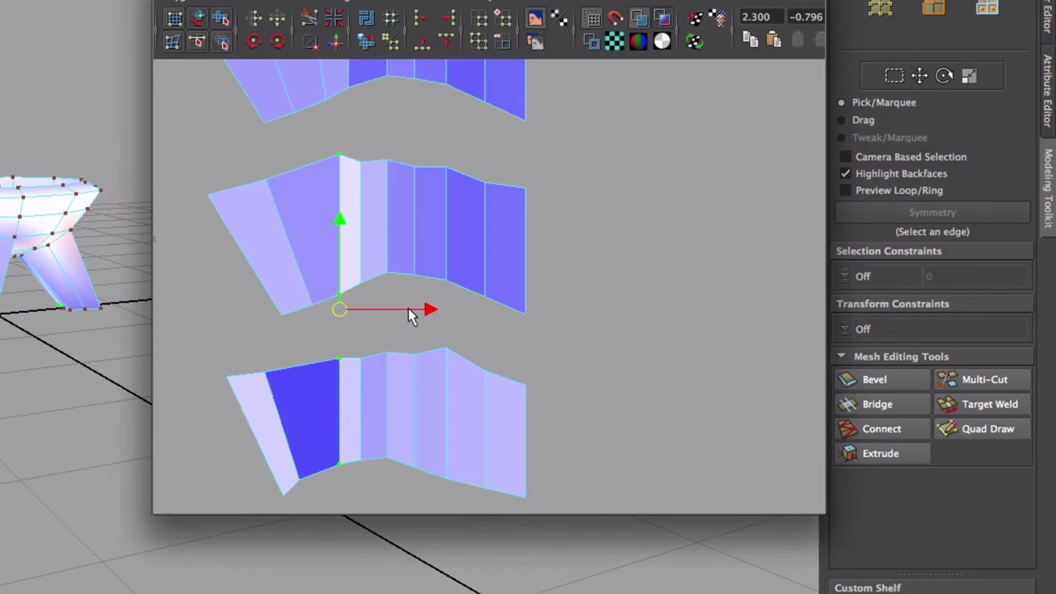
{"action": "left_click_drag", "start_coordinate": [409, 309], "coordinate": [399, 310]}
- Align the second and third UV columns from the left ends of the leg shells in U
{"action": "middle_click_drag", "start_coordinate": [388, 214], "coordinate": [373, 390], "text": "alt"}
{"action": "left_click_drag", "start_coordinate": [322, 109], "coordinate": [353, 471]}
{"action": "left_click", "coordinate": [446, 18]}
{"action": "left_click_drag", "start_coordinate": [275, 100], "coordinate": [321, 285]}
{"action": "left_click_drag", "start_coordinate": [302, 307], "coordinate": [321, 473], "text": "shift"}
{"action": "key", "text": "g"}
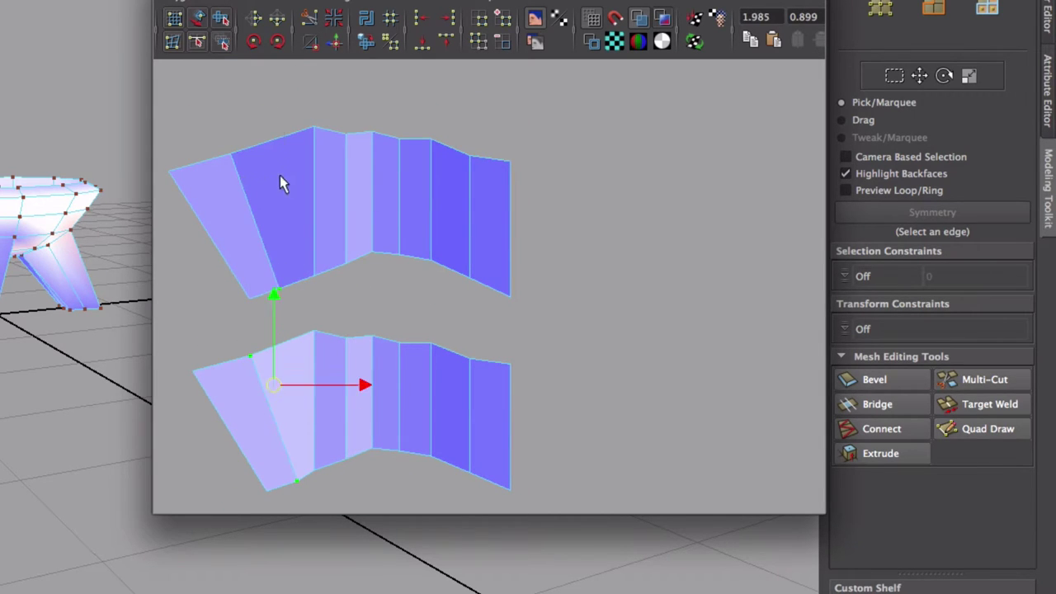
{"action": "left_click_drag", "start_coordinate": [250, 150], "coordinate": [221, 138], "text": "shift"}
{"action": "middle_click_drag", "start_coordinate": [257, 400], "coordinate": [280, 153], "text": "alt"}
{"action": "left_click_drag", "start_coordinate": [281, 312], "coordinate": [268, 288], "text": "shift"}
{"action": "left_click_drag", "start_coordinate": [320, 422], "coordinate": [297, 397], "text": "shift"}
{"action": "left_click", "coordinate": [447, 18]}
- Align the left-end UVs of the leg shells in U and move that column outward to widen the end faces
{"action": "left_click_drag", "start_coordinate": [374, 157], "coordinate": [356, 156]}
{"action": "key", "text": "ctrl+z"}
{"action": "key", "text": "ctrl+z"}
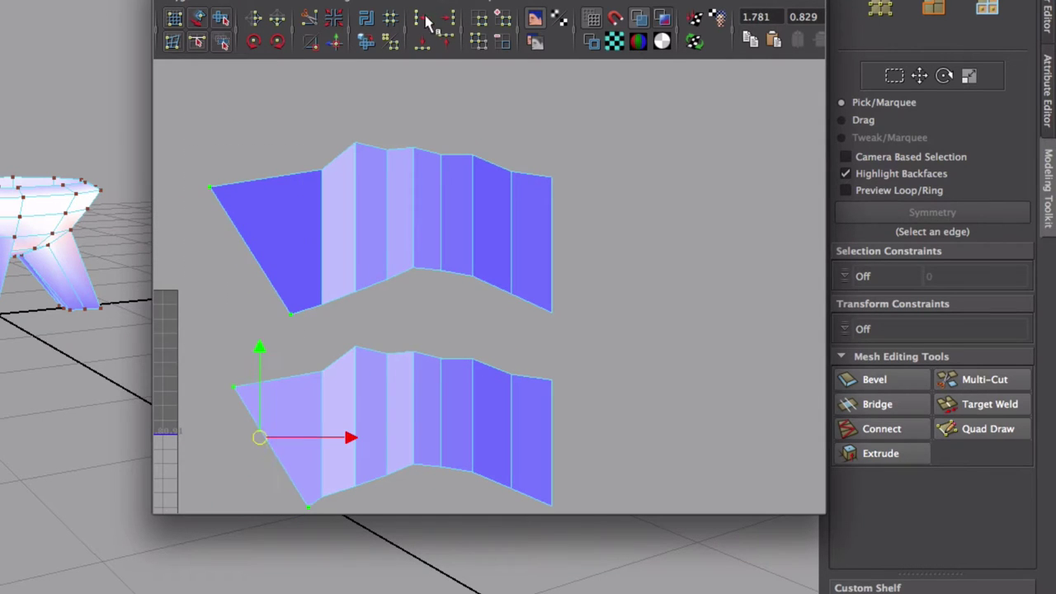
{"action": "left_click", "coordinate": [443, 18]}
{"action": "left_click_drag", "start_coordinate": [340, 437], "coordinate": [311, 437]}
- Straighten the upper and lower edges of all three leg shells by aligning each row of UVs in V
{"action": "scroll", "coordinate": [354, 371], "scroll_direction": "down", "scroll_amount": 4}
{"action": "middle_click_drag", "start_coordinate": [354, 372], "coordinate": [327, 253], "text": "alt"}
{"action": "left_click_drag", "start_coordinate": [515, 309], "coordinate": [326, 350]}
{"action": "left_click", "coordinate": [423, 42]}
{"action": "left_click_drag", "start_coordinate": [528, 412], "coordinate": [330, 359]}
{"action": "left_click", "coordinate": [423, 42]}
{"action": "left_click_drag", "start_coordinate": [530, 245], "coordinate": [330, 196]}
{"action": "left_click", "coordinate": [423, 42]}
{"action": "left_click_drag", "start_coordinate": [547, 316], "coordinate": [325, 258]}
{"action": "left_click", "coordinate": [424, 41]}
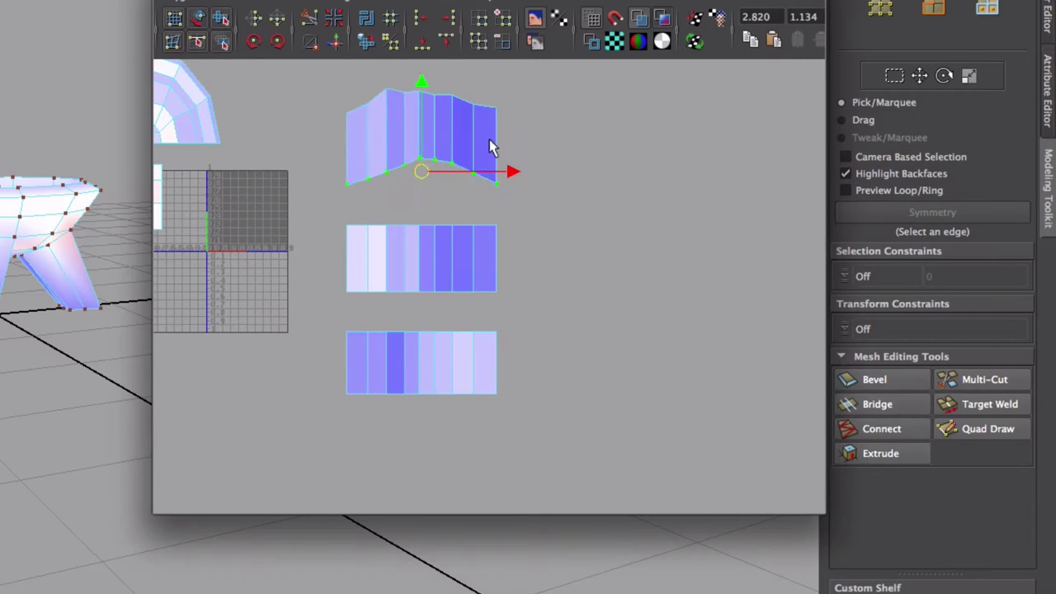
{"action": "key", "text": "ctrl+z"}
{"action": "key", "text": "ctrl+z"}
{"action": "key", "text": "ctrl+z"}
{"action": "key", "text": "ctrl+z"}
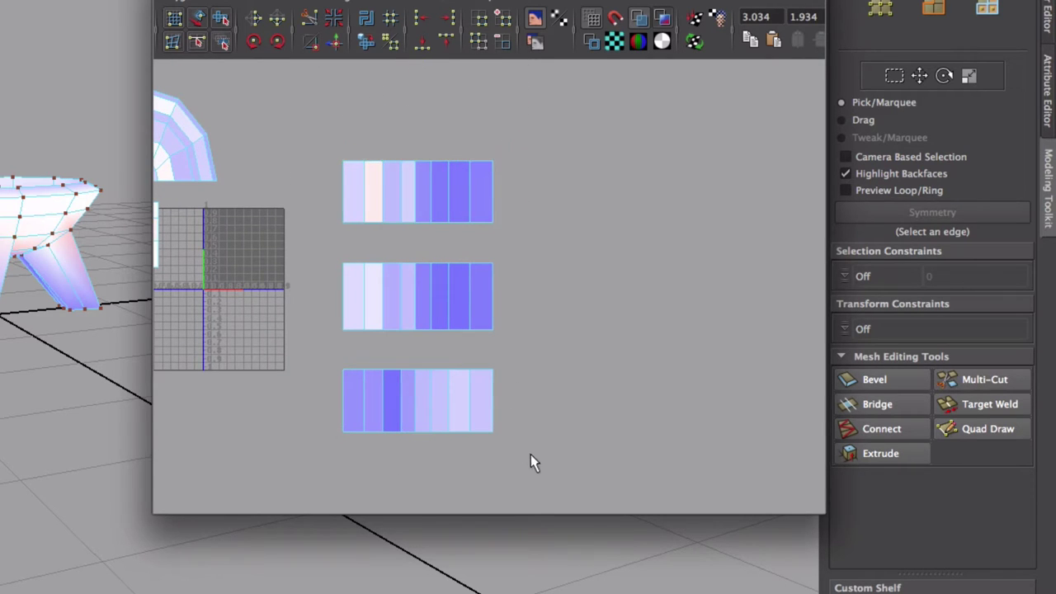
- Flip the lowest leg shell horizontally to reverse its face order and move it up closer to the middle shell
{"action": "key", "text": "ctrl+z"}
{"action": "key", "text": "ctrl+z"}
{"action": "key", "text": "ctrl+z"}
{"action": "key", "text": "ctrl+z"}
{"action": "key", "text": "ctrl+z"}
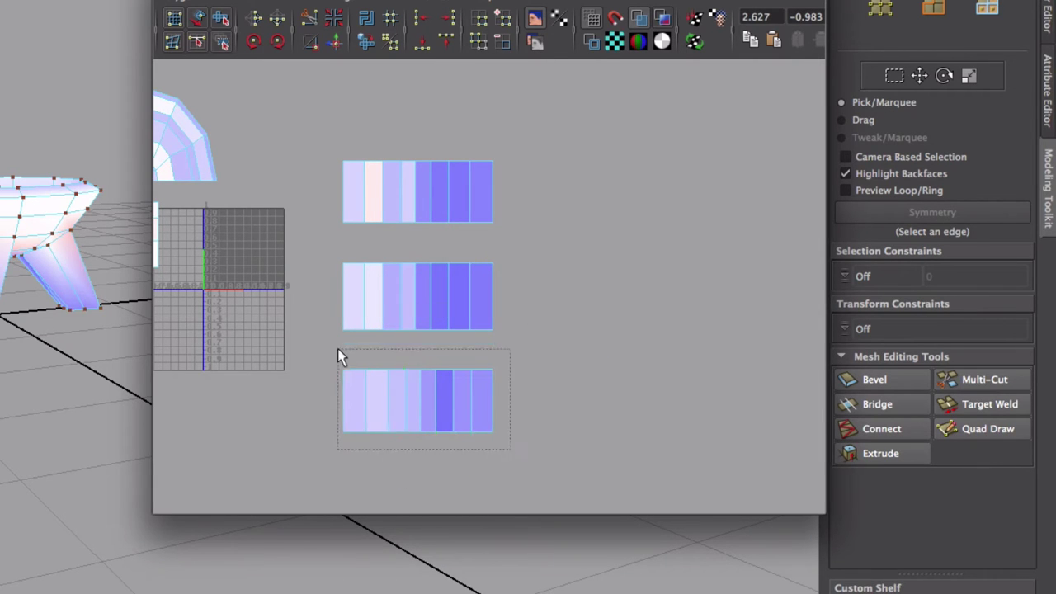
{"action": "left_click_drag", "start_coordinate": [417, 327], "coordinate": [416, 301]}
- Shift the right-hand UV columns of the lowest leg shell along U to even out its face widths
{"action": "key", "text": "r"}
{"action": "left_click_drag", "start_coordinate": [500, 377], "coordinate": [509, 377]}
{"action": "key", "text": "ctrl+z"}
{"action": "left_click", "coordinate": [516, 432]}
{"action": "left_click_drag", "start_coordinate": [517, 432], "coordinate": [455, 341]}
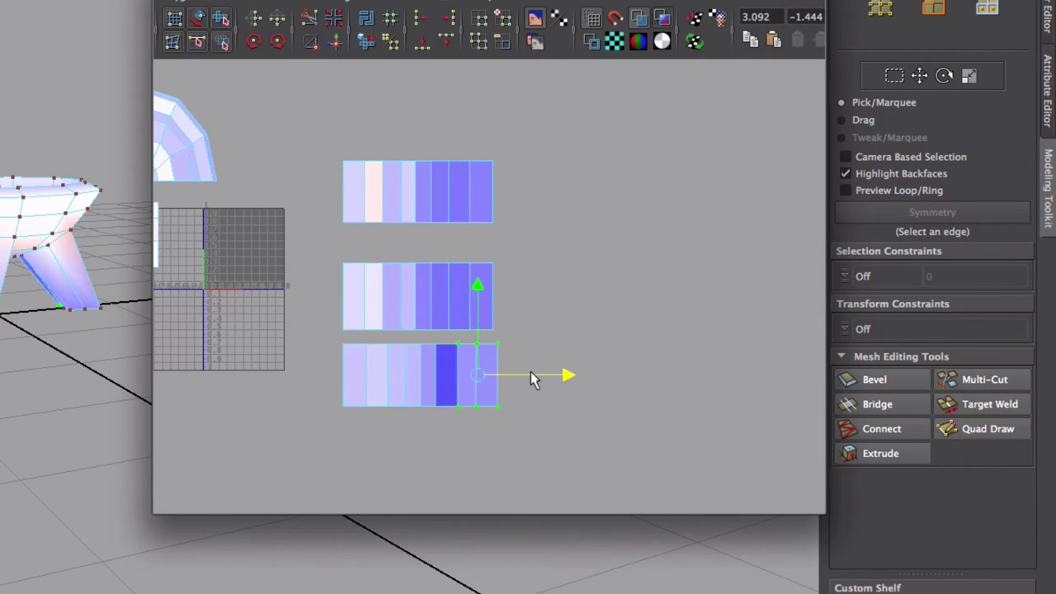
{"action": "scroll", "coordinate": [527, 379], "scroll_direction": "up", "scroll_amount": 3}
{"action": "left_click_drag", "start_coordinate": [577, 453], "coordinate": [442, 322]}
- Select the corresponding face on each of the three legs and compare where they lie in the leg UV shells
{"action": "key", "text": "F11"}
{"action": "left_click_drag", "start_coordinate": [90, 341], "coordinate": [24, 337], "text": "alt"}
{"action": "left_click", "coordinate": [8, 274], "text": "shift"}
{"action": "left_click_drag", "start_coordinate": [16, 281], "coordinate": [99, 321], "text": "alt"}
{"action": "left_click", "coordinate": [127, 426], "text": "shift"}
{"action": "left_click_drag", "start_coordinate": [106, 402], "coordinate": [85, 467], "text": "alt"}
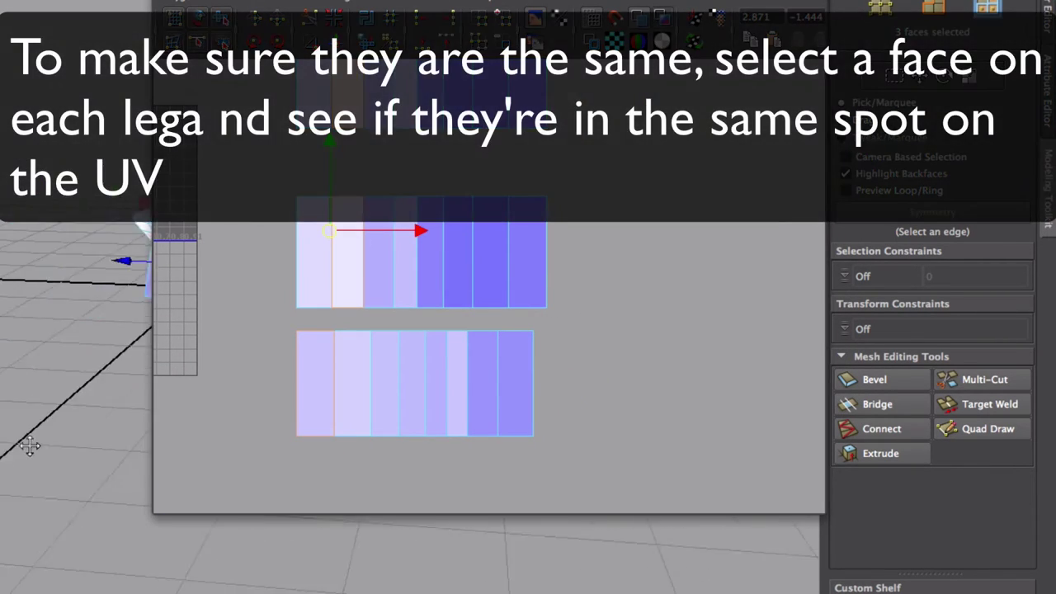
{"action": "left_click_drag", "start_coordinate": [107, 301], "coordinate": [76, 347], "text": "alt"}
{"action": "left_click", "coordinate": [81, 328], "text": "shift"}
{"action": "left_click", "coordinate": [87, 304], "text": "shift"}
{"action": "middle_click_drag", "start_coordinate": [330, 410], "coordinate": [338, 472], "text": "alt"}
{"action": "scroll", "coordinate": [338, 472], "scroll_direction": "down", "scroll_amount": 1}
- Cut the right-end face off the lowest leg shell and sew it onto the shell's left end
{"action": "right_click_drag", "start_coordinate": [431, 434], "coordinate": [433, 396]}
{"action": "left_click", "coordinate": [500, 407]}
{"action": "left_click", "coordinate": [313, 22]}
{"action": "left_click", "coordinate": [328, 406]}
{"action": "left_click", "coordinate": [340, 42]}
{"action": "right_click_drag", "start_coordinate": [512, 416], "coordinate": [500, 427], "text": "ctrl"}
{"action": "left_click_drag", "start_coordinate": [490, 427], "coordinate": [520, 431]}
{"action": "left_click", "coordinate": [568, 372]}
- Overlay the middle leg shell on the lowest one and turn on the shaded UV display
{"action": "right_click_drag", "start_coordinate": [541, 345], "coordinate": [566, 341]}
{"action": "left_click_drag", "start_coordinate": [530, 286], "coordinate": [561, 255]}
{"action": "left_click_drag", "start_coordinate": [438, 272], "coordinate": [438, 377]}
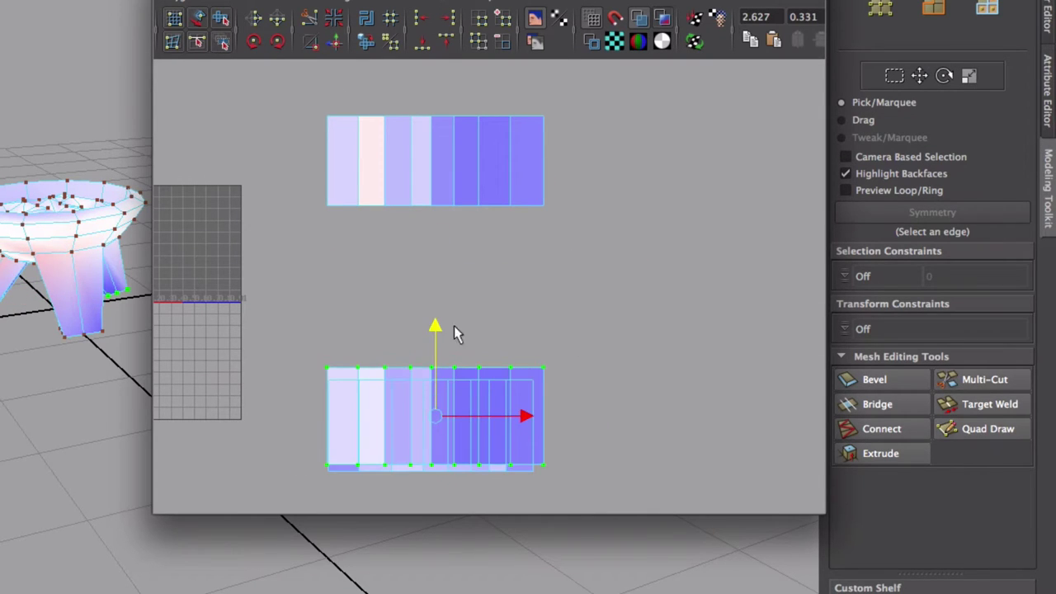
{"action": "left_click", "coordinate": [662, 18]}
- Scale the middle leg shell slightly narrower and move it back above the lowest shell
{"action": "left_click_drag", "start_coordinate": [433, 340], "coordinate": [433, 349]}
{"action": "key", "text": "r"}
{"action": "left_click_drag", "start_coordinate": [524, 424], "coordinate": [521, 424]}
{"action": "key", "text": "w"}
{"action": "left_click_drag", "start_coordinate": [436, 340], "coordinate": [437, 217]}
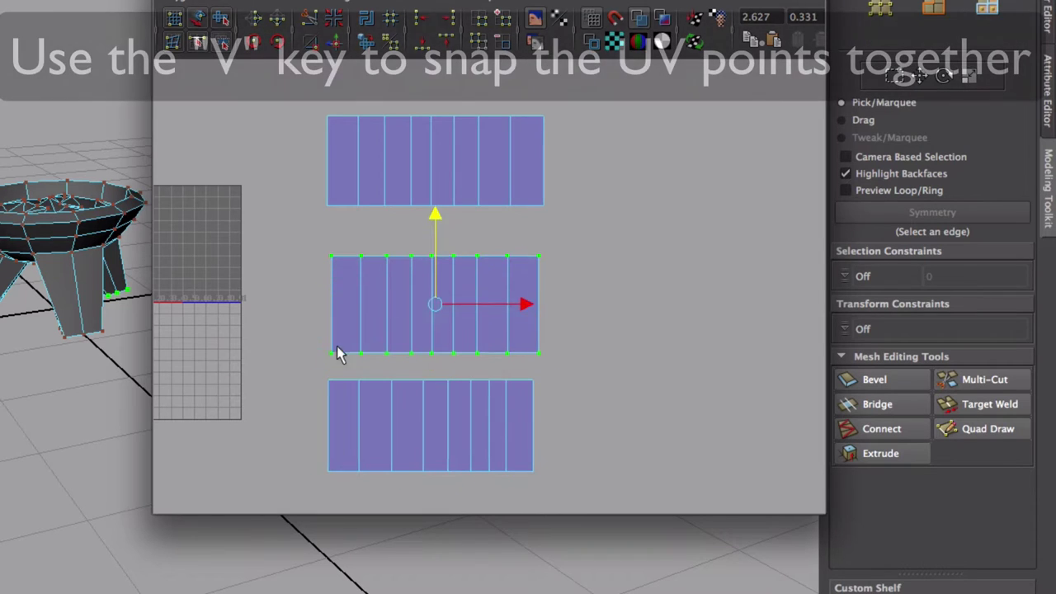
- Snap the middle leg shell's UVs point by point onto the matching UVs of the lowest shell
{"action": "left_click_drag", "start_coordinate": [321, 360], "coordinate": [350, 343]}
{"action": "key", "text": "v"}
{"action": "middle_click_drag", "start_coordinate": [349, 346], "coordinate": [346, 464]}
{"action": "left_click_drag", "start_coordinate": [348, 365], "coordinate": [378, 343]}
{"action": "middle_click_drag", "start_coordinate": [380, 352], "coordinate": [376, 494]}
{"action": "left_click_drag", "start_coordinate": [375, 495], "coordinate": [316, 422]}
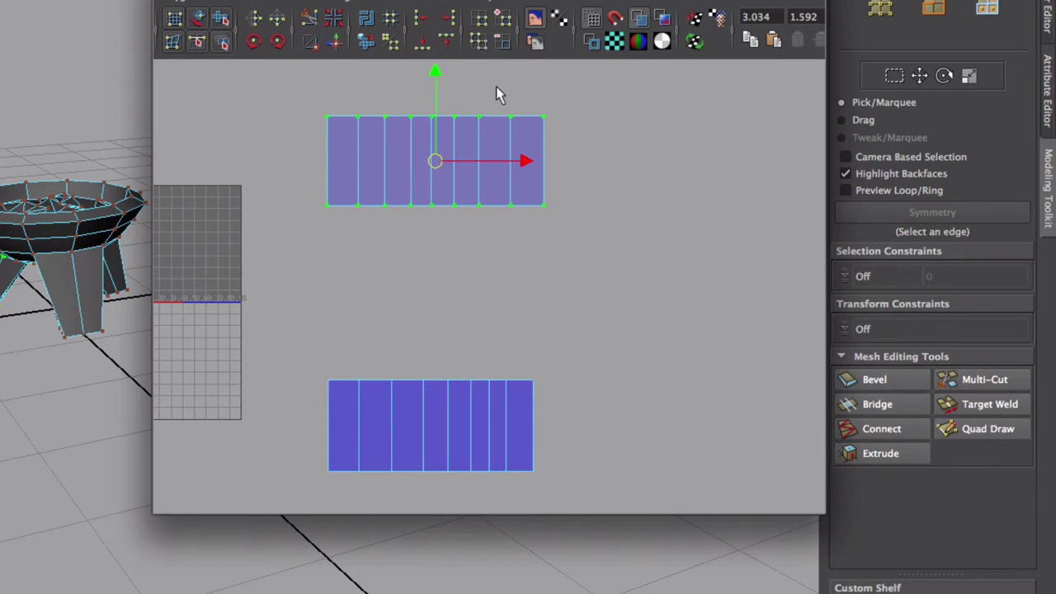
- Move the topmost leg shell down and snap each of its UVs onto the matching points of the stacked shells
{"action": "left_click_drag", "start_coordinate": [433, 84], "coordinate": [426, 249]}
{"action": "left_click", "coordinate": [543, 368]}
{"action": "left_click_drag", "start_coordinate": [543, 368], "coordinate": [516, 451]}
{"action": "left_click", "coordinate": [509, 368]}
{"action": "left_click_drag", "start_coordinate": [510, 368], "coordinate": [512, 392]}
{"action": "key", "text": "ctrl+z"}
{"action": "left_click_drag", "start_coordinate": [522, 283], "coordinate": [514, 477]}
{"action": "left_click_drag", "start_coordinate": [475, 368], "coordinate": [467, 460]}
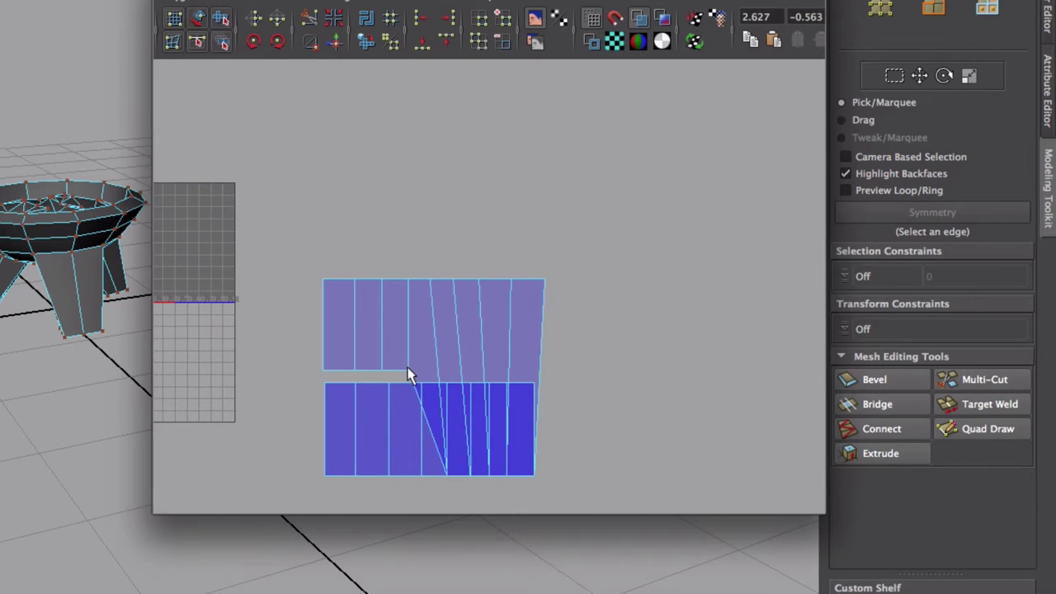
{"action": "left_click_drag", "start_coordinate": [408, 373], "coordinate": [484, 365]}
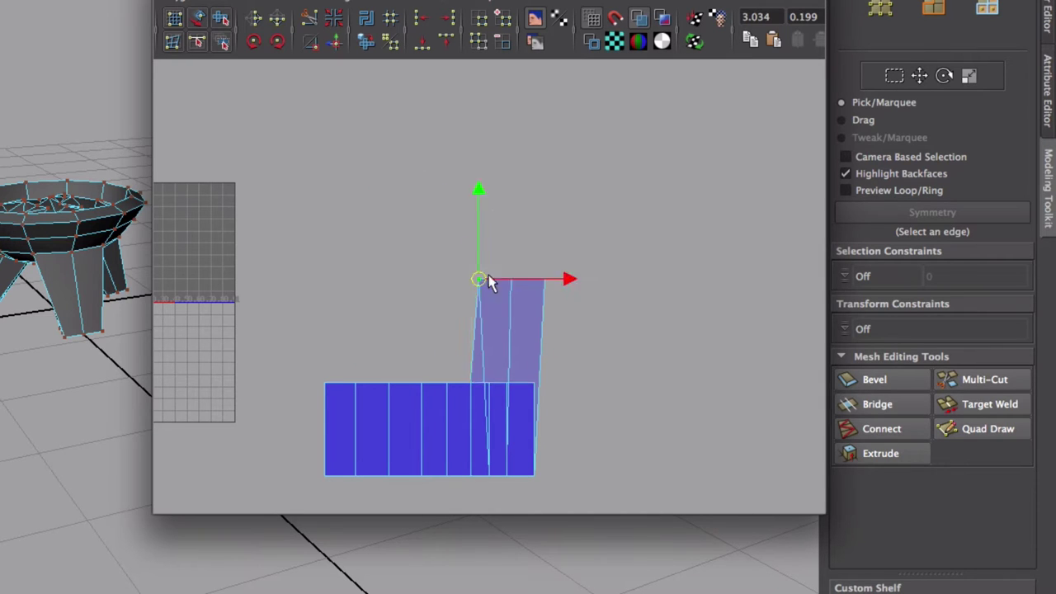
{"action": "left_click_drag", "start_coordinate": [493, 317], "coordinate": [557, 369]}
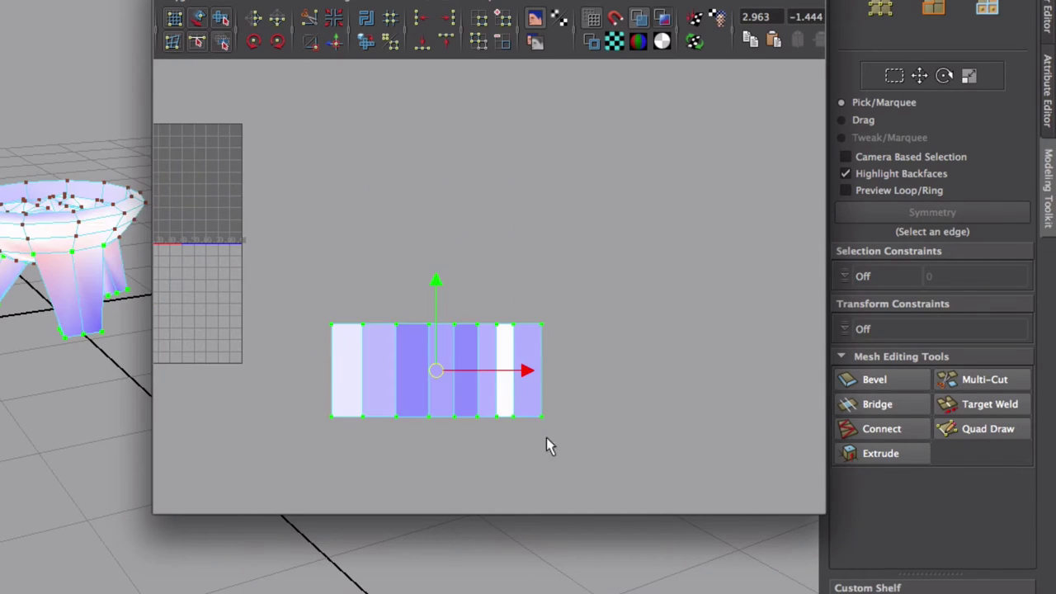
- Narrow the inner faces of the stacked leg shells by shifting successive groups of right-hand UV columns inward
{"action": "left_click_drag", "start_coordinate": [547, 443], "coordinate": [528, 321]}
{"action": "left_click_drag", "start_coordinate": [618, 370], "coordinate": [596, 370]}
{"action": "left_click_drag", "start_coordinate": [558, 437], "coordinate": [473, 315]}
{"action": "left_click_drag", "start_coordinate": [579, 372], "coordinate": [570, 373]}
{"action": "left_click_drag", "start_coordinate": [539, 443], "coordinate": [448, 312]}
{"action": "left_click_drag", "start_coordinate": [569, 369], "coordinate": [535, 435]}
- Move the whole stacked leg shell over to the UV grid beside the bowl shells
{"action": "middle_click_drag", "start_coordinate": [306, 282], "coordinate": [587, 316], "text": "alt"}
{"action": "middle_click_drag", "start_coordinate": [530, 386], "coordinate": [259, 276]}
{"action": "middle_click_drag", "start_coordinate": [316, 277], "coordinate": [396, 349], "text": "alt"}
{"action": "right_click_drag", "start_coordinate": [397, 350], "coordinate": [496, 376], "text": "alt"}
{"action": "middle_click_drag", "start_coordinate": [497, 375], "coordinate": [480, 362], "text": "alt"}
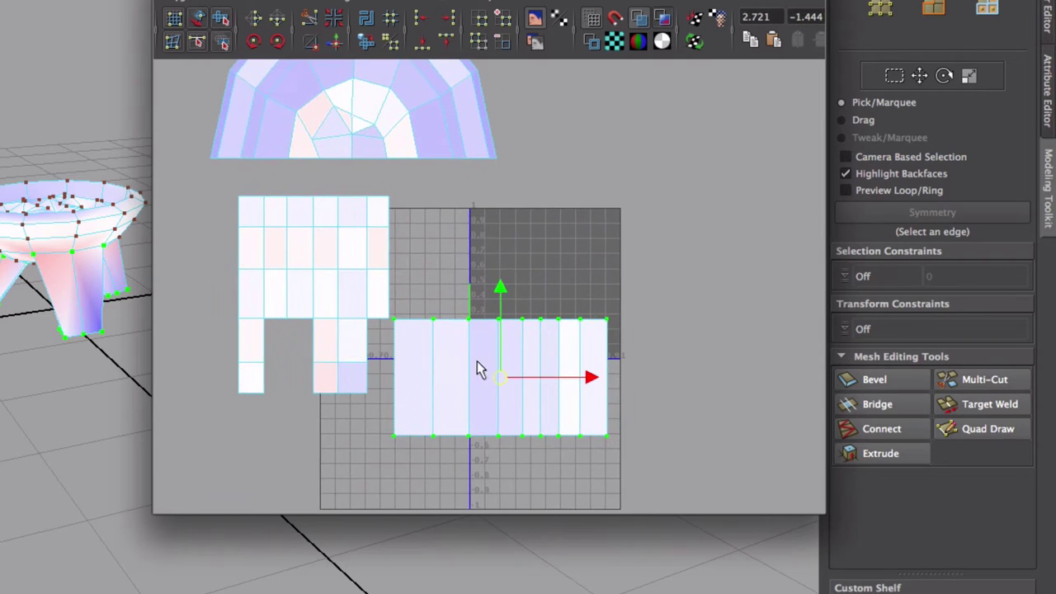
- Scale the stacked leg shell down and move it into the lower part of the 0 to 1 UV square
{"action": "key", "text": "r"}
{"action": "left_click_drag", "start_coordinate": [499, 377], "coordinate": [465, 374]}
{"action": "key", "text": "w"}
{"action": "mouse_move", "coordinate": [438, 390]}
{"action": "middle_mouse_down"}
{"action": "mouse_move", "coordinate": [498, 315]}
{"action": "mouse_move", "coordinate": [516, 322]}
{"action": "middle_mouse_up"}
{"action": "key", "text": "r"}
{"action": "key", "text": "w"}
- Select the bowl's whole gridded side shell, move it over to the UV square and shrink it
{"action": "right_click_drag", "start_coordinate": [453, 300], "coordinate": [495, 318], "text": "alt"}
{"action": "left_click_drag", "start_coordinate": [436, 357], "coordinate": [370, 302]}
{"action": "right_click_drag", "start_coordinate": [368, 314], "coordinate": [402, 336], "text": "ctrl"}
{"action": "middle_click_drag", "start_coordinate": [411, 362], "coordinate": [638, 335]}
{"action": "key", "text": "r"}
{"action": "left_click_drag", "start_coordinate": [525, 276], "coordinate": [466, 271]}
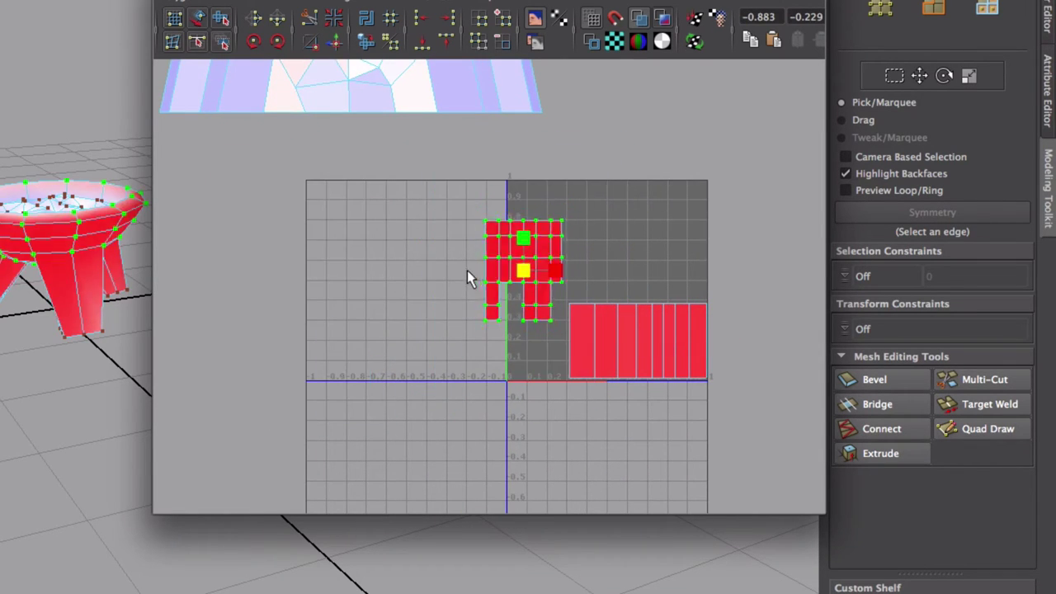
- Enlarge the gridded bowl shell slightly and fit it into the upper-left corner of the 0 to 1 square
{"action": "key", "text": "w"}
{"action": "middle_click_drag", "start_coordinate": [525, 335], "coordinate": [550, 303]}
{"action": "key", "text": "r"}
{"action": "left_click_drag", "start_coordinate": [551, 246], "coordinate": [566, 246]}
{"action": "key", "text": "w"}
{"action": "middle_click_drag", "start_coordinate": [555, 274], "coordinate": [559, 277]}
{"action": "key", "text": "r"}
{"action": "left_click_drag", "start_coordinate": [554, 244], "coordinate": [560, 244]}
- Shift the leg shell left and rotate it a quarter turn so its strips run horizontally
{"action": "key", "text": "w"}
{"action": "middle_click_drag", "start_coordinate": [597, 302], "coordinate": [510, 348], "text": "alt"}
{"action": "left_click_drag", "start_coordinate": [467, 432], "coordinate": [638, 344]}
{"action": "left_click_drag", "start_coordinate": [636, 392], "coordinate": [574, 392]}
{"action": "middle_click_drag", "start_coordinate": [565, 328], "coordinate": [559, 361], "text": "alt"}
{"action": "key", "text": "e"}
{"action": "left_click_drag", "start_coordinate": [547, 363], "coordinate": [427, 341]}
- Move the rotated leg shell to the UV square's upper-right corner and scale it up slightly
{"action": "key", "text": "w"}
{"action": "middle_click_drag", "start_coordinate": [450, 461], "coordinate": [533, 377]}
{"action": "key", "text": "r"}
{"action": "left_click_drag", "start_coordinate": [566, 333], "coordinate": [574, 332]}
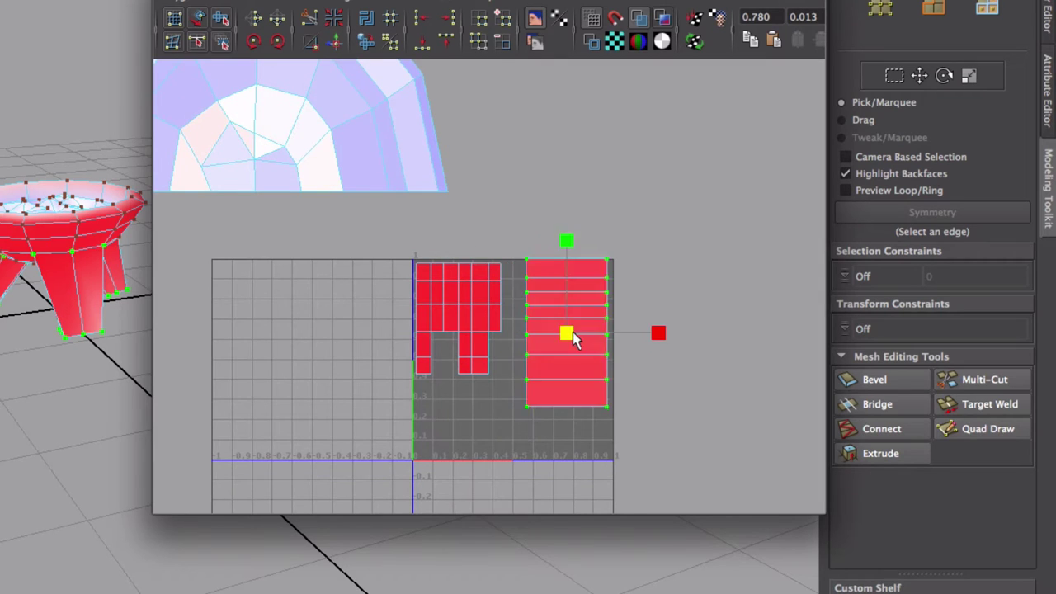
{"action": "key", "text": "w"}
{"action": "middle_click_drag", "start_coordinate": [566, 352], "coordinate": [567, 359]}
- Enlarge the gridded bowl shell to fill the upper-left area of the UV square beside the leg shell
{"action": "left_click_drag", "start_coordinate": [513, 399], "coordinate": [409, 255]}
{"action": "key", "text": "r"}
{"action": "left_click_drag", "start_coordinate": [460, 317], "coordinate": [478, 319]}
{"action": "key", "text": "w"}
{"action": "middle_click_drag", "start_coordinate": [423, 325], "coordinate": [468, 333]}
{"action": "key", "text": "r"}
{"action": "left_click_drag", "start_coordinate": [468, 331], "coordinate": [472, 332]}
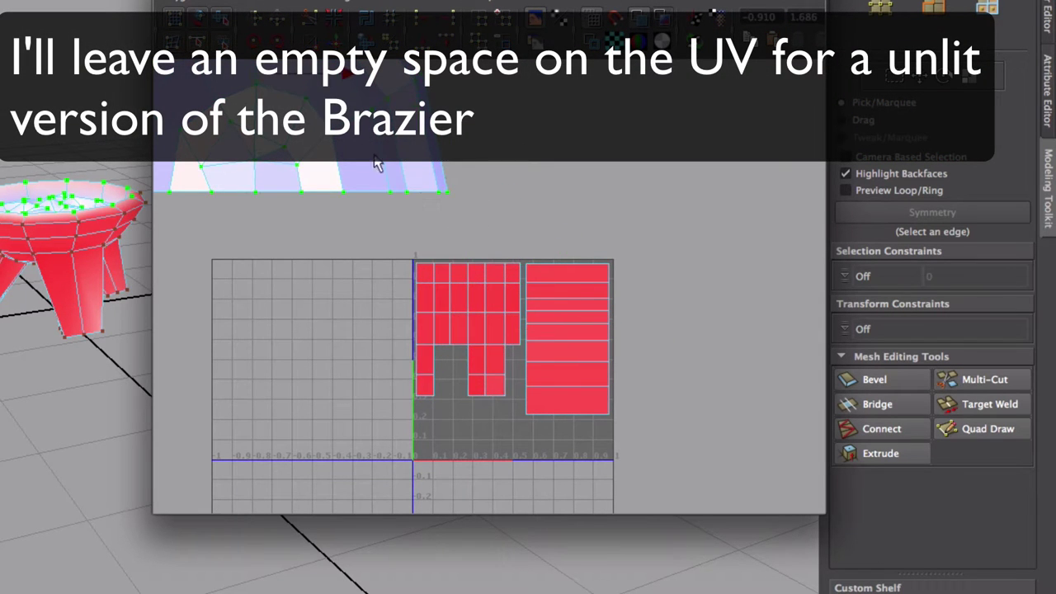
- Shrink the half-disc bowl shell and fit it into the lower-left corner of the UV square, leaving the lower-right corner empty
{"action": "middle_click_drag", "start_coordinate": [346, 165], "coordinate": [521, 450]}
{"action": "key", "text": "r"}
{"action": "left_click_drag", "start_coordinate": [430, 359], "coordinate": [363, 355]}
{"action": "key", "text": "w"}
{"action": "middle_click_drag", "start_coordinate": [364, 301], "coordinate": [393, 369]}
{"action": "key", "text": "r"}
{"action": "left_click_drag", "start_coordinate": [544, 428], "coordinate": [564, 429]}
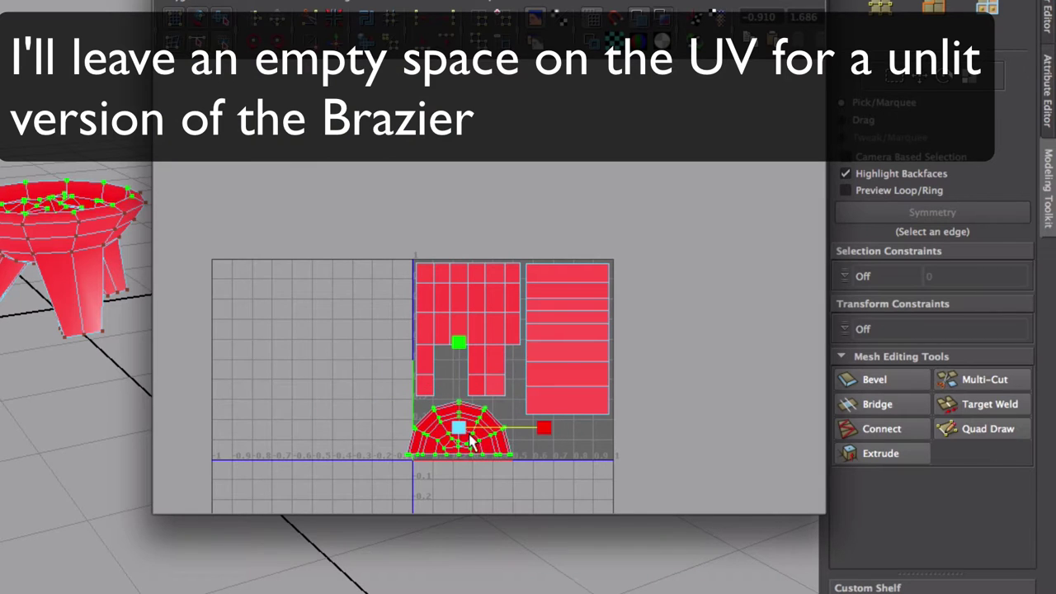
{"action": "left_click_drag", "start_coordinate": [463, 435], "coordinate": [472, 434]}
{"action": "key", "text": "w"}
{"action": "middle_click_drag", "start_coordinate": [448, 446], "coordinate": [459, 447]}
- Select the whole brazier in object mode and save its UV layout as the image outUVBrazier.png
{"action": "right_click_drag", "start_coordinate": [460, 447], "coordinate": [619, 443], "text": "alt"}
{"action": "middle_click_drag", "start_coordinate": [619, 443], "coordinate": [661, 365], "text": "alt"}
{"action": "left_click", "coordinate": [677, 328]}
{"action": "right_click_drag", "start_coordinate": [701, 355], "coordinate": [639, 321], "text": "alt"}
{"action": "right_click_drag", "start_coordinate": [120, 242], "coordinate": [140, 202]}
{"action": "left_click", "coordinate": [110, 132]}
{"action": "left_click_drag", "start_coordinate": [111, 133], "coordinate": [91, 165], "text": "alt"}
{"action": "left_click", "coordinate": [82, 219]}
{"action": "left_click_drag", "start_coordinate": [82, 219], "coordinate": [3, 229], "text": "alt"}
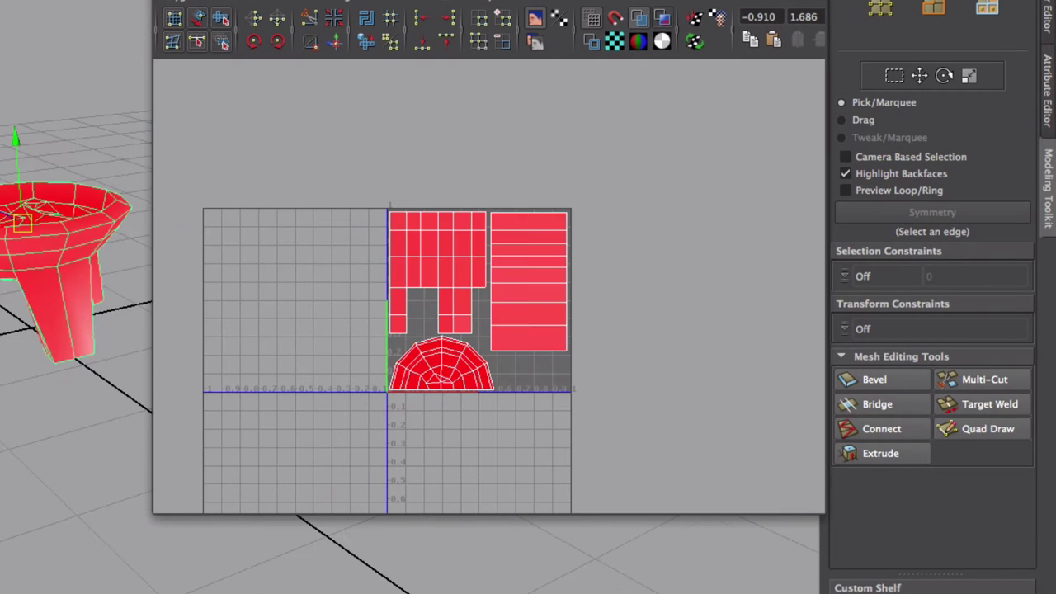
{"action": "key", "text": "ctrl+shift+s"}
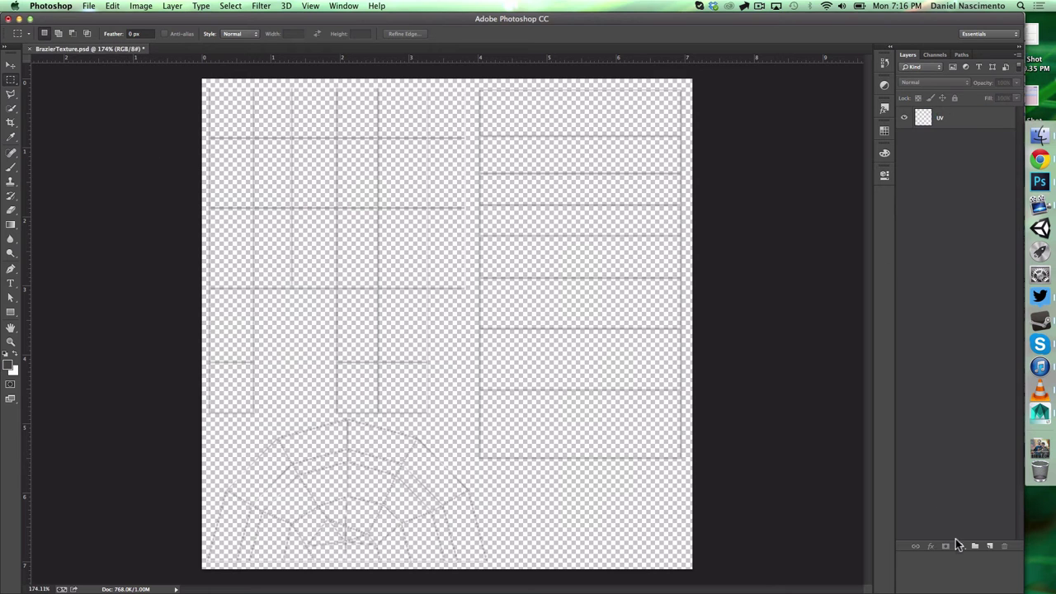
- In Photoshop, add a dark grey solid colour fill layer beneath the UV layer of BrazierTexture.psd
{"action": "left_click", "coordinate": [956, 542]}
{"action": "left_click", "coordinate": [975, 562]}
{"action": "left_click", "coordinate": [625, 153]}
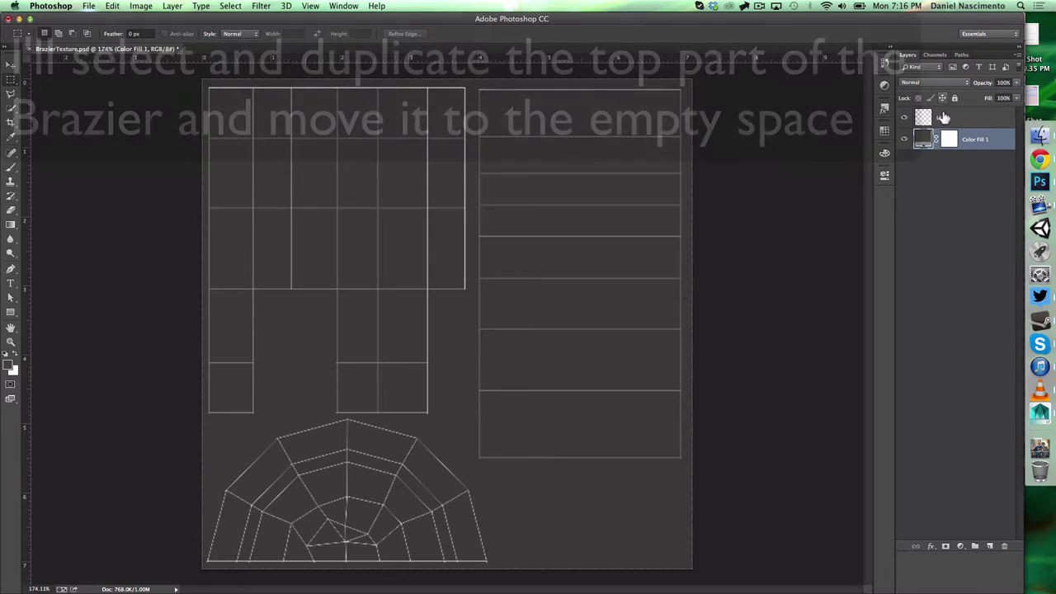
- Copy the half-disc wireframe from the UV layer and paste it onto a new layer
{"action": "left_click", "coordinate": [943, 120]}
{"action": "left_click_drag", "start_coordinate": [201, 566], "coordinate": [464, 418]}
{"action": "left_click_drag", "start_coordinate": [504, 569], "coordinate": [422, 476], "text": "shift"}
{"action": "key", "text": "super+c"}
{"action": "key", "text": "super+v"}
- Scale the pasted half-disc down proportionally and place it in the empty lower-right corner of the texture
{"action": "key", "text": "super+t"}
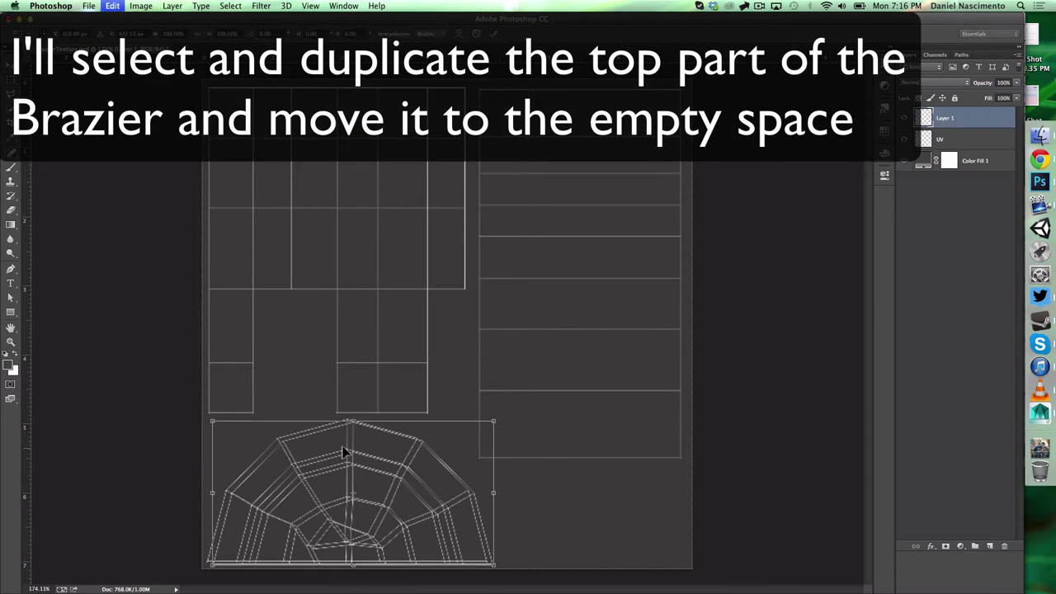
{"action": "left_click_drag", "start_coordinate": [211, 421], "coordinate": [305, 481], "text": "shift"}
{"action": "left_click_drag", "start_coordinate": [358, 509], "coordinate": [545, 506]}
{"action": "key", "text": "Return"}
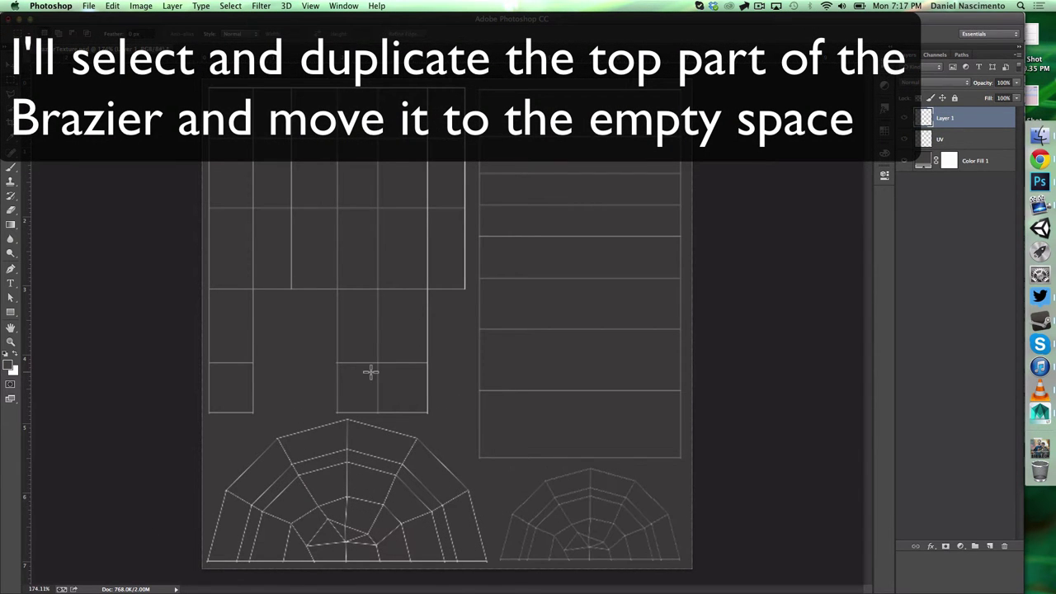
- Activate the Pen tool and merge the copied half-disc layer with the UV layer
{"action": "left_click", "coordinate": [932, 200]}
{"action": "left_click", "coordinate": [11, 269]}
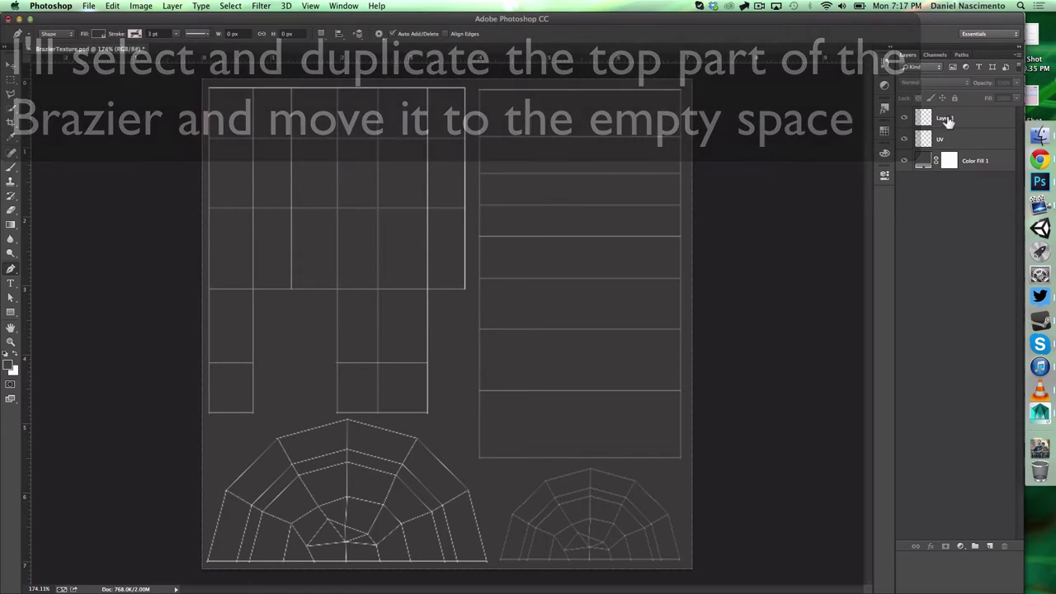
{"action": "left_click", "coordinate": [950, 120]}
{"action": "left_click", "coordinate": [949, 139], "text": "shift"}
{"action": "key", "text": "super+e"}
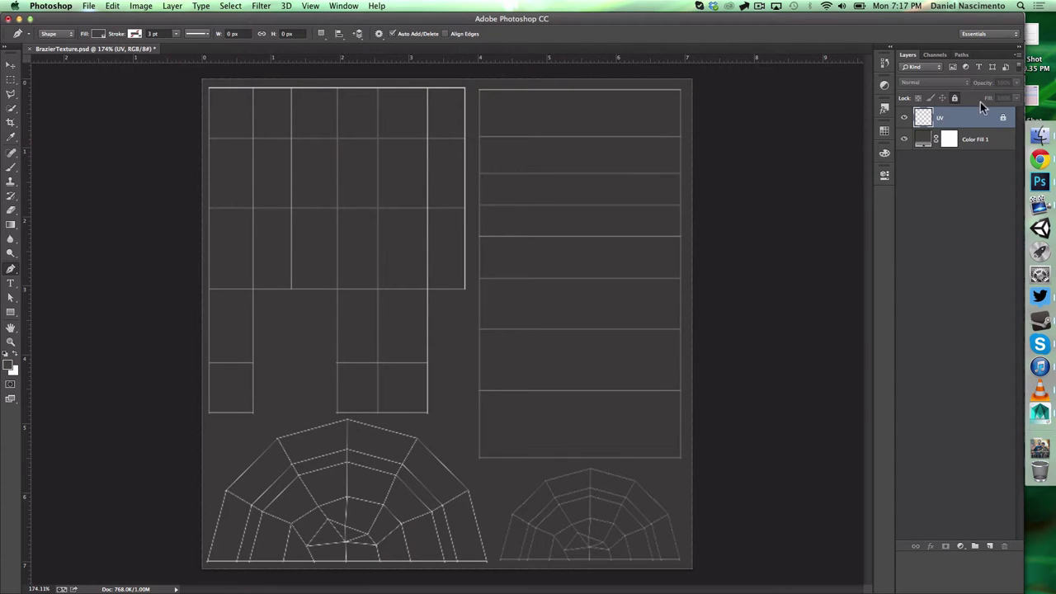
- Lower the opacity of the UV layer and lock it
{"action": "left_click", "coordinate": [983, 116]}
{"action": "left_click_drag", "start_coordinate": [1016, 82], "coordinate": [975, 94]}
{"action": "left_click", "coordinate": [954, 98]}
- Draw a pen shape over the rim band of the large half-disc and fill it with a dark brownish grey
{"action": "left_click", "coordinate": [966, 139]}
{"action": "left_click", "coordinate": [206, 563]}
{"action": "left_click", "coordinate": [220, 493]}
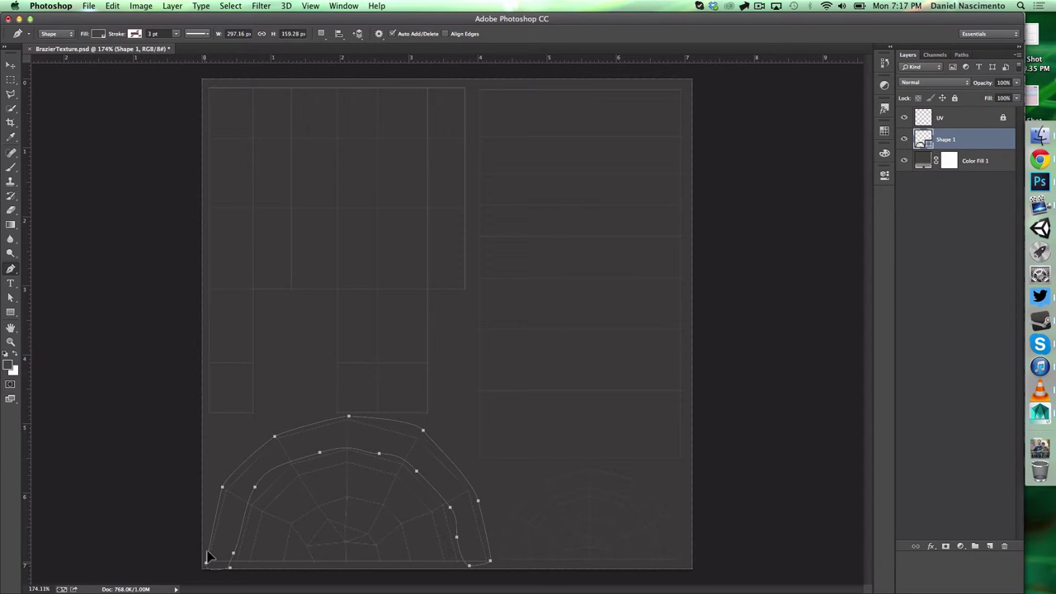
{"action": "double_click", "coordinate": [923, 139]}
{"action": "left_click", "coordinate": [373, 255]}
{"action": "left_click", "coordinate": [622, 146]}
{"action": "left_click", "coordinate": [949, 264]}
- Draw a shape over the lower two leg strips, place it beneath the UV layer and fill it with dark olive grey
{"action": "left_click", "coordinate": [476, 330]}
{"action": "left_click_drag", "start_coordinate": [948, 118], "coordinate": [949, 149]}
{"action": "double_click", "coordinate": [923, 140]}
{"action": "left_click", "coordinate": [374, 252]}
{"action": "left_click", "coordinate": [622, 146]}
{"action": "left_click", "coordinate": [940, 264]}
- Draw a shape across the top row of the gridded bowl shell and give it a solid dark fill
{"action": "left_click", "coordinate": [208, 141]}
{"action": "left_click", "coordinate": [403, 148]}
{"action": "left_click", "coordinate": [467, 142]}
{"action": "left_click", "coordinate": [470, 83]}
{"action": "left_click", "coordinate": [205, 83]}
{"action": "double_click", "coordinate": [923, 118]}
{"action": "left_click", "coordinate": [622, 146]}
- Draw a shape over the second row of the gridded bowl shell and choose a dark grey fill
{"action": "left_click", "coordinate": [204, 205]}
{"action": "left_click", "coordinate": [204, 118]}
{"action": "left_click", "coordinate": [204, 205]}
{"action": "double_click", "coordinate": [923, 139]}
{"action": "left_click", "coordinate": [374, 248]}
{"action": "left_click", "coordinate": [622, 146]}
- Draw a shape above the UV layer over the bowl shell's third row and fill it with #4f4e4b
{"action": "left_click", "coordinate": [937, 161]}
{"action": "left_click", "coordinate": [203, 275]}
{"action": "left_click_drag", "start_coordinate": [471, 266], "coordinate": [470, 257]}
{"action": "double_click", "coordinate": [923, 160]}
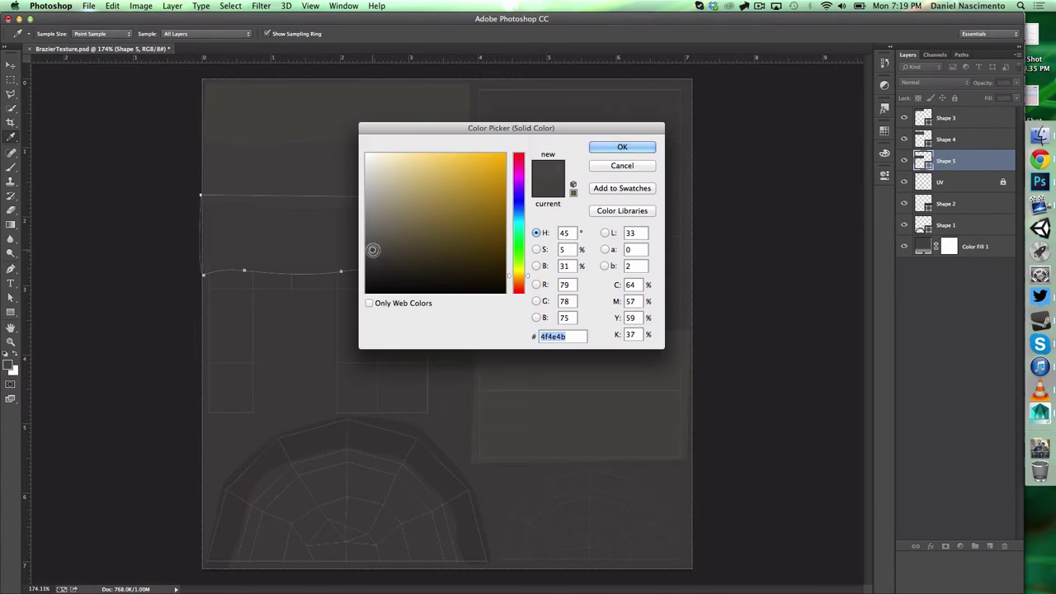
{"action": "left_click", "coordinate": [622, 147]}
{"action": "left_click", "coordinate": [936, 304]}
- Draw a wavy band above the UV layer just below the bowl shell's third row, with a dark olive-green fill
{"action": "left_click", "coordinate": [939, 183]}
{"action": "left_click", "coordinate": [203, 346]}
{"action": "left_click", "coordinate": [204, 263]}
{"action": "double_click", "coordinate": [923, 182]}
{"action": "left_click", "coordinate": [622, 147]}
{"action": "left_click", "coordinate": [922, 352]}
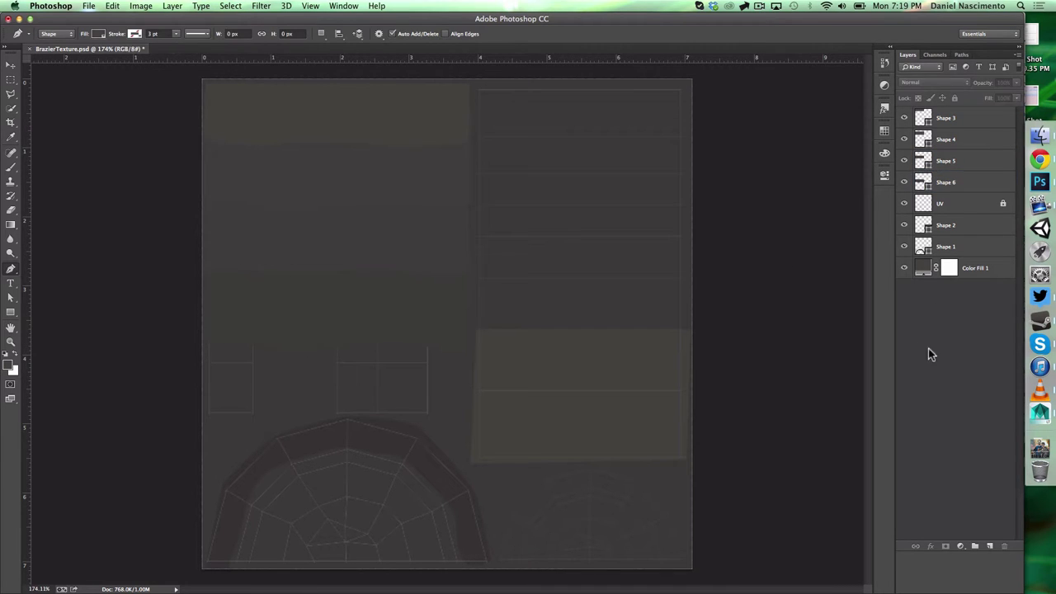
- Cover the lower ends of the gridded bowl shell with a dark grey pen shape and save the texture file
{"action": "left_click", "coordinate": [940, 204]}
{"action": "left_click", "coordinate": [203, 417]}
{"action": "left_click", "coordinate": [440, 419]}
{"action": "double_click", "coordinate": [923, 204]}
{"action": "left_click", "coordinate": [373, 251]}
{"action": "left_click", "coordinate": [622, 147]}
{"action": "left_click", "coordinate": [922, 351]}
{"action": "key", "text": "super+s"}
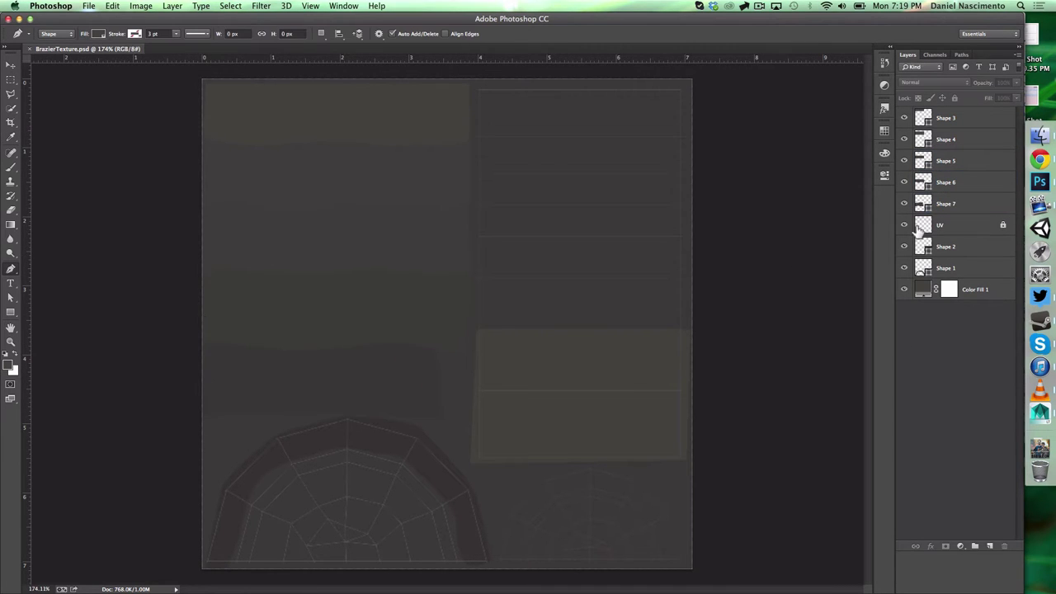
- Switch to Maya, select the brazier in object mode, and move and resize the UV Texture Editor beside it
{"action": "left_click", "coordinate": [1041, 420]}
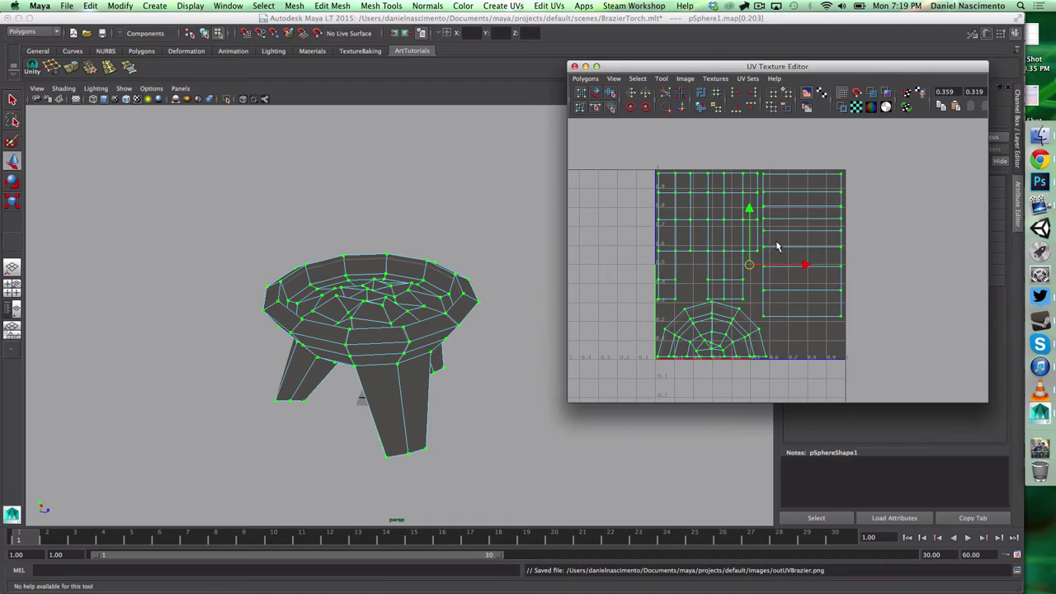
{"action": "right_click_drag", "start_coordinate": [394, 315], "coordinate": [450, 295]}
{"action": "left_click", "coordinate": [453, 292]}
{"action": "left_click_drag", "start_coordinate": [972, 67], "coordinate": [885, 153]}
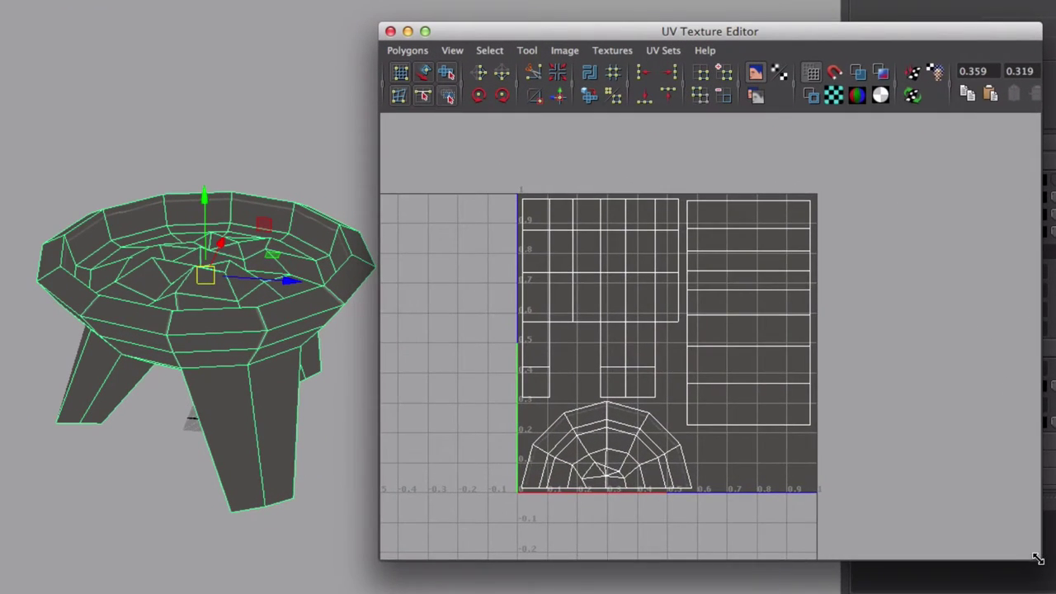
{"action": "left_click_drag", "start_coordinate": [901, 487], "coordinate": [765, 435]}
{"action": "left_click_drag", "start_coordinate": [833, 480], "coordinate": [831, 468]}
- Examine the brazier's legs from several sides and frame the model closely
{"action": "left_click", "coordinate": [1055, 180]}
{"action": "left_click", "coordinate": [1025, 253]}
{"action": "left_click", "coordinate": [257, 172]}
{"action": "left_click_drag", "start_coordinate": [261, 175], "coordinate": [260, 272], "text": "alt"}
{"action": "left_click", "coordinate": [226, 365]}
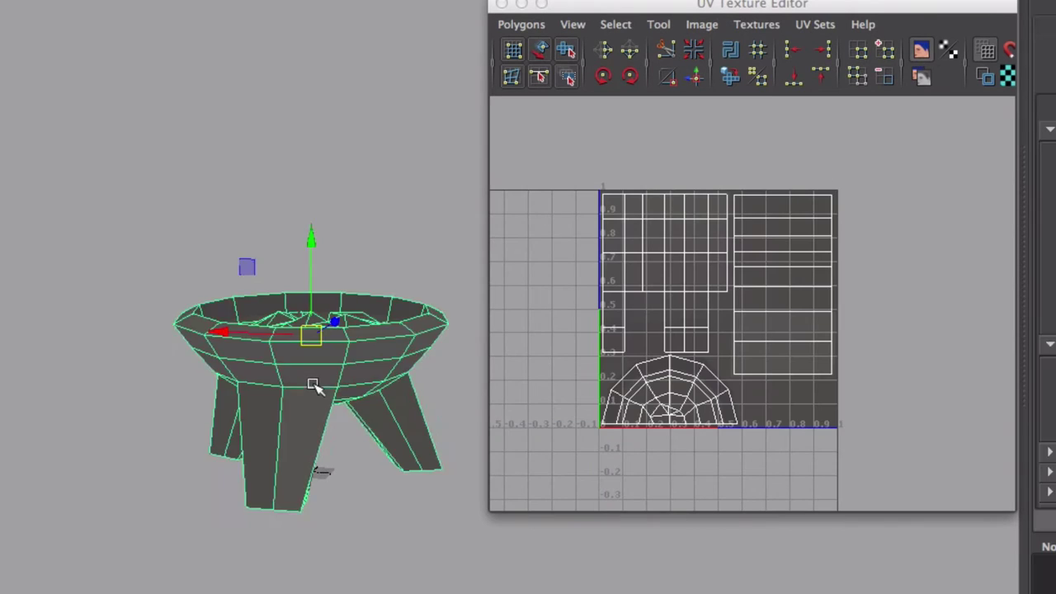
{"action": "left_click_drag", "start_coordinate": [314, 386], "coordinate": [244, 457], "text": "alt"}
{"action": "middle_click_drag", "start_coordinate": [244, 457], "coordinate": [64, 478], "text": "alt"}
{"action": "right_click_drag", "start_coordinate": [63, 478], "coordinate": [238, 434], "text": "alt"}
{"action": "left_click_drag", "start_coordinate": [238, 434], "coordinate": [322, 434], "text": "alt"}
{"action": "key", "text": "f"}
- Check the edges of one leg in edge mode against the UV layout to locate the leg's UV seam
{"action": "right_click_drag", "start_coordinate": [238, 400], "coordinate": [235, 351]}
{"action": "left_click", "coordinate": [145, 358]}
{"action": "right_click_drag", "start_coordinate": [797, 339], "coordinate": [807, 339], "text": "alt"}
{"action": "scroll", "coordinate": [808, 340], "scroll_direction": "up", "scroll_amount": 1}
{"action": "left_click_drag", "start_coordinate": [323, 401], "coordinate": [245, 382], "text": "alt"}
{"action": "left_click", "coordinate": [228, 375]}
{"action": "left_click", "coordinate": [228, 376]}
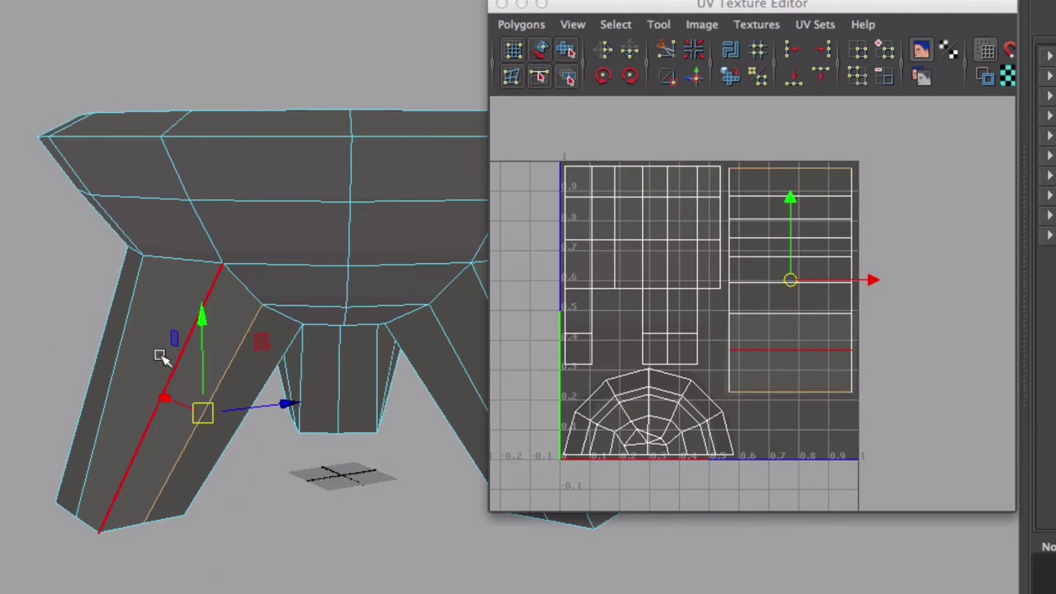
- Select the whole UV shell of that leg and move it out of the stack to the right of the UV square
{"action": "right_click_drag", "start_coordinate": [115, 352], "coordinate": [209, 351]}
{"action": "left_click", "coordinate": [78, 518]}
{"action": "right_click_drag", "start_coordinate": [877, 294], "coordinate": [909, 274], "text": "ctrl"}
{"action": "left_click_drag", "start_coordinate": [871, 283], "coordinate": [999, 295]}
- Cut the separated leg shell along its front corner edge, then move and sew the detached strip onto the shell's opposite end
{"action": "right_click_drag", "start_coordinate": [207, 381], "coordinate": [203, 345]}
{"action": "left_click", "coordinate": [146, 436]}
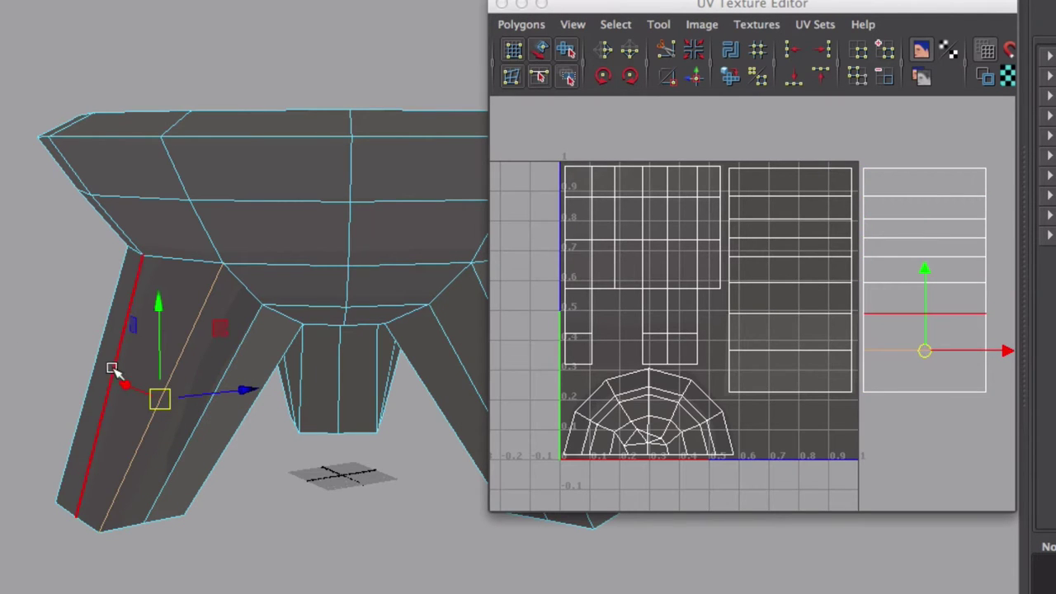
{"action": "left_click", "coordinate": [664, 46]}
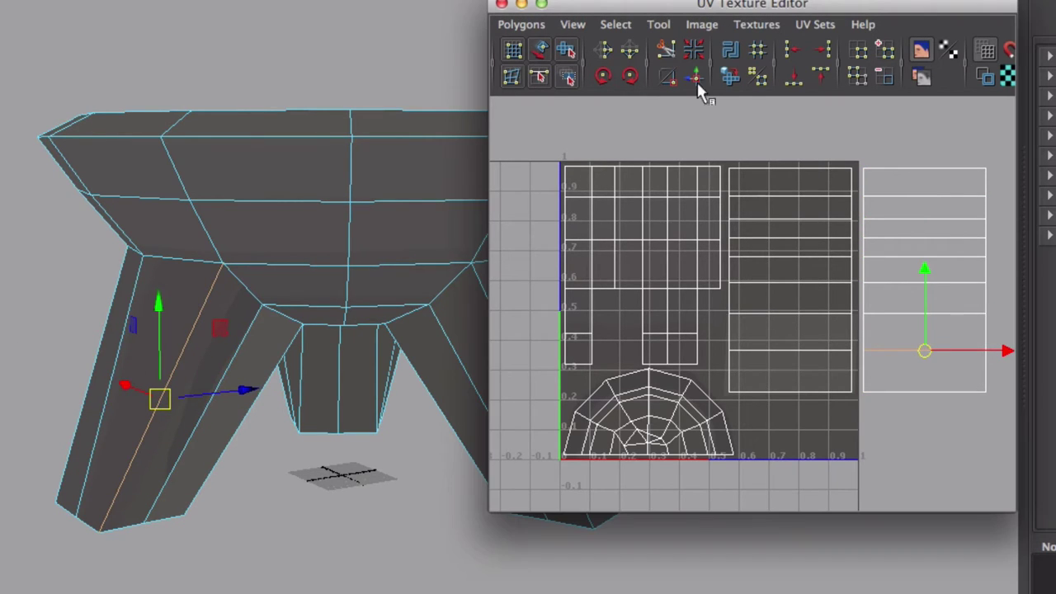
{"action": "double_click", "coordinate": [911, 392]}
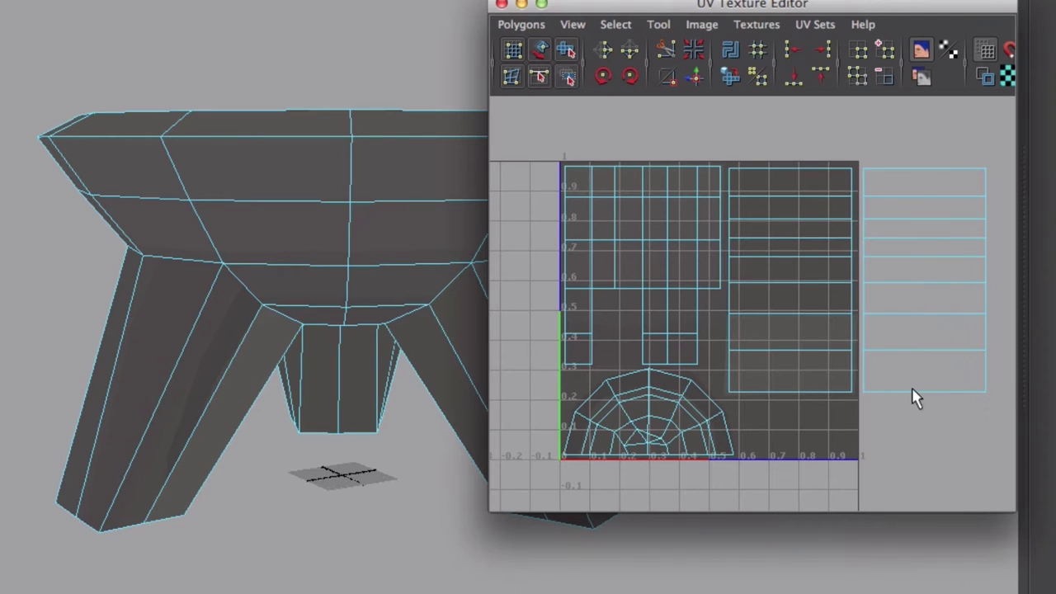
{"action": "left_click", "coordinate": [697, 75]}
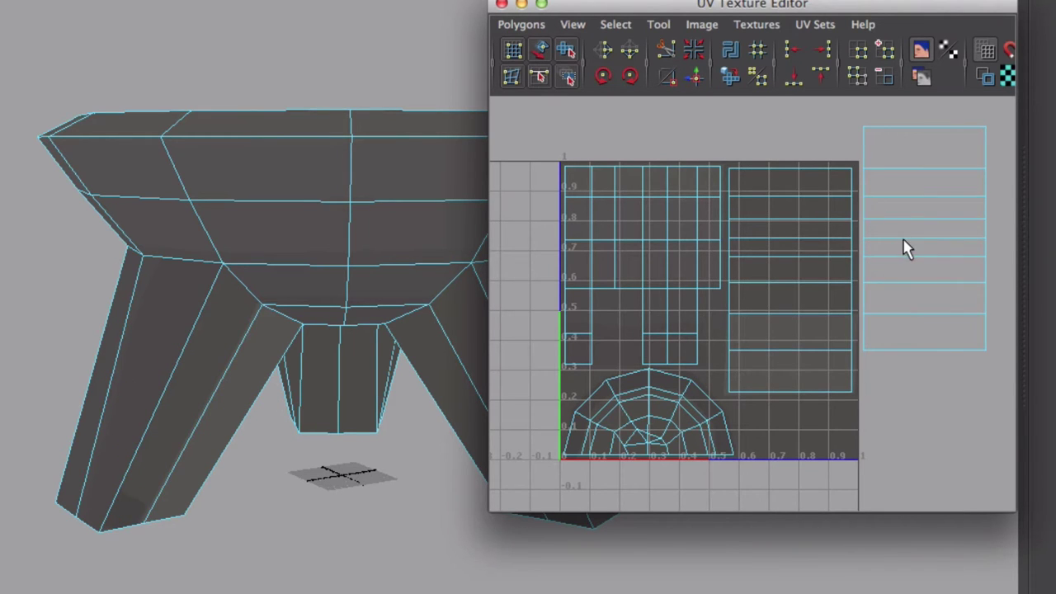
- Snap the lower UVs of the separated leg shell, row by row, onto the matching points of the stacked leg shell
{"action": "right_click_drag", "start_coordinate": [903, 239], "coordinate": [950, 255]}
{"action": "left_click", "coordinate": [988, 349]}
{"action": "left_click_drag", "start_coordinate": [988, 349], "coordinate": [797, 405]}
{"action": "middle_click_drag", "start_coordinate": [796, 406], "coordinate": [744, 407]}
{"action": "left_click", "coordinate": [863, 349]}
{"action": "middle_click_drag", "start_coordinate": [797, 377], "coordinate": [648, 408]}
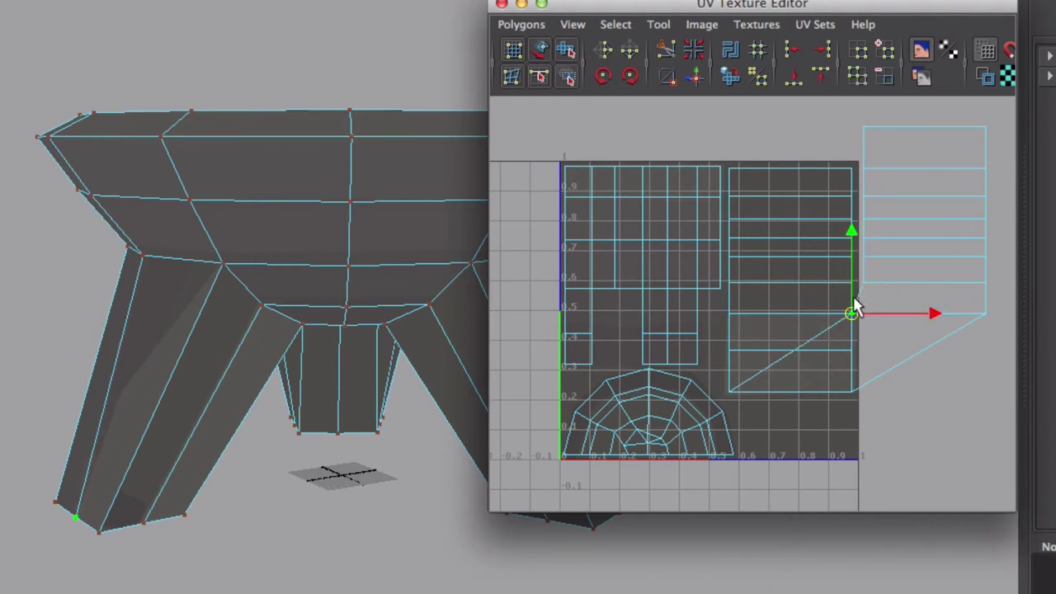
{"action": "middle_click_drag", "start_coordinate": [785, 305], "coordinate": [757, 315]}
{"action": "left_click_drag", "start_coordinate": [964, 301], "coordinate": [995, 324]}
{"action": "middle_click_drag", "start_coordinate": [969, 307], "coordinate": [843, 340]}
{"action": "left_click_drag", "start_coordinate": [977, 266], "coordinate": [996, 292]}
{"action": "middle_click_drag", "start_coordinate": [973, 276], "coordinate": [848, 307]}
{"action": "left_click_drag", "start_coordinate": [890, 289], "coordinate": [858, 274]}
{"action": "middle_click_drag", "start_coordinate": [858, 276], "coordinate": [734, 309]}
{"action": "left_click_drag", "start_coordinate": [887, 267], "coordinate": [868, 255]}
{"action": "middle_click_drag", "start_coordinate": [874, 262], "coordinate": [811, 213]}
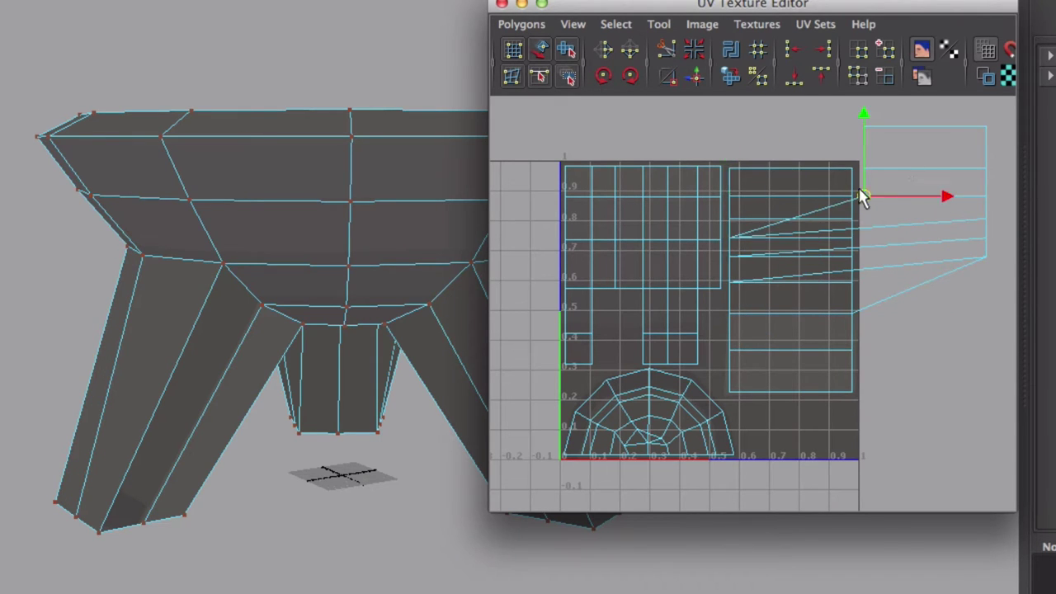
- Snap the remaining upper UVs of the separated leg shell onto the stacked shell so both overlap completely
{"action": "middle_click_drag", "start_coordinate": [907, 161], "coordinate": [773, 185]}
{"action": "left_click_drag", "start_coordinate": [886, 179], "coordinate": [857, 155]}
{"action": "middle_click_drag", "start_coordinate": [858, 155], "coordinate": [756, 167]}
{"action": "left_click_drag", "start_coordinate": [912, 146], "coordinate": [847, 100]}
{"action": "middle_click_drag", "start_coordinate": [874, 124], "coordinate": [798, 186]}
{"action": "left_click_drag", "start_coordinate": [969, 114], "coordinate": [999, 137]}
{"action": "middle_click_drag", "start_coordinate": [999, 137], "coordinate": [865, 179]}
{"action": "left_click_drag", "start_coordinate": [1001, 207], "coordinate": [962, 163]}
{"action": "middle_click_drag", "start_coordinate": [963, 164], "coordinate": [915, 314]}
- Return the brazier to object mode, deselect it and inspect the bowl and legs from several angles
{"action": "right_click_drag", "start_coordinate": [383, 179], "coordinate": [462, 154]}
{"action": "left_click", "coordinate": [396, 74]}
{"action": "mouse_move", "coordinate": [379, 189]}
{"action": "middle_mouse_down", "text": "alt"}
{"action": "mouse_move", "coordinate": [235, 182]}
{"action": "mouse_move", "coordinate": [381, 191]}
{"action": "middle_mouse_up", "text": "alt"}
{"action": "right_click_drag", "start_coordinate": [232, 60], "coordinate": [4, 116], "text": "alt"}
{"action": "left_click_drag", "start_coordinate": [182, 156], "coordinate": [219, 252], "text": "alt"}
{"action": "middle_click_drag", "start_coordinate": [219, 314], "coordinate": [387, 363], "text": "alt"}
{"action": "left_click_drag", "start_coordinate": [304, 248], "coordinate": [161, 280], "text": "alt"}
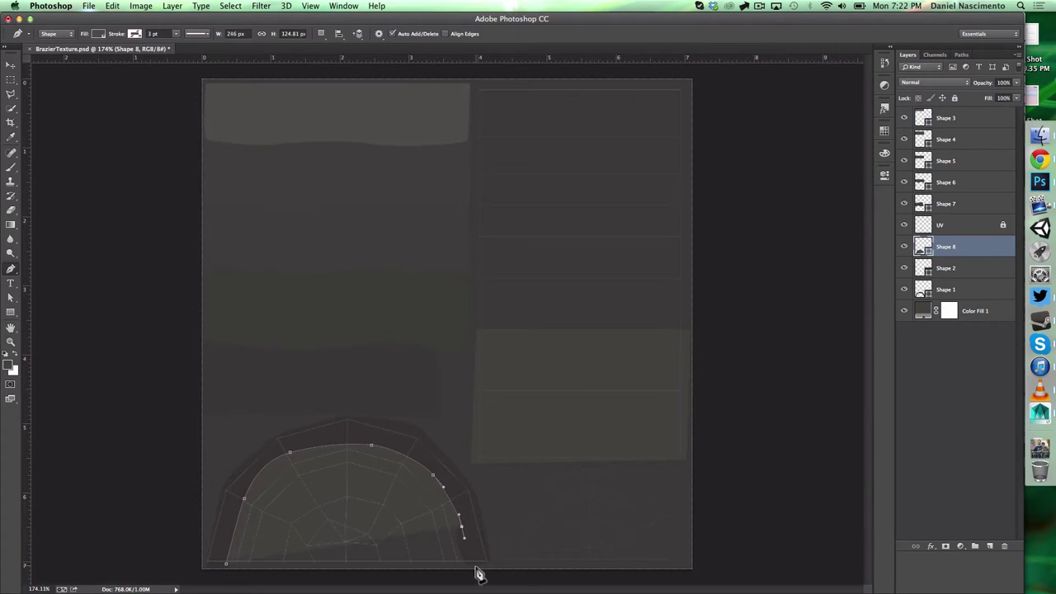
- In Photoshop, close the rounded bowl-interior shape and place it just above the base color fill layer with a dark grey fill
{"action": "left_click", "coordinate": [473, 568]}
{"action": "left_click", "coordinate": [226, 565]}
{"action": "left_click_drag", "start_coordinate": [945, 246], "coordinate": [935, 300]}
{"action": "double_click", "coordinate": [923, 289]}
{"action": "left_click", "coordinate": [372, 252]}
{"action": "left_click", "coordinate": [622, 146]}
- Draw a wavy-edged half disc for the coal bed inside the bowl area and fill it with reddish brown
{"action": "left_click", "coordinate": [245, 571]}
{"action": "left_click_drag", "start_coordinate": [254, 540], "coordinate": [255, 534]}
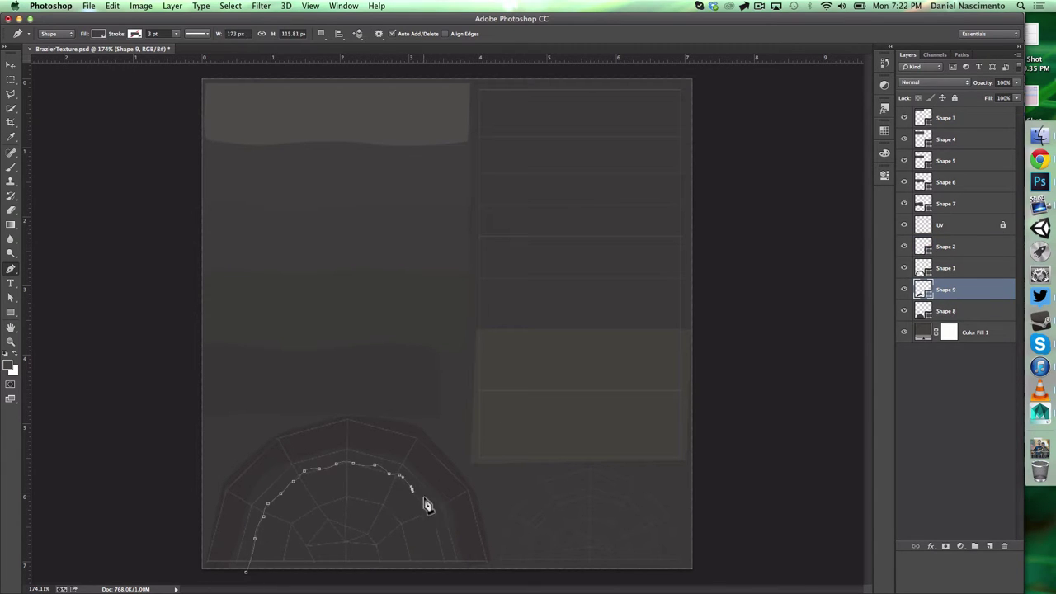
{"action": "left_click", "coordinate": [448, 563]}
{"action": "left_click", "coordinate": [246, 572]}
{"action": "double_click", "coordinate": [923, 290]}
{"action": "left_click", "coordinate": [402, 232]}
{"action": "left_click", "coordinate": [519, 286]}
{"action": "left_click", "coordinate": [419, 214]}
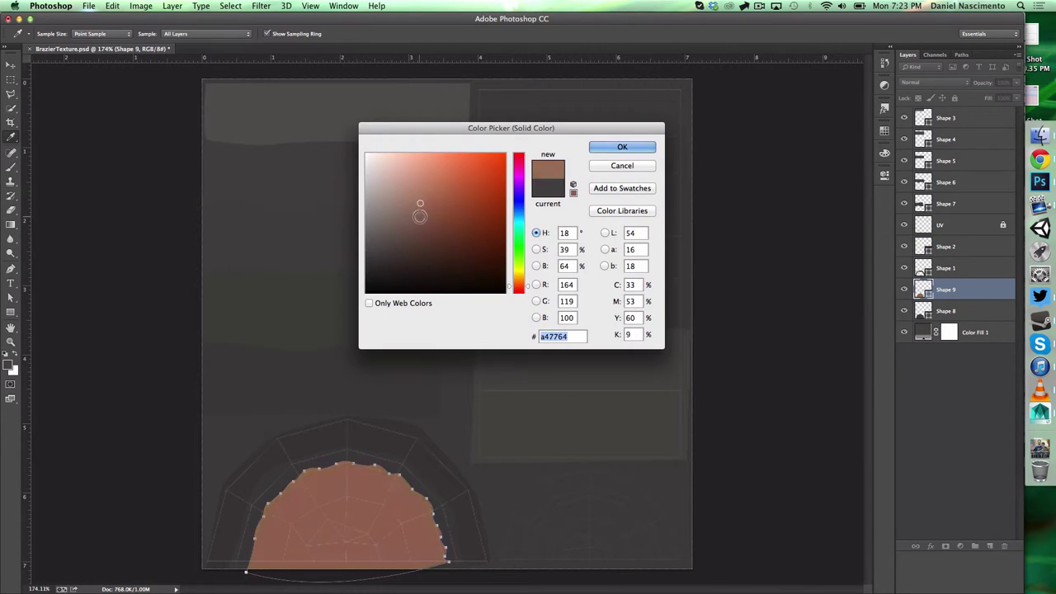
{"action": "left_click", "coordinate": [622, 146]}
{"action": "left_click", "coordinate": [946, 400]}
- Draw irregular coal pieces across the coal bed on a layer directly above it and fill them with amber
{"action": "left_click", "coordinate": [264, 529]}
{"action": "left_click", "coordinate": [279, 534]}
{"action": "left_click", "coordinate": [280, 544]}
{"action": "left_click", "coordinate": [264, 529]}
{"action": "left_click_drag", "start_coordinate": [945, 118], "coordinate": [942, 279]}
{"action": "double_click", "coordinate": [923, 289]}
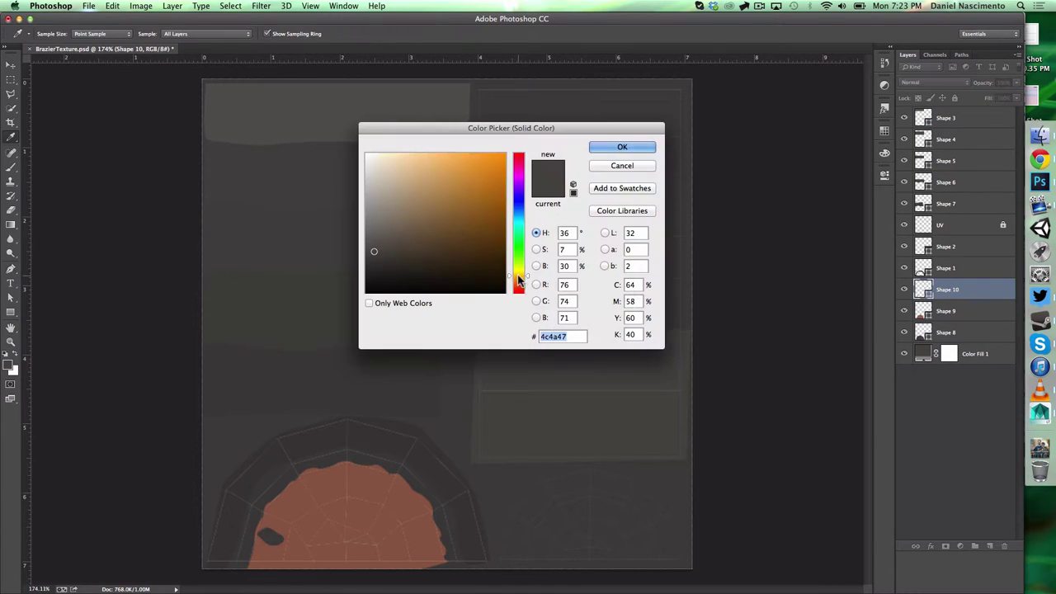
{"action": "left_click", "coordinate": [441, 177]}
{"action": "left_click", "coordinate": [622, 146]}
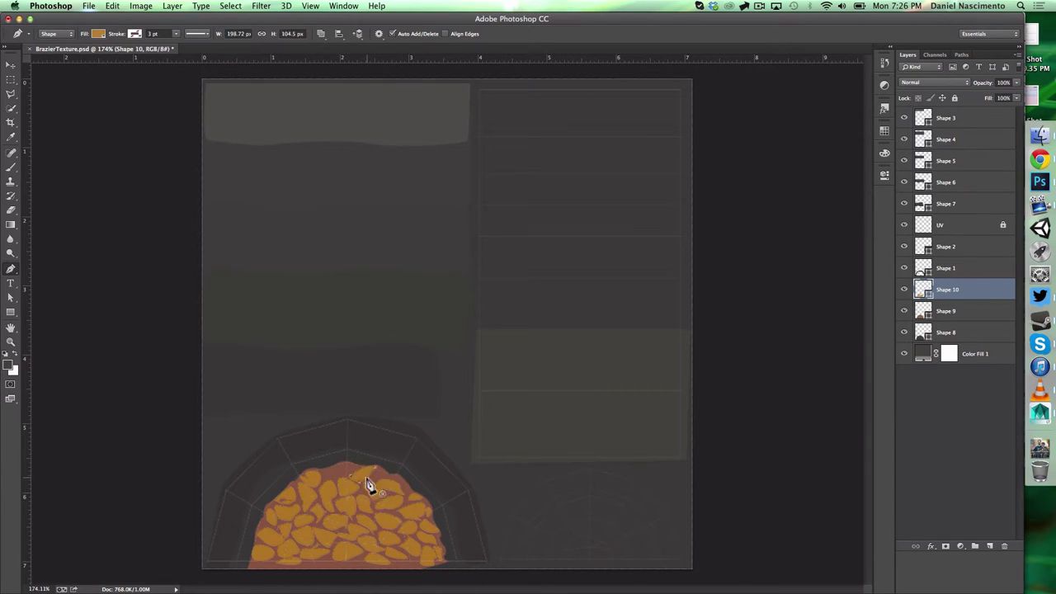
{"action": "left_click", "coordinate": [329, 476]}
{"action": "left_click", "coordinate": [916, 388]}
- Darken the coal bed's fill to deep red and adjust the coals' amber, and check the texture on the brazier in Maya
{"action": "double_click", "coordinate": [922, 311]}
{"action": "left_click", "coordinate": [622, 146]}
{"action": "double_click", "coordinate": [922, 290]}
{"action": "left_click_drag", "start_coordinate": [460, 189], "coordinate": [445, 168]}
{"action": "left_click", "coordinate": [622, 146]}
{"action": "left_click", "coordinate": [932, 413]}
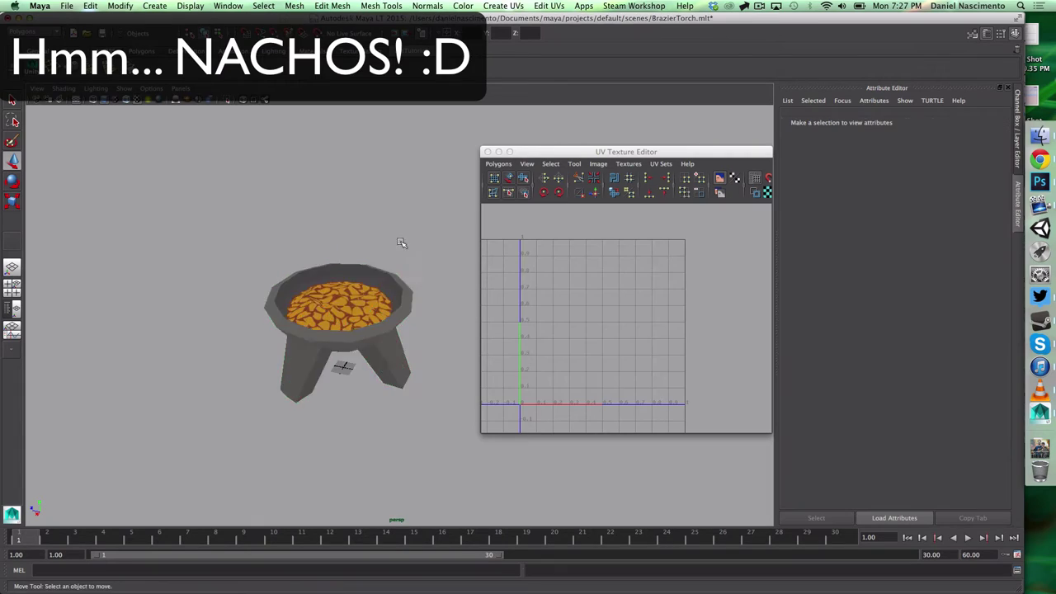
{"action": "left_click_drag", "start_coordinate": [403, 243], "coordinate": [400, 352], "text": "alt"}
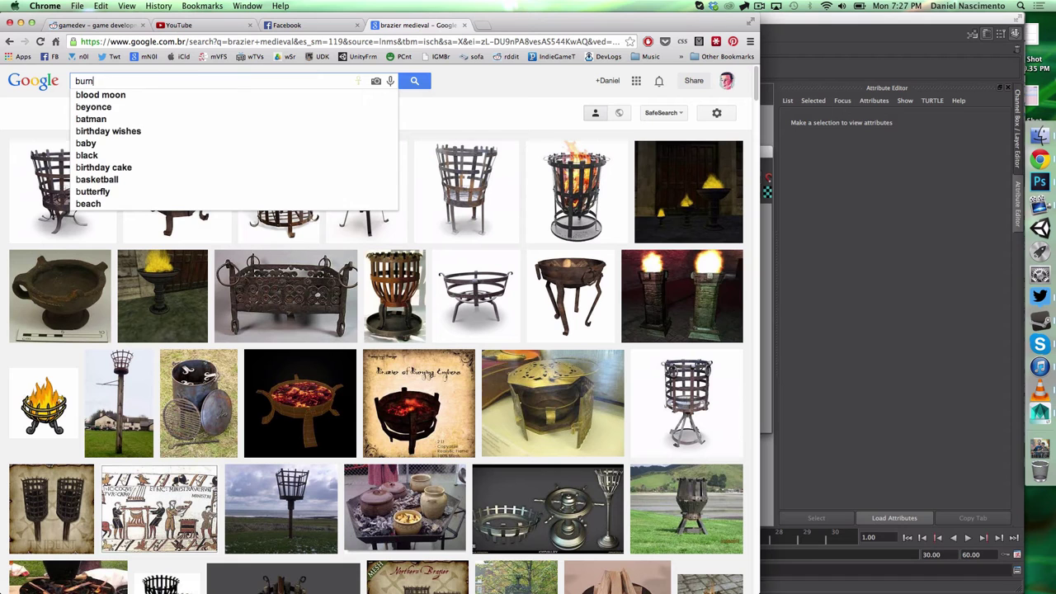
- Search Google Images for "burning coal" and browse the pictures for color reference
{"action": "type", "text": "ng coal"}
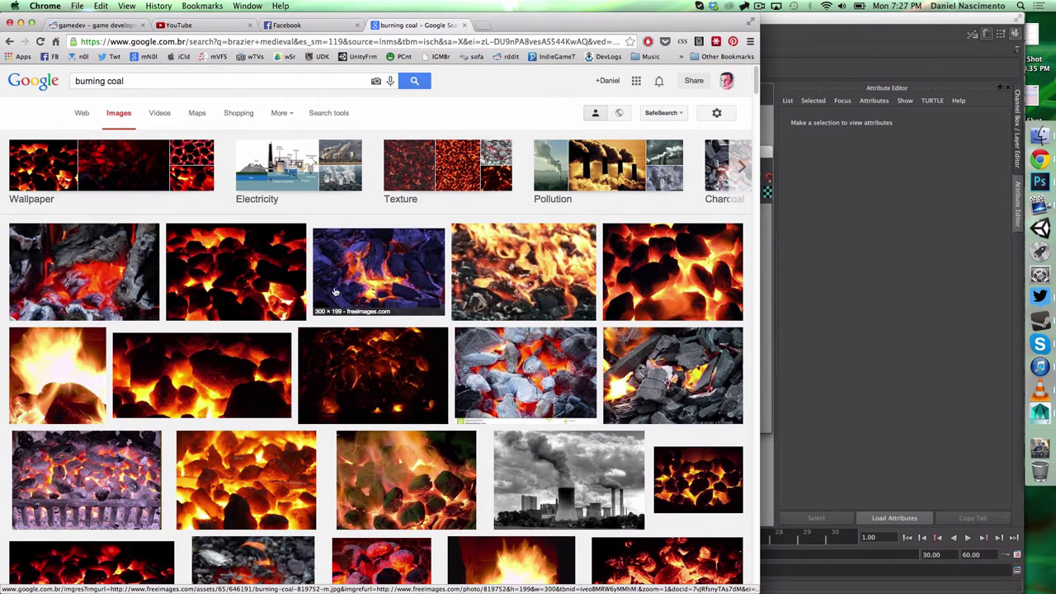
{"action": "scroll", "coordinate": [323, 303], "scroll_direction": "down", "scroll_amount": 2}
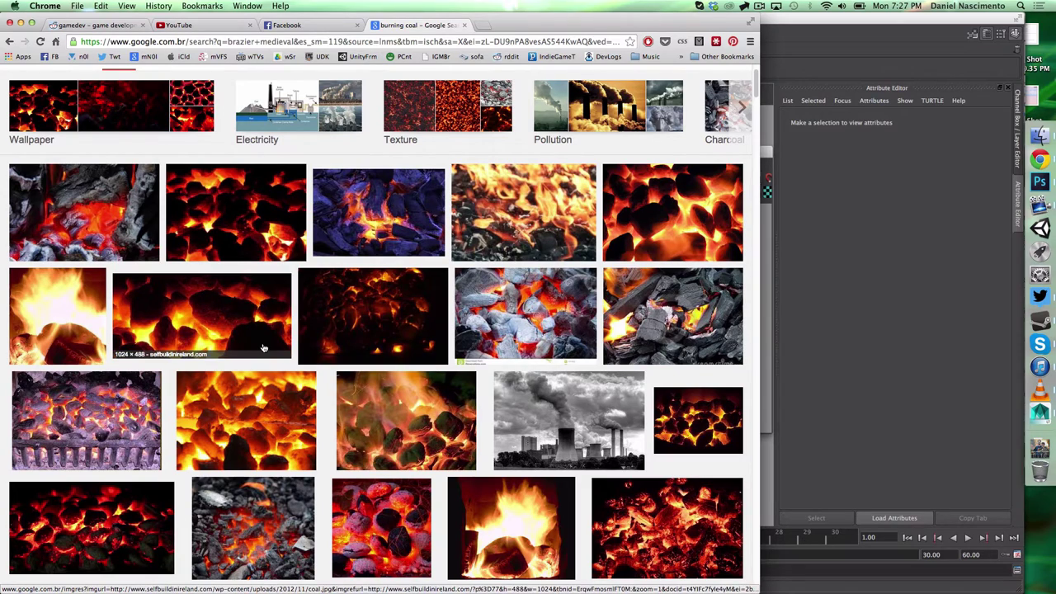
{"action": "scroll", "coordinate": [137, 405], "scroll_direction": "down", "scroll_amount": 5}
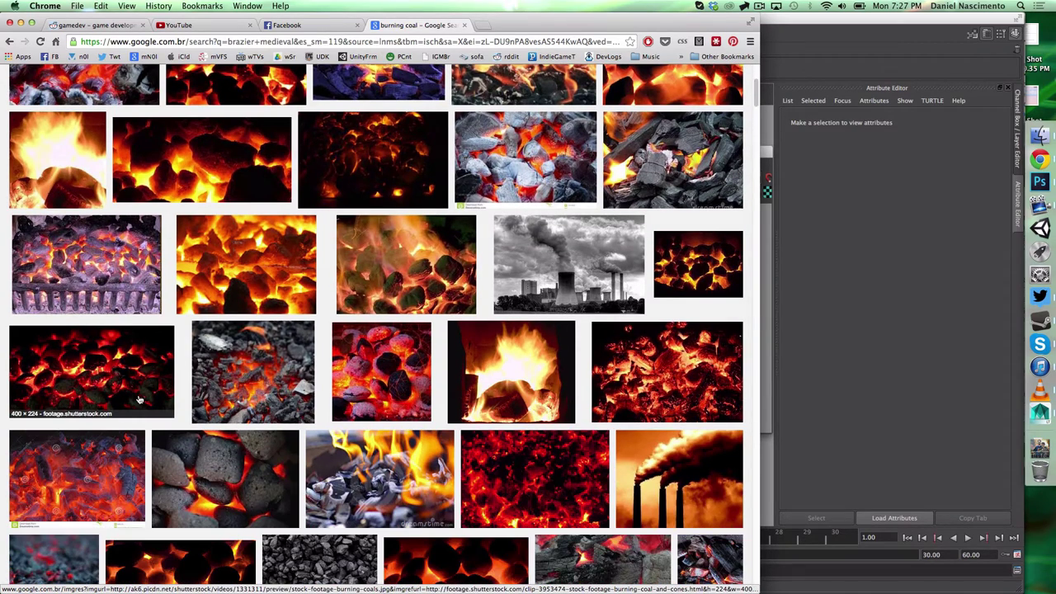
{"action": "scroll", "coordinate": [139, 399], "scroll_direction": "down", "scroll_amount": 9}
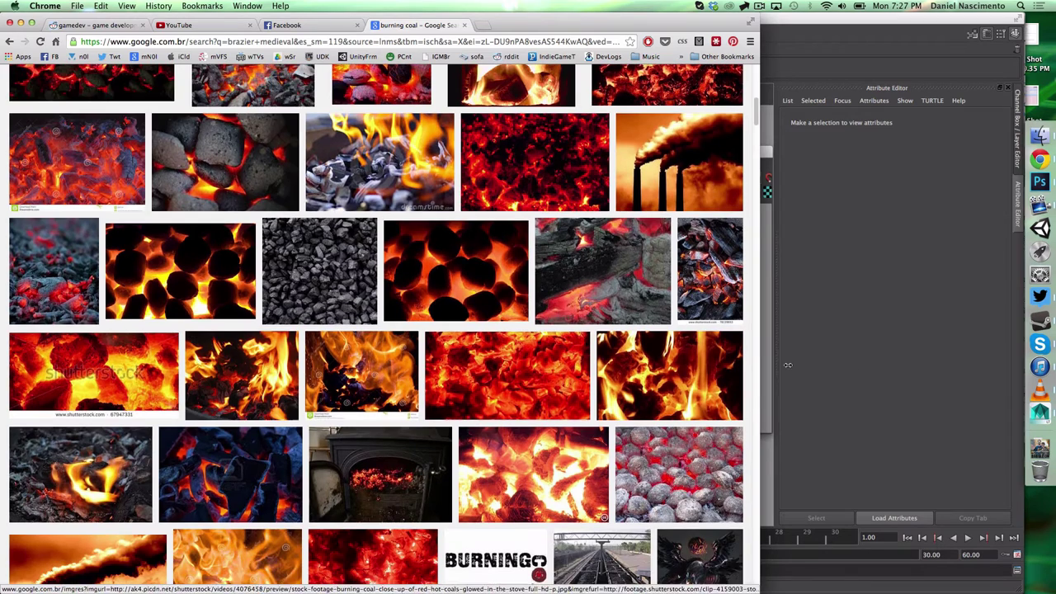
- Switch to Photoshop and recolor the coal bed to orange and the coal pieces to brown
{"action": "key", "text": "super+Tab"}
{"action": "left_click", "coordinate": [1039, 182]}
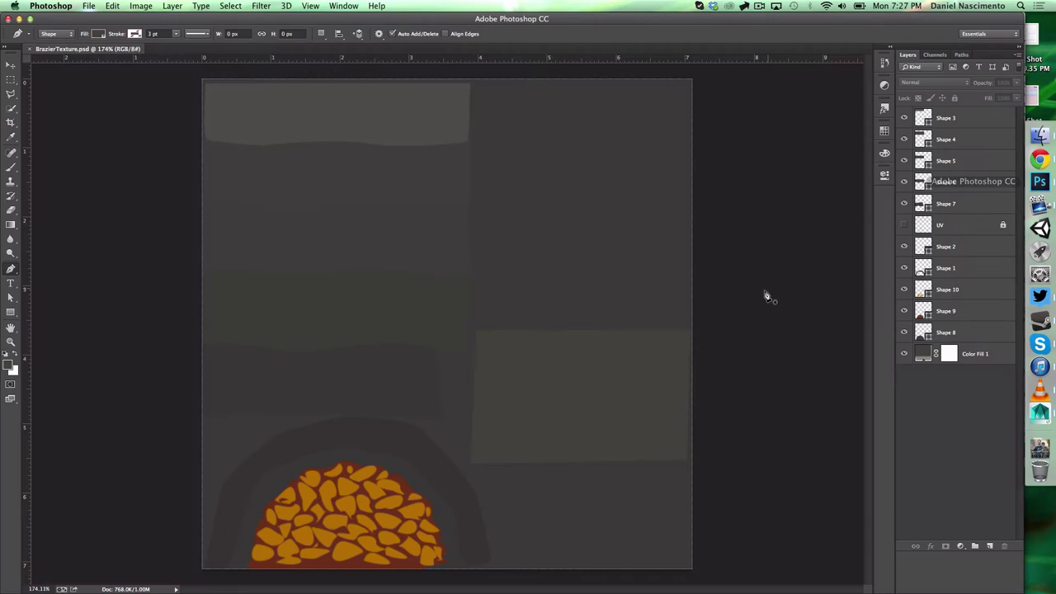
{"action": "double_click", "coordinate": [923, 311]}
{"action": "left_click", "coordinate": [516, 275]}
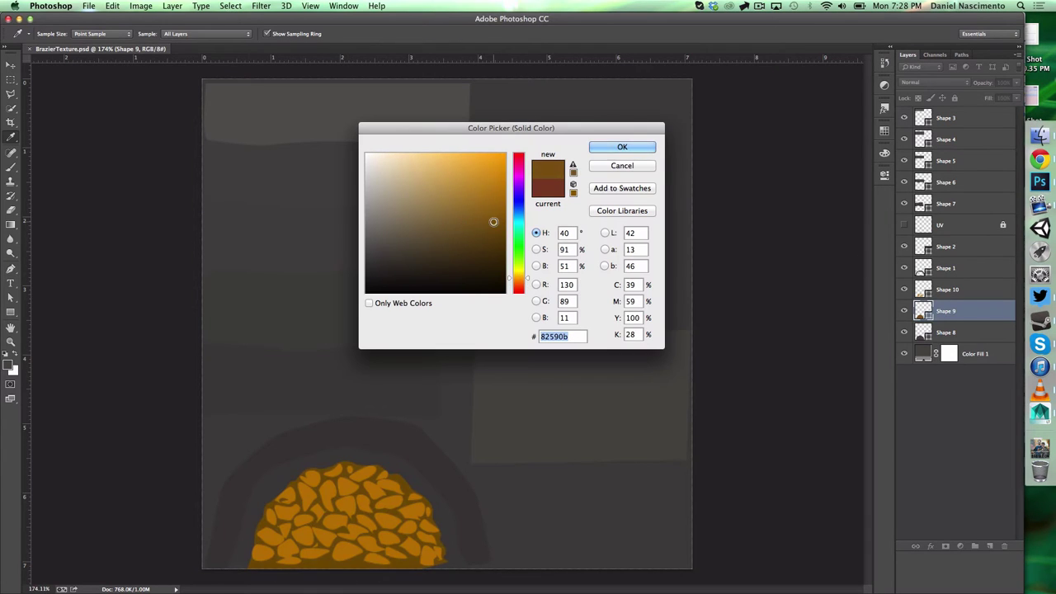
{"action": "left_click_drag", "start_coordinate": [494, 221], "coordinate": [493, 212]}
{"action": "left_click_drag", "start_coordinate": [520, 278], "coordinate": [520, 277]}
{"action": "mouse_move", "coordinate": [484, 218]}
{"action": "left_mouse_down"}
{"action": "mouse_move", "coordinate": [462, 192]}
{"action": "mouse_move", "coordinate": [473, 162]}
{"action": "mouse_move", "coordinate": [440, 173]}
{"action": "mouse_move", "coordinate": [462, 178]}
{"action": "mouse_move", "coordinate": [492, 255]}
{"action": "mouse_move", "coordinate": [464, 225]}
{"action": "left_mouse_up"}
{"action": "left_click", "coordinate": [622, 147]}
{"action": "double_click", "coordinate": [923, 289]}
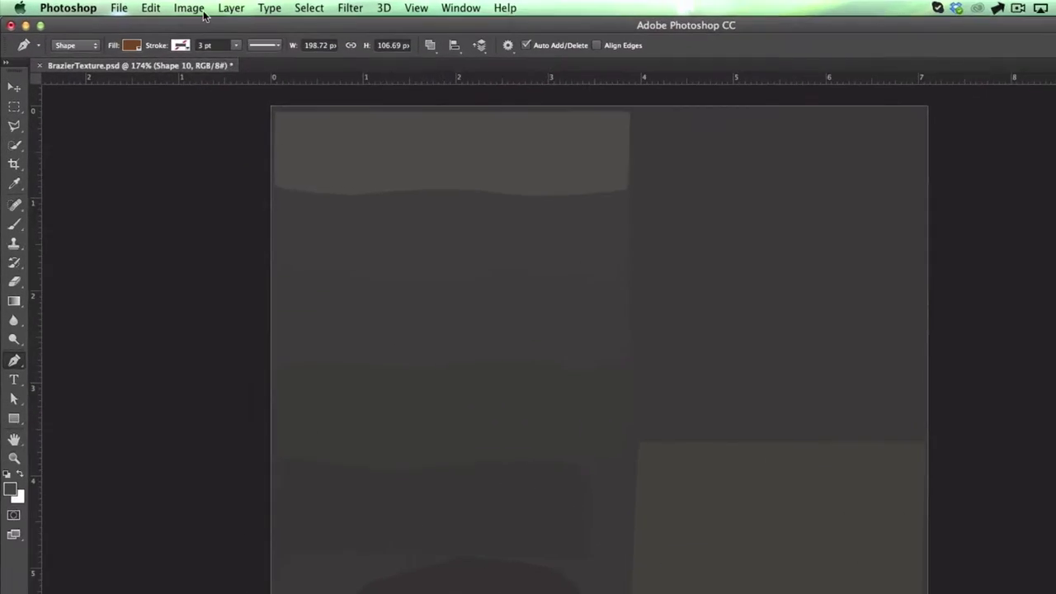
- Add a 6 px inner glow to the coal pieces, using the orange sampled from the coal bed
{"action": "left_click", "coordinate": [228, 7]}
{"action": "mouse_move", "coordinate": [259, 103]}
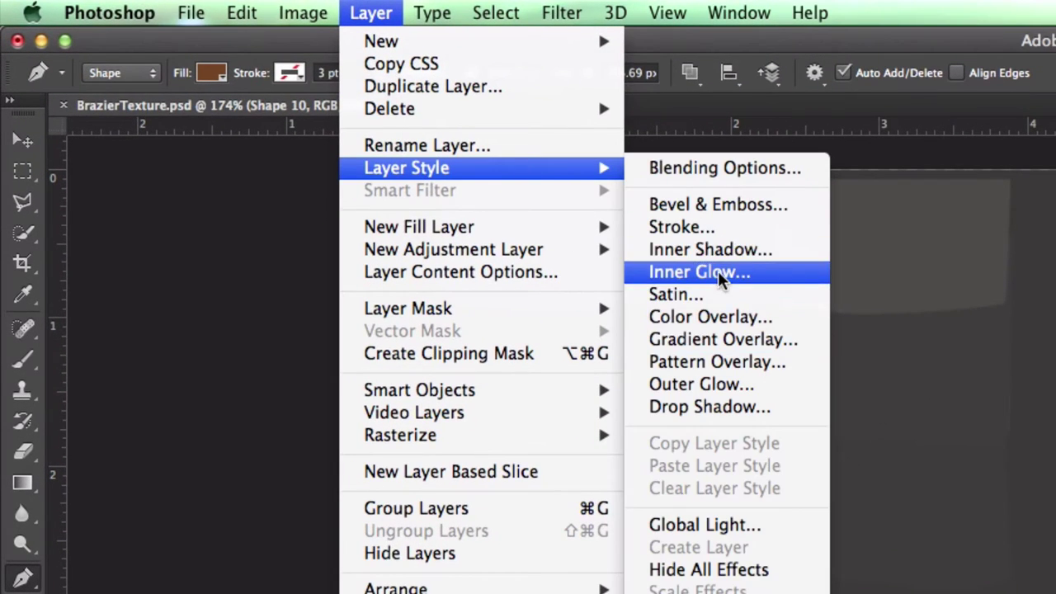
{"action": "left_click", "coordinate": [716, 272]}
{"action": "left_click_drag", "start_coordinate": [518, 330], "coordinate": [523, 329]}
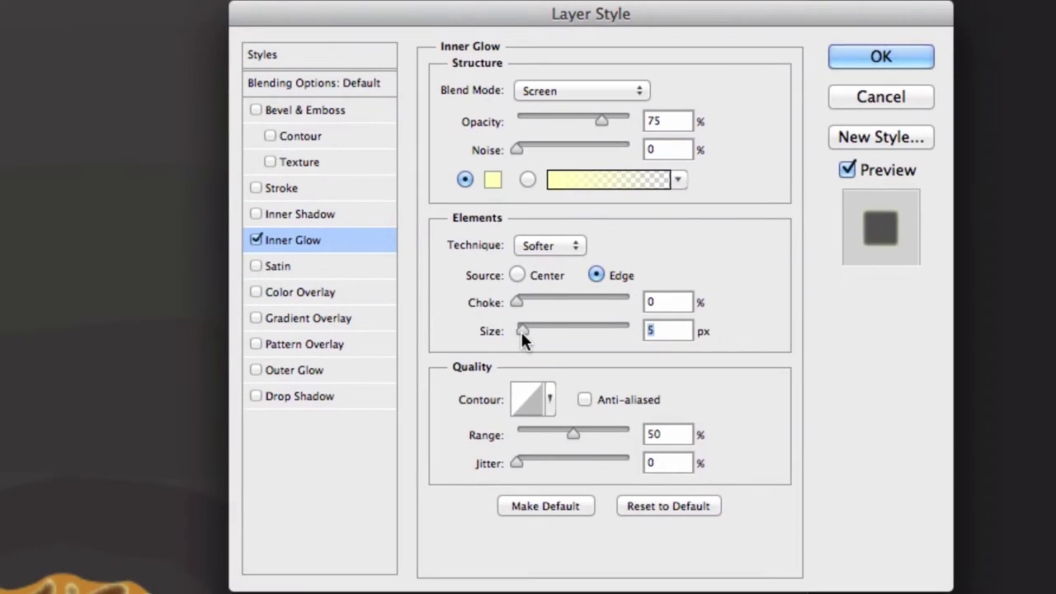
{"action": "left_click", "coordinate": [493, 179]}
{"action": "left_click", "coordinate": [133, 590]}
{"action": "left_click", "coordinate": [657, 1]}
{"action": "left_click", "coordinate": [881, 57]}
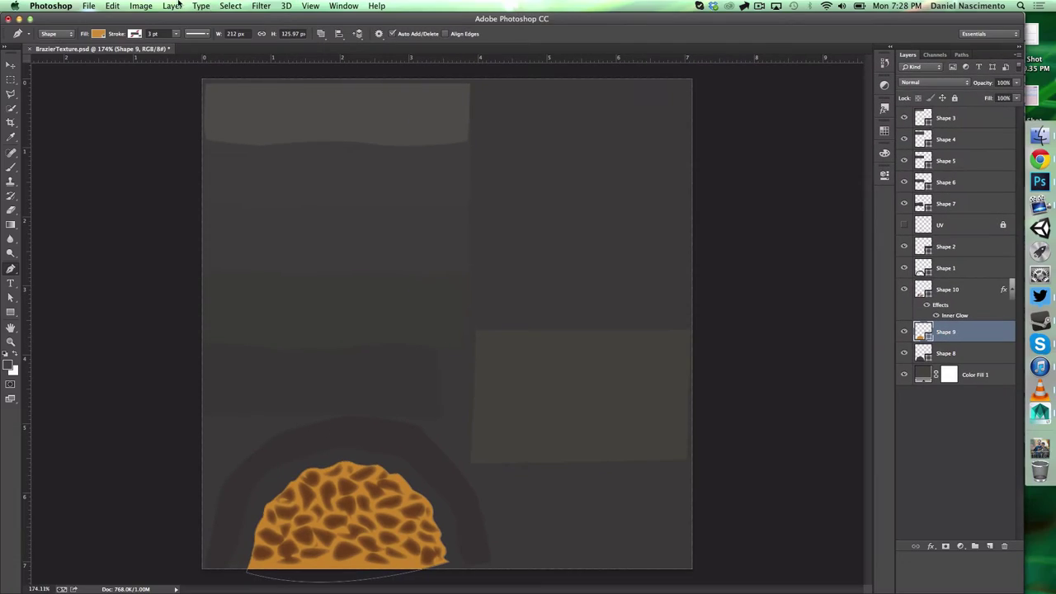
- Add an enlarged outer glow in orange d19941 to the coal bed layer and switch to Maya to check it
{"action": "left_click", "coordinate": [176, 4]}
{"action": "mouse_move", "coordinate": [165, 127]}
{"action": "left_click", "coordinate": [382, 206]}
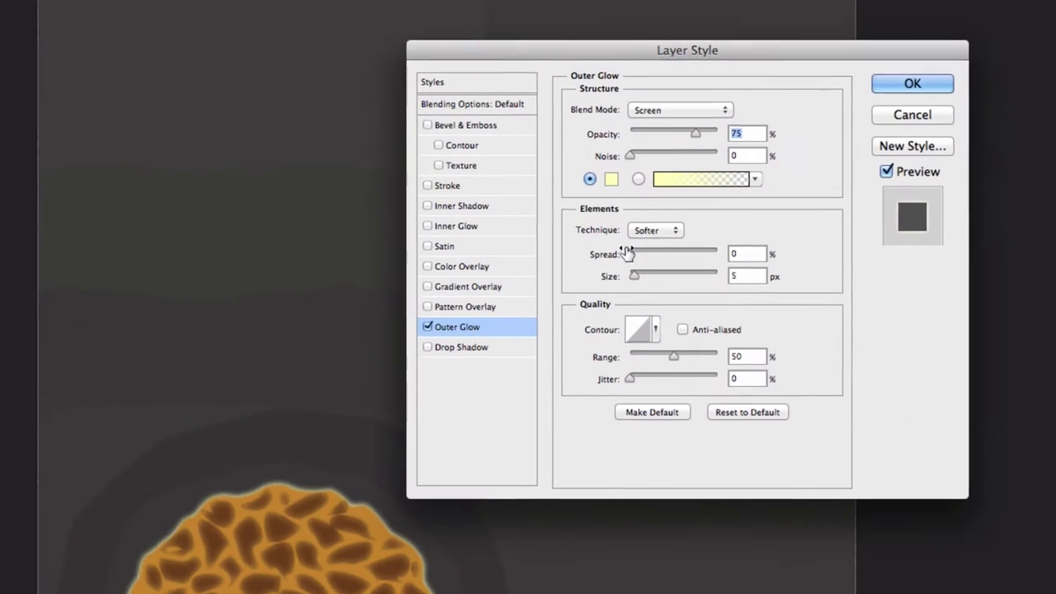
{"action": "left_click_drag", "start_coordinate": [620, 246], "coordinate": [626, 247]}
{"action": "left_click", "coordinate": [606, 161]}
{"action": "left_click", "coordinate": [354, 477]}
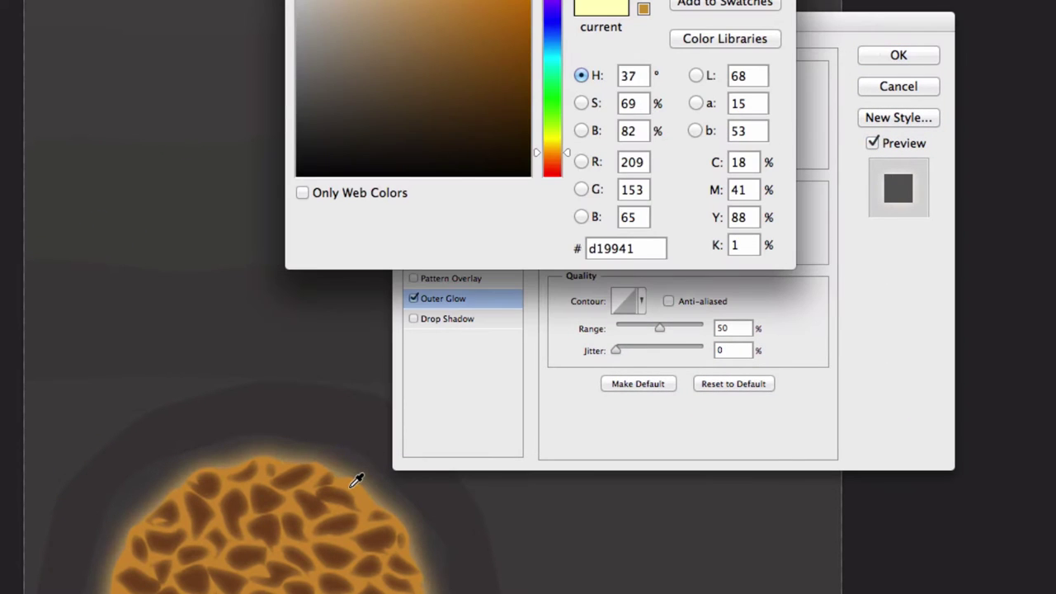
{"action": "left_click", "coordinate": [724, 0]}
{"action": "left_click", "coordinate": [887, 61]}
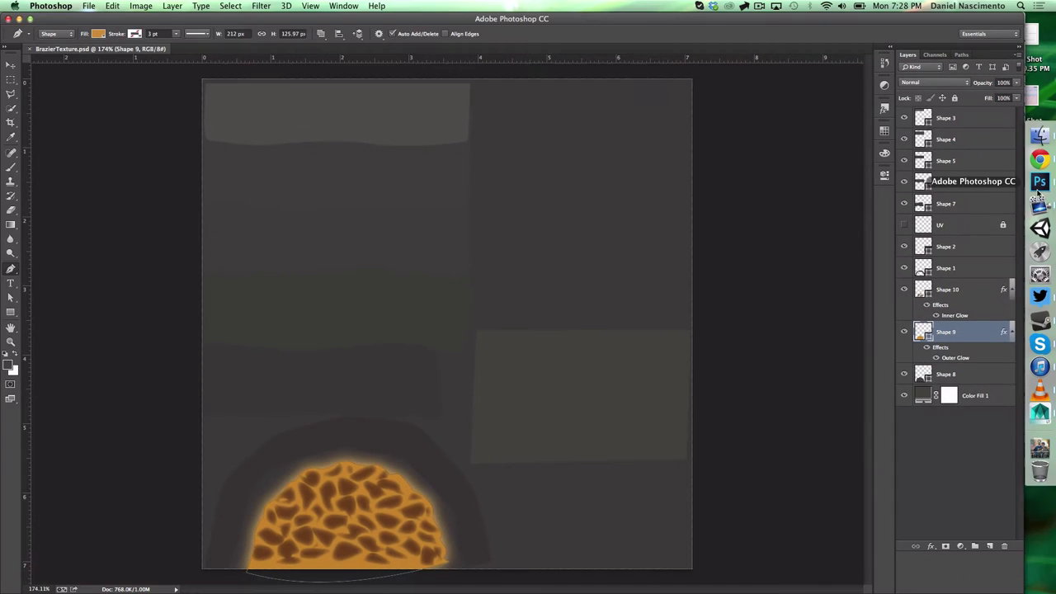
{"action": "left_click", "coordinate": [1040, 416]}
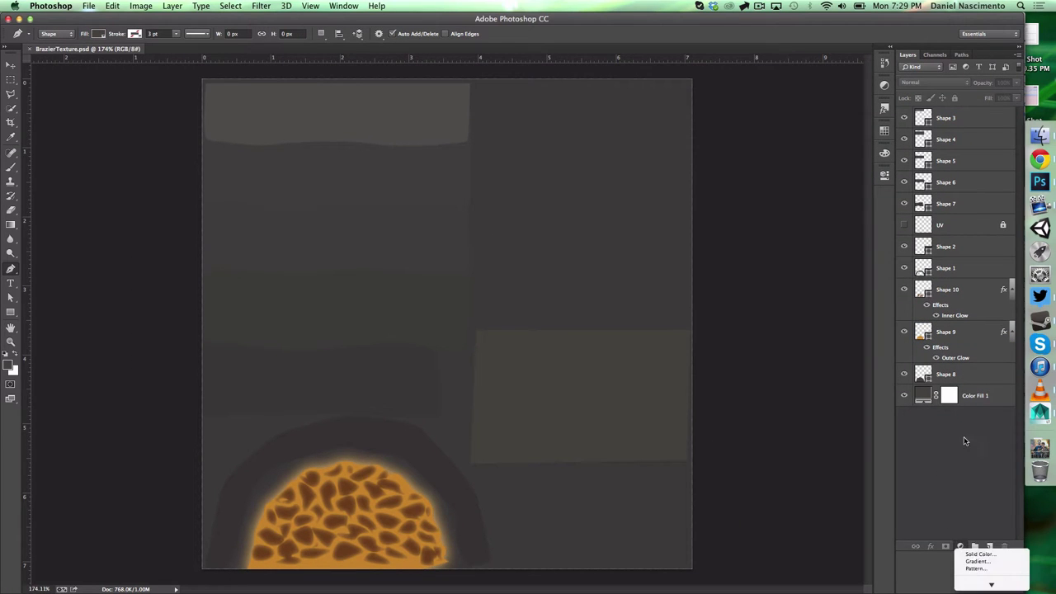
- In Photoshop, recolor the coal bed to yellow e1c35a and the coal pieces to dark brown 753a06
{"action": "left_click", "coordinate": [919, 373]}
{"action": "double_click", "coordinate": [922, 331]}
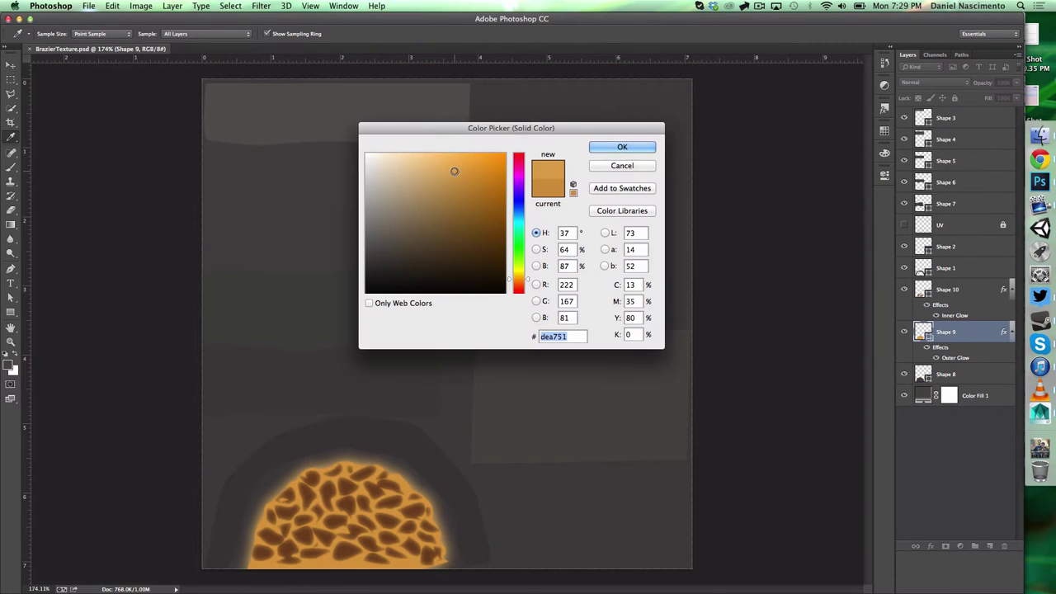
{"action": "left_click", "coordinate": [519, 275]}
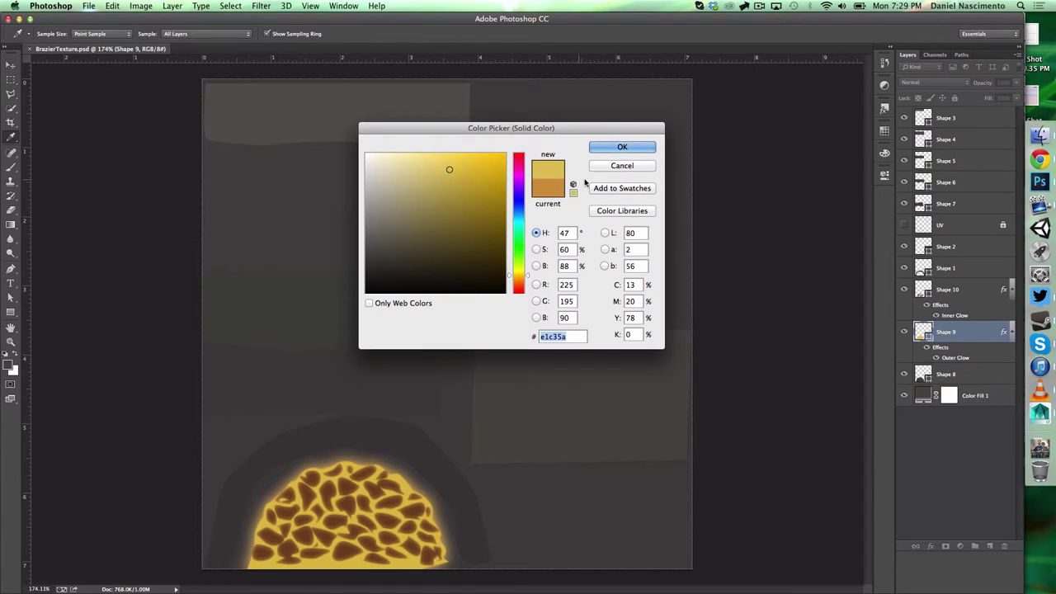
{"action": "left_click", "coordinate": [622, 147]}
{"action": "double_click", "coordinate": [922, 289]}
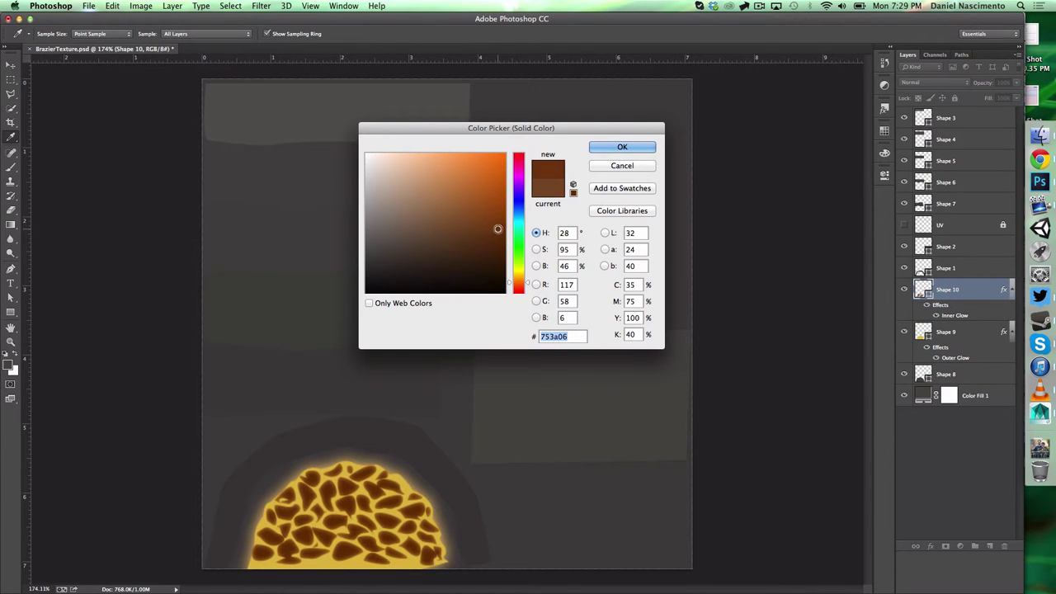
{"action": "left_click", "coordinate": [622, 147]}
- Set the coal pieces' inner glow to 88% opacity and a size of 9 px
{"action": "double_click", "coordinate": [949, 316]}
{"action": "left_click_drag", "start_coordinate": [583, 251], "coordinate": [601, 252]}
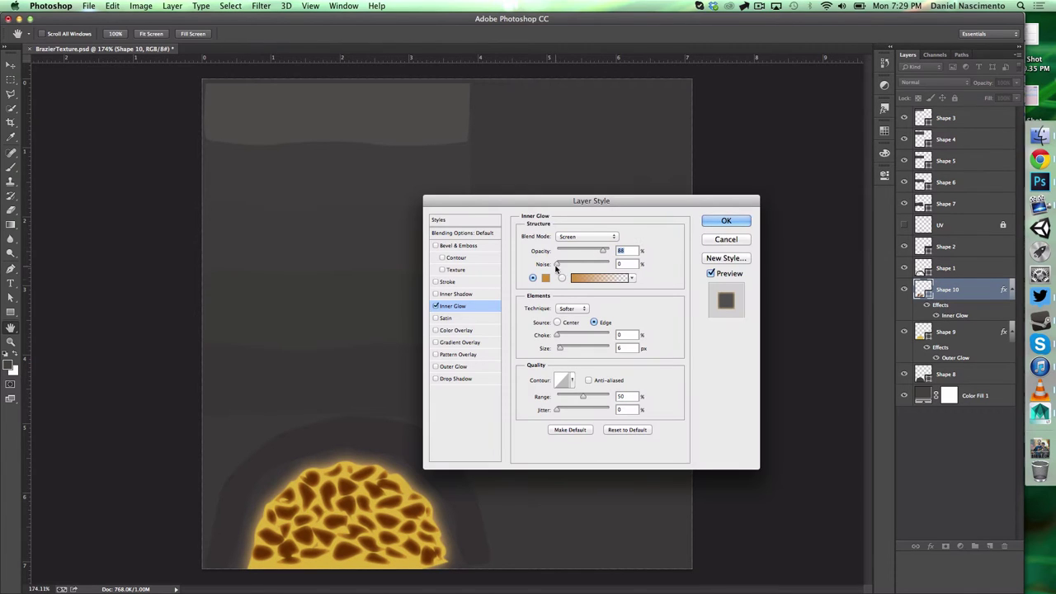
{"action": "left_click_drag", "start_coordinate": [559, 348], "coordinate": [561, 349]}
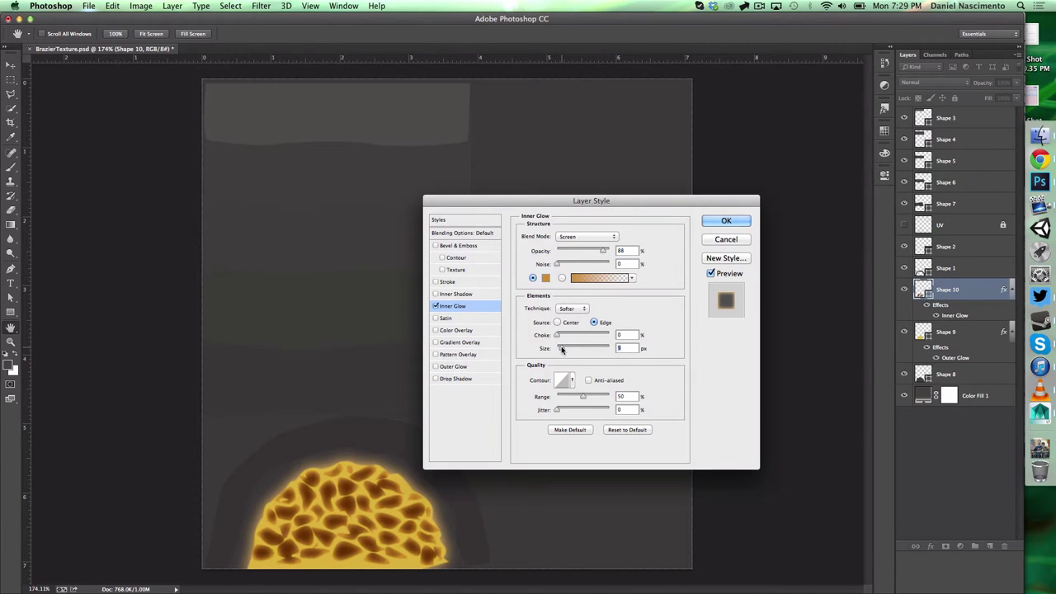
{"action": "left_click", "coordinate": [726, 221]}
{"action": "left_click", "coordinate": [913, 448]}
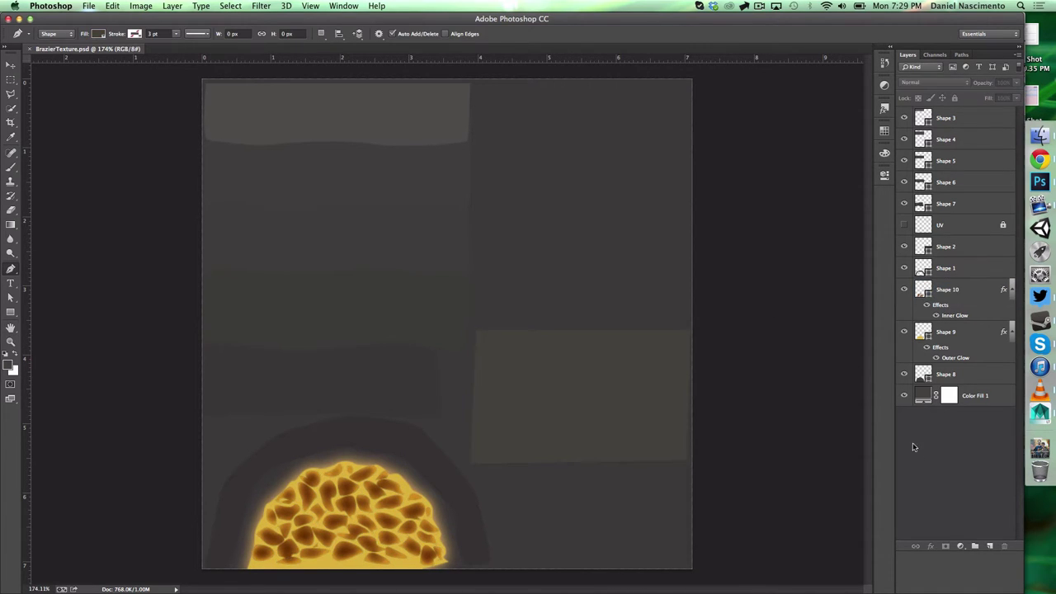
- Switch to Maya, deselect the brazier and examine the glowing coal texture up close from several angles
{"action": "left_click", "coordinate": [1041, 412]}
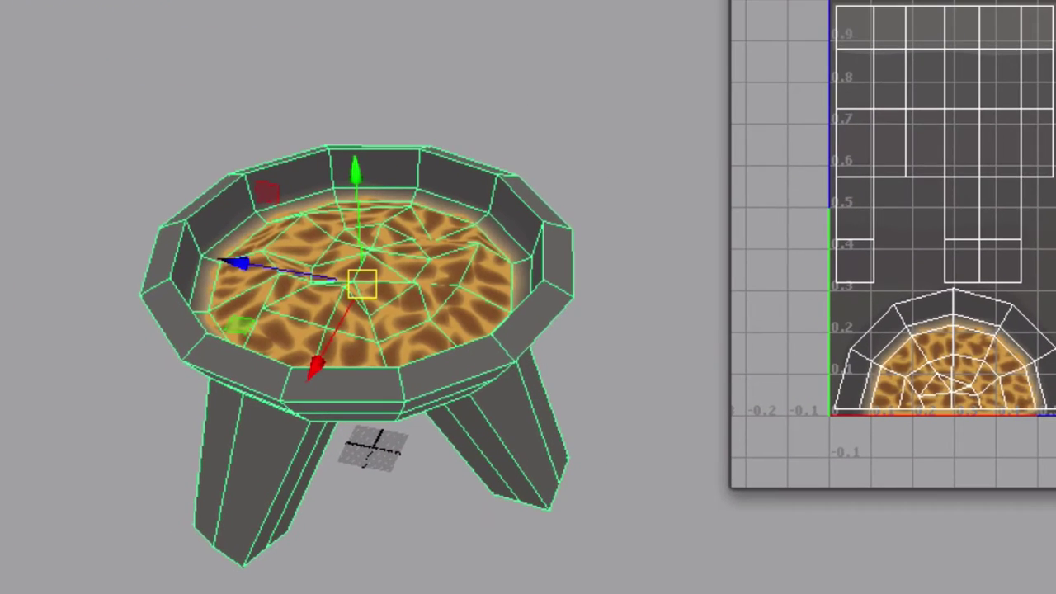
{"action": "left_click", "coordinate": [292, 28]}
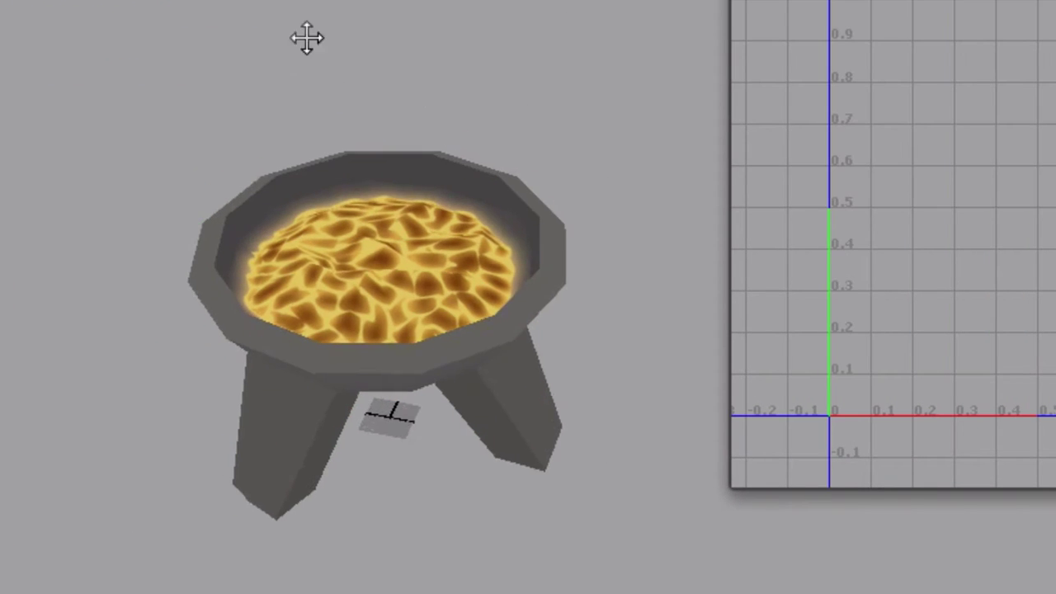
{"action": "left_click_drag", "start_coordinate": [292, 28], "coordinate": [570, 183], "text": "alt"}
{"action": "right_click_drag", "start_coordinate": [570, 183], "coordinate": [262, 132], "text": "alt"}
{"action": "middle_click_drag", "start_coordinate": [281, 157], "coordinate": [289, 227], "text": "alt"}
{"action": "left_click_drag", "start_coordinate": [355, 305], "coordinate": [469, 344], "text": "alt"}
{"action": "left_click", "coordinate": [388, 283]}
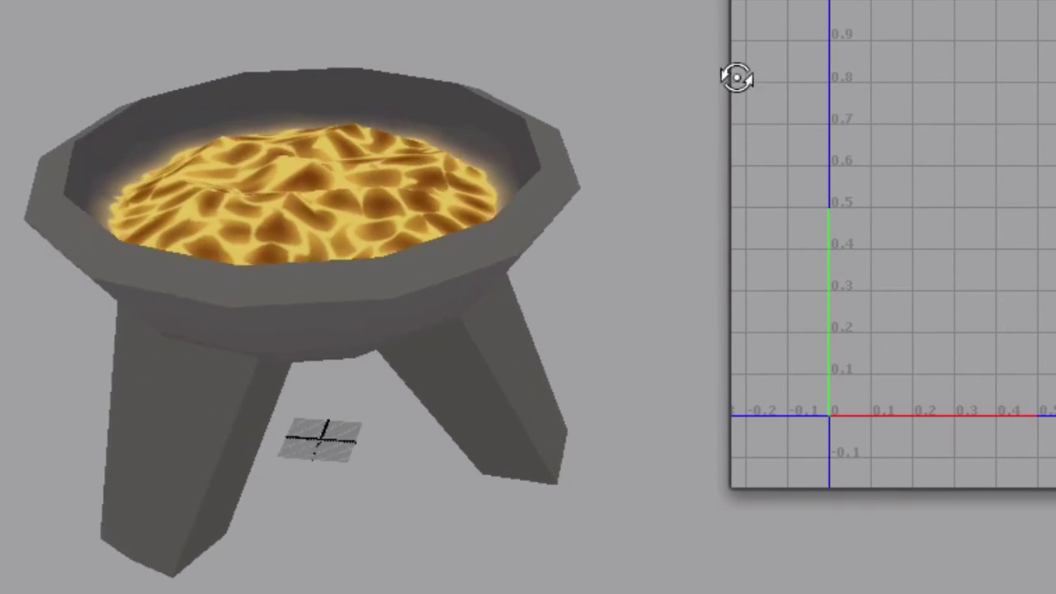
{"action": "left_click_drag", "start_coordinate": [735, 75], "coordinate": [526, 233], "text": "alt"}
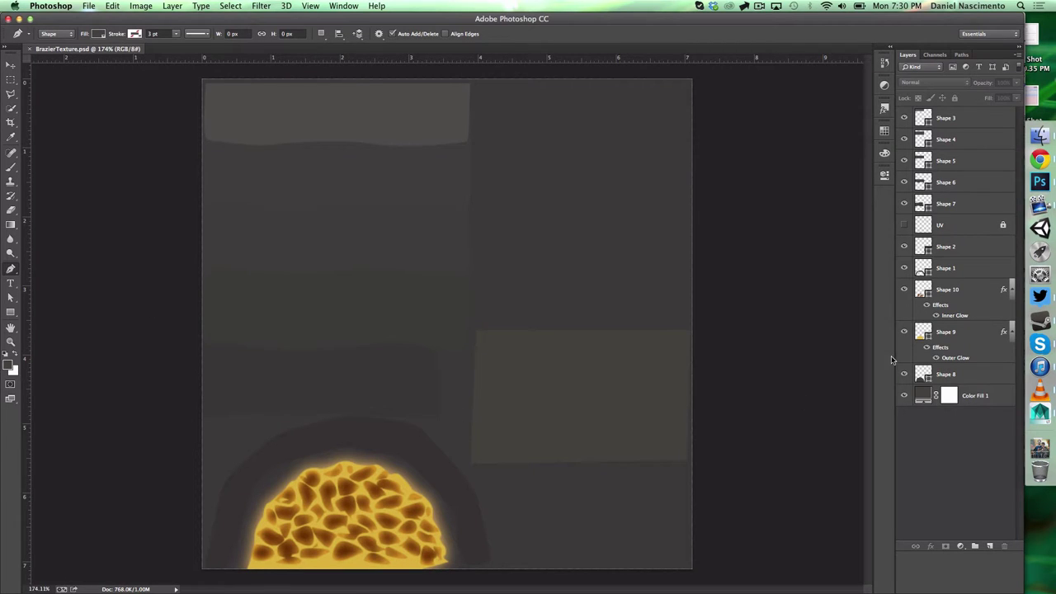
- Group the bowl and coal layers, from Shape 8 up to Shape 1, into one layer group in Photoshop
{"action": "left_click", "coordinate": [936, 342]}
{"action": "left_click", "coordinate": [940, 381]}
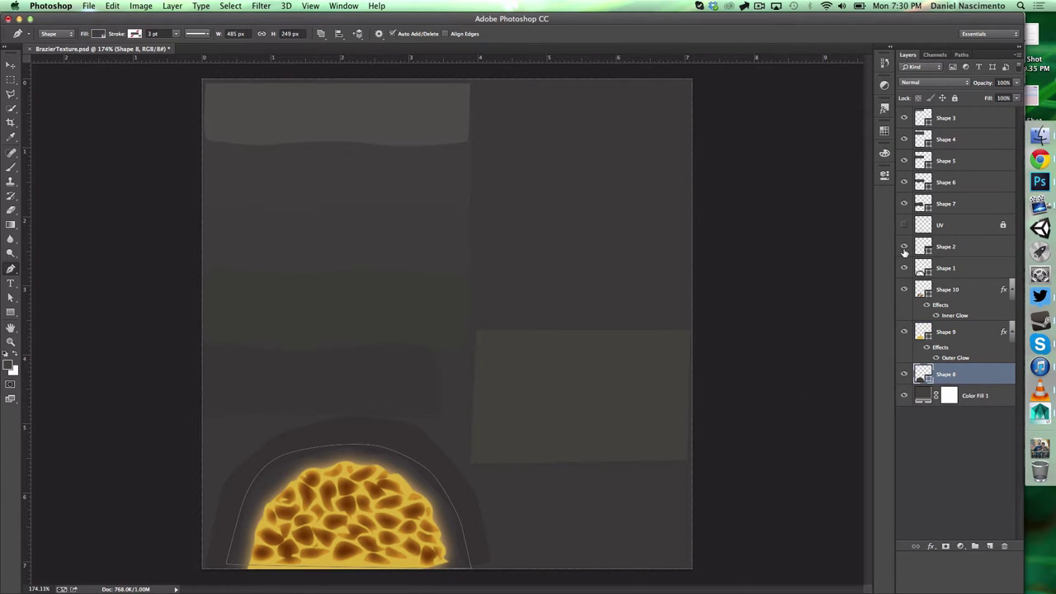
{"action": "left_click", "coordinate": [946, 268], "text": "shift"}
{"action": "key", "text": "super+g"}
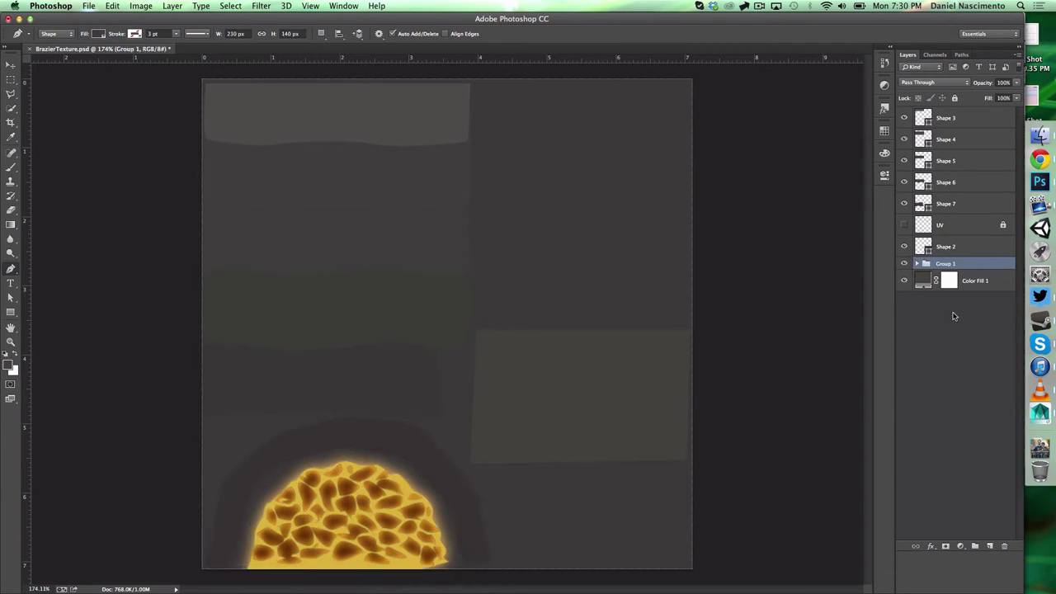
- Duplicate the BrazierTop group and scale the copy down to about 78%
{"action": "right_click", "coordinate": [941, 264]}
{"action": "left_click", "coordinate": [961, 300]}
{"action": "key", "text": "Return"}
{"action": "key", "text": "super+t"}
{"action": "left_click_drag", "start_coordinate": [208, 418], "coordinate": [270, 453], "text": "shift"}
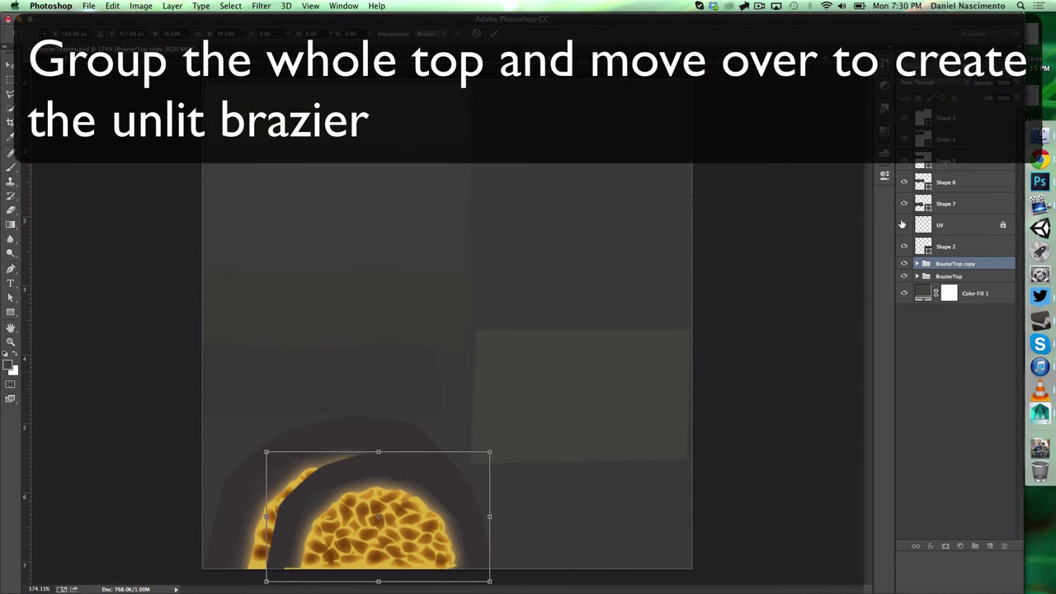
{"action": "key", "text": "Return"}
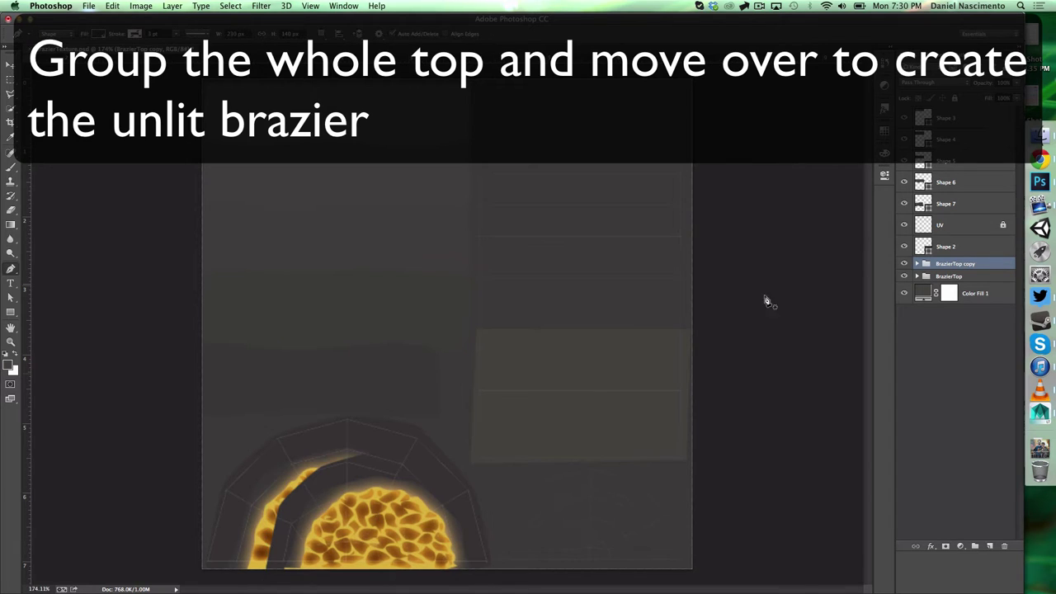
- Move the BrazierTop copy into the empty lower-right area of the texture and shrink it to fit below the strips
{"action": "key", "text": "super+t"}
{"action": "left_click_drag", "start_coordinate": [462, 512], "coordinate": [605, 511]}
{"action": "left_click_drag", "start_coordinate": [478, 446], "coordinate": [509, 461]}
{"action": "left_click_drag", "start_coordinate": [578, 509], "coordinate": [567, 510]}
{"action": "left_click_drag", "start_coordinate": [689, 463], "coordinate": [683, 468]}
{"action": "key", "text": "Return"}
{"action": "key", "text": "p"}
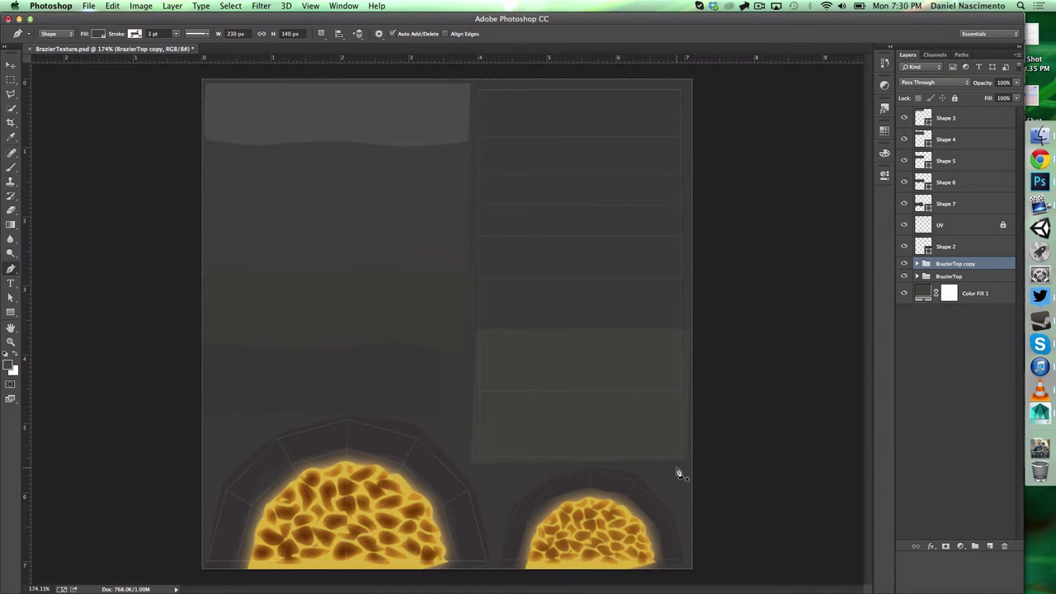
- Hide the glow effects on Shape 10 and Shape 9 in the BrazierTop copy, and recolor its coal bed, Shape 9, dark grey
{"action": "left_click", "coordinate": [916, 263]}
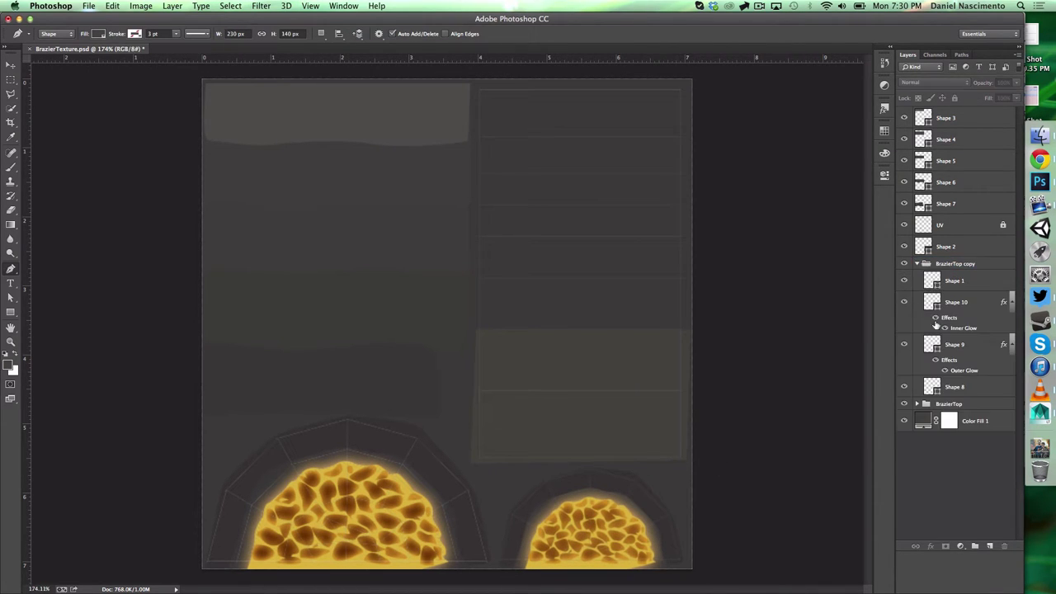
{"action": "left_click", "coordinate": [935, 317]}
{"action": "left_click", "coordinate": [936, 360]}
{"action": "double_click", "coordinate": [933, 345]}
{"action": "left_click", "coordinate": [331, 254]}
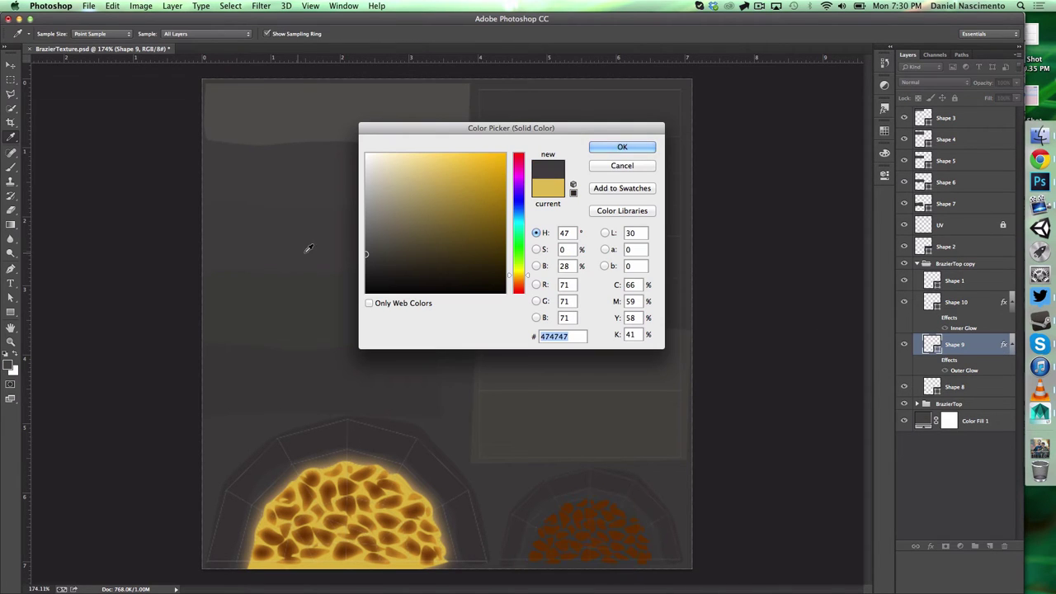
{"action": "left_click", "coordinate": [366, 243]}
{"action": "left_click", "coordinate": [616, 149]}
- Recolor the copied coal pieces, Shape 10, to grey 494949 and deselect the layer
{"action": "double_click", "coordinate": [932, 303]}
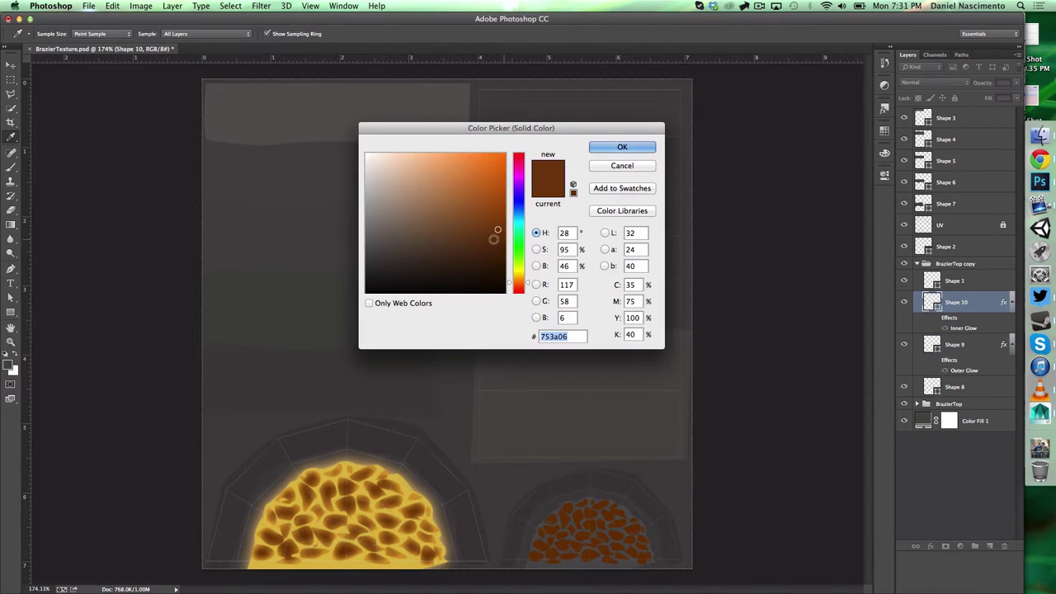
{"action": "left_click_drag", "start_coordinate": [396, 210], "coordinate": [362, 252]}
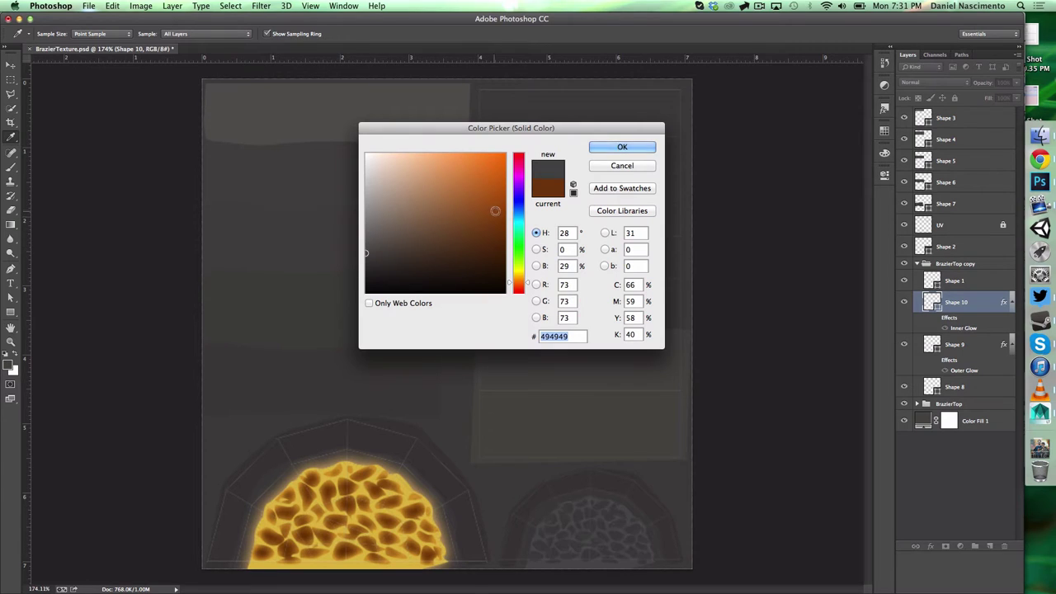
{"action": "left_click", "coordinate": [622, 147]}
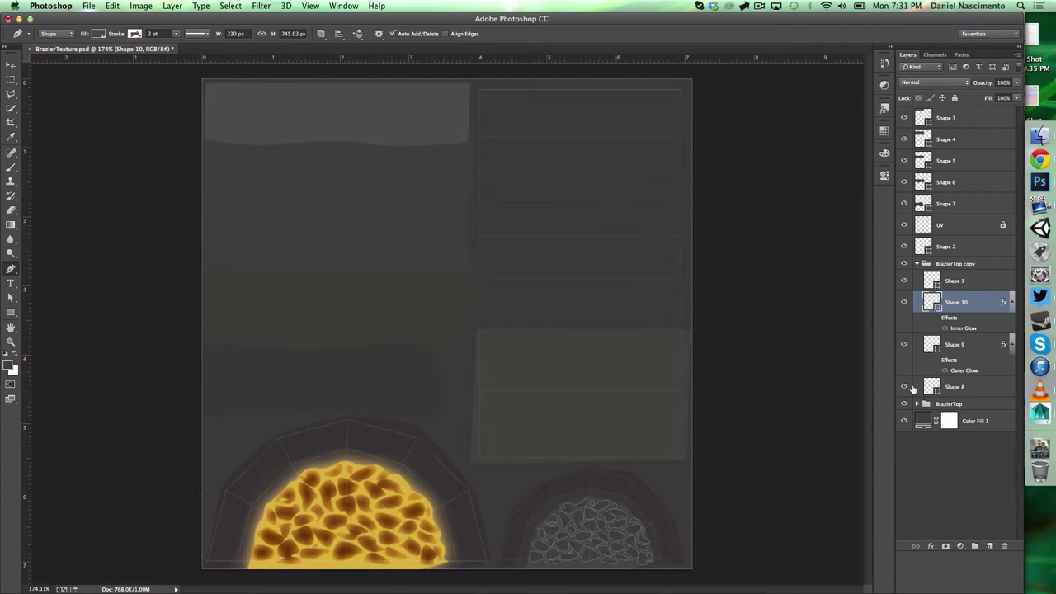
{"action": "left_click", "coordinate": [942, 444]}
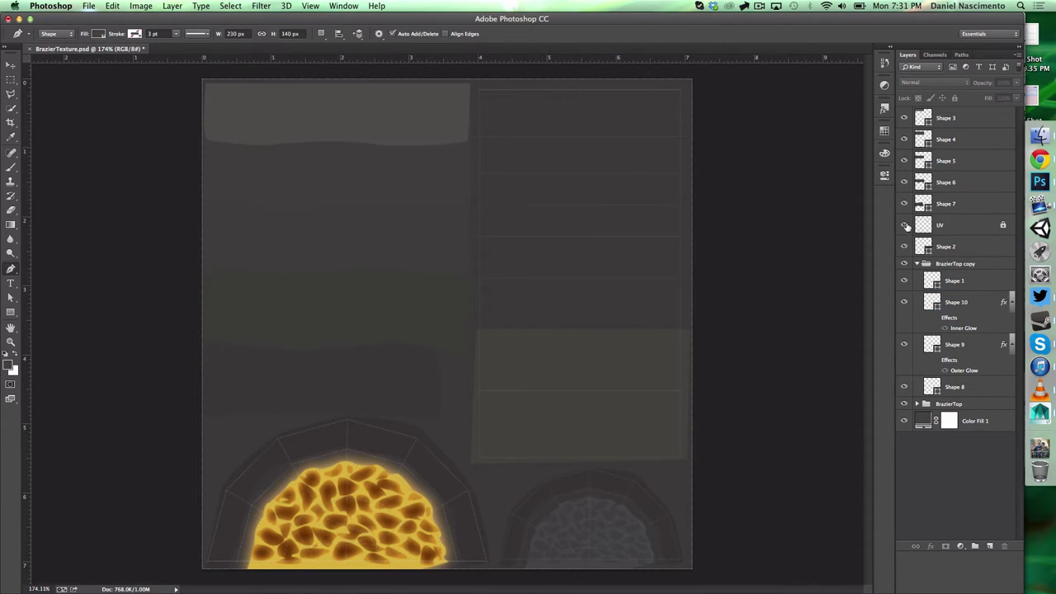
- Switch to Maya, duplicate the textured brazier and move the duplicate clear of the original
{"action": "key", "text": "super+Tab"}
{"action": "left_click_drag", "start_coordinate": [432, 347], "coordinate": [393, 374], "text": "alt"}
{"action": "key", "text": "f"}
{"action": "right_click_drag", "start_coordinate": [393, 374], "coordinate": [224, 345], "text": "alt"}
{"action": "key", "text": "ctrl+d"}
{"action": "left_click_drag", "start_coordinate": [402, 295], "coordinate": [284, 340]}
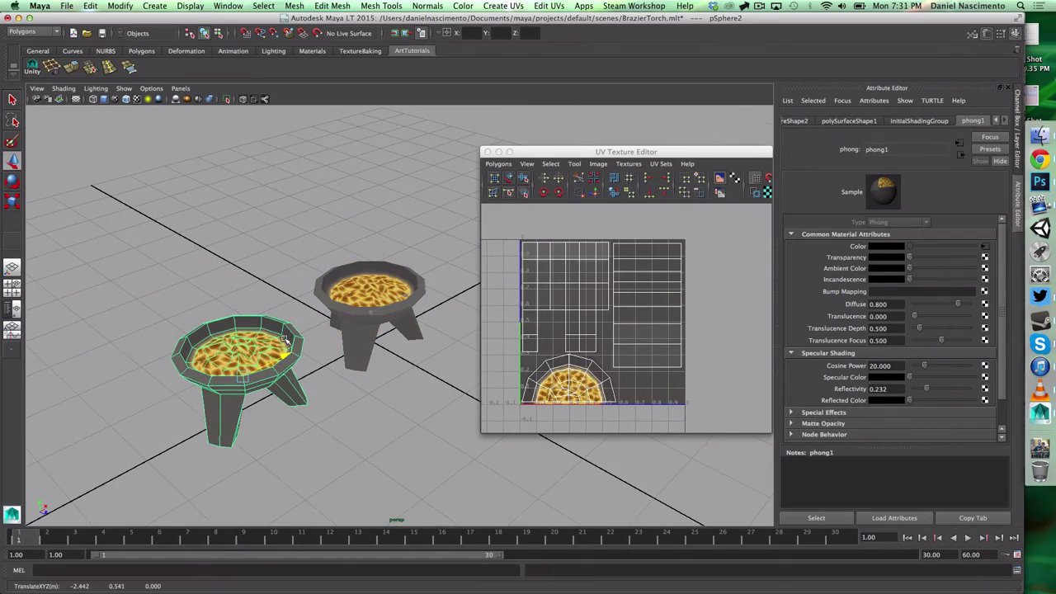
- Select the UVs of the duplicate brazier's bowl and coal shell in the UV Texture Editor
{"action": "right_click_drag", "start_coordinate": [561, 362], "coordinate": [594, 361]}
{"action": "left_click_drag", "start_coordinate": [691, 234], "coordinate": [609, 392]}
{"action": "right_click_drag", "start_coordinate": [191, 364], "coordinate": [236, 350]}
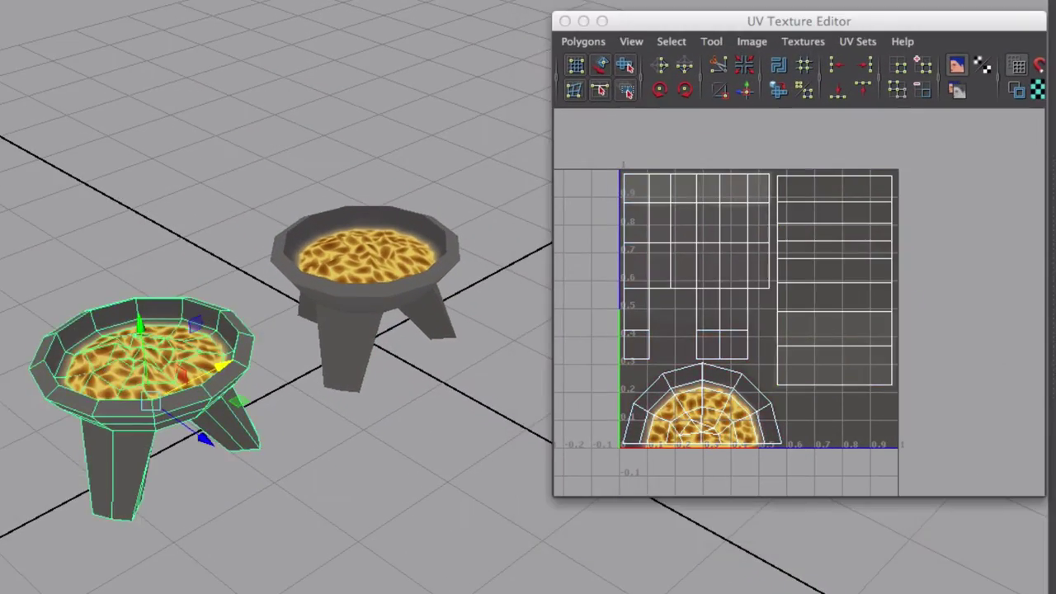
{"action": "left_click", "coordinate": [263, 400]}
{"action": "left_click", "coordinate": [213, 406]}
{"action": "right_click_drag", "start_coordinate": [641, 429], "coordinate": [697, 429]}
{"action": "left_click_drag", "start_coordinate": [599, 449], "coordinate": [763, 362]}
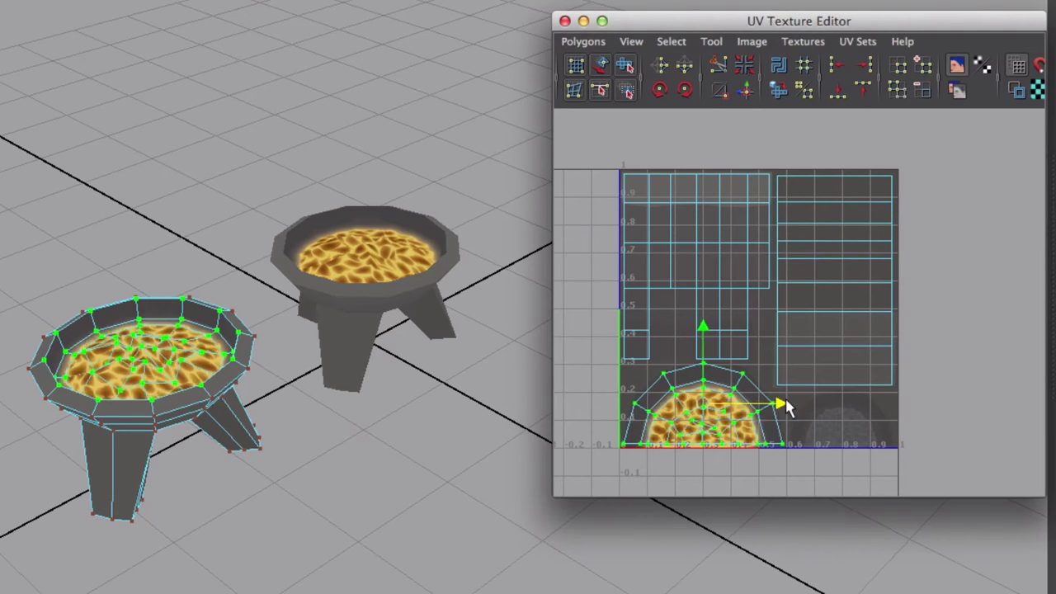
- Move the selected bowl UVs over to the grey coal artwork and scale them down to match it
{"action": "left_click_drag", "start_coordinate": [796, 402], "coordinate": [914, 404]}
{"action": "key", "text": "f"}
{"action": "middle_click_drag", "start_coordinate": [741, 200], "coordinate": [767, 146], "text": "alt"}
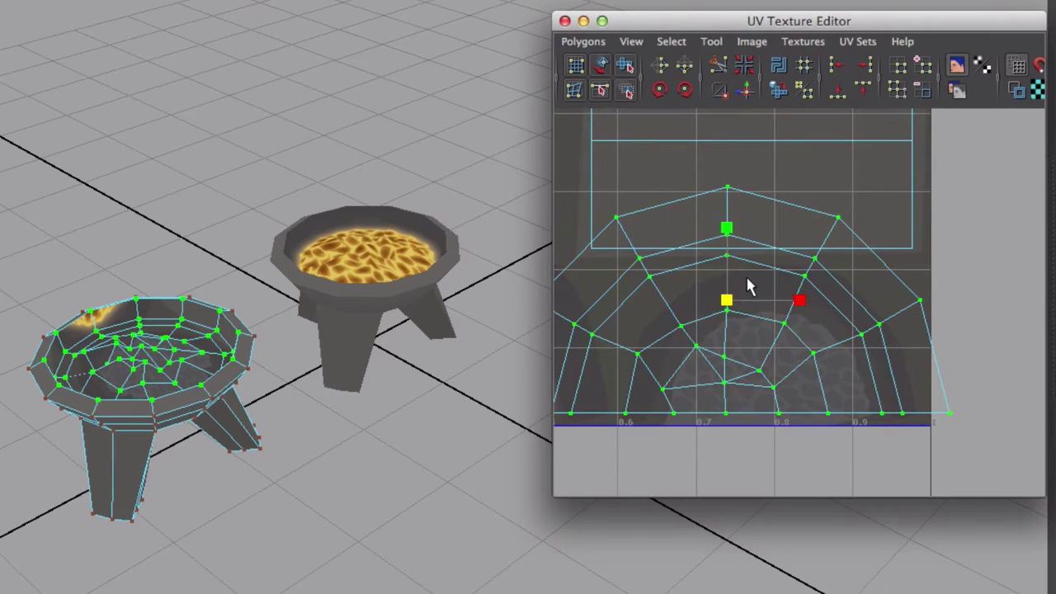
{"action": "left_click_drag", "start_coordinate": [804, 300], "coordinate": [849, 305]}
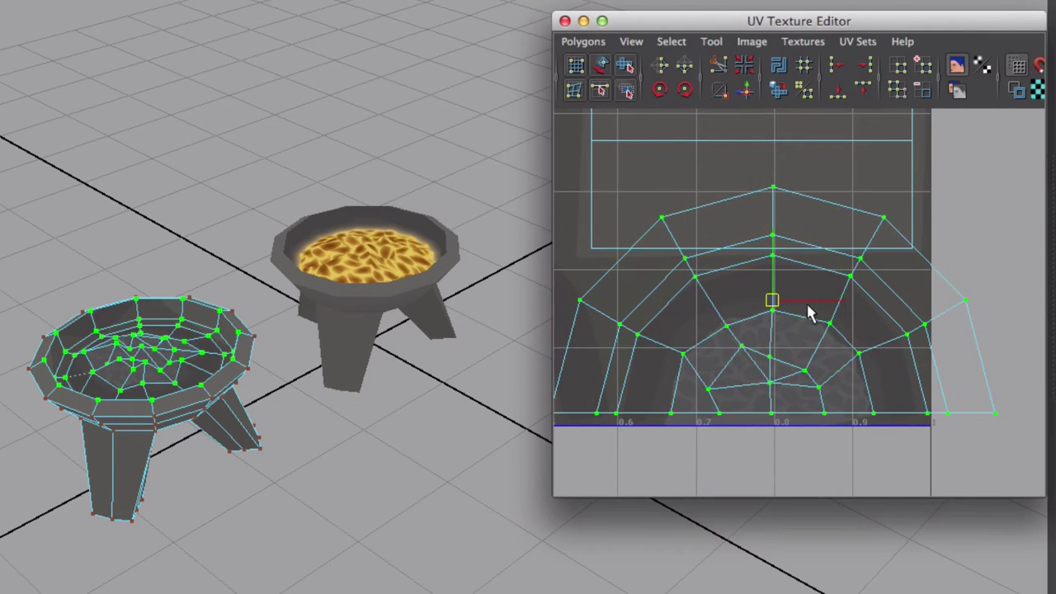
{"action": "key", "text": "r"}
{"action": "mouse_move", "coordinate": [770, 412]}
{"action": "left_mouse_down"}
{"action": "mouse_move", "coordinate": [746, 422]}
{"action": "mouse_move", "coordinate": [763, 413]}
{"action": "left_mouse_up"}
{"action": "key", "text": "w"}
{"action": "left_click_drag", "start_coordinate": [847, 341], "coordinate": [845, 340]}
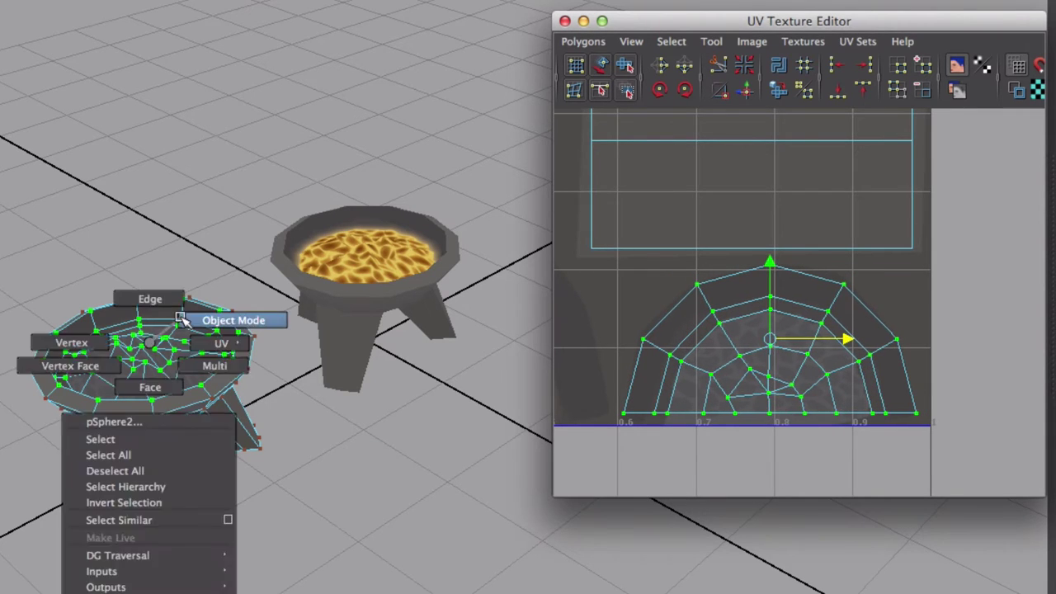
- Return to object mode and examine the unlit brazier beside the lit one
{"action": "left_click", "coordinate": [199, 280]}
{"action": "left_click_drag", "start_coordinate": [203, 289], "coordinate": [227, 354], "text": "alt"}
{"action": "left_click", "coordinate": [228, 367]}
{"action": "key", "text": "f"}
{"action": "left_click", "coordinate": [278, 485]}
{"action": "right_click_drag", "start_coordinate": [245, 429], "coordinate": [165, 422], "text": "alt"}
{"action": "left_click_drag", "start_coordinate": [290, 426], "coordinate": [358, 407], "text": "alt"}
{"action": "right_click_drag", "start_coordinate": [358, 407], "coordinate": [391, 409], "text": "alt"}
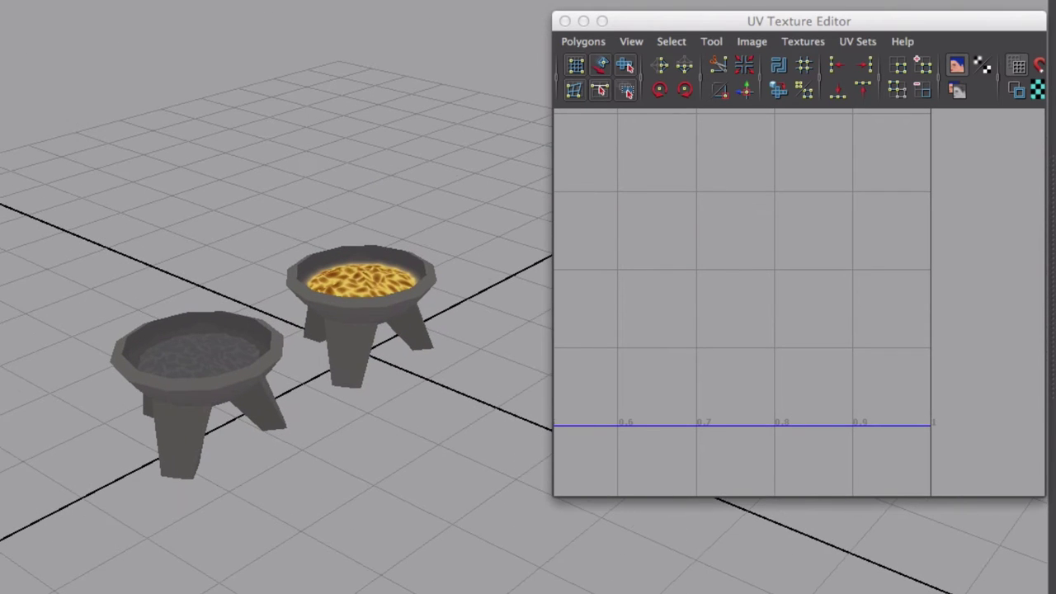
{"action": "left_click", "coordinate": [232, 446]}
{"action": "left_click", "coordinate": [367, 493]}
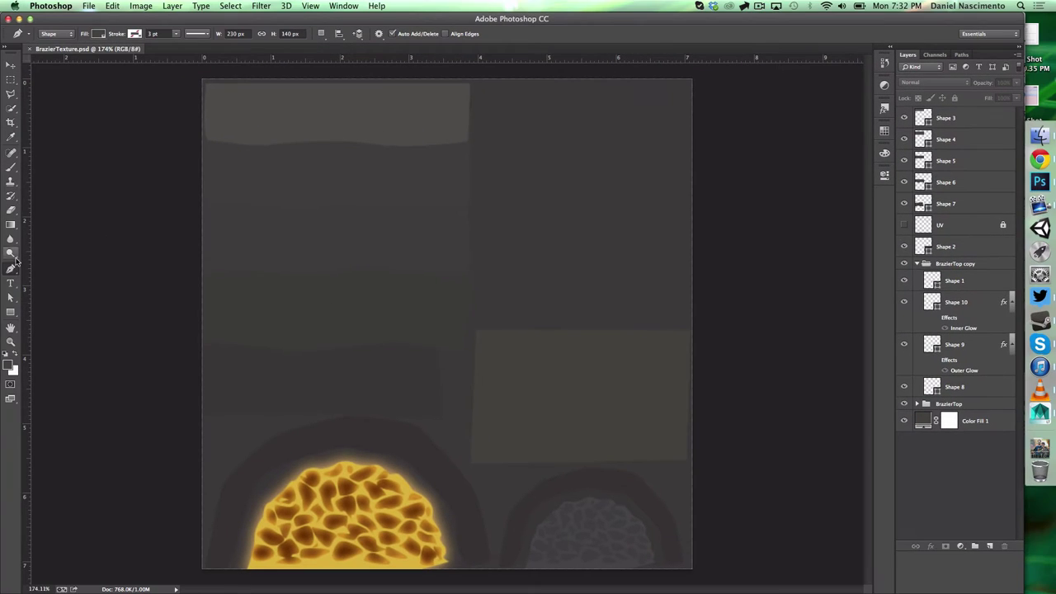
- Switch to Photoshop, draw a four-point shape about 222 by 102 px over the lower-right strips and adjust its fill color
{"action": "left_click", "coordinate": [476, 439]}
{"action": "left_click", "coordinate": [478, 348]}
{"action": "left_click", "coordinate": [687, 347]}
{"action": "left_click", "coordinate": [685, 444]}
{"action": "left_click", "coordinate": [476, 439]}
{"action": "double_click", "coordinate": [923, 118]}
{"action": "left_click", "coordinate": [624, 147]}
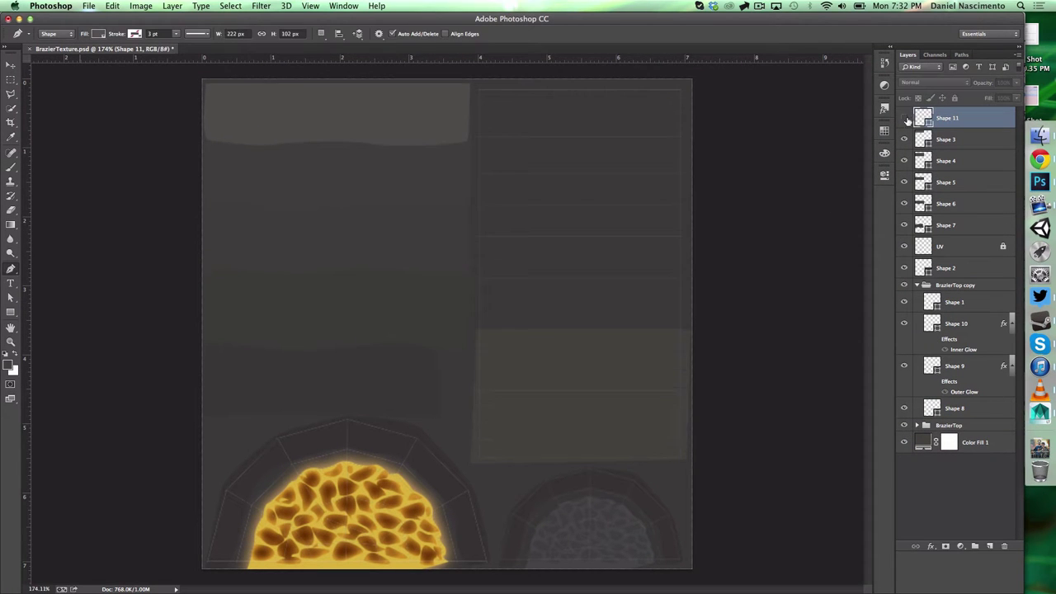
{"action": "double_click", "coordinate": [923, 118]}
{"action": "key", "text": "Return"}
- Duplicate Shape 11, squash the copy vertically into a narrower band, recolor it a lighter grey and save the texture
{"action": "key", "text": "ctrl+j"}
{"action": "key", "text": "ctrl+t"}
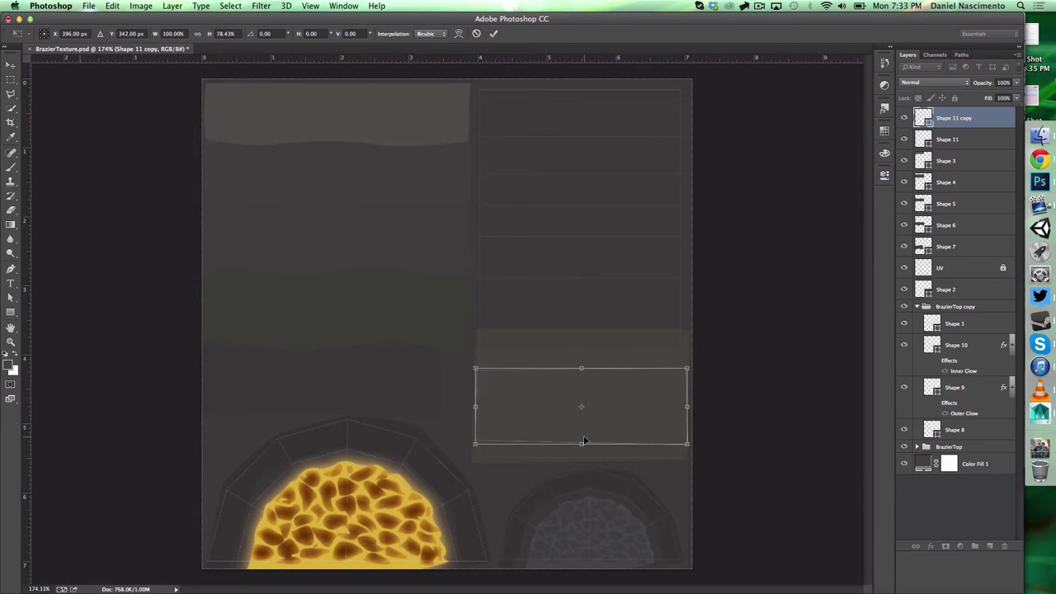
{"action": "key", "text": "Return"}
{"action": "double_click", "coordinate": [923, 118]}
{"action": "left_click", "coordinate": [180, 284]}
{"action": "left_click", "coordinate": [430, 189]}
{"action": "key", "text": "super+s"}
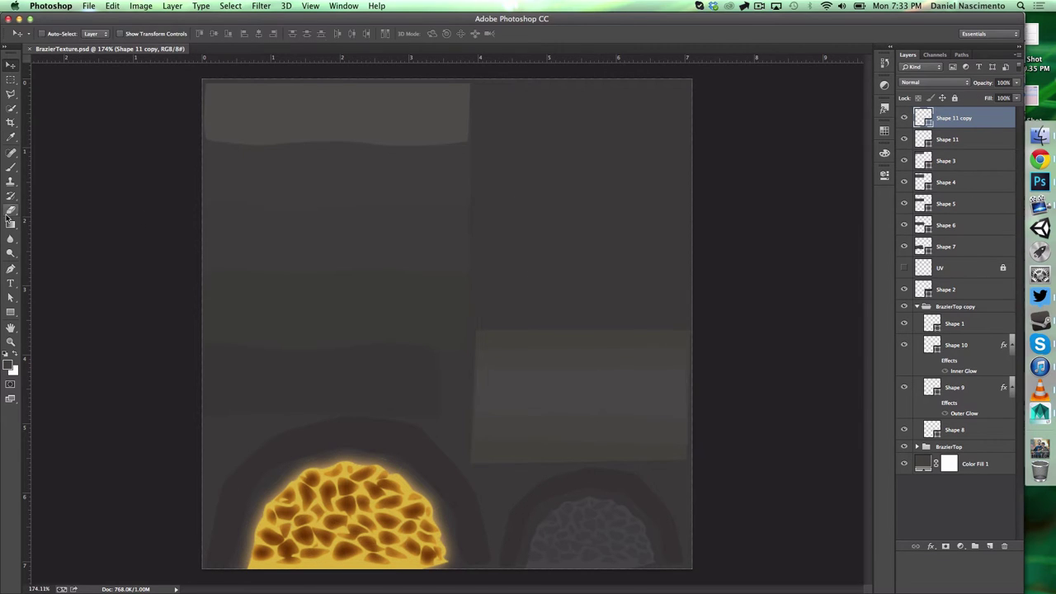
- Draw a wavy band about 299 by 42 px above Shape 4, along the upper-left strip's lower edge, and recolor it grey
{"action": "left_click", "coordinate": [946, 183]}
{"action": "left_click", "coordinate": [11, 269]}
{"action": "left_click", "coordinate": [200, 160]}
{"action": "left_click_drag", "start_coordinate": [332, 165], "coordinate": [368, 170]}
{"action": "left_click_drag", "start_coordinate": [467, 166], "coordinate": [481, 157]}
{"action": "double_click", "coordinate": [923, 182]}
{"action": "left_click_drag", "start_coordinate": [330, 170], "coordinate": [346, 235]}
{"action": "left_click", "coordinate": [198, 351]}
{"action": "key", "text": "Return"}
- Switch to Maya and select individual leg faces on the lit brazier to locate their matching strips in the UV layout
{"action": "key", "text": "super+Tab"}
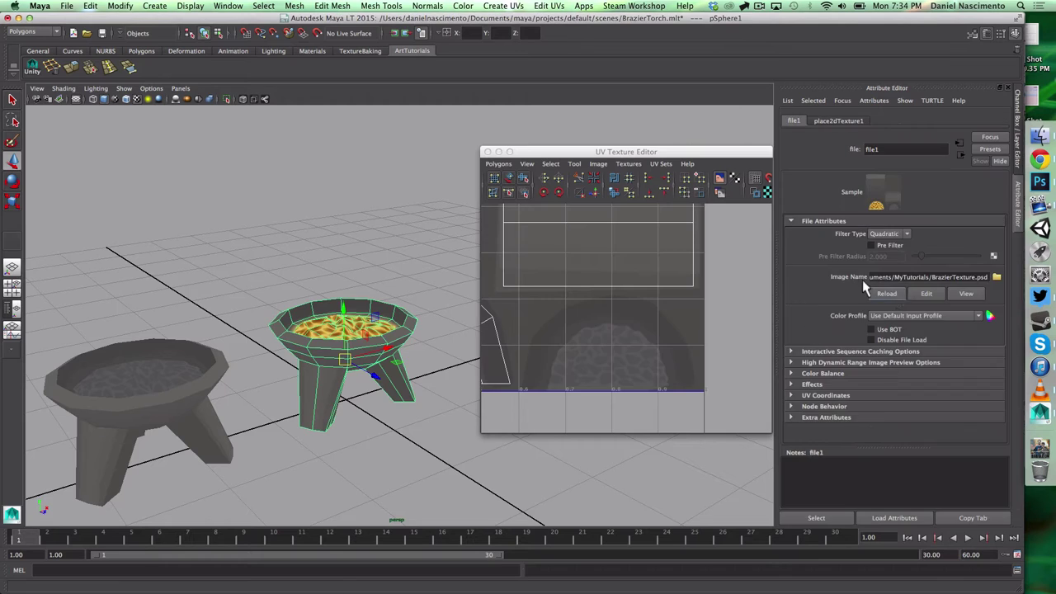
{"action": "left_click", "coordinate": [404, 165]}
{"action": "left_click_drag", "start_coordinate": [404, 165], "coordinate": [341, 302], "text": "alt"}
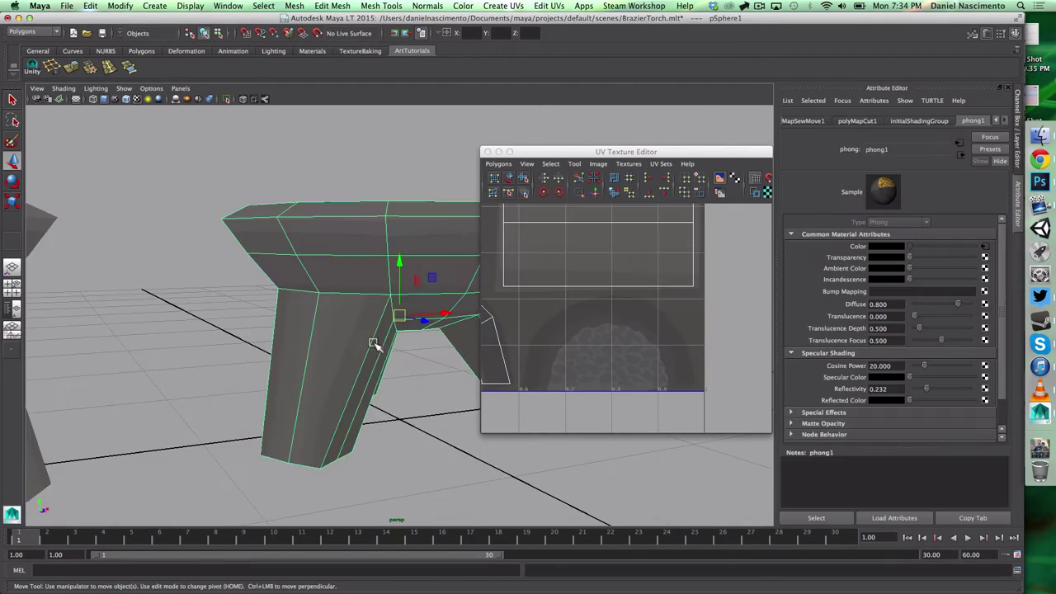
{"action": "right_click_drag", "start_coordinate": [223, 304], "coordinate": [193, 295]}
{"action": "left_click", "coordinate": [193, 294]}
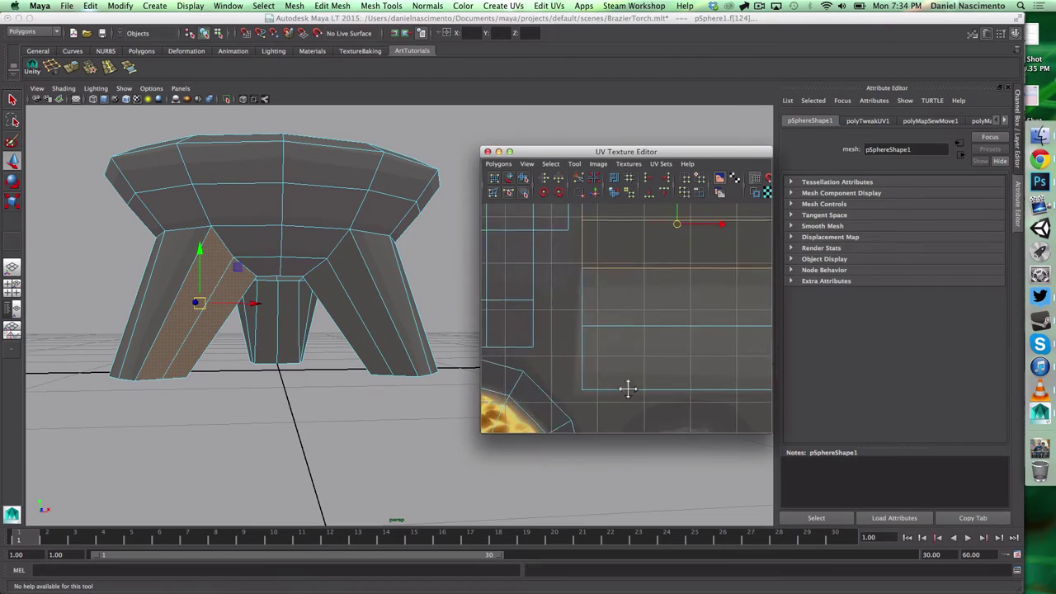
{"action": "scroll", "coordinate": [630, 388], "scroll_direction": "down", "scroll_amount": 3}
{"action": "middle_click_drag", "start_coordinate": [611, 343], "coordinate": [602, 412], "text": "alt"}
{"action": "left_click_drag", "start_coordinate": [353, 315], "coordinate": [345, 295], "text": "alt"}
{"action": "left_click", "coordinate": [263, 342]}
{"action": "left_click", "coordinate": [226, 333]}
{"action": "left_click", "coordinate": [320, 325]}
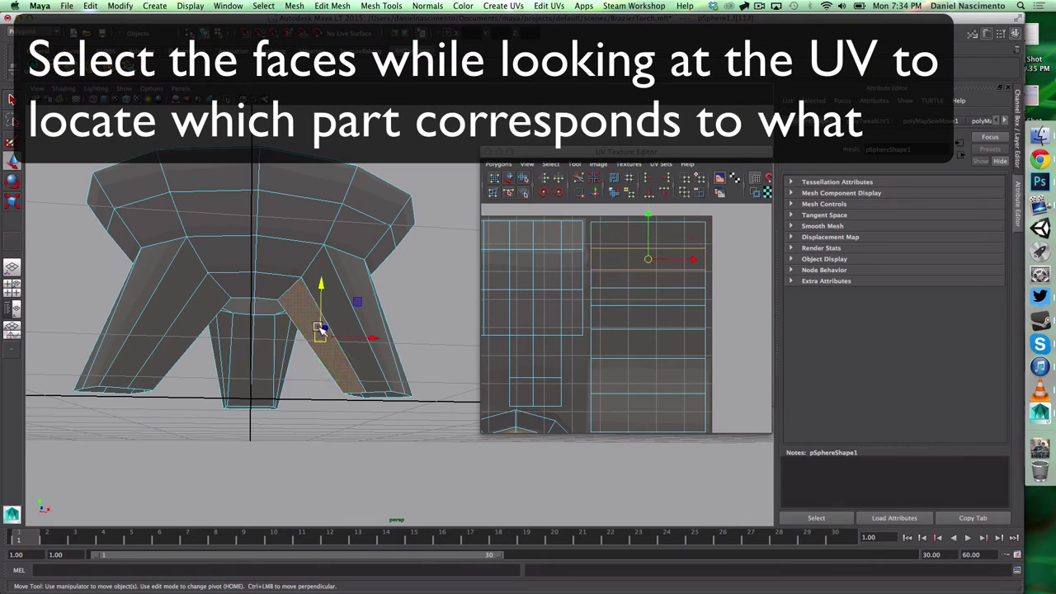
- Switch to Photoshop, draw a four-point shape about 219 by 67 px over the second right-hand leg strip and darken its fill
{"action": "left_click", "coordinate": [1038, 186]}
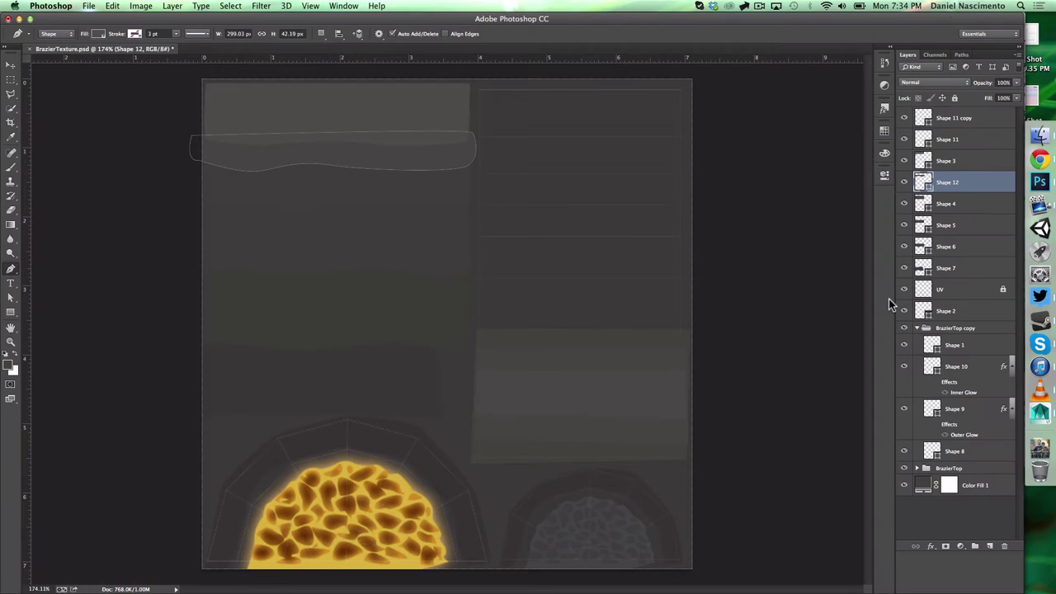
{"action": "left_click", "coordinate": [478, 174]}
{"action": "left_click", "coordinate": [686, 174]}
{"action": "left_click", "coordinate": [685, 235]}
{"action": "double_click", "coordinate": [922, 182]}
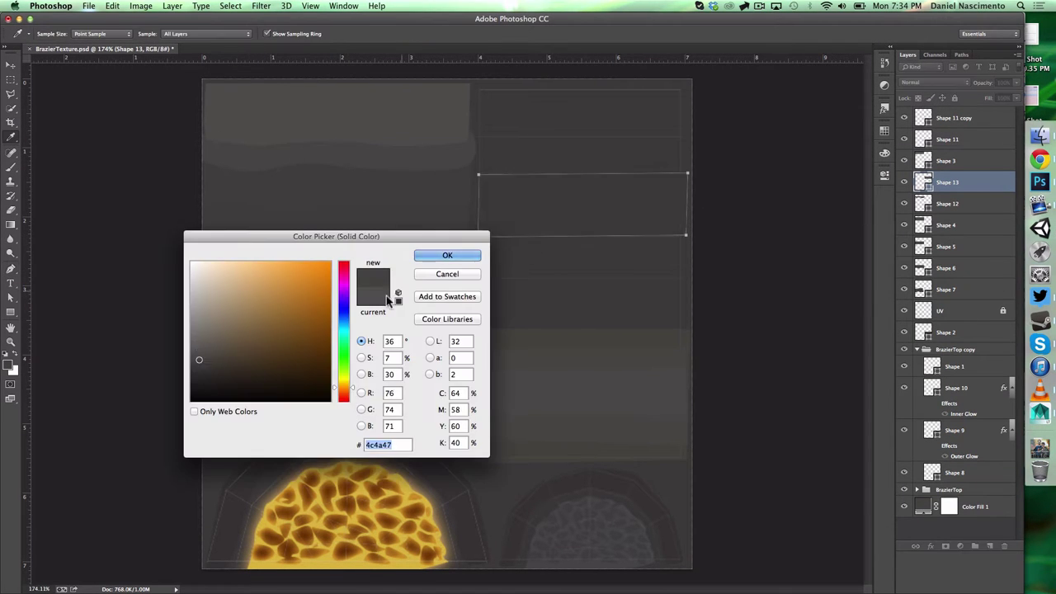
{"action": "left_click", "coordinate": [450, 257]}
- Draw another four-point shape below Shape 13, above the lighter leg strip, and adjust its fill to a warm dark grey
{"action": "left_click", "coordinate": [477, 315]}
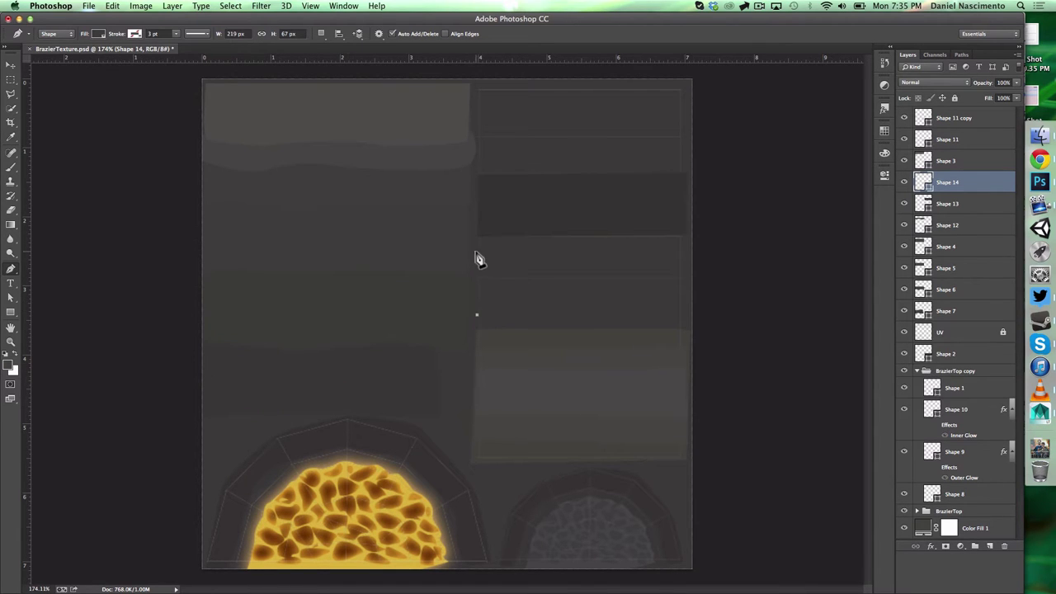
{"action": "double_click", "coordinate": [922, 185]}
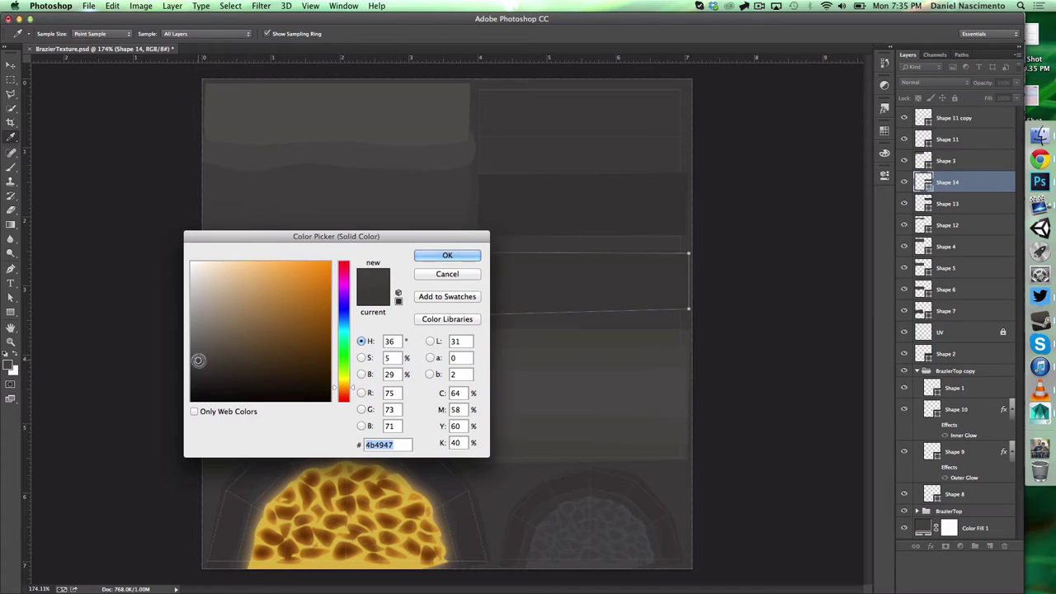
{"action": "left_click", "coordinate": [447, 255]}
{"action": "double_click", "coordinate": [922, 182]}
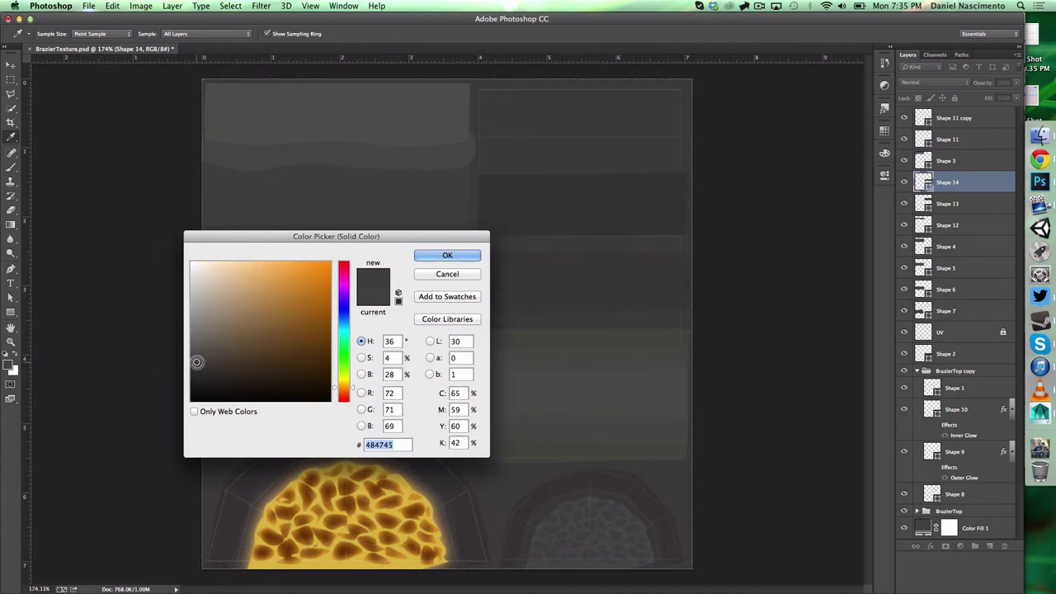
{"action": "left_click", "coordinate": [199, 359]}
{"action": "left_click", "coordinate": [417, 258]}
- Duplicate Shape 14, squash the copy vertically into a narrower inner band and adjust its dark grey fill
{"action": "right_click", "coordinate": [956, 182]}
{"action": "left_click", "coordinate": [915, 221]}
{"action": "key", "text": "Return"}
{"action": "key", "text": "super+t"}
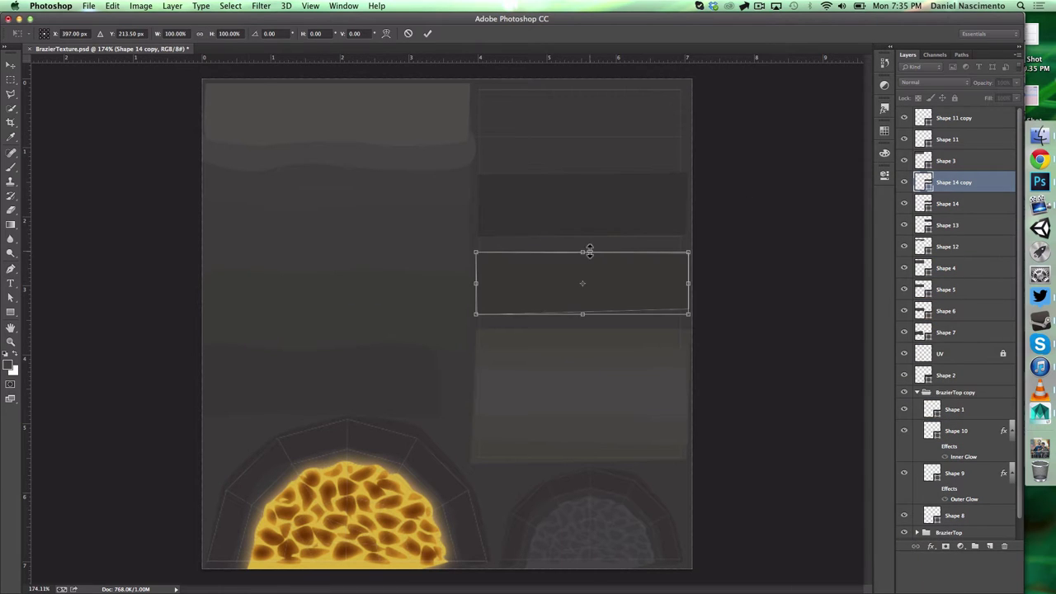
{"action": "left_click_drag", "start_coordinate": [587, 252], "coordinate": [587, 264]}
{"action": "left_click_drag", "start_coordinate": [584, 313], "coordinate": [585, 297]}
{"action": "key", "text": "Return"}
{"action": "double_click", "coordinate": [923, 182]}
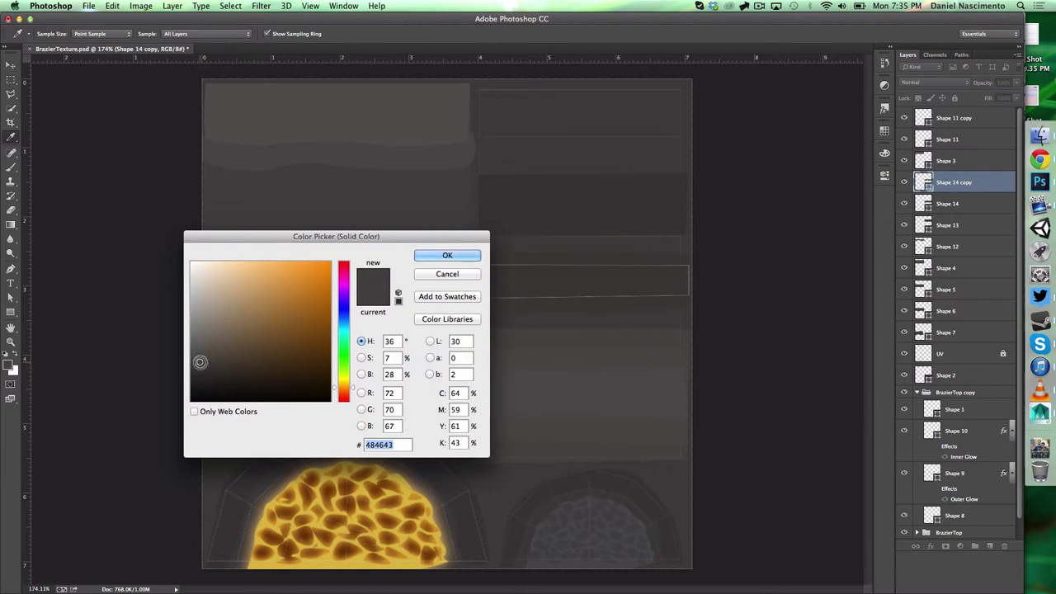
{"action": "left_click", "coordinate": [445, 256]}
- Duplicate Shape 14 and its copy together and place the duplicates over the uppermost right-hand strips
{"action": "left_click", "coordinate": [976, 203], "text": "shift"}
{"action": "right_click", "coordinate": [966, 203]}
{"action": "left_click", "coordinate": [893, 221]}
{"action": "key", "text": "Return"}
{"action": "left_click", "coordinate": [11, 66]}
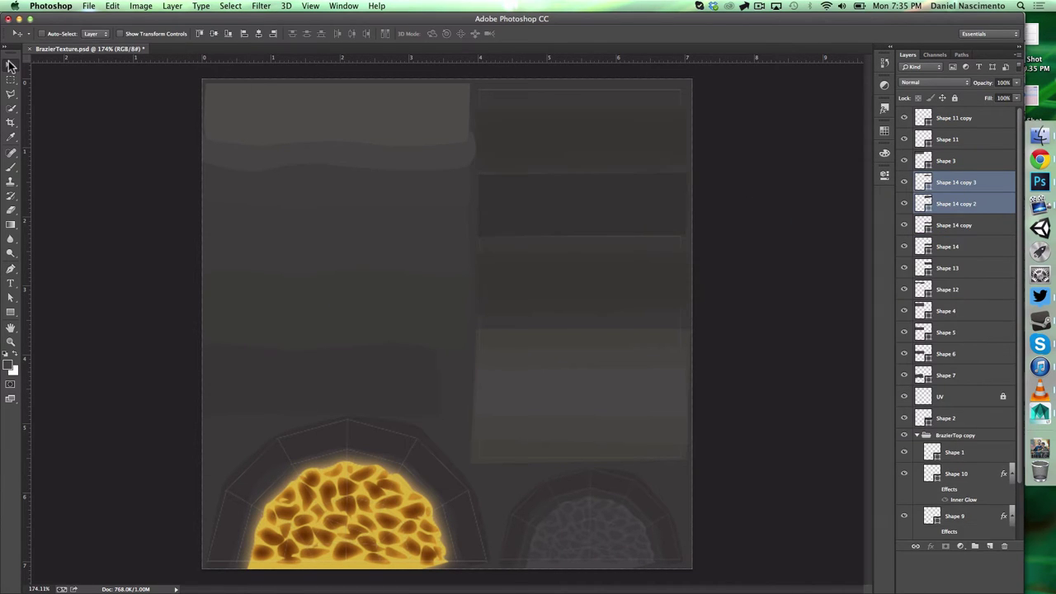
- Switch to Maya, select and frame the lit brazier, and close the UV Texture Editor
{"action": "left_click", "coordinate": [1043, 418]}
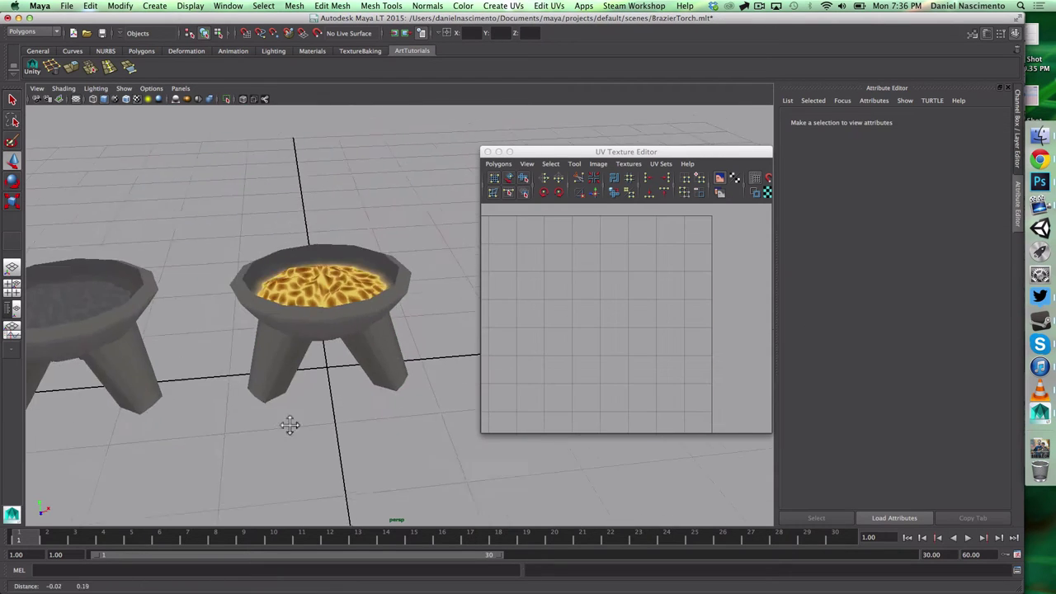
{"action": "scroll", "coordinate": [287, 429], "scroll_direction": "down", "scroll_amount": 5}
{"action": "left_click_drag", "start_coordinate": [291, 417], "coordinate": [136, 404], "text": "alt"}
{"action": "left_click", "coordinate": [264, 342]}
{"action": "key", "text": "f"}
{"action": "left_click", "coordinate": [488, 152]}
- Examine the updated leg and bowl textures on the braziers from several angles and distances
{"action": "left_click_drag", "start_coordinate": [524, 332], "coordinate": [223, 356], "text": "alt"}
{"action": "left_click", "coordinate": [569, 388]}
{"action": "mouse_move", "coordinate": [607, 400]}
{"action": "left_mouse_down", "text": "alt"}
{"action": "mouse_move", "coordinate": [238, 380]}
{"action": "mouse_move", "coordinate": [355, 420]}
{"action": "mouse_move", "coordinate": [593, 404]}
{"action": "left_mouse_up", "text": "alt"}
{"action": "left_click_drag", "start_coordinate": [412, 391], "coordinate": [599, 399], "text": "alt"}
{"action": "scroll", "coordinate": [599, 400], "scroll_direction": "down", "scroll_amount": 5}
{"action": "left_click_drag", "start_coordinate": [338, 359], "coordinate": [451, 344], "text": "alt"}
{"action": "scroll", "coordinate": [541, 402], "scroll_direction": "up", "scroll_amount": 8}
{"action": "mouse_move", "coordinate": [541, 402]}
{"action": "left_mouse_down", "text": "alt"}
{"action": "mouse_move", "coordinate": [622, 399]}
{"action": "mouse_move", "coordinate": [523, 365]}
{"action": "mouse_move", "coordinate": [557, 398]}
{"action": "left_mouse_up", "text": "alt"}
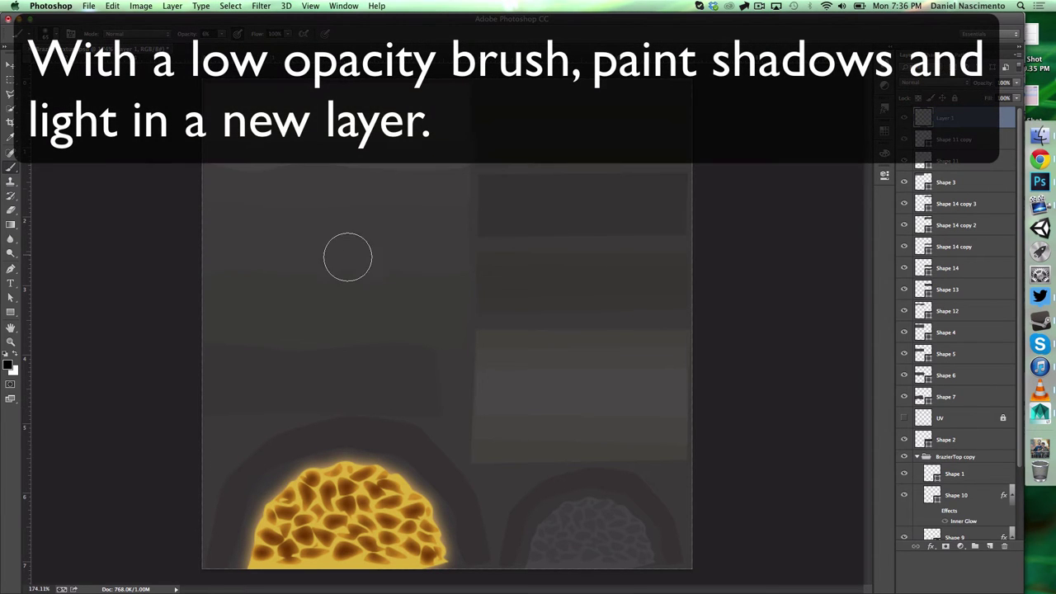
- Choose a dark grey brush colour and softly shade the area around the lit coals on Layer 1 at 12% opacity
{"action": "right_click", "coordinate": [363, 273]}
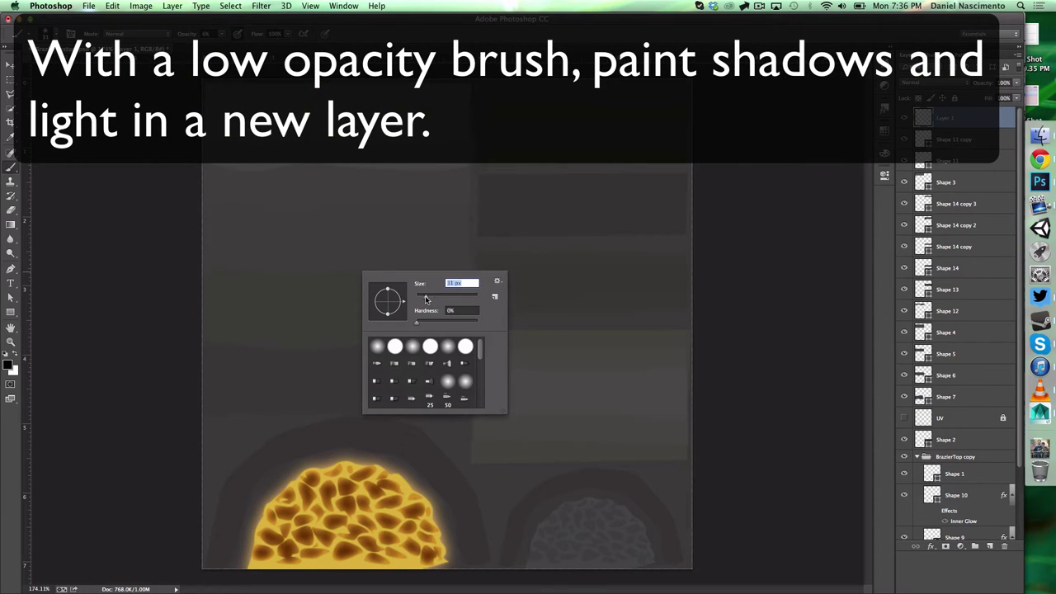
{"action": "left_click", "coordinate": [9, 365]}
{"action": "key", "text": "Return"}
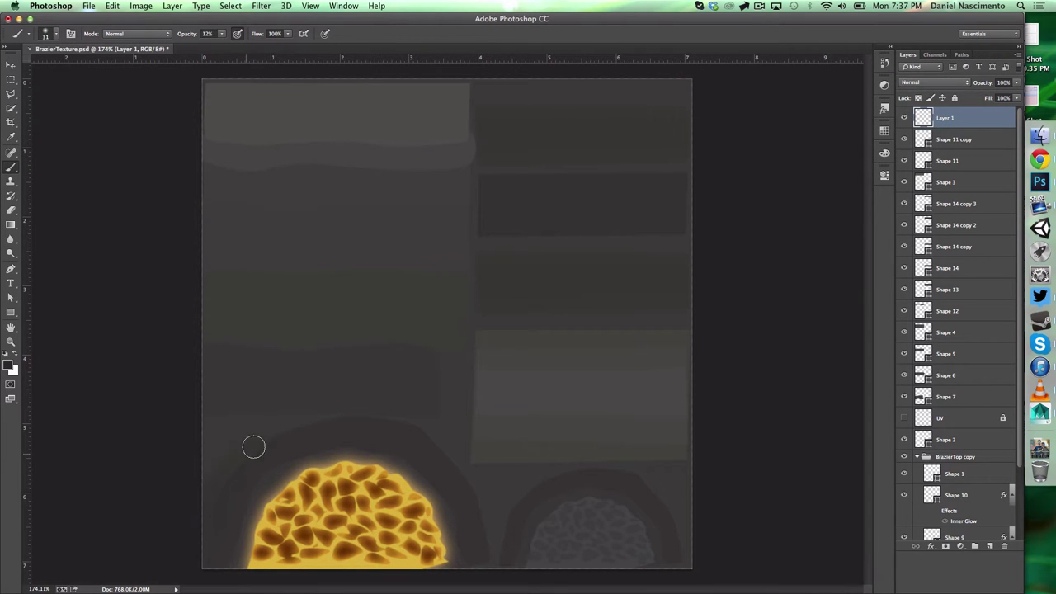
{"action": "left_click", "coordinate": [10, 365]}
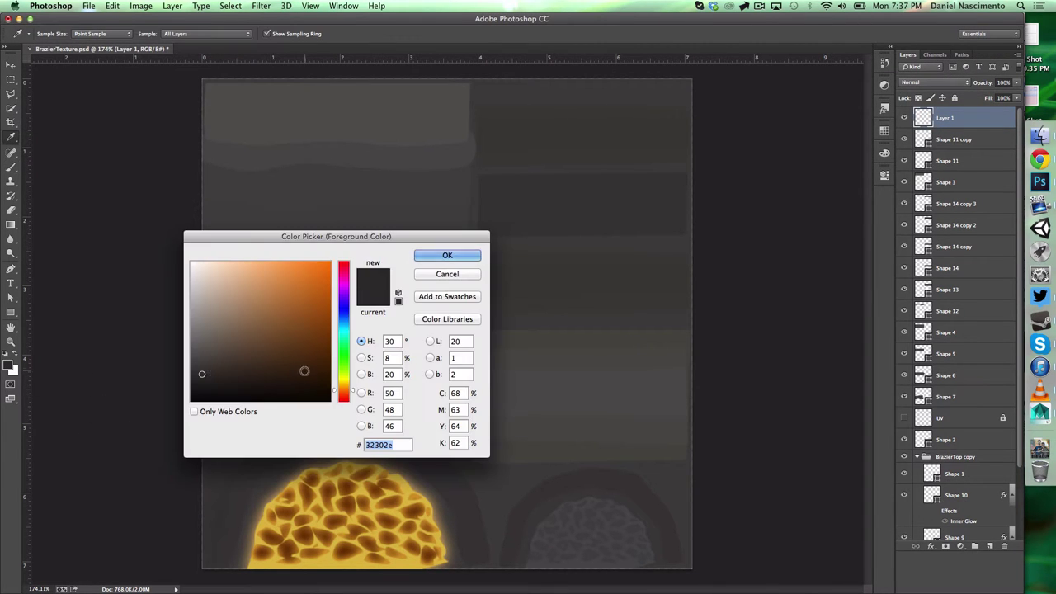
{"action": "left_click", "coordinate": [434, 257]}
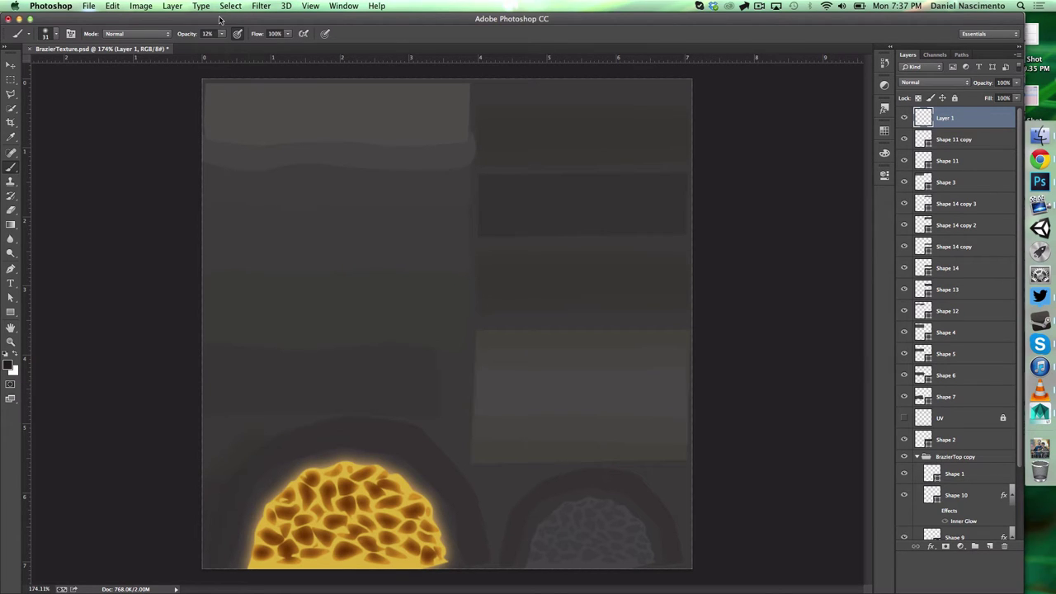
- Enlarge the brush to 150 px and paint broad dark shadows over the left-hand strips at 9% opacity
{"action": "right_click", "coordinate": [234, 414]}
{"action": "key", "text": "Return"}
{"action": "right_click", "coordinate": [344, 389]}
{"action": "type", "text": "150"}
{"action": "key", "text": "Return"}
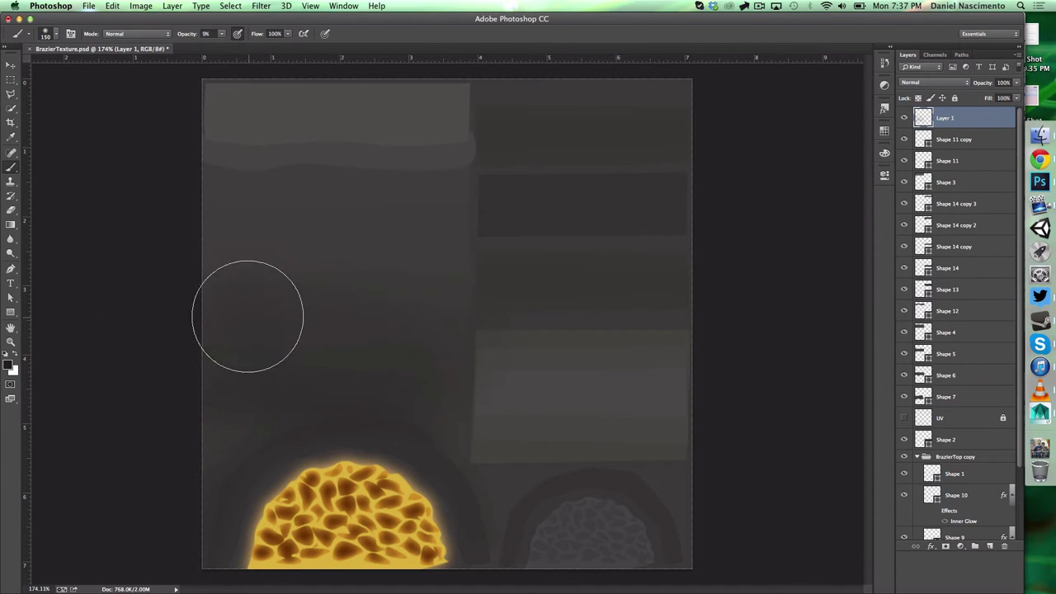
- Lower the brush opacity to 7% and paint soft white highlights along the uppermost left-hand strip
{"action": "left_click", "coordinate": [141, 6]}
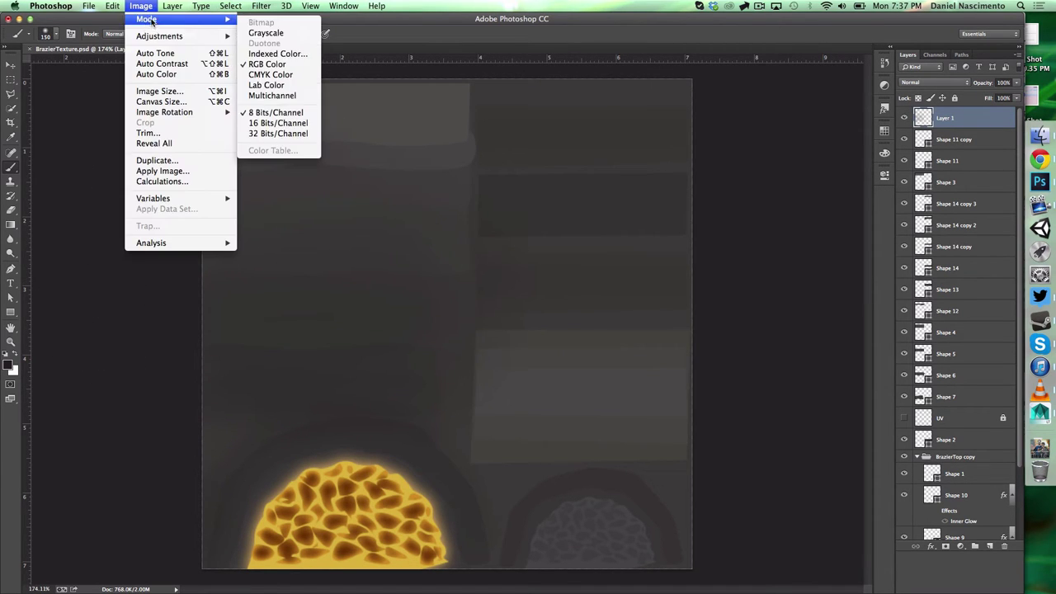
{"action": "key", "text": "Escape"}
{"action": "key", "text": "x"}
{"action": "left_click_drag", "start_coordinate": [215, 107], "coordinate": [328, 108]}
{"action": "right_click", "coordinate": [376, 128]}
{"action": "left_click", "coordinate": [221, 33]}
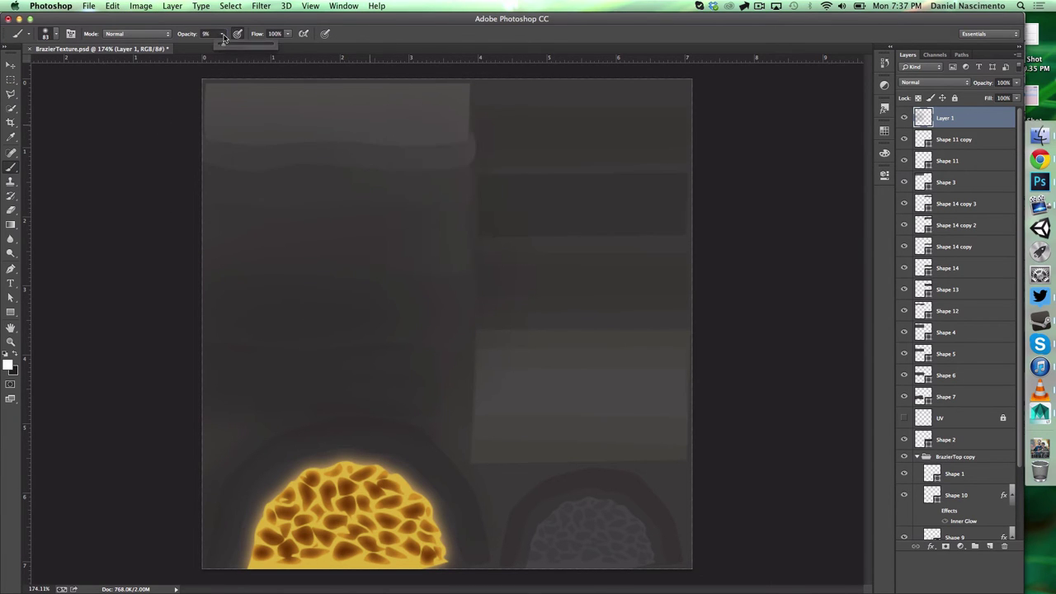
{"action": "left_click_drag", "start_coordinate": [231, 89], "coordinate": [377, 92]}
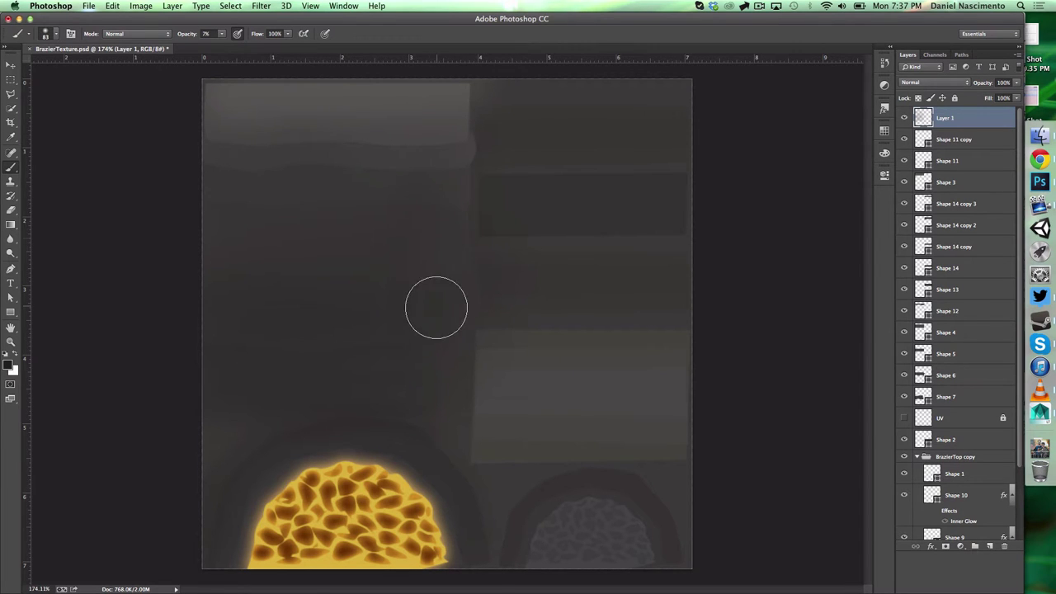
- Compare the texture with and without Layer 1, and paint dark shading down the inner side of the right-hand strips
{"action": "left_click", "coordinate": [906, 119]}
{"action": "left_click", "coordinate": [907, 119]}
{"action": "key", "text": "e"}
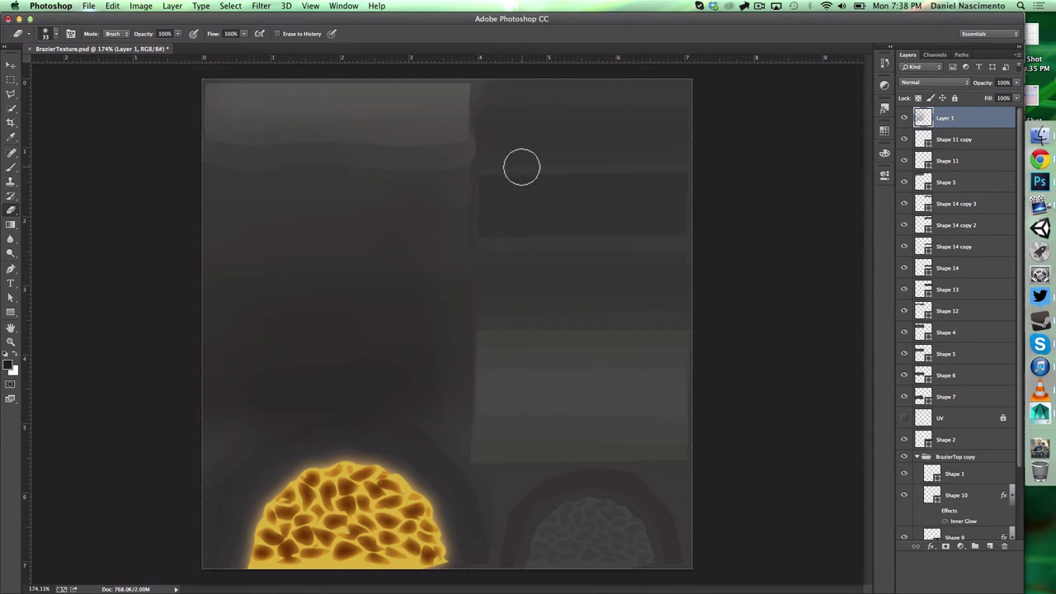
{"action": "key", "text": "b"}
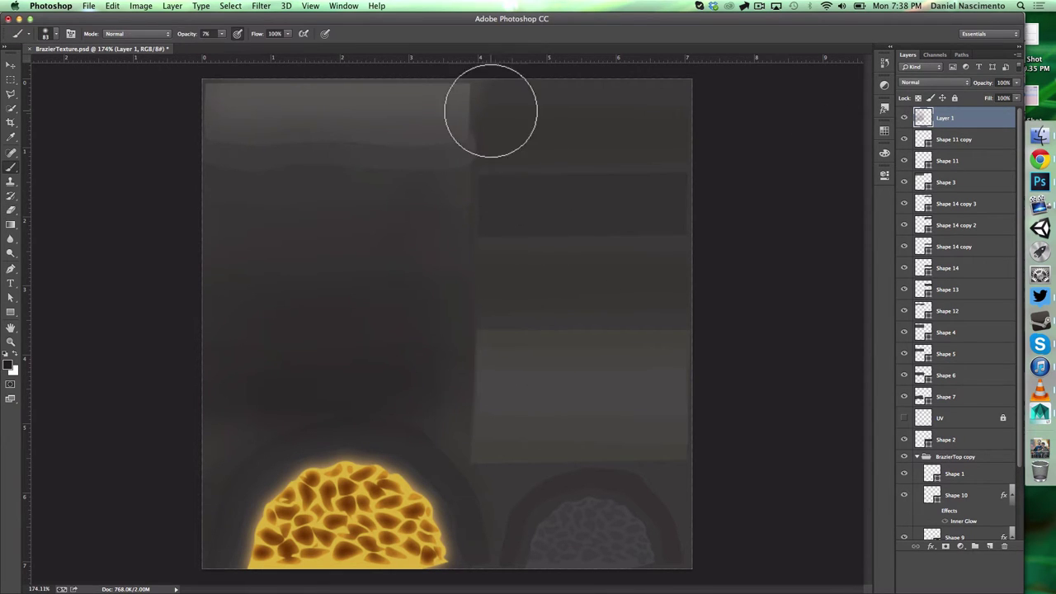
{"action": "mouse_move", "coordinate": [491, 426]}
{"action": "left_mouse_down"}
{"action": "mouse_move", "coordinate": [497, 169]}
{"action": "mouse_move", "coordinate": [535, 184]}
{"action": "mouse_move", "coordinate": [579, 172]}
{"action": "mouse_move", "coordinate": [509, 91]}
{"action": "mouse_move", "coordinate": [509, 464]}
{"action": "mouse_move", "coordinate": [603, 65]}
{"action": "mouse_move", "coordinate": [487, 388]}
{"action": "mouse_move", "coordinate": [494, 335]}
{"action": "left_mouse_up"}
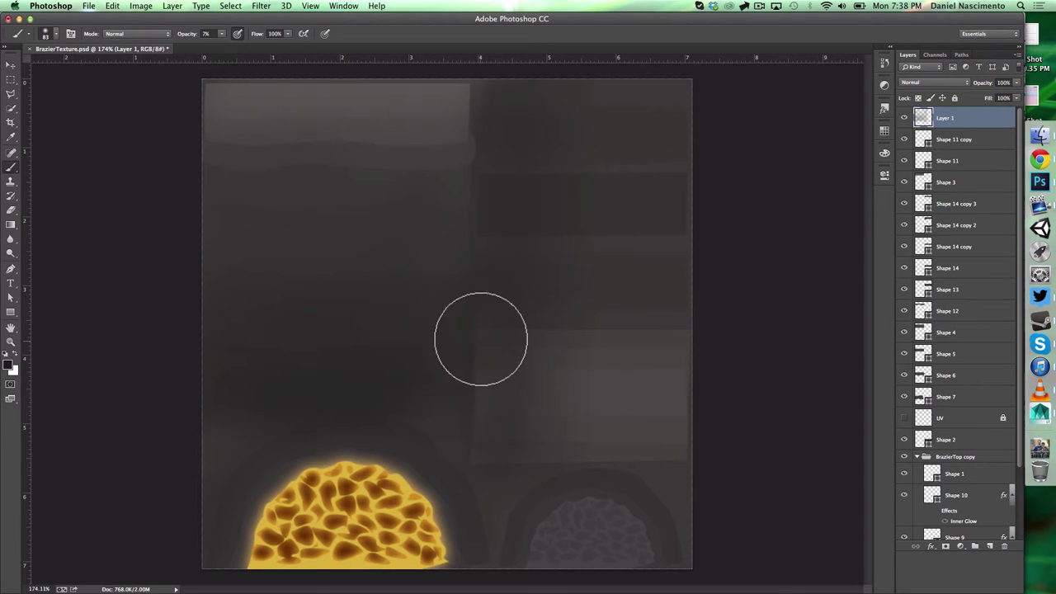
- Set the brush size to 121 px and paint faint white light along the outer edge of the right-hand strips
{"action": "key", "text": "x"}
{"action": "right_click", "coordinate": [644, 216]}
{"action": "left_click_drag", "start_coordinate": [716, 199], "coordinate": [723, 199]}
{"action": "left_click", "coordinate": [685, 140]}
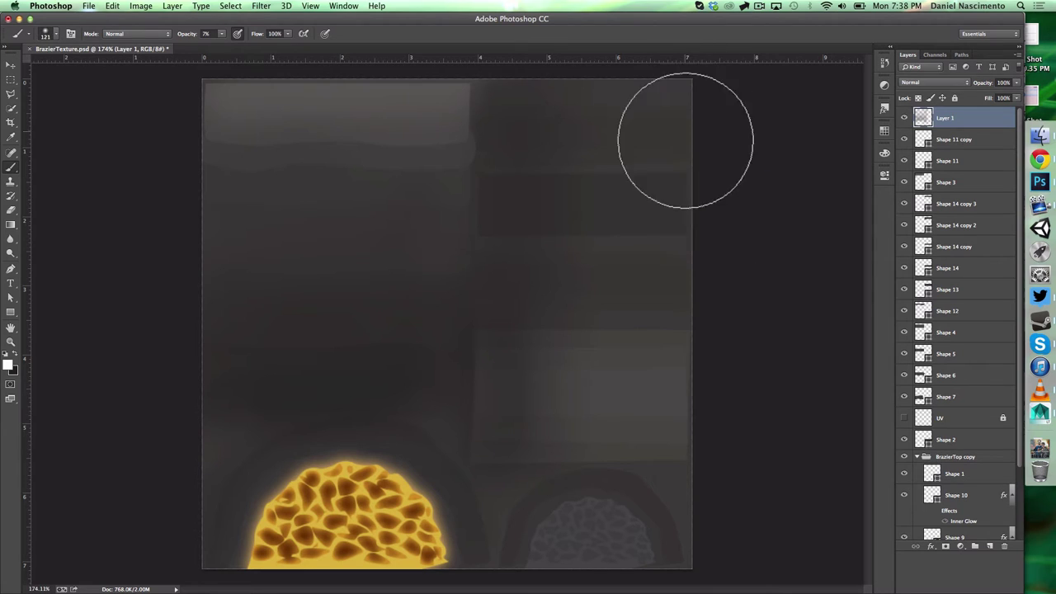
- Sample grey from the light right-hand patch, soften the shading with it and lower Layer 1's opacity to 60%
{"action": "left_click", "coordinate": [8, 363]}
{"action": "left_click", "coordinate": [629, 358]}
{"action": "key", "text": "Return"}
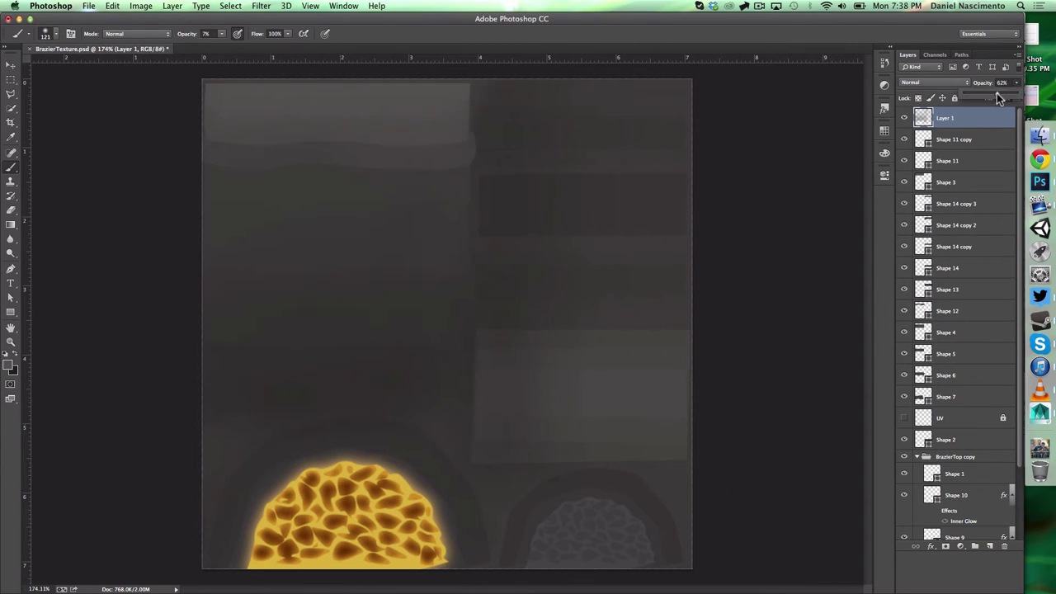
{"action": "left_click_drag", "start_coordinate": [997, 93], "coordinate": [995, 93]}
- Add a new layer and paint sampled yellow glow over the lit coals with a 49 px brush
{"action": "left_click", "coordinate": [990, 547]}
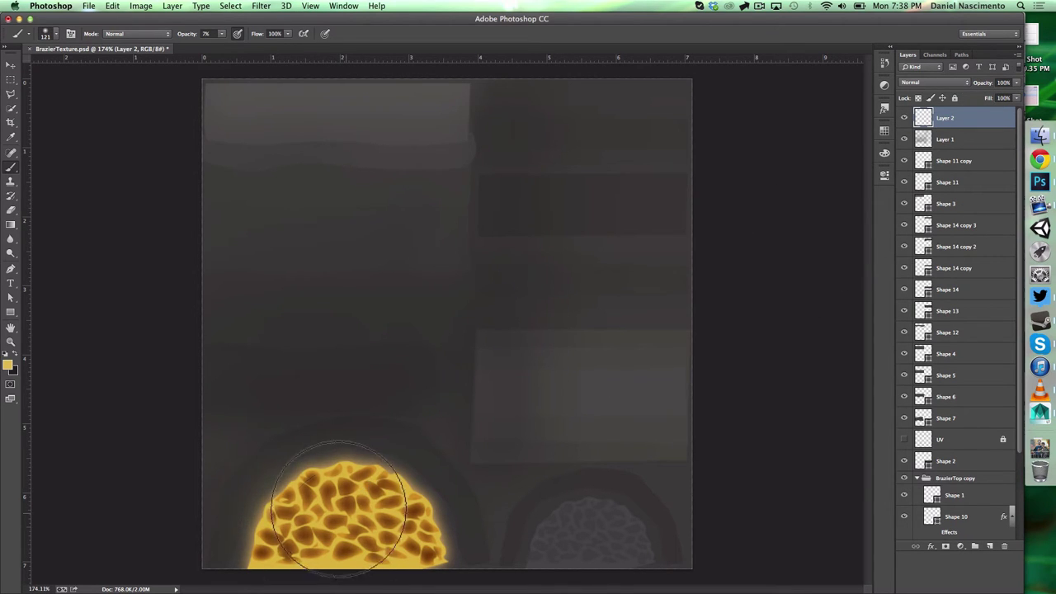
{"action": "right_click", "coordinate": [334, 522]}
{"action": "left_click_drag", "start_coordinate": [427, 476], "coordinate": [422, 476]}
{"action": "left_click", "coordinate": [279, 516]}
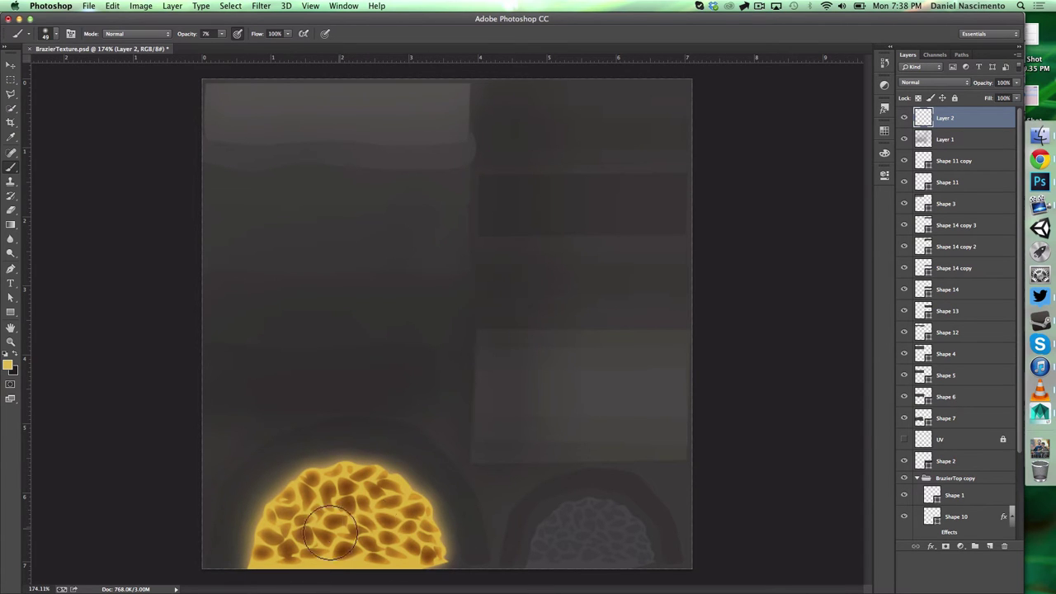
- Change the brush colour to a dark red and tint parts of the lit coals on Layer 2
{"action": "left_click", "coordinate": [10, 366]}
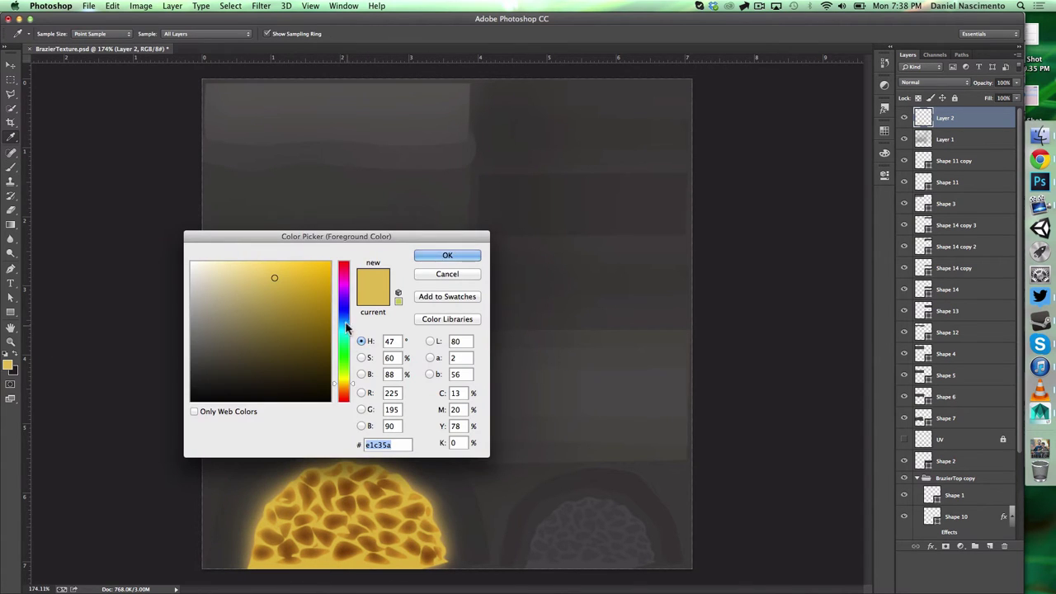
{"action": "left_click", "coordinate": [345, 266]}
{"action": "left_click", "coordinate": [293, 328]}
{"action": "left_click", "coordinate": [344, 399]}
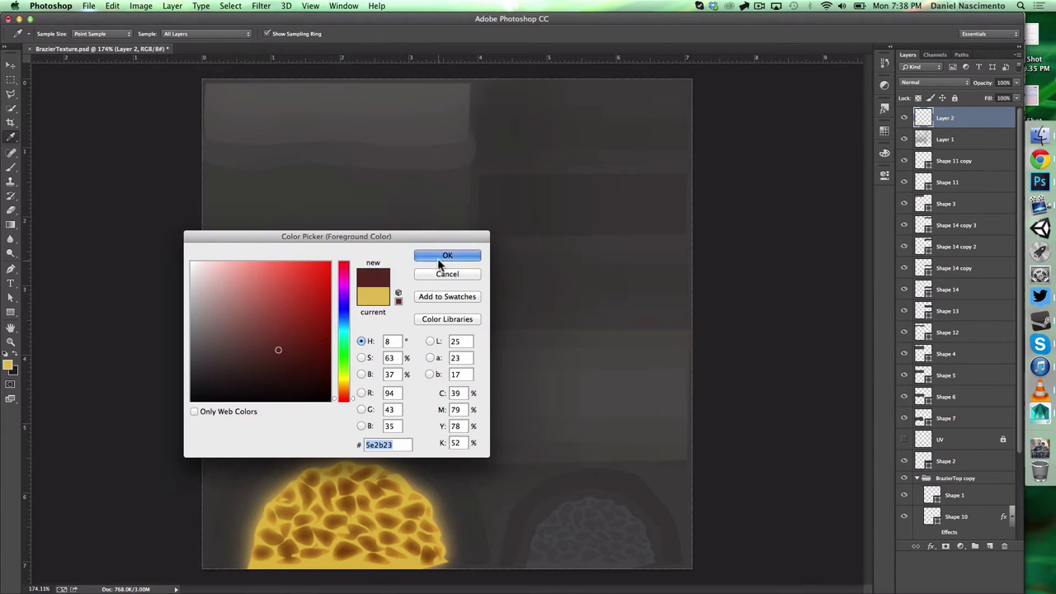
{"action": "left_click", "coordinate": [286, 357]}
{"action": "left_click", "coordinate": [437, 259]}
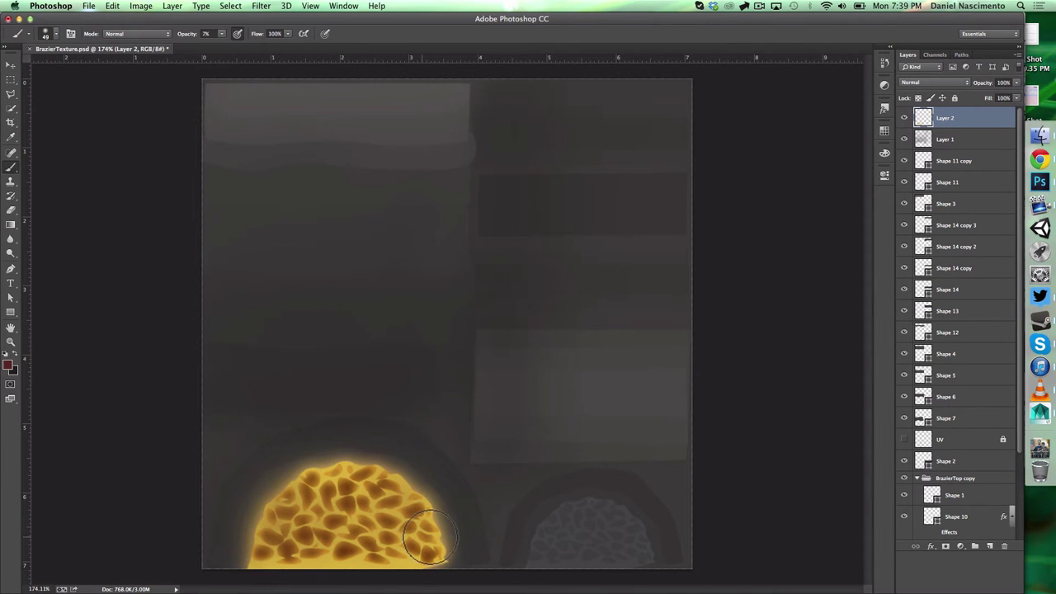
- Paint a brighter red over the lit coals and blend in yellow sampled from their glowing gaps
{"action": "left_click", "coordinate": [9, 365]}
{"action": "left_click", "coordinate": [283, 292]}
{"action": "left_click", "coordinate": [421, 260]}
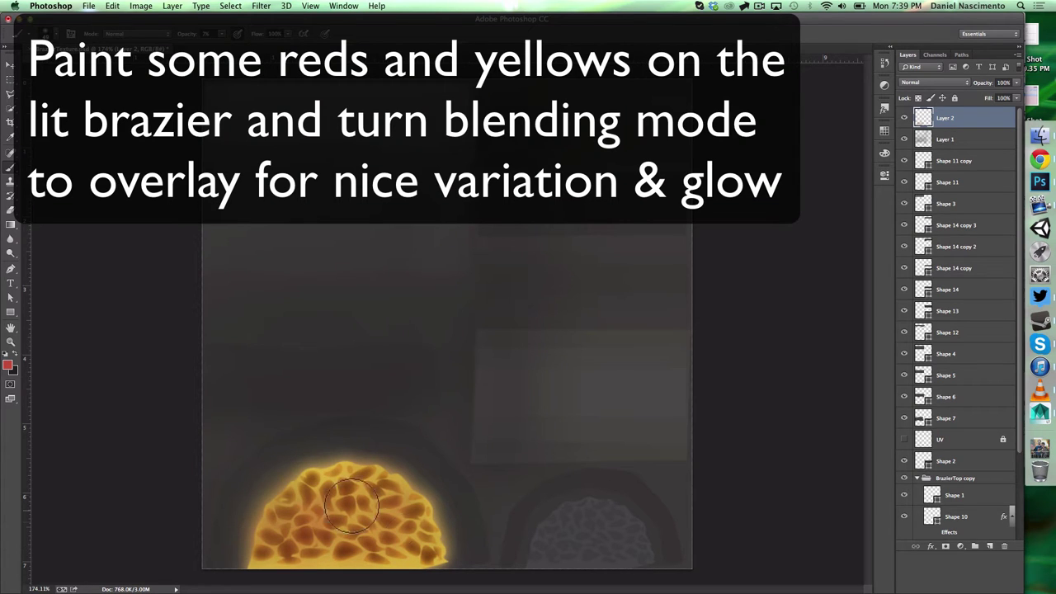
{"action": "left_click", "coordinate": [329, 473], "text": "alt"}
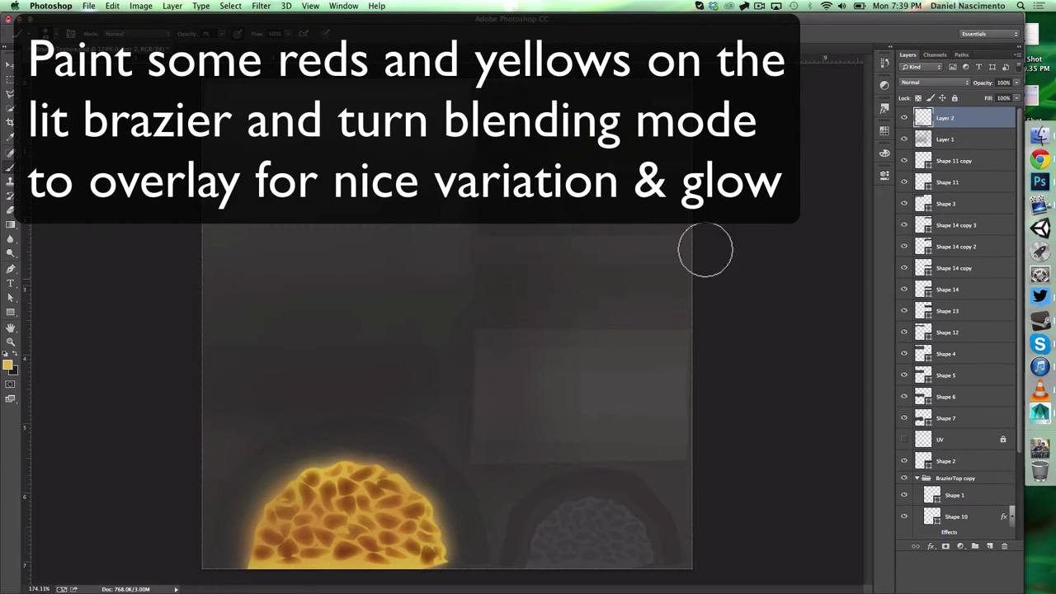
- Set Layer 2's blending mode to Overlay and compare the coals with the layer hidden and shown
{"action": "left_click", "coordinate": [932, 83]}
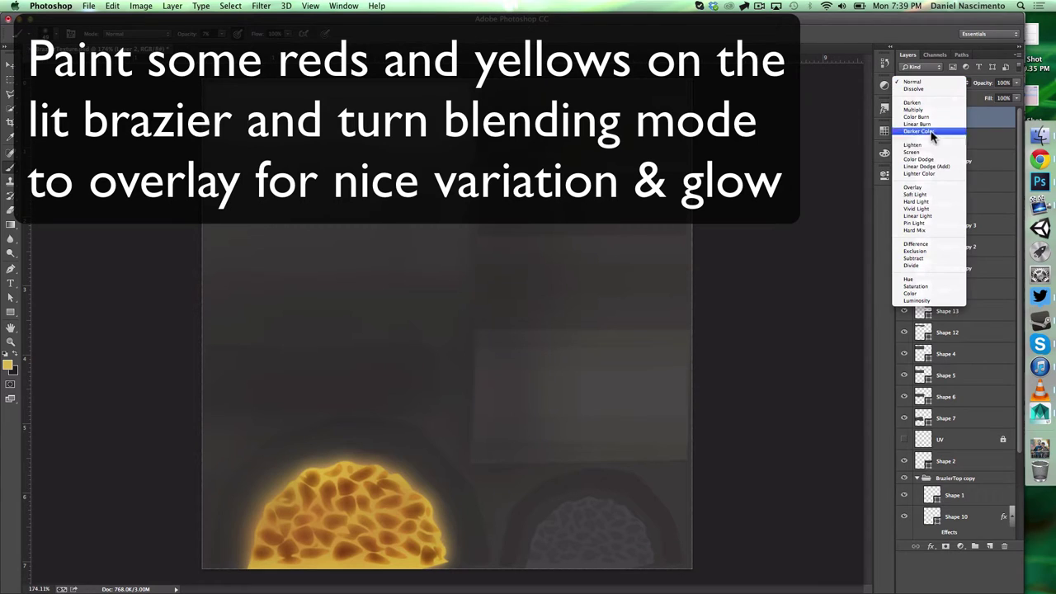
{"action": "left_click", "coordinate": [927, 188]}
{"action": "left_click", "coordinate": [907, 119]}
{"action": "left_click", "coordinate": [908, 119]}
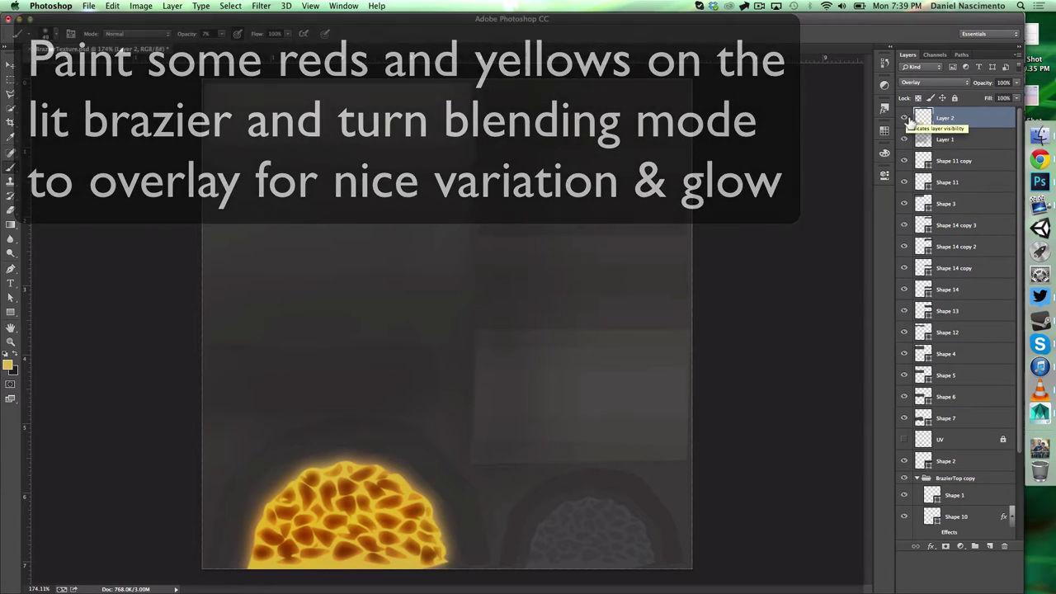
- Add a new layer and paint dark shading over the unlit coals with a soft brush reduced to 24 px
{"action": "left_click", "coordinate": [987, 546]}
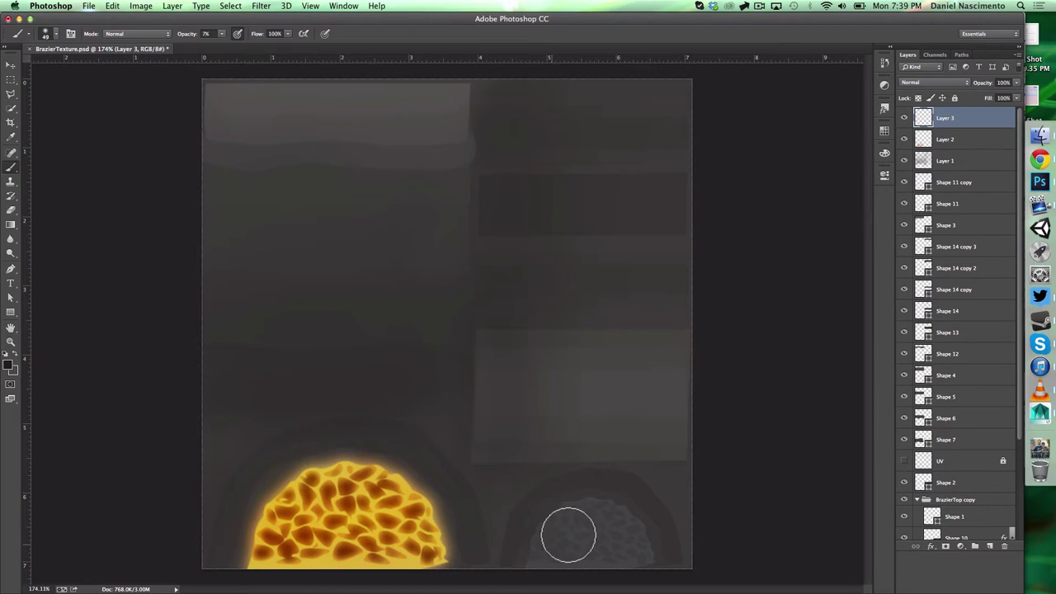
{"action": "right_click", "coordinate": [617, 555]}
{"action": "left_click_drag", "start_coordinate": [704, 478], "coordinate": [699, 478]}
{"action": "left_click_drag", "start_coordinate": [575, 513], "coordinate": [557, 507]}
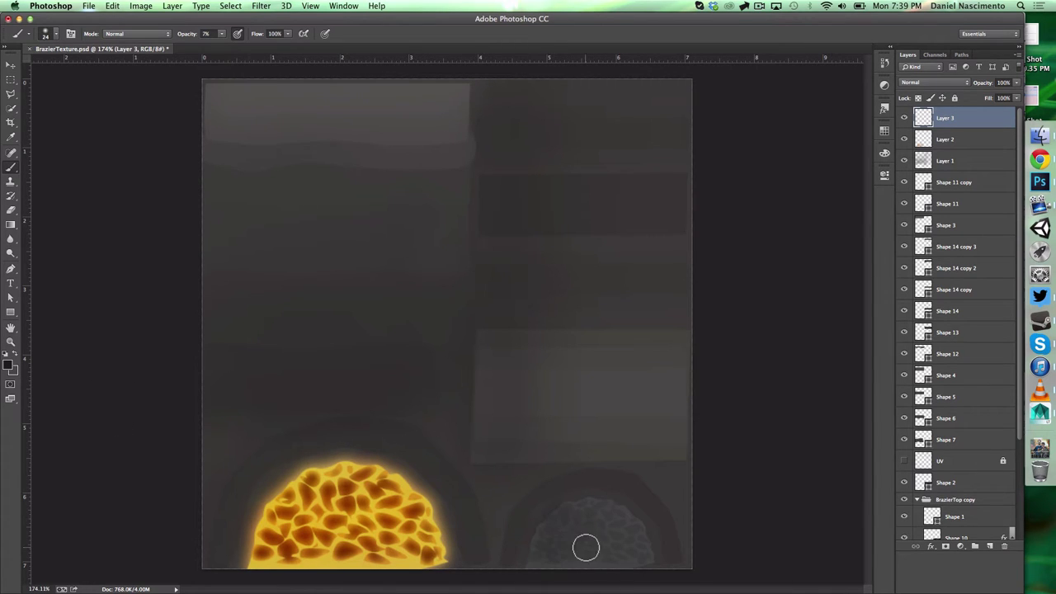
{"action": "right_click", "coordinate": [559, 513]}
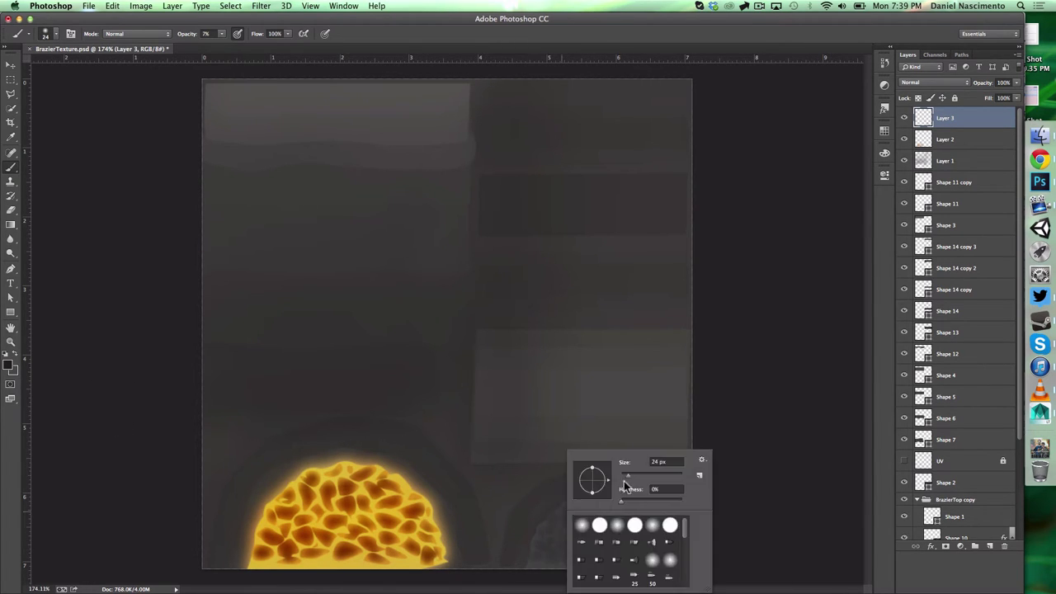
{"action": "key", "text": "Return"}
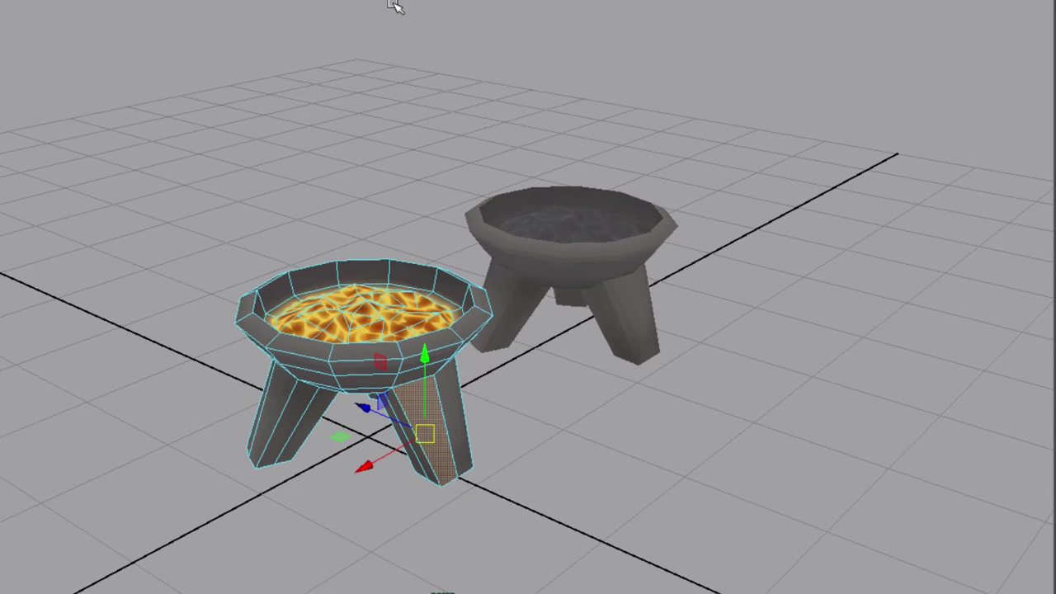
- Open the UV Texture Editor in Maya and switch the lit brazier to UV selection
{"action": "left_click", "coordinate": [683, 0]}
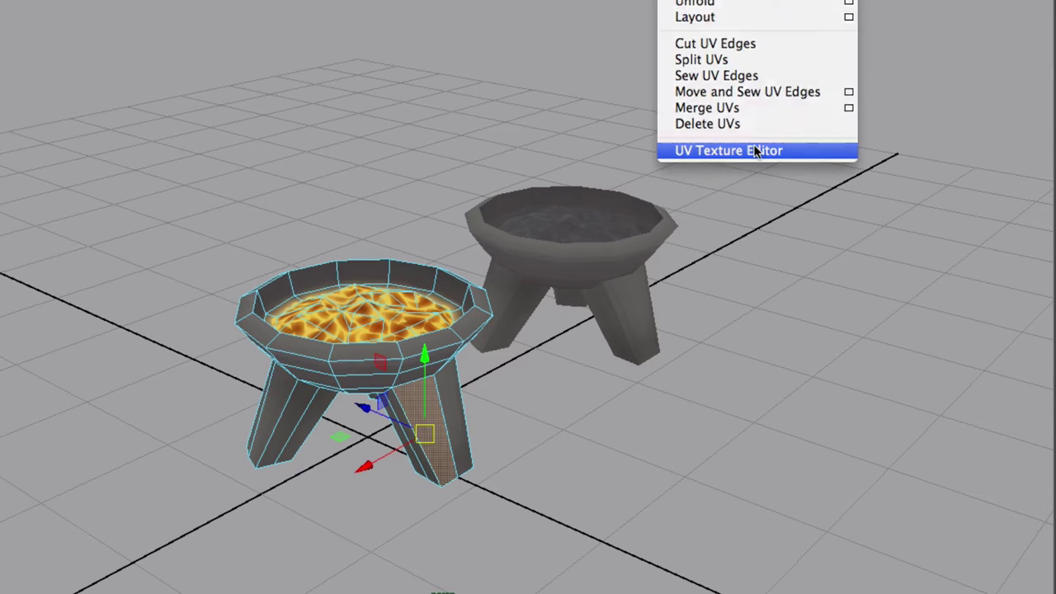
{"action": "left_click", "coordinate": [755, 151]}
{"action": "scroll", "coordinate": [763, 224], "scroll_direction": "down", "scroll_amount": 5}
{"action": "middle_click_drag", "start_coordinate": [810, 287], "coordinate": [802, 251], "text": "alt"}
{"action": "right_click_drag", "start_coordinate": [487, 338], "coordinate": [536, 346]}
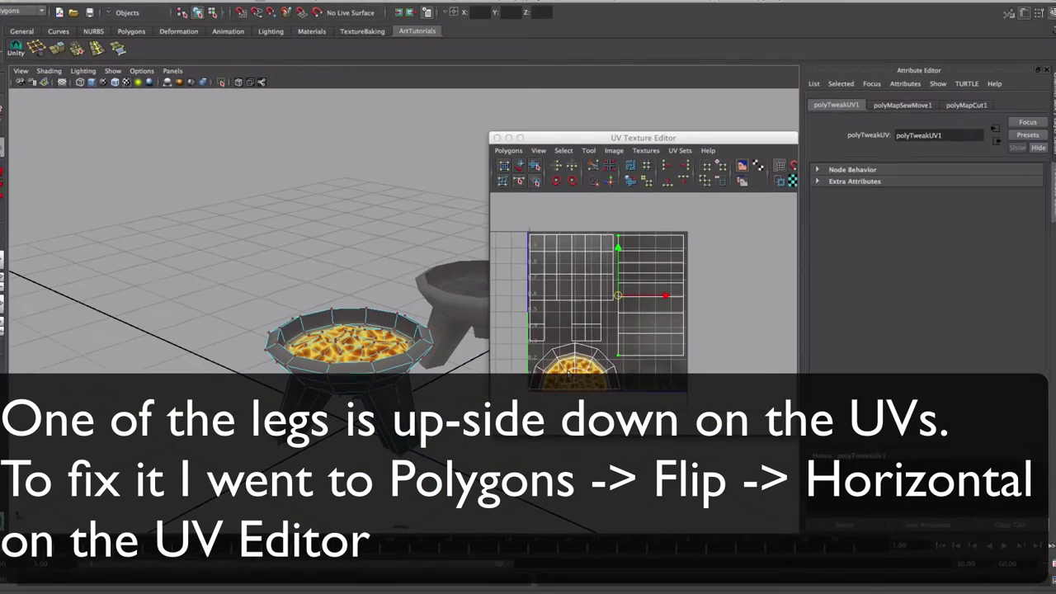
- Select the lit brazier's upside-down leg UV shell and flip it horizontally in local coordinates
{"action": "right_click_drag", "start_coordinate": [836, 287], "coordinate": [838, 290], "text": "ctrl"}
{"action": "right_click_drag", "start_coordinate": [839, 290], "coordinate": [890, 267], "text": "ctrl"}
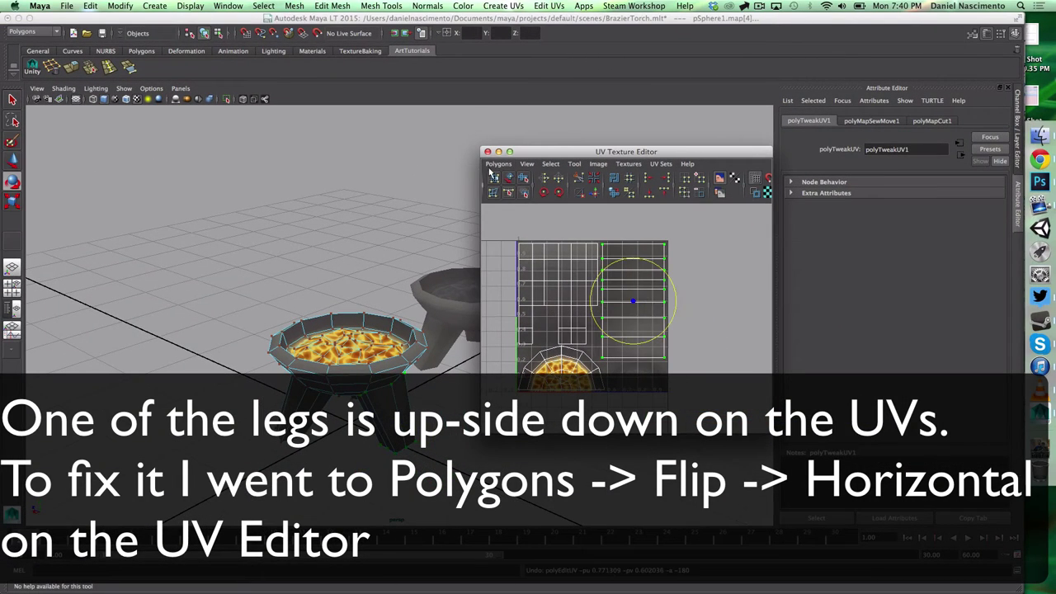
{"action": "left_click", "coordinate": [496, 164]}
{"action": "left_click", "coordinate": [578, 277]}
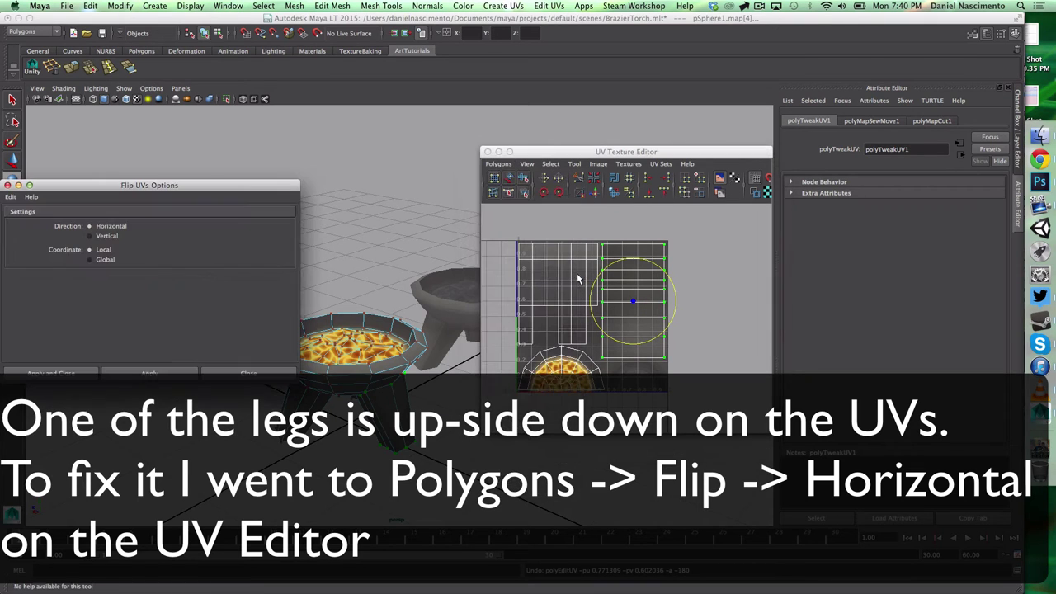
{"action": "left_click", "coordinate": [83, 373]}
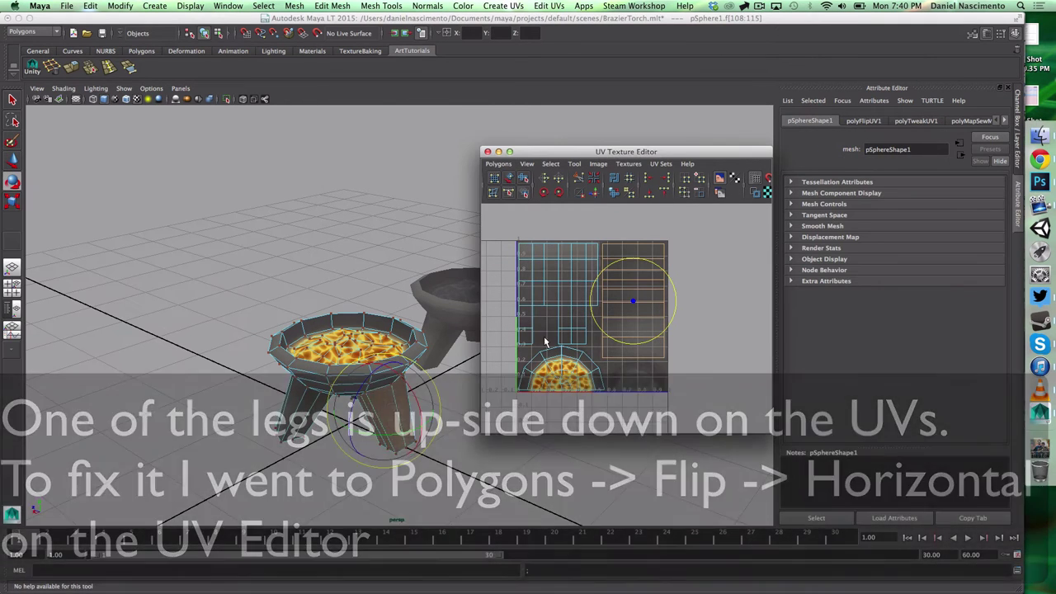
- Select the unlit brazier, pick its matching leg UV shell and flip it horizontally as well
{"action": "right_click_drag", "start_coordinate": [384, 362], "coordinate": [398, 394]}
{"action": "right_click_drag", "start_coordinate": [428, 353], "coordinate": [431, 349]}
{"action": "left_click_drag", "start_coordinate": [429, 355], "coordinate": [482, 402], "text": "alt"}
{"action": "middle_click_drag", "start_coordinate": [371, 390], "coordinate": [184, 387], "text": "alt"}
{"action": "left_click", "coordinate": [340, 424]}
{"action": "key", "text": "w"}
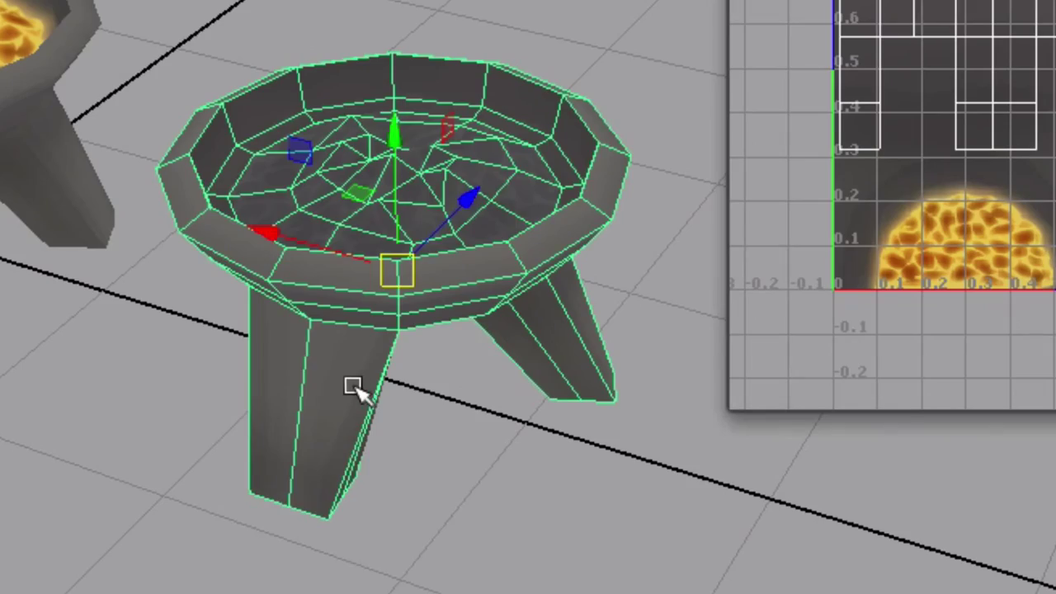
{"action": "right_click_drag", "start_coordinate": [353, 387], "coordinate": [431, 247]}
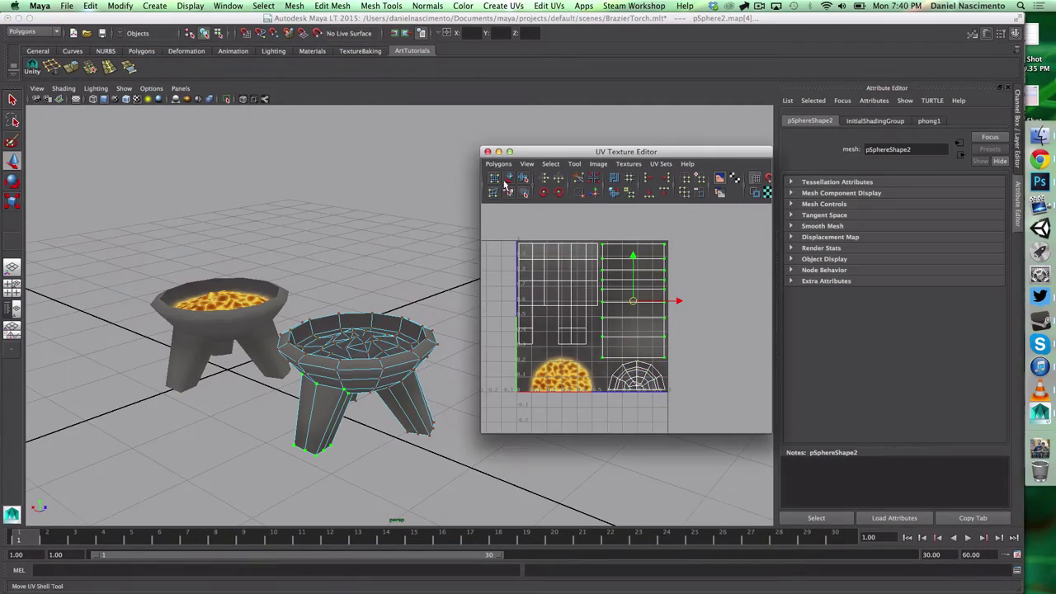
{"action": "left_click", "coordinate": [498, 164]}
{"action": "left_click", "coordinate": [581, 201]}
{"action": "left_click", "coordinate": [52, 372]}
- Return to object selection and inspect the flipped leg textures on the braziers
{"action": "right_click_drag", "start_coordinate": [348, 372], "coordinate": [350, 352]}
{"action": "left_click_drag", "start_coordinate": [411, 334], "coordinate": [487, 368], "text": "alt"}
{"action": "left_click_drag", "start_coordinate": [375, 372], "coordinate": [445, 376], "text": "alt"}
{"action": "scroll", "coordinate": [332, 371], "scroll_direction": "up", "scroll_amount": 3}
- Switch to Photoshop and touch up the dark shading on Layer 1 around the unlit bowl and lower right-hand patch
{"action": "left_click", "coordinate": [1041, 181]}
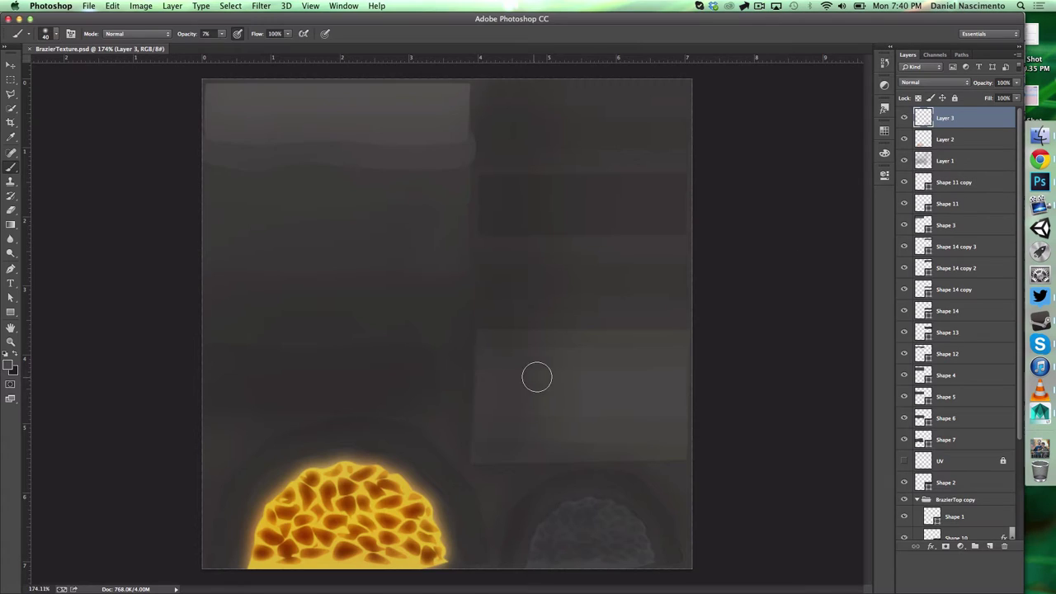
{"action": "left_click", "coordinate": [940, 162]}
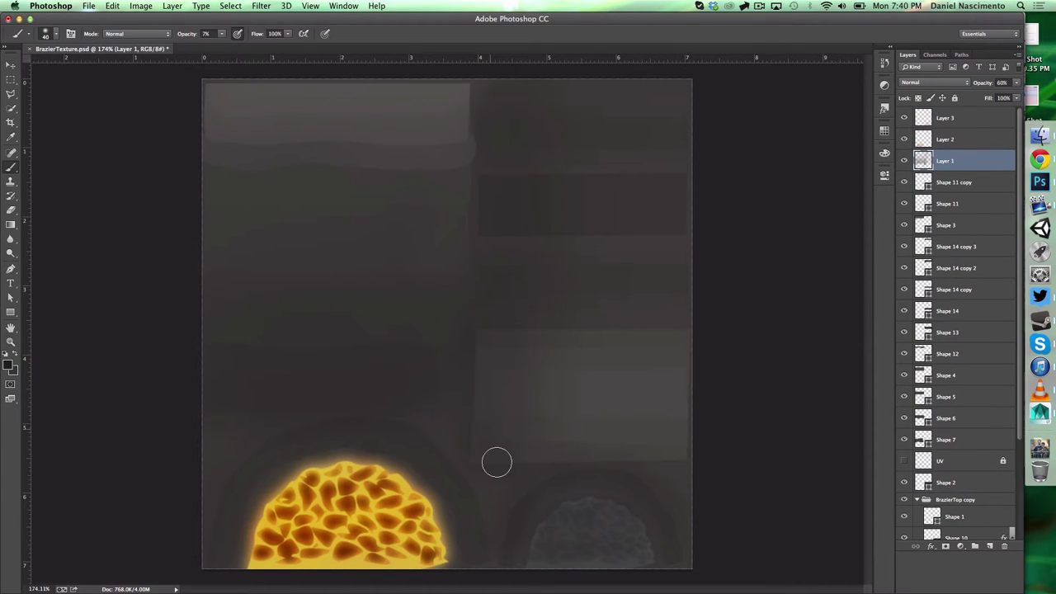
- Switch to Maya, clear the selection and examine the updated texture on both braziers
{"action": "left_click", "coordinate": [1035, 417]}
{"action": "left_click", "coordinate": [261, 248]}
{"action": "scroll", "coordinate": [262, 248], "scroll_direction": "down", "scroll_amount": 3}
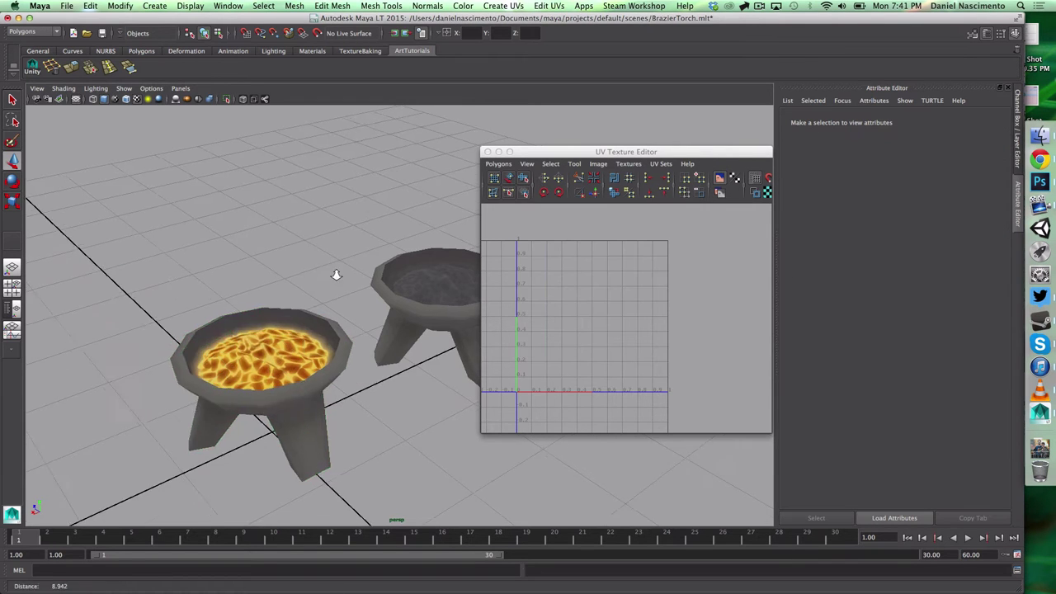
{"action": "left_click_drag", "start_coordinate": [262, 247], "coordinate": [407, 335], "text": "alt"}
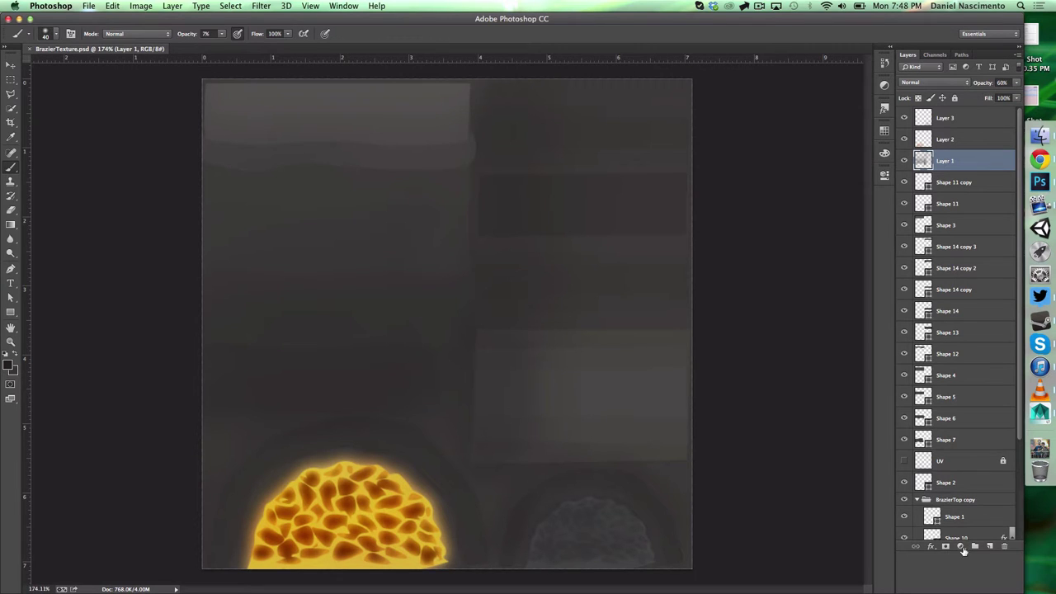
- Add a Curves adjustment layer above Layer 1 with a gentle S-shaped RGB curve to raise the texture's contrast
{"action": "left_click", "coordinate": [963, 551]}
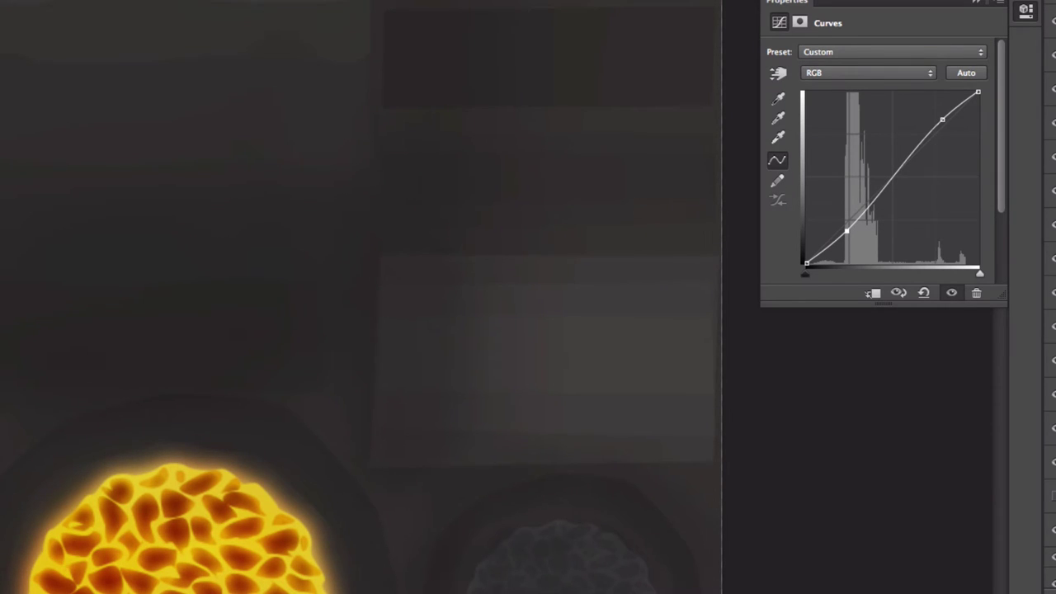
- Add a Hue/Saturation adjustment to the texture with hue -18, saturation +7 and lightness -3
{"action": "left_click", "coordinate": [952, 577]}
{"action": "left_click", "coordinate": [990, 469]}
{"action": "left_click_drag", "start_coordinate": [879, 124], "coordinate": [855, 130]}
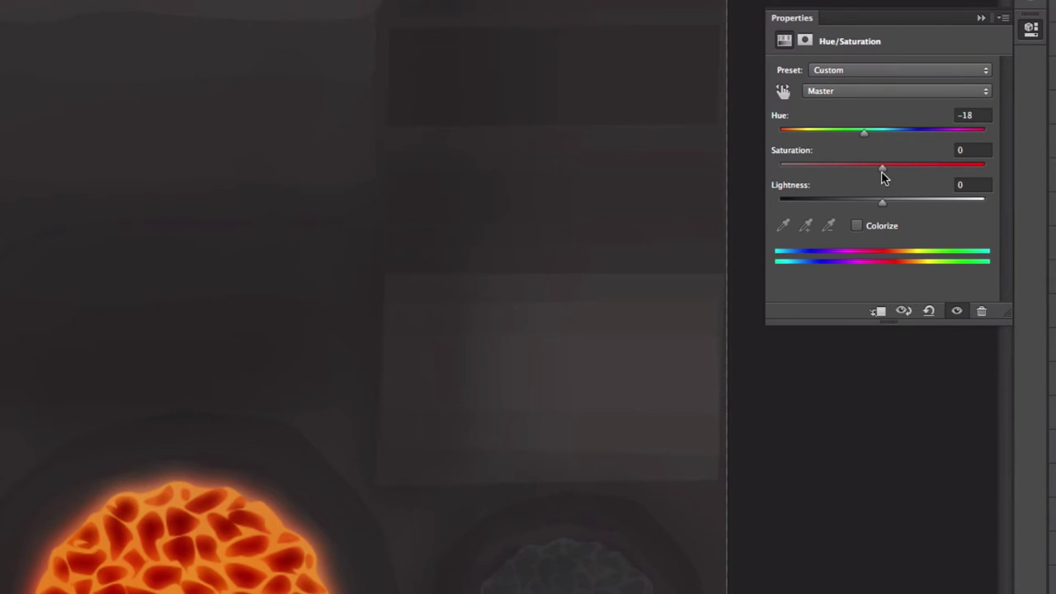
{"action": "left_click_drag", "start_coordinate": [881, 169], "coordinate": [884, 168]}
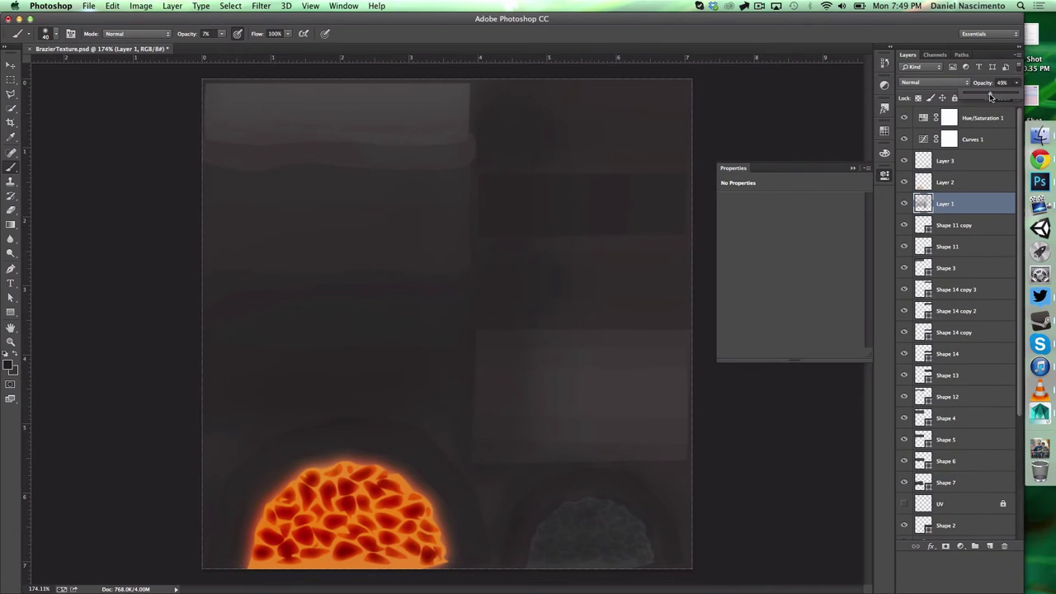
- Reduce the Hue/Saturation 1 layer's opacity to 70% and compare the texture with and without the adjustment
{"action": "left_click", "coordinate": [954, 127]}
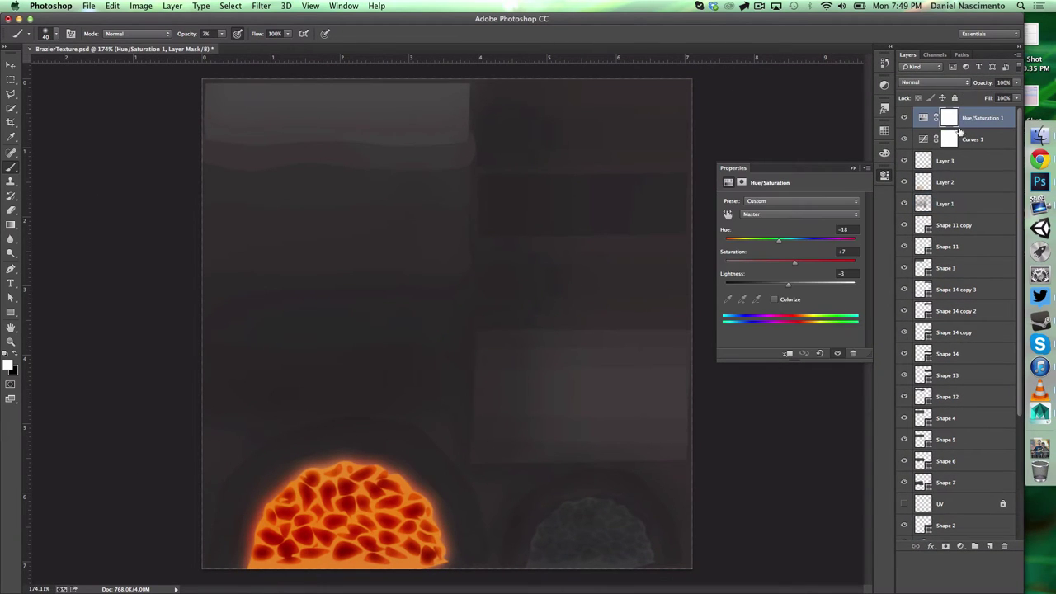
{"action": "left_click_drag", "start_coordinate": [1016, 85], "coordinate": [1001, 96]}
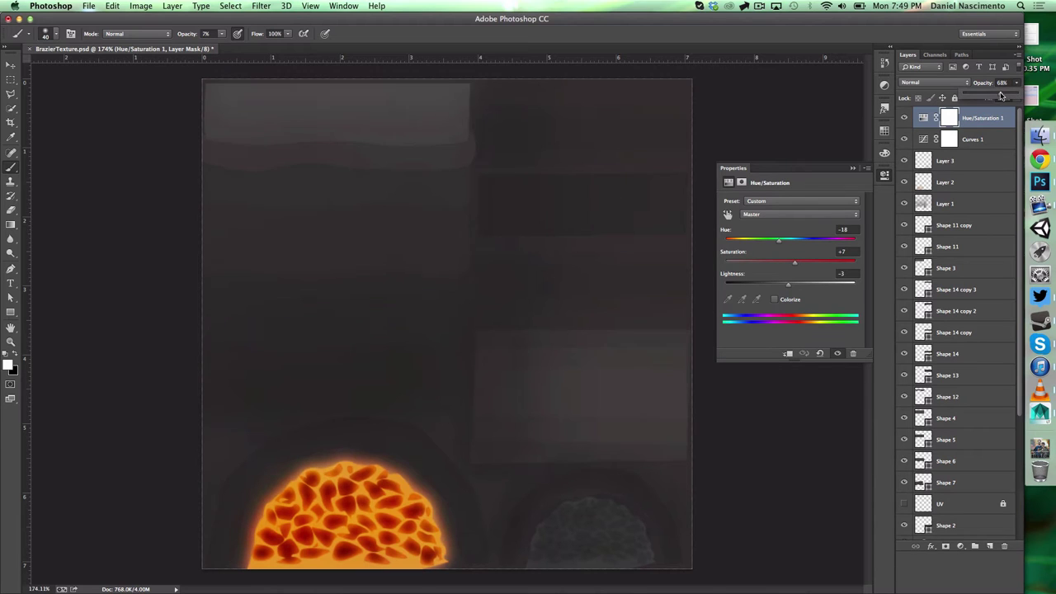
{"action": "left_click", "coordinate": [904, 119]}
{"action": "left_click", "coordinate": [904, 118]}
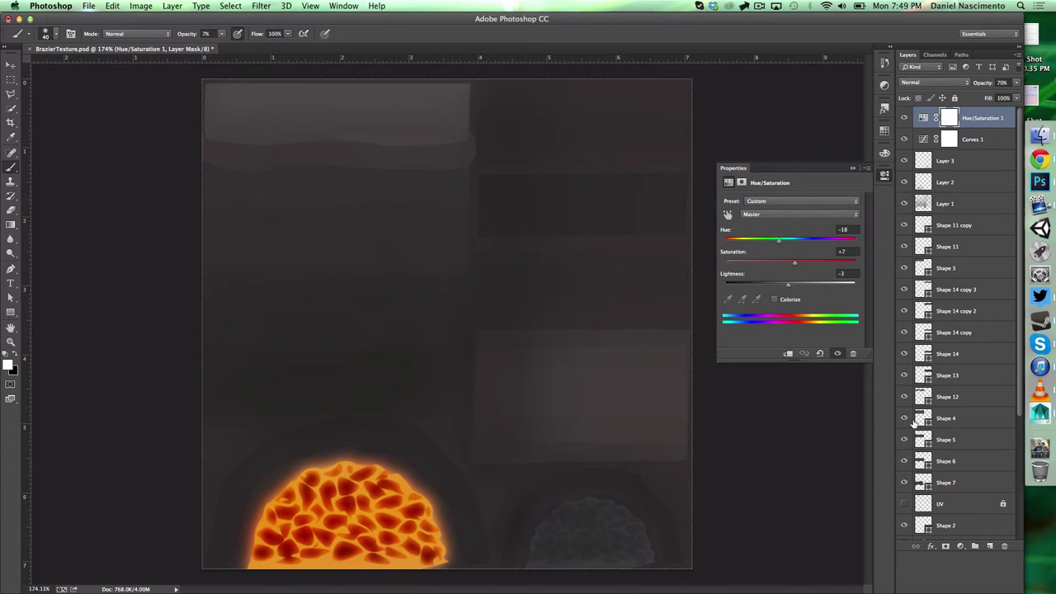
- Switch to Maya, reload the color texture of the phong1 material and examine it on both braziers
{"action": "left_click", "coordinate": [961, 438]}
{"action": "left_click", "coordinate": [1039, 412]}
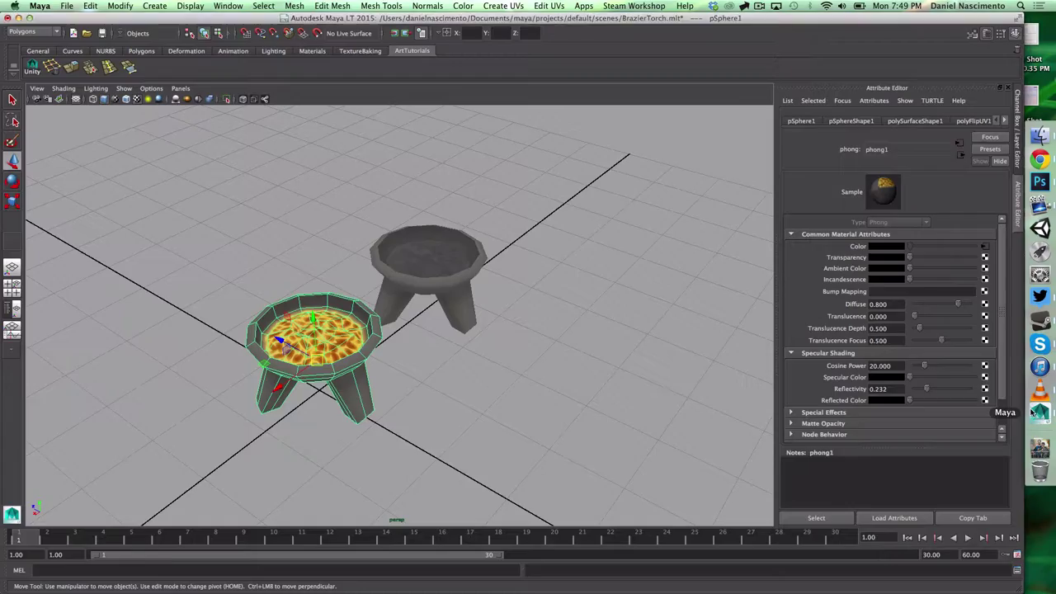
{"action": "left_click", "coordinate": [985, 245]}
{"action": "left_click", "coordinate": [899, 294]}
{"action": "left_click", "coordinate": [567, 333]}
{"action": "middle_click_drag", "start_coordinate": [538, 342], "coordinate": [573, 340], "text": "alt"}
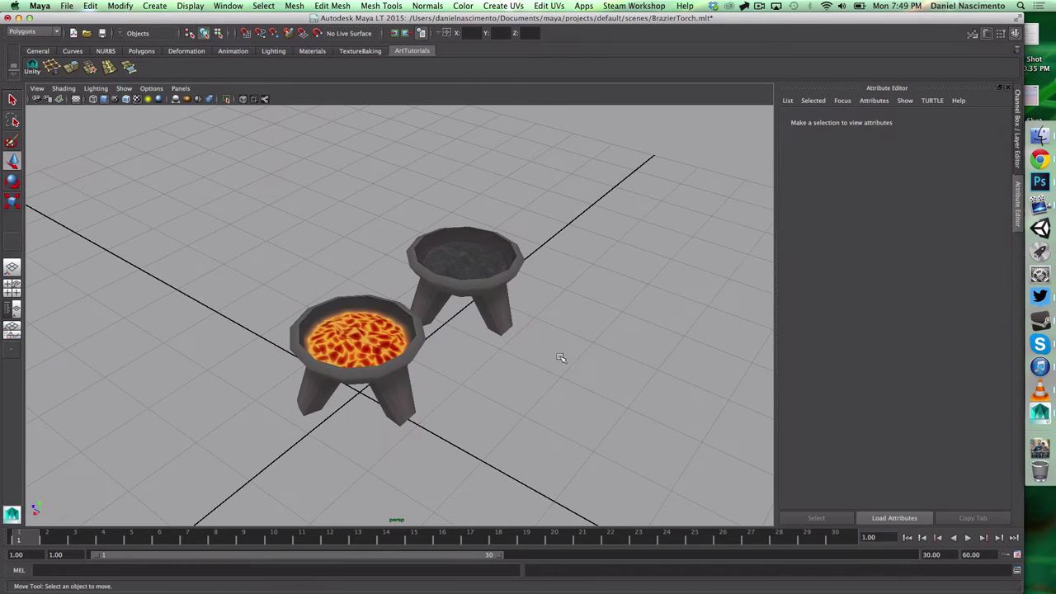
{"action": "right_click_drag", "start_coordinate": [546, 361], "coordinate": [574, 371], "text": "alt"}
{"action": "middle_click_drag", "start_coordinate": [574, 371], "coordinate": [602, 358], "text": "alt"}
{"action": "left_click_drag", "start_coordinate": [602, 358], "coordinate": [569, 349], "text": "alt"}
{"action": "right_click_drag", "start_coordinate": [568, 349], "coordinate": [668, 370], "text": "alt"}
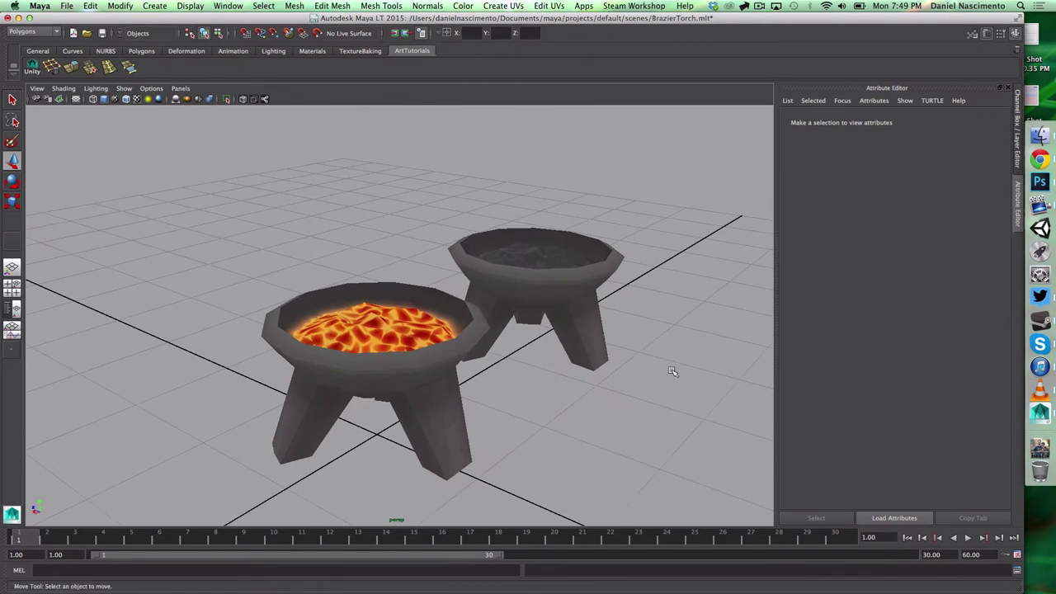
{"action": "left_click_drag", "start_coordinate": [667, 370], "coordinate": [652, 383], "text": "alt"}
- Switch to Photoshop and enlarge Shape 9's outer glow in the BrazierTop group, using 7% spread and an orange sampled from the embers
{"action": "left_click", "coordinate": [1039, 183]}
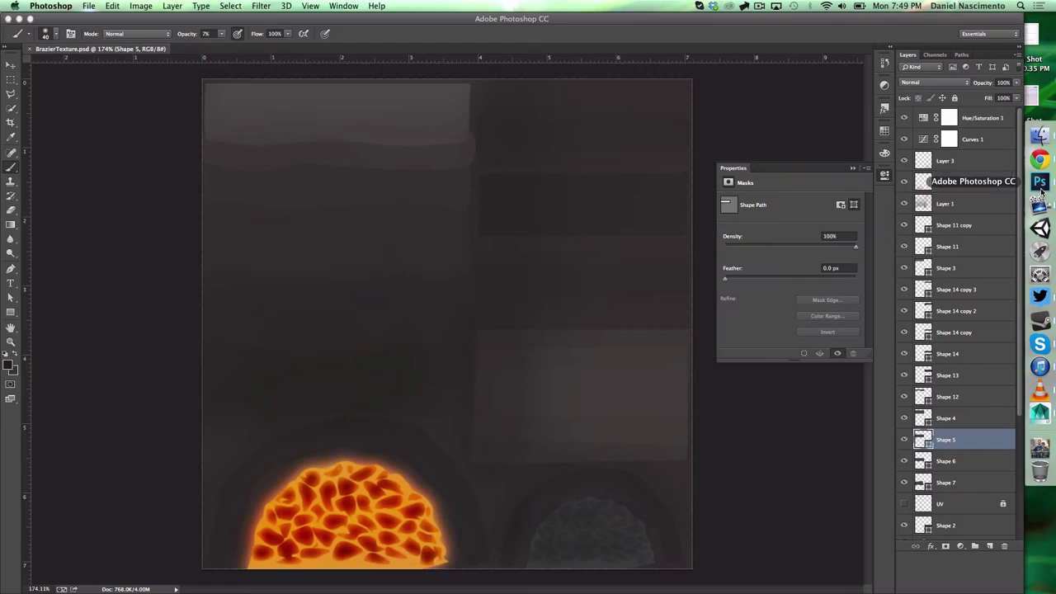
{"action": "scroll", "coordinate": [947, 443], "scroll_direction": "down", "scroll_amount": 5}
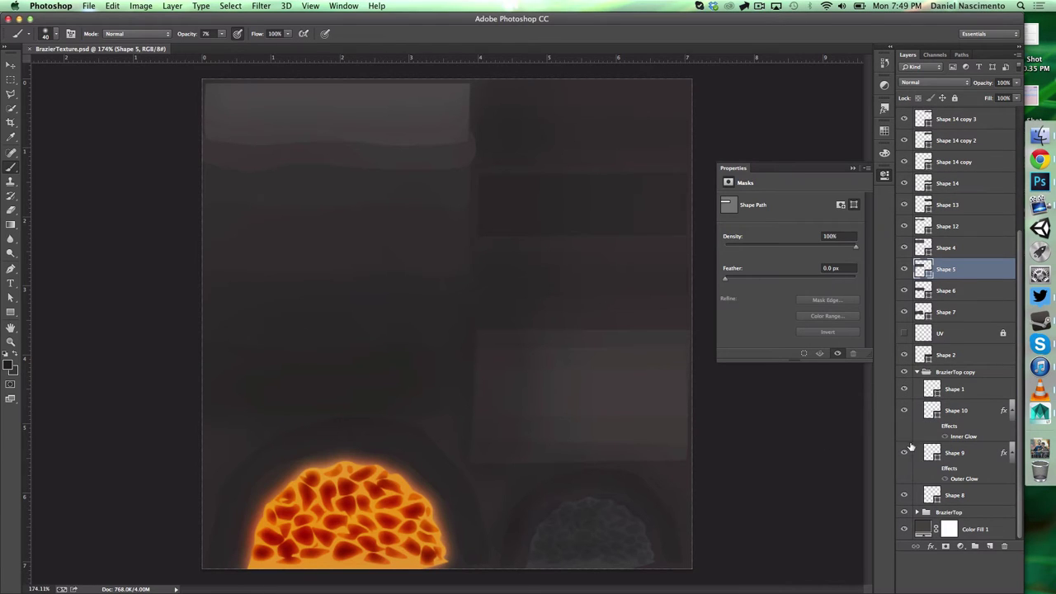
{"action": "double_click", "coordinate": [961, 478]}
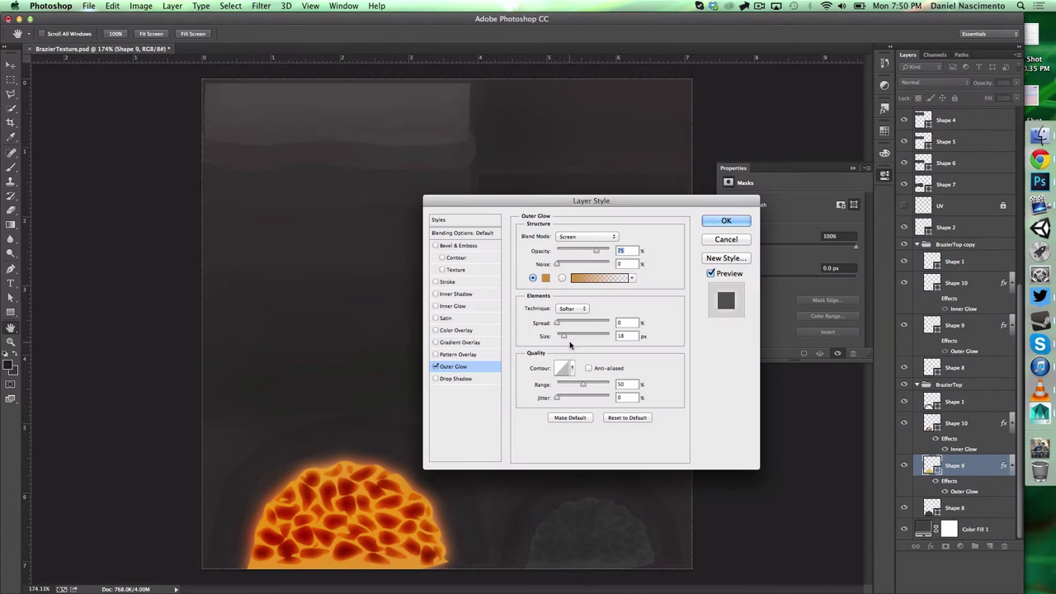
{"action": "mouse_move", "coordinate": [571, 339]}
{"action": "left_mouse_down"}
{"action": "mouse_move", "coordinate": [561, 340]}
{"action": "mouse_move", "coordinate": [571, 339]}
{"action": "left_mouse_up"}
{"action": "left_click_drag", "start_coordinate": [557, 326], "coordinate": [561, 327]}
{"action": "left_click", "coordinate": [546, 278]}
{"action": "left_click", "coordinate": [292, 485]}
{"action": "left_click", "coordinate": [450, 254]}
{"action": "left_click", "coordinate": [726, 222]}
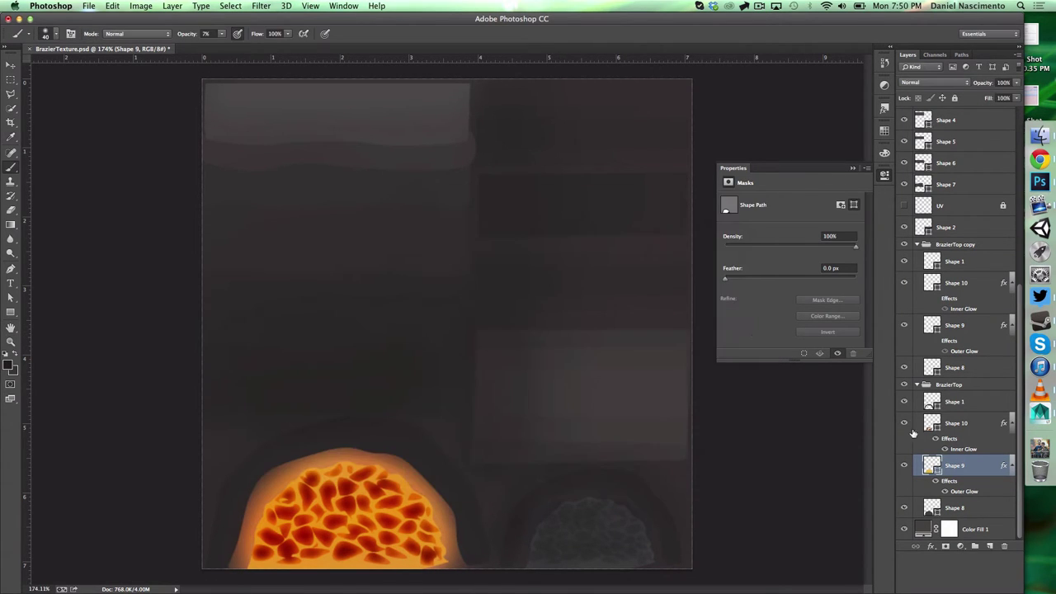
- Move Shape 10 and Shape 9 above Shape 1 in the BrazierTop group
{"action": "left_click", "coordinate": [957, 428]}
{"action": "left_click", "coordinate": [978, 465], "text": "shift"}
{"action": "left_click_drag", "start_coordinate": [965, 422], "coordinate": [959, 391]}
{"action": "left_click", "coordinate": [961, 471]}
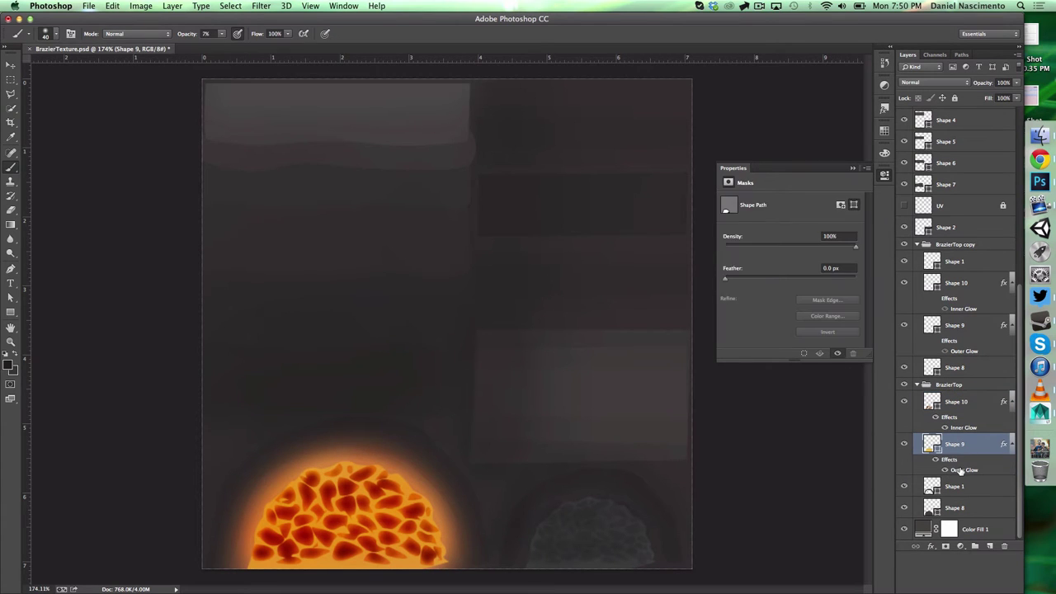
- Set Shape 9's outer glow to 92% opacity and 35 px size, and save the texture file
{"action": "double_click", "coordinate": [960, 470]}
{"action": "left_click_drag", "start_coordinate": [574, 335], "coordinate": [567, 335]}
{"action": "left_click_drag", "start_coordinate": [596, 251], "coordinate": [608, 256]}
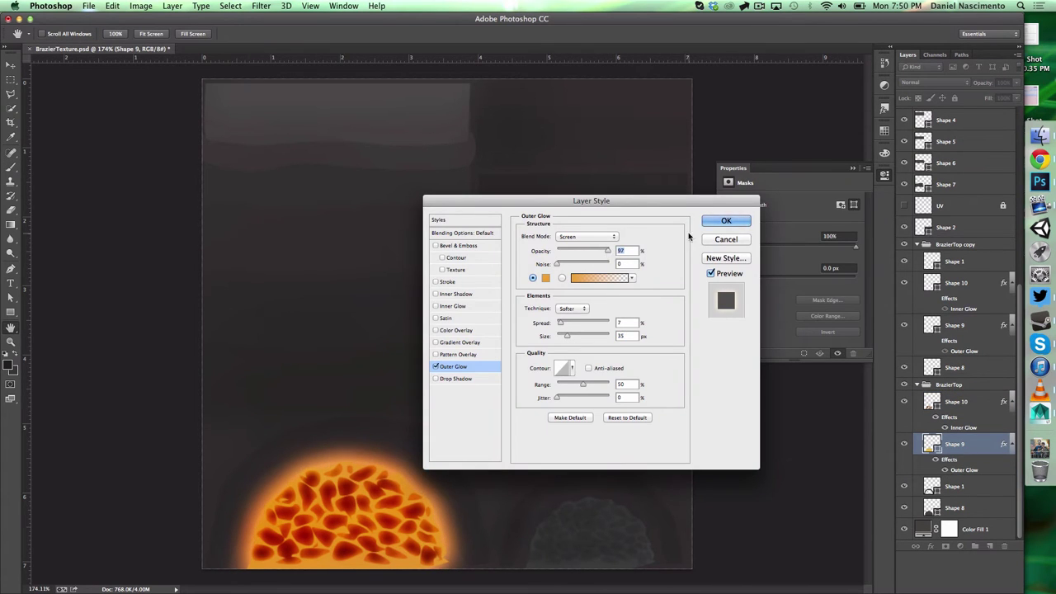
{"action": "left_click", "coordinate": [726, 221]}
{"action": "key", "text": "super+s"}
- Switch to Maya, reload the lit brazier's texture and check the stronger ember glow on the model
{"action": "left_click", "coordinate": [1039, 414]}
{"action": "left_click", "coordinate": [432, 367]}
{"action": "left_click", "coordinate": [983, 246]}
{"action": "left_click", "coordinate": [883, 302]}
{"action": "left_click", "coordinate": [581, 415]}
{"action": "left_click_drag", "start_coordinate": [581, 415], "coordinate": [635, 383], "text": "alt"}
{"action": "scroll", "coordinate": [514, 389], "scroll_direction": "down", "scroll_amount": 3}
- Switch to Photoshop and soften Shape 9's outer glow by adjusting its spread, lowering its opacity and increasing its size
{"action": "left_click", "coordinate": [1039, 182]}
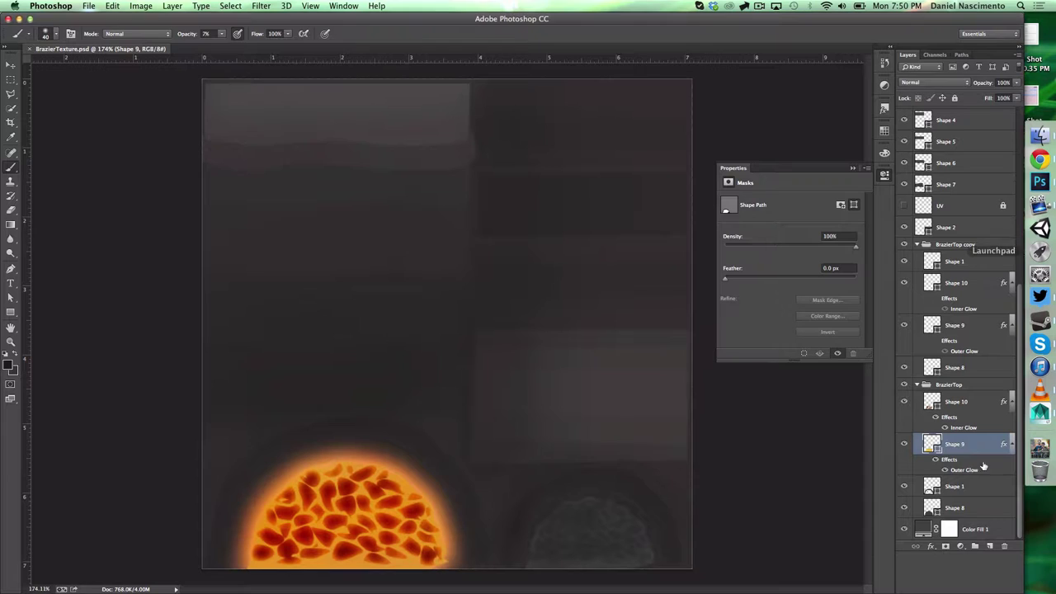
{"action": "double_click", "coordinate": [974, 471]}
{"action": "left_click_drag", "start_coordinate": [560, 325], "coordinate": [564, 335]}
{"action": "left_click_drag", "start_coordinate": [608, 251], "coordinate": [591, 250]}
{"action": "left_click_drag", "start_coordinate": [564, 335], "coordinate": [569, 332]}
{"action": "left_click", "coordinate": [711, 220]}
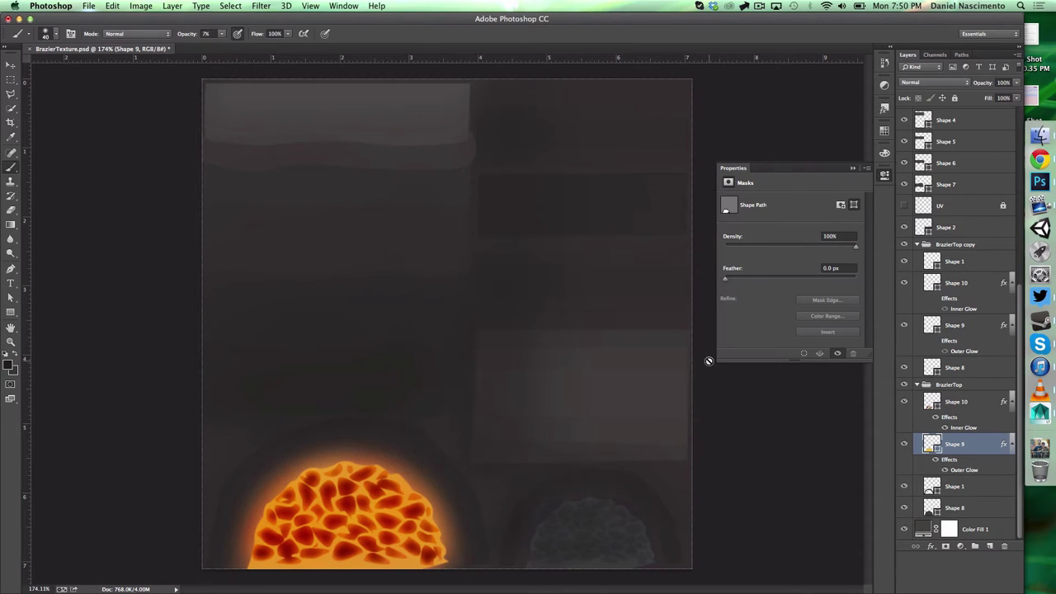
- Draw a closed arched band with the Pen tool along the brazier rim around the glowing embers
{"action": "left_click", "coordinate": [212, 562]}
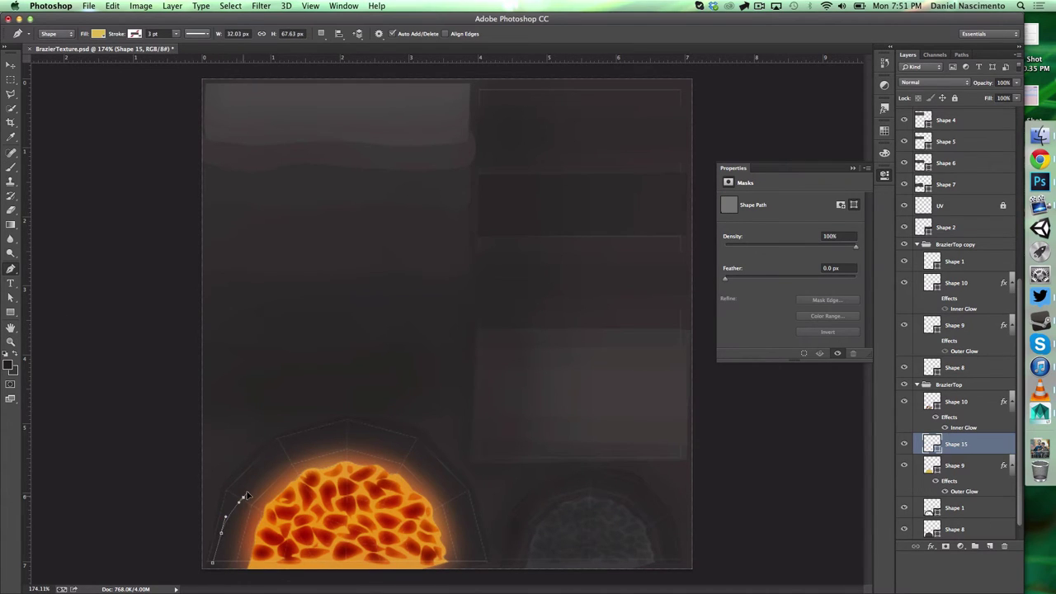
{"action": "left_click_drag", "start_coordinate": [239, 491], "coordinate": [246, 483]}
{"action": "left_click_drag", "start_coordinate": [275, 456], "coordinate": [354, 431]}
{"action": "left_click_drag", "start_coordinate": [379, 436], "coordinate": [448, 484]}
{"action": "left_click_drag", "start_coordinate": [469, 537], "coordinate": [471, 581]}
{"action": "left_click", "coordinate": [404, 429]}
{"action": "left_click", "coordinate": [337, 418]}
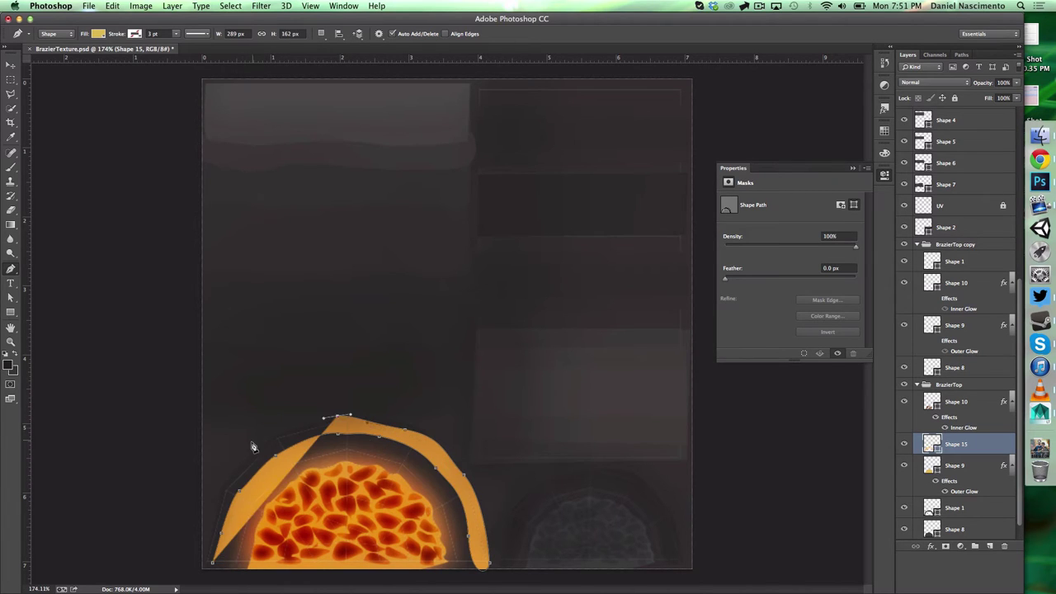
{"action": "left_click", "coordinate": [248, 446]}
{"action": "left_click", "coordinate": [212, 562]}
- Recolor the new arched rim shape to dark gray #4c4846
{"action": "double_click", "coordinate": [932, 445]}
{"action": "left_click", "coordinate": [424, 469]}
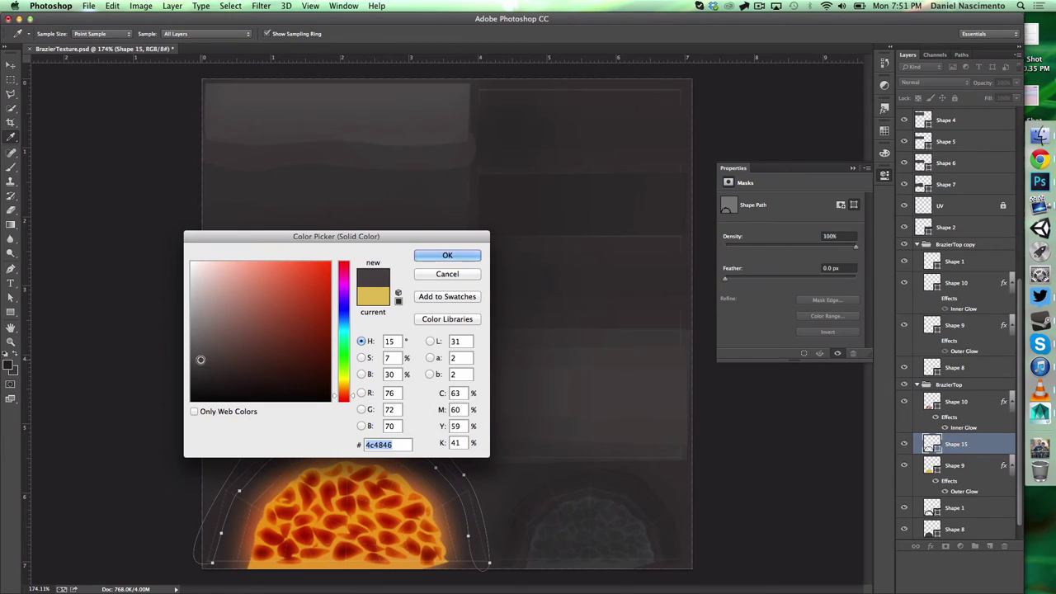
{"action": "left_click", "coordinate": [447, 254]}
- Move the arched rim shape below Shape 9 in the BrazierTop group and select the Color Fill 1 layer
{"action": "left_click", "coordinate": [953, 463]}
{"action": "left_click_drag", "start_coordinate": [957, 444], "coordinate": [954, 473]}
{"action": "left_click", "coordinate": [954, 490]}
{"action": "left_click", "coordinate": [954, 508]}
{"action": "left_click", "coordinate": [960, 526]}
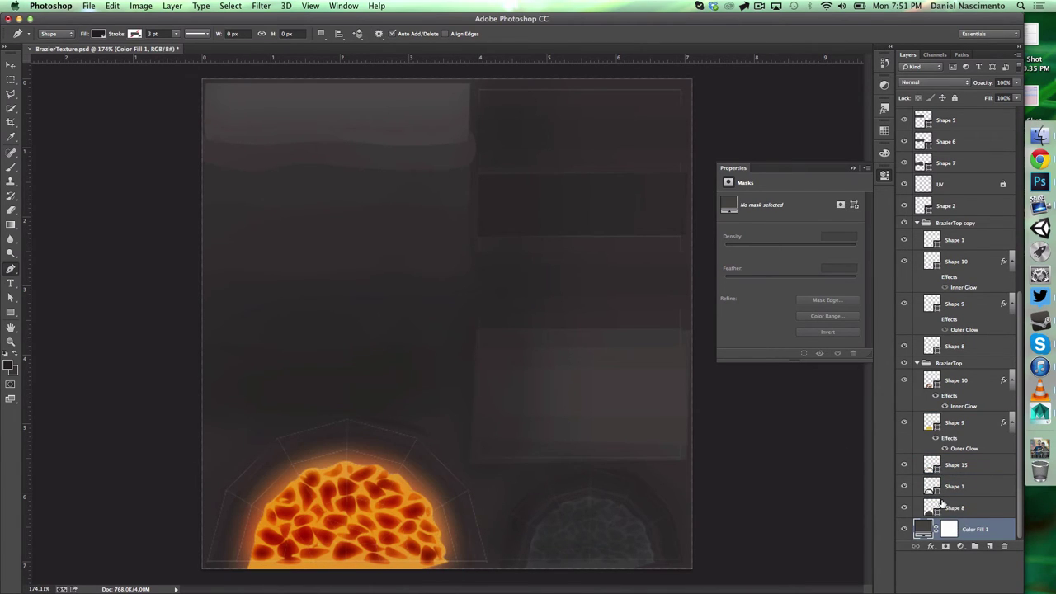
- Switch to Maya and examine the updated rim and ember texture on the braziers
{"action": "left_click", "coordinate": [1040, 414]}
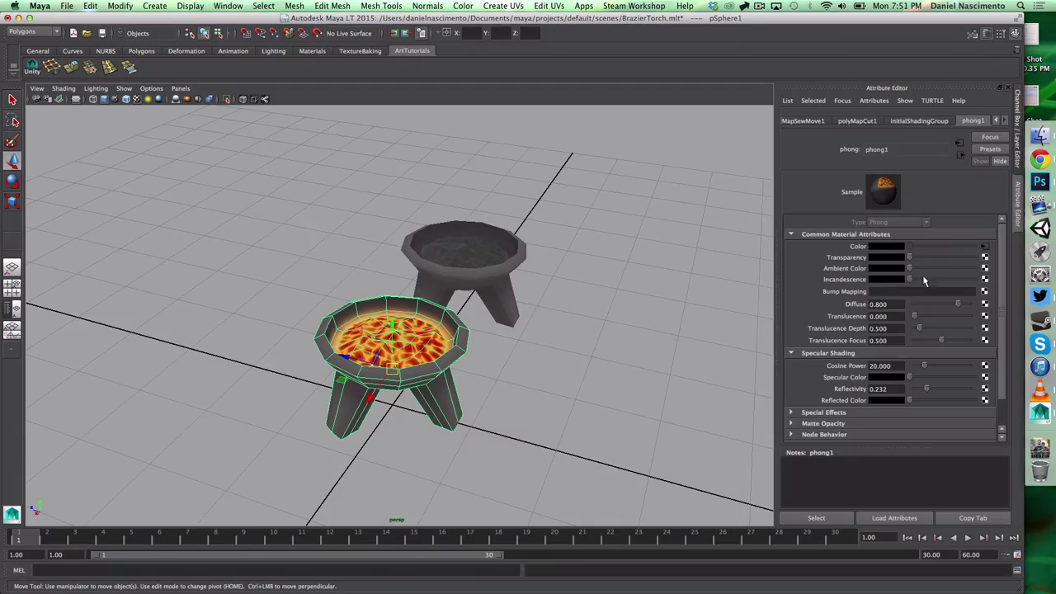
{"action": "left_click", "coordinate": [596, 349]}
{"action": "left_click_drag", "start_coordinate": [596, 349], "coordinate": [562, 407], "text": "alt"}
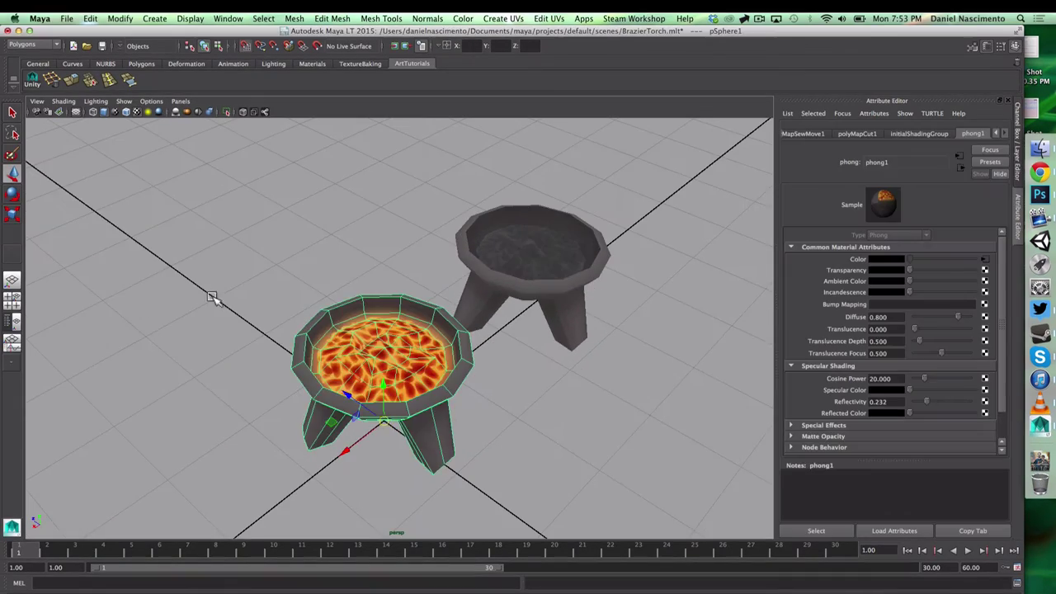
- Move the unlit brazier away from the grid center to stand beside the lit brazier
{"action": "left_click", "coordinate": [548, 268]}
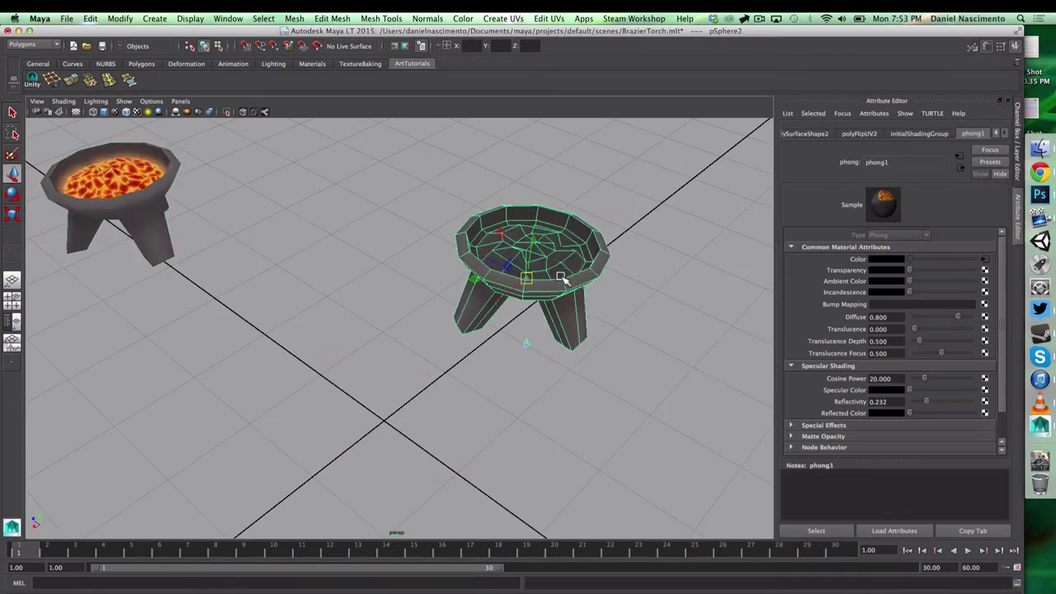
{"action": "left_click_drag", "start_coordinate": [524, 309], "coordinate": [239, 175]}
{"action": "left_click", "coordinate": [349, 215]}
{"action": "scroll", "coordinate": [355, 221], "scroll_direction": "down", "scroll_amount": 3}
{"action": "left_click_drag", "start_coordinate": [358, 227], "coordinate": [618, 363], "text": "alt"}
- Create a polygon cube at the grid center and assign it a new Phong material with black specular color
{"action": "left_click", "coordinate": [141, 63]}
{"action": "left_click", "coordinate": [53, 80]}
{"action": "right_click_drag", "start_coordinate": [403, 383], "coordinate": [437, 547]}
{"action": "left_click", "coordinate": [354, 195]}
{"action": "left_click_drag", "start_coordinate": [915, 396], "coordinate": [906, 391]}
- Scale the cube into a small, thin upright plate
{"action": "left_click_drag", "start_coordinate": [454, 314], "coordinate": [416, 350], "text": "alt"}
{"action": "key", "text": "r"}
{"action": "key", "text": "w"}
{"action": "left_click_drag", "start_coordinate": [346, 345], "coordinate": [399, 342], "text": "alt"}
{"action": "key", "text": "r"}
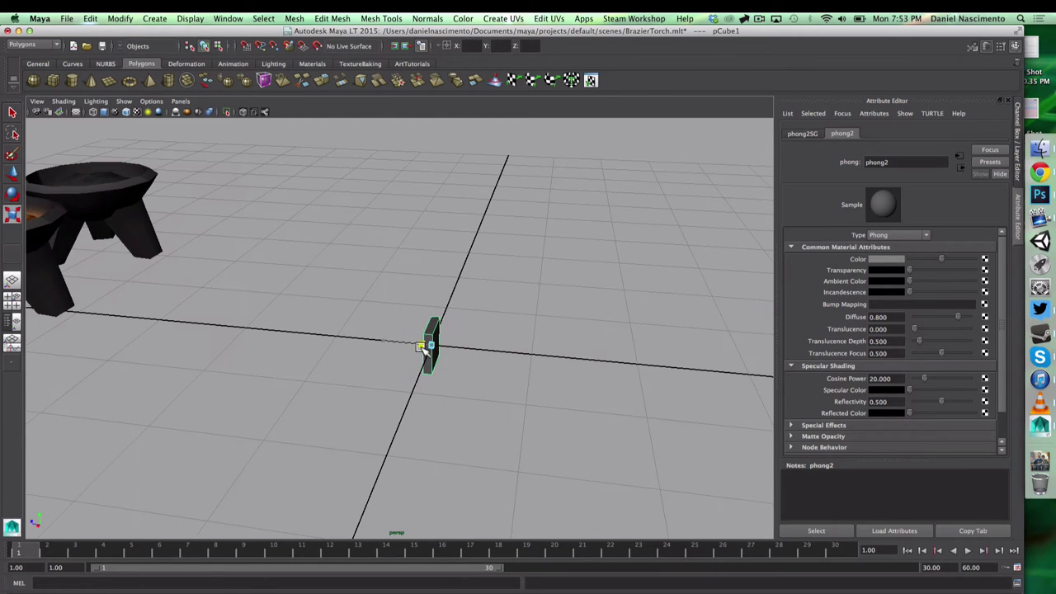
{"action": "key", "text": "w"}
{"action": "left_click_drag", "start_coordinate": [541, 381], "coordinate": [496, 355], "text": "alt"}
{"action": "key", "text": "r"}
{"action": "left_click_drag", "start_coordinate": [460, 323], "coordinate": [469, 326]}
- Extrude the plate's front face at a local scale of 0.25 and pull it out into a short peg
{"action": "right_click_drag", "start_coordinate": [468, 327], "coordinate": [468, 359]}
{"action": "left_click", "coordinate": [464, 325]}
{"action": "mouse_move", "coordinate": [465, 325]}
{"action": "left_mouse_down", "text": "alt"}
{"action": "mouse_move", "coordinate": [496, 333]}
{"action": "mouse_move", "coordinate": [413, 313]}
{"action": "mouse_move", "coordinate": [445, 330]}
{"action": "left_mouse_up", "text": "alt"}
{"action": "key", "text": "w"}
{"action": "key", "text": "f"}
{"action": "scroll", "coordinate": [484, 329], "scroll_direction": "down", "scroll_amount": 5}
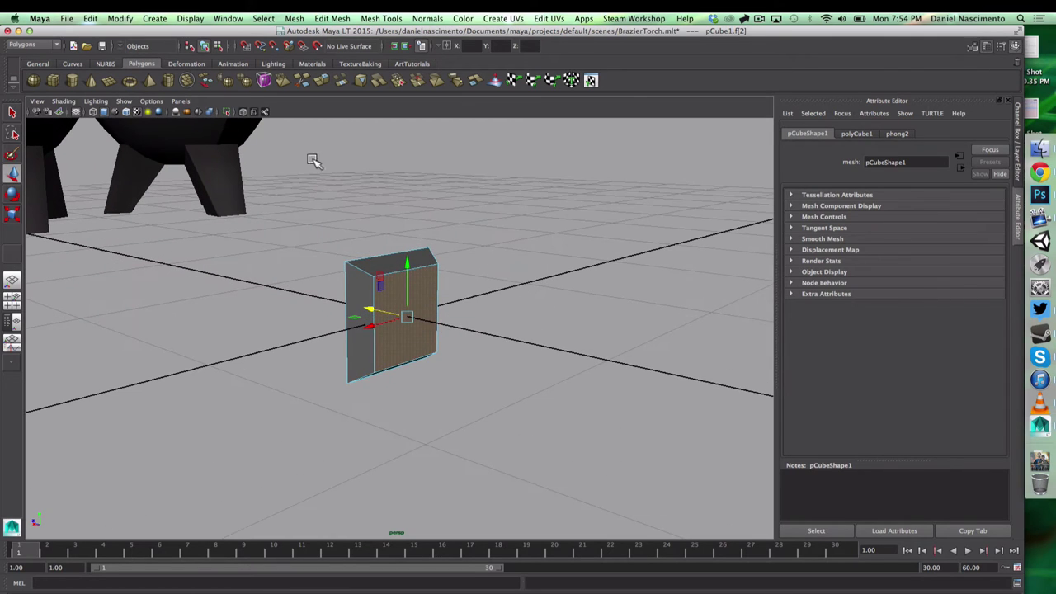
{"action": "key", "text": "ctrl+e"}
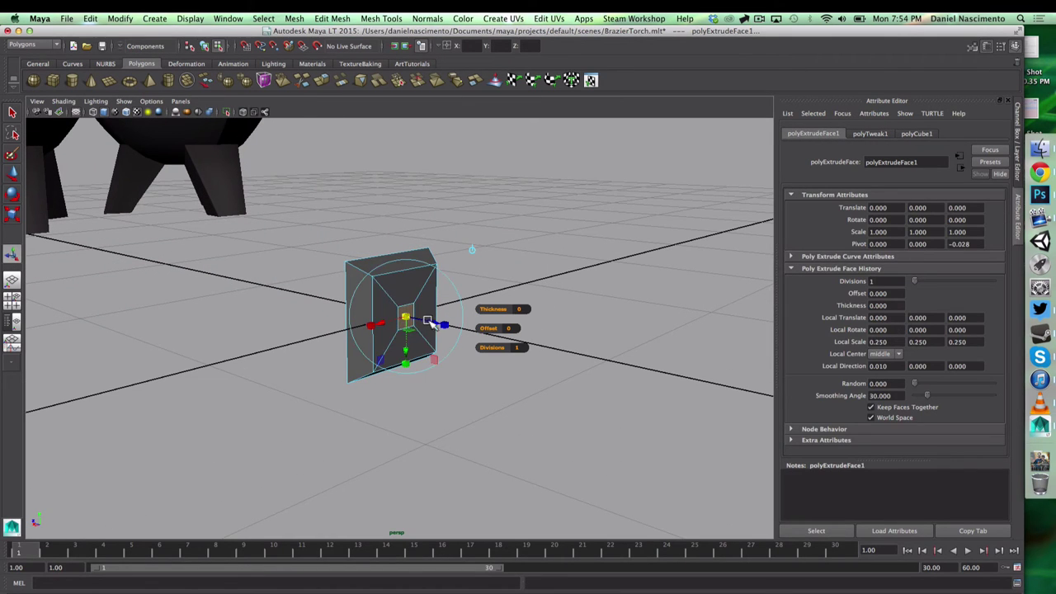
{"action": "left_click_drag", "start_coordinate": [455, 331], "coordinate": [466, 335]}
{"action": "mouse_move", "coordinate": [466, 334]}
{"action": "left_mouse_down", "text": "alt"}
{"action": "mouse_move", "coordinate": [502, 353]}
{"action": "mouse_move", "coordinate": [483, 340]}
{"action": "left_mouse_up", "text": "alt"}
{"action": "left_click_drag", "start_coordinate": [481, 331], "coordinate": [396, 330]}
- Delete the selected face at the peg and return to object selection with nothing selected
{"action": "key", "text": "Delete"}
{"action": "key", "text": "w"}
{"action": "key", "text": "F8"}
{"action": "scroll", "coordinate": [490, 333], "scroll_direction": "down", "scroll_amount": 4}
{"action": "left_click", "coordinate": [323, 319]}
{"action": "left_click_drag", "start_coordinate": [322, 318], "coordinate": [359, 315], "text": "alt"}
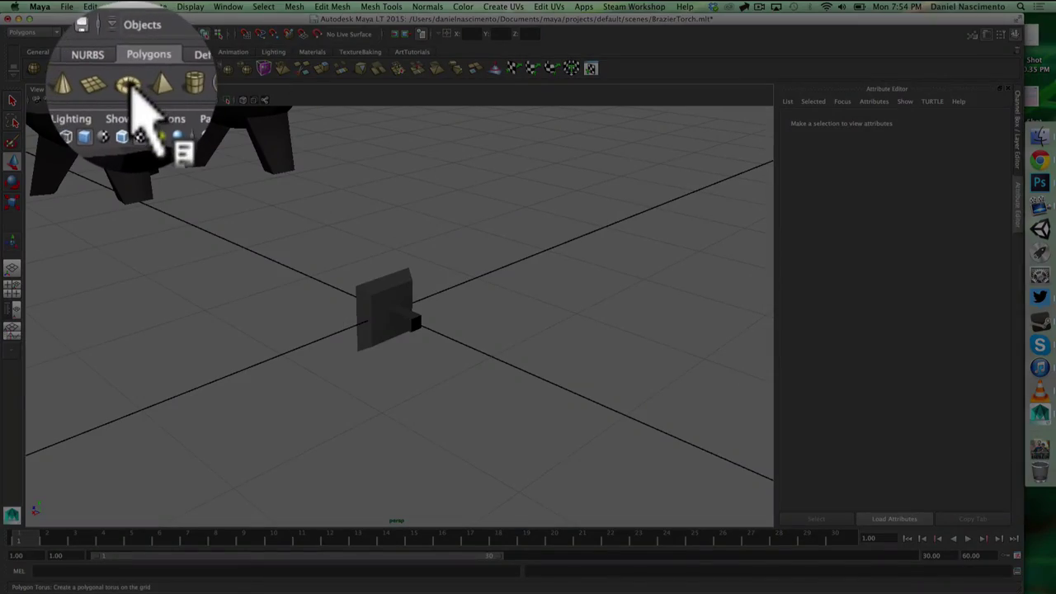
- Create a polygon torus, move it to Translate Z -1.397 and assign it the plate's existing Phong material
{"action": "left_click", "coordinate": [128, 68]}
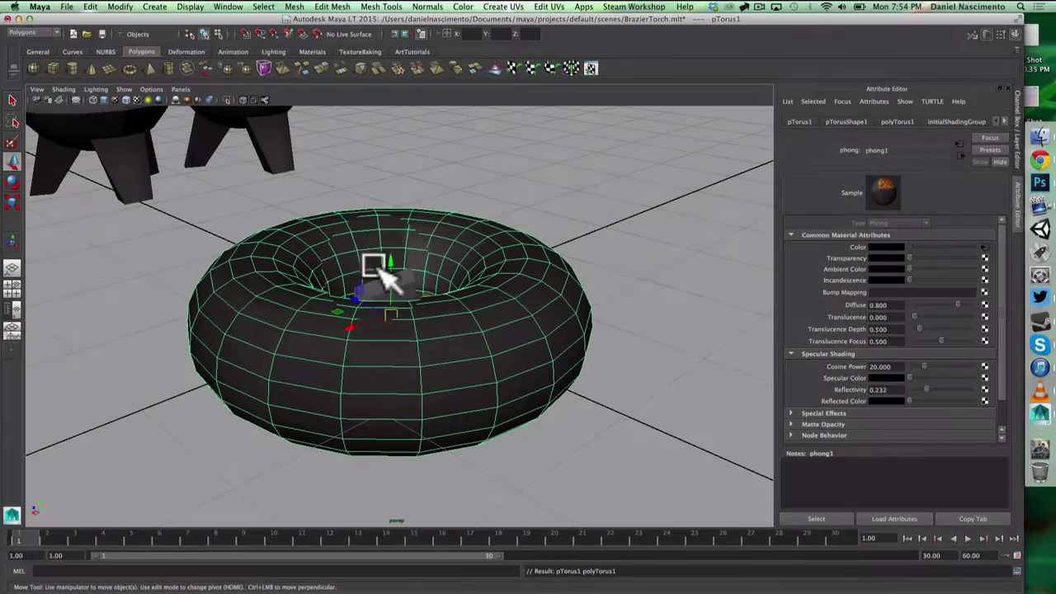
{"action": "left_click_drag", "start_coordinate": [358, 293], "coordinate": [529, 370]}
{"action": "scroll", "coordinate": [612, 337], "scroll_direction": "down", "scroll_amount": 5}
{"action": "right_click", "coordinate": [573, 340]}
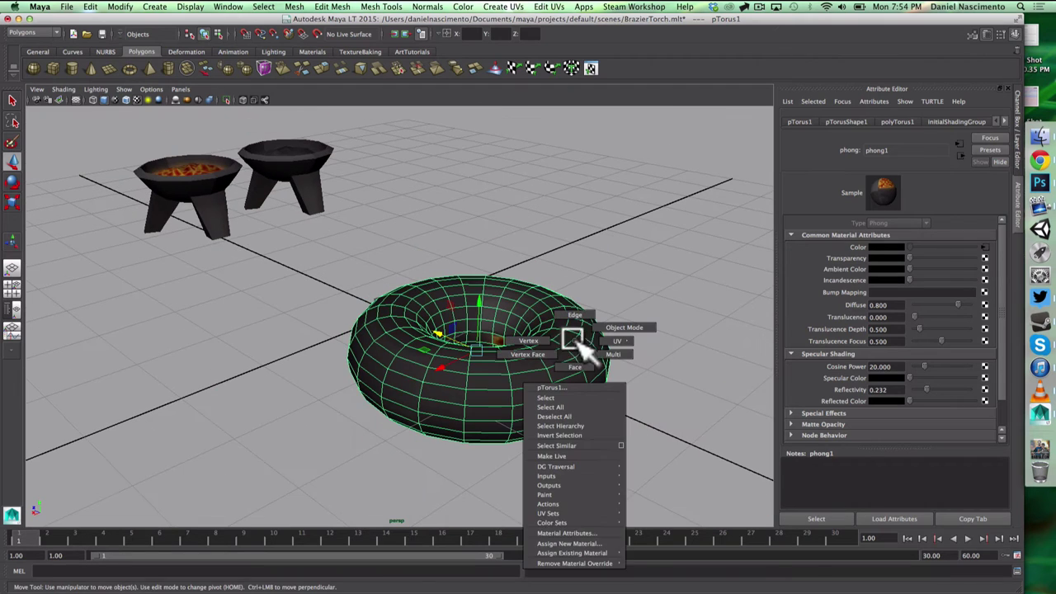
{"action": "left_click", "coordinate": [644, 562]}
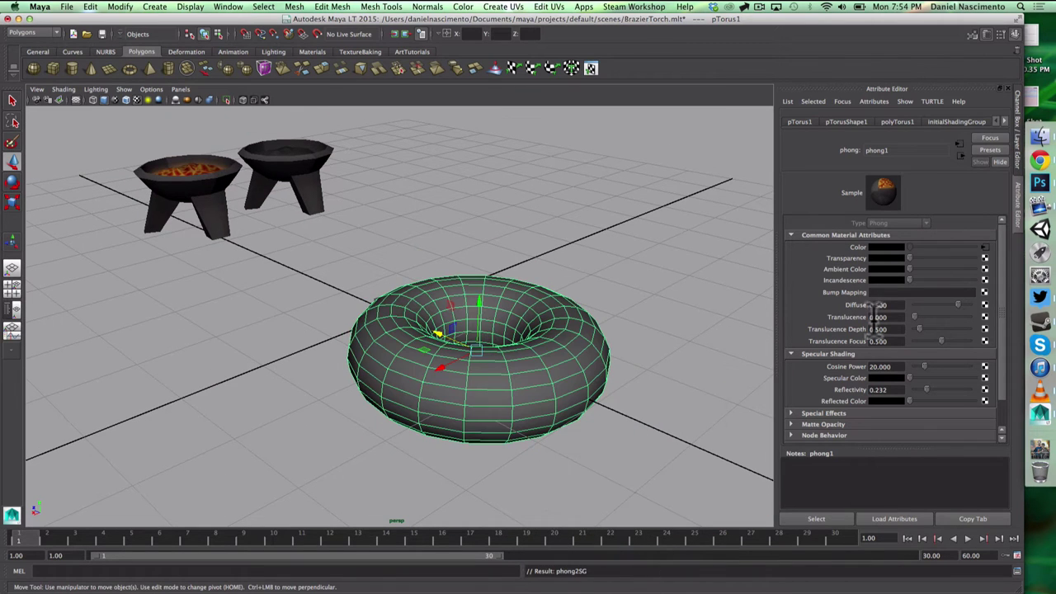
- Set the torus's axis and height subdivisions to 6
{"action": "left_click", "coordinate": [1018, 169]}
{"action": "left_click", "coordinate": [914, 249]}
{"action": "left_click", "coordinate": [956, 291], "text": "shift"}
{"action": "middle_click_drag", "start_coordinate": [957, 291], "coordinate": [718, 317]}
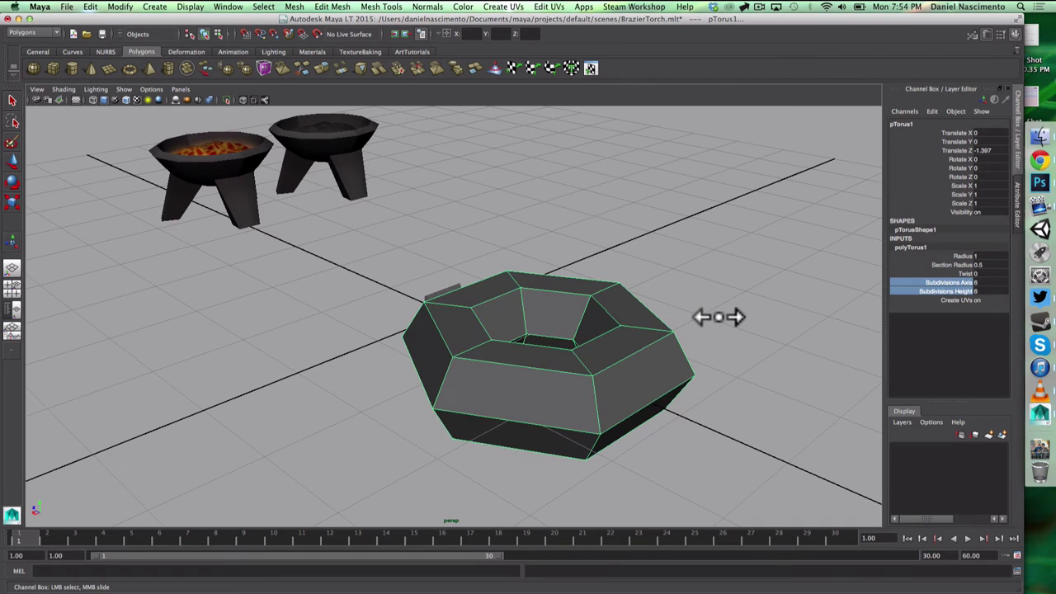
- Scale the torus uniformly to 0.196 and position it at Translate Z -0.531, against the end of the peg
{"action": "key", "text": "r"}
{"action": "left_click_drag", "start_coordinate": [570, 354], "coordinate": [364, 346]}
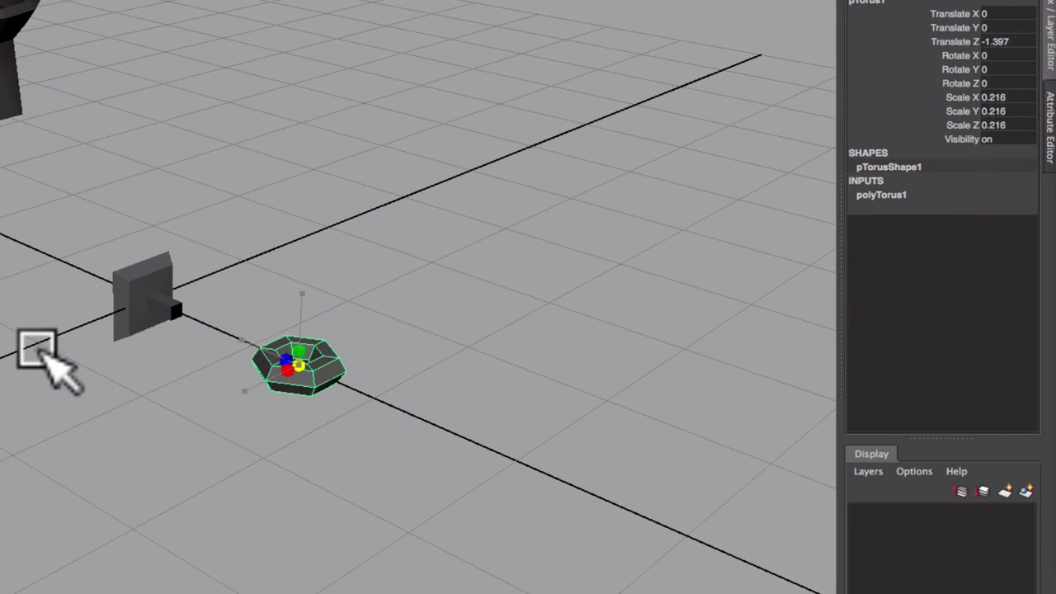
{"action": "key", "text": "w"}
{"action": "left_click_drag", "start_coordinate": [236, 337], "coordinate": [141, 318]}
{"action": "key", "text": "f"}
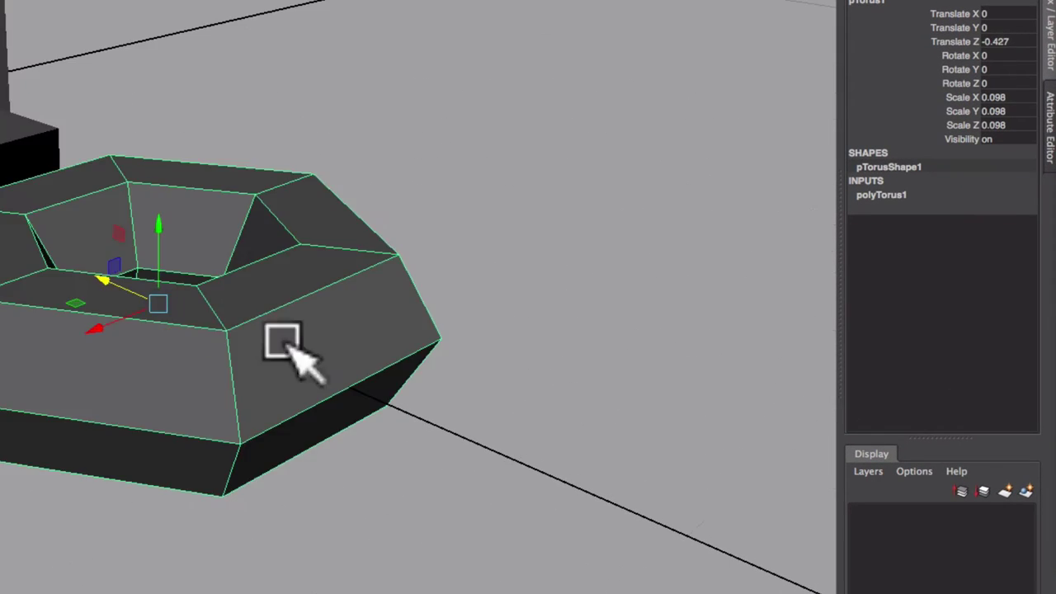
{"action": "right_click_drag", "start_coordinate": [75, 278], "coordinate": [26, 277], "text": "alt"}
{"action": "left_click_drag", "start_coordinate": [50, 280], "coordinate": [278, 343], "text": "alt"}
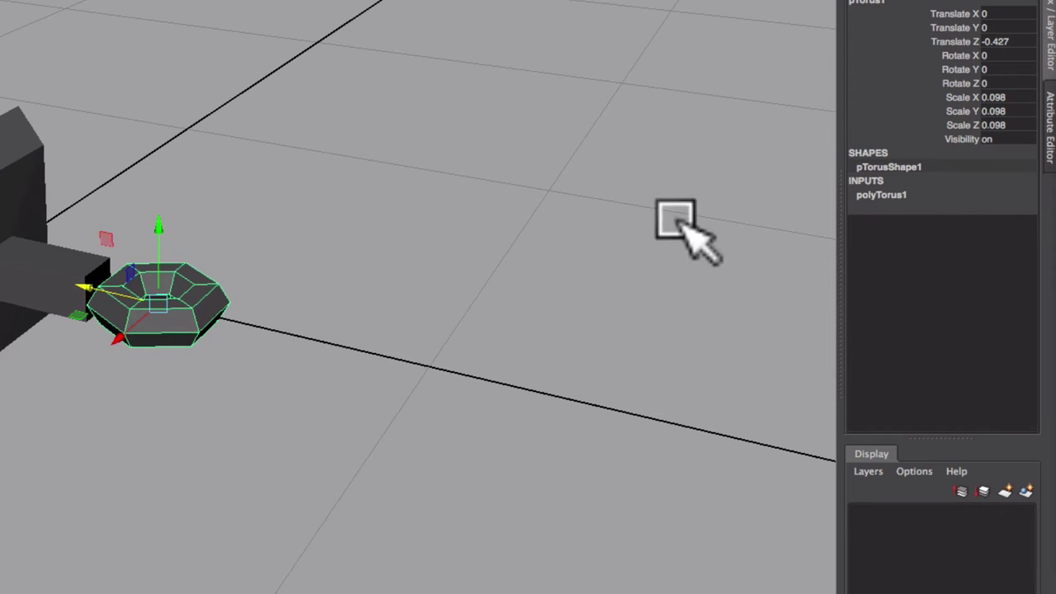
{"action": "key", "text": "r"}
{"action": "left_click_drag", "start_coordinate": [160, 301], "coordinate": [250, 337]}
{"action": "key", "text": "w"}
{"action": "left_click_drag", "start_coordinate": [94, 288], "coordinate": [134, 305]}
{"action": "left_click_drag", "start_coordinate": [239, 342], "coordinate": [354, 351], "text": "alt"}
- Reduce the torus's section radius to make a thinner ring, and clear the selection
{"action": "left_click", "coordinate": [907, 197]}
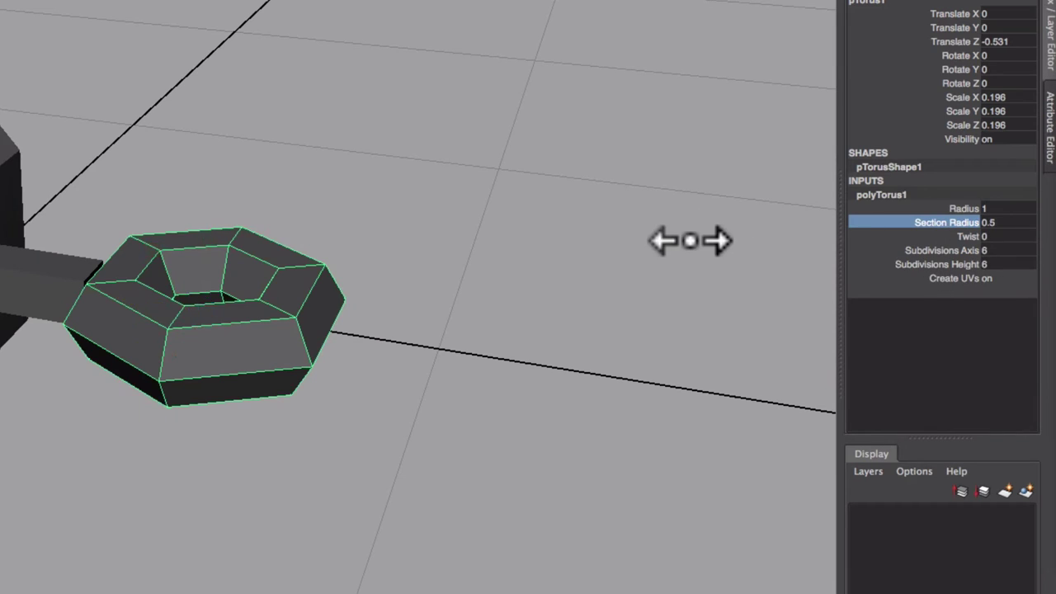
{"action": "left_click", "coordinate": [941, 223]}
{"action": "middle_click_drag", "start_coordinate": [743, 240], "coordinate": [689, 241]}
{"action": "right_click_drag", "start_coordinate": [628, 288], "coordinate": [337, 302], "text": "alt"}
{"action": "left_click_drag", "start_coordinate": [338, 302], "coordinate": [389, 318], "text": "alt"}
{"action": "left_click", "coordinate": [388, 319]}
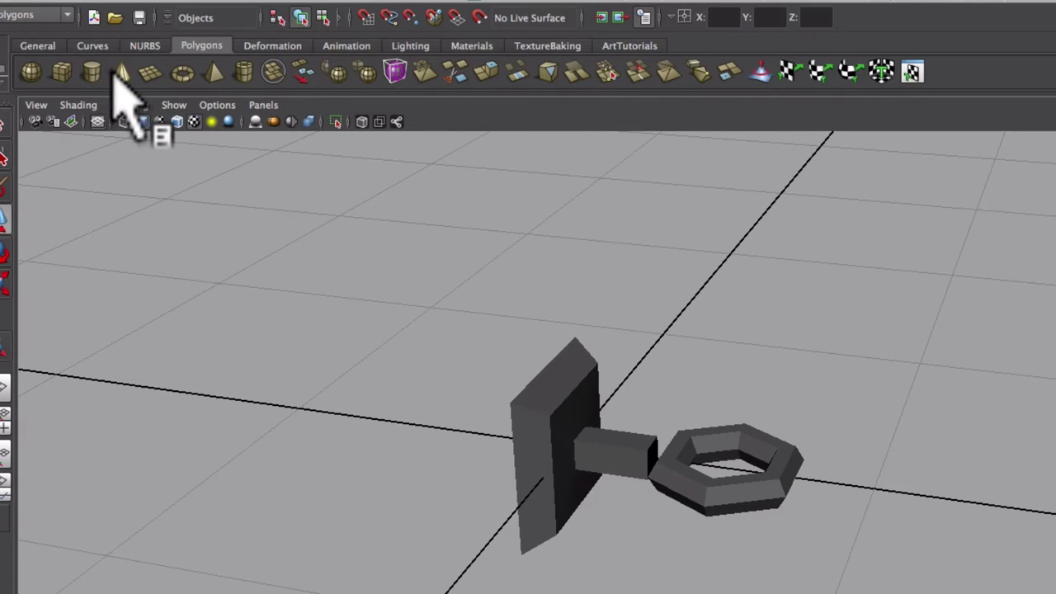
- Create a polygon cone with 2 cap subdivisions and rotate it to Rotate X -180 so its tip points down
{"action": "left_click", "coordinate": [120, 72]}
{"action": "right_click_drag", "start_coordinate": [673, 446], "coordinate": [466, 397], "text": "alt"}
{"action": "left_click", "coordinate": [920, 206]}
{"action": "left_click", "coordinate": [980, 273]}
{"action": "middle_click_drag", "start_coordinate": [658, 241], "coordinate": [667, 241]}
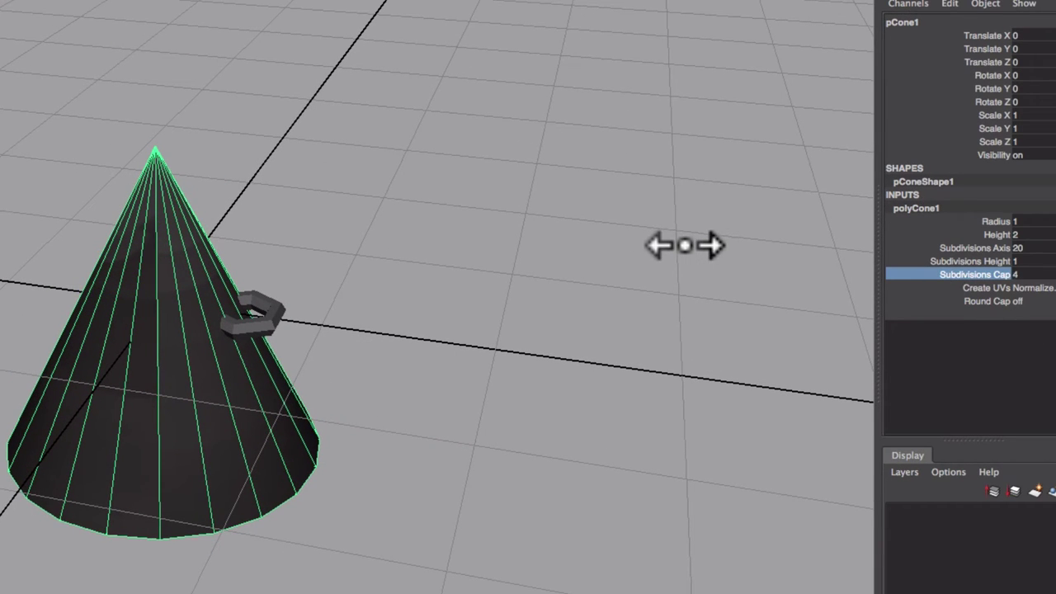
{"action": "left_click_drag", "start_coordinate": [672, 245], "coordinate": [402, 343], "text": "alt"}
{"action": "left_click_drag", "start_coordinate": [190, 262], "coordinate": [347, 404]}
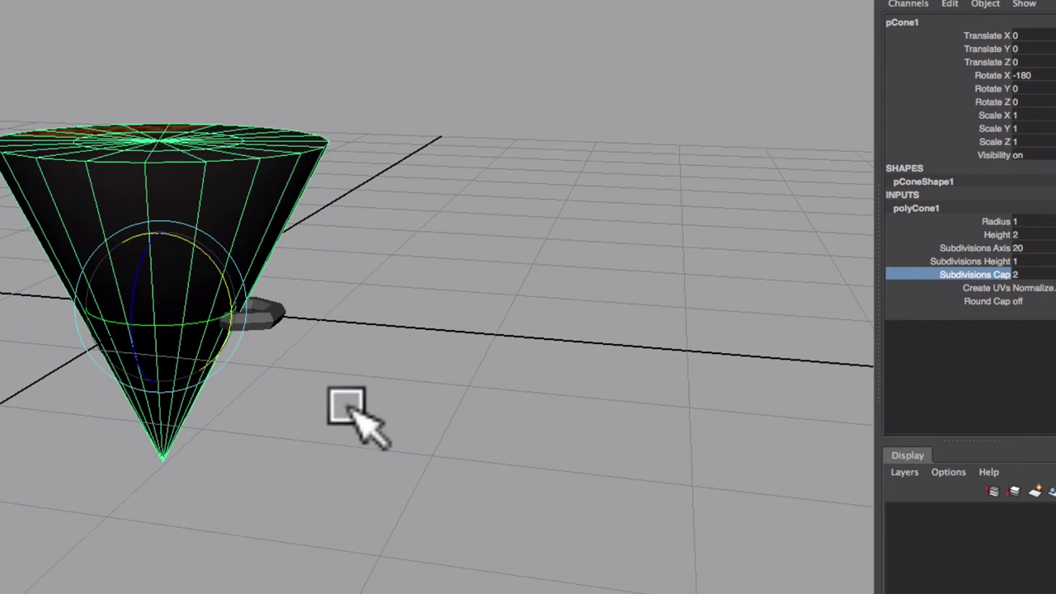
- Set the cone's axis subdivisions to 8
{"action": "key", "text": "w"}
{"action": "left_click", "coordinate": [982, 247]}
{"action": "middle_click_drag", "start_coordinate": [718, 306], "coordinate": [627, 299]}
{"action": "left_click_drag", "start_coordinate": [627, 299], "coordinate": [468, 409], "text": "alt"}
{"action": "middle_click_drag", "start_coordinate": [468, 409], "coordinate": [502, 398]}
{"action": "left_click_drag", "start_coordinate": [503, 399], "coordinate": [430, 322], "text": "alt"}
{"action": "middle_click_drag", "start_coordinate": [481, 311], "coordinate": [451, 321]}
{"action": "left_click_drag", "start_coordinate": [451, 321], "coordinate": [521, 377], "text": "alt"}
{"action": "middle_click_drag", "start_coordinate": [522, 377], "coordinate": [495, 376]}
{"action": "left_click_drag", "start_coordinate": [495, 376], "coordinate": [408, 332], "text": "alt"}
{"action": "key", "text": "r"}
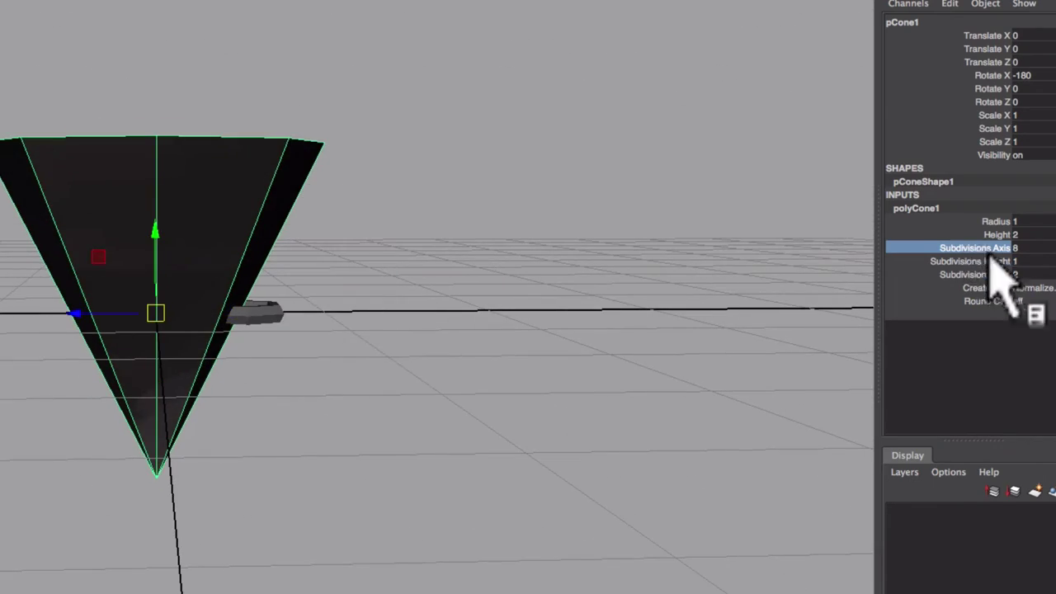
- Set the cone's height subdivisions to 4
{"action": "left_click", "coordinate": [989, 262]}
{"action": "left_click_drag", "start_coordinate": [681, 289], "coordinate": [597, 337], "text": "alt"}
{"action": "middle_click_drag", "start_coordinate": [597, 336], "coordinate": [630, 337]}
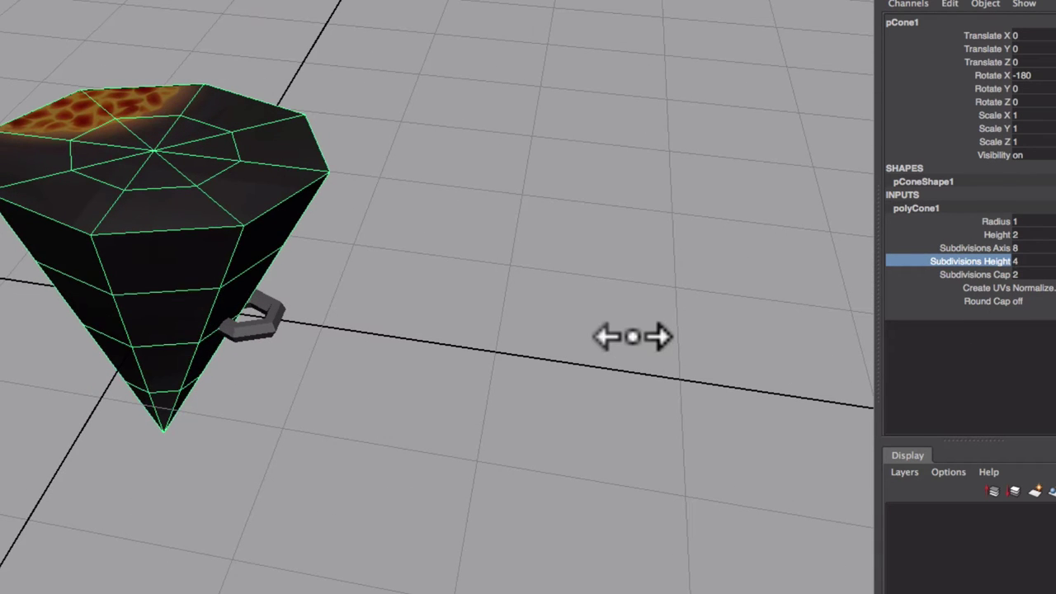
{"action": "left_click", "coordinate": [978, 273]}
{"action": "left_click_drag", "start_coordinate": [594, 338], "coordinate": [588, 363], "text": "alt"}
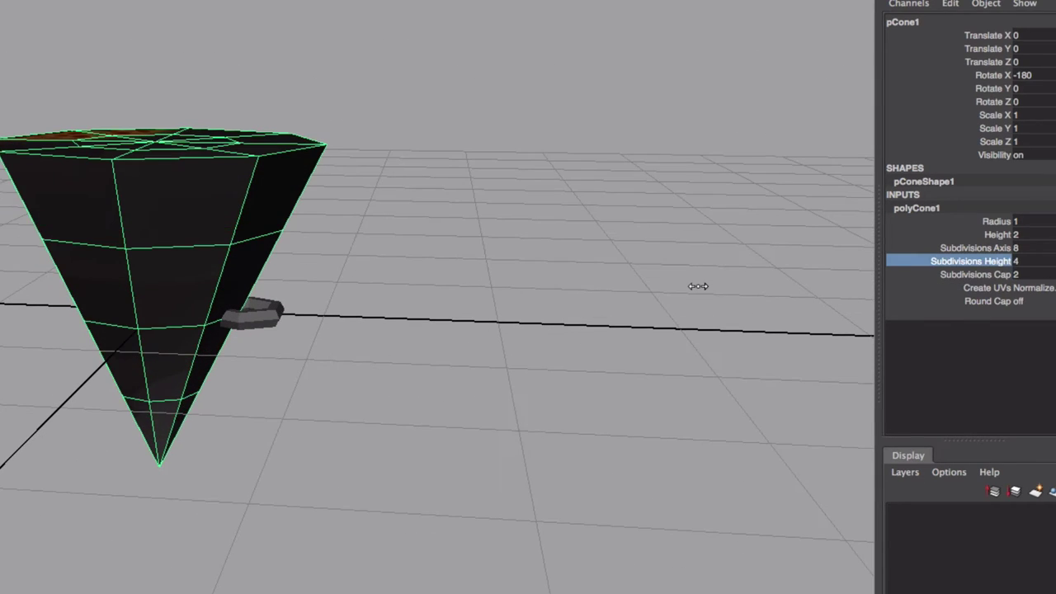
- Set the cone's radius to 0.5, move it into the torus ring and tilt it to Rotate X -189.77
{"action": "left_click_drag", "start_coordinate": [698, 287], "coordinate": [976, 260], "text": "alt"}
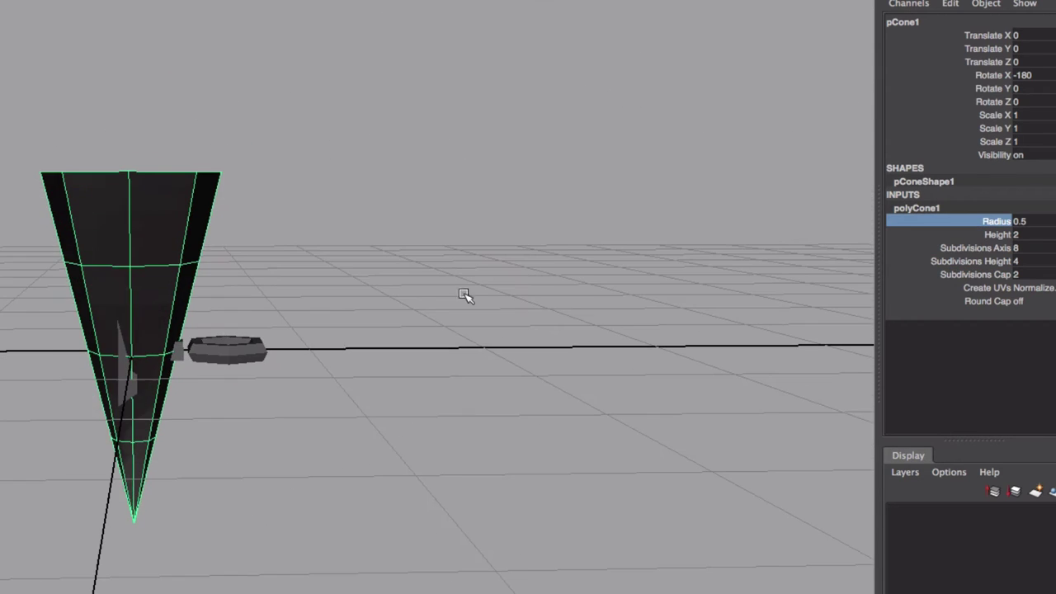
{"action": "left_click_drag", "start_coordinate": [172, 295], "coordinate": [988, 224]}
{"action": "key", "text": "f"}
{"action": "left_click_drag", "start_coordinate": [367, 390], "coordinate": [495, 322], "text": "alt"}
{"action": "key", "text": "w"}
{"action": "left_click_drag", "start_coordinate": [229, 282], "coordinate": [231, 319]}
{"action": "key", "text": "e"}
{"action": "left_click_drag", "start_coordinate": [273, 289], "coordinate": [283, 298]}
{"action": "key", "text": "w"}
{"action": "left_click_drag", "start_coordinate": [413, 309], "coordinate": [305, 362], "text": "alt"}
{"action": "key", "text": "e"}
{"action": "left_click_drag", "start_coordinate": [275, 299], "coordinate": [272, 304]}
- Set the cone's radius to 0.2 and assign it the existing material used by the bracket
{"action": "left_click", "coordinate": [973, 223]}
{"action": "mouse_move", "coordinate": [833, 251]}
{"action": "middle_mouse_down"}
{"action": "mouse_move", "coordinate": [797, 250]}
{"action": "mouse_move", "coordinate": [829, 251]}
{"action": "middle_mouse_up"}
{"action": "left_click_drag", "start_coordinate": [478, 396], "coordinate": [429, 391], "text": "alt"}
{"action": "right_click_drag", "start_coordinate": [428, 392], "coordinate": [304, 380], "text": "alt"}
{"action": "right_click_drag", "start_coordinate": [250, 279], "coordinate": [363, 589]}
{"action": "key", "text": "f"}
{"action": "key", "text": "w"}
{"action": "left_click_drag", "start_coordinate": [441, 514], "coordinate": [462, 429], "text": "alt"}
{"action": "right_click_drag", "start_coordinate": [462, 429], "coordinate": [380, 425], "text": "alt"}
- Set the cone's height to 1, lower it to Translate Y -0.155 and scale it uniformly to 1.286
{"action": "left_click", "coordinate": [998, 234]}
{"action": "middle_click_drag", "start_coordinate": [596, 261], "coordinate": [615, 261]}
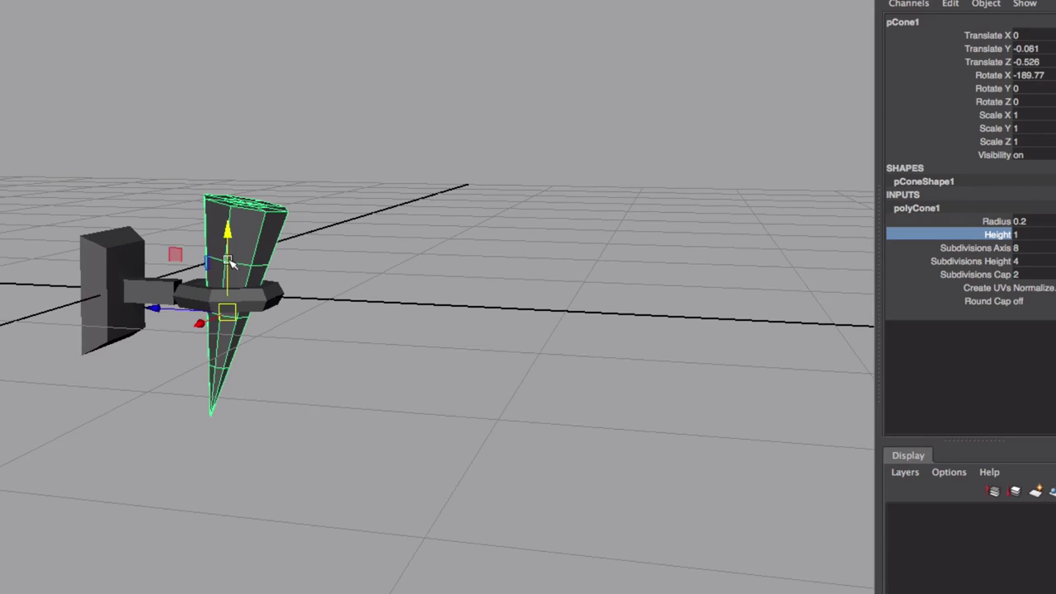
{"action": "left_click_drag", "start_coordinate": [229, 262], "coordinate": [228, 280]}
{"action": "mouse_move", "coordinate": [268, 278]}
{"action": "left_mouse_down", "text": "alt"}
{"action": "mouse_move", "coordinate": [288, 363]}
{"action": "mouse_move", "coordinate": [246, 353]}
{"action": "mouse_move", "coordinate": [267, 299]}
{"action": "left_mouse_up", "text": "alt"}
{"action": "key", "text": "r"}
{"action": "left_click_drag", "start_coordinate": [228, 330], "coordinate": [262, 341]}
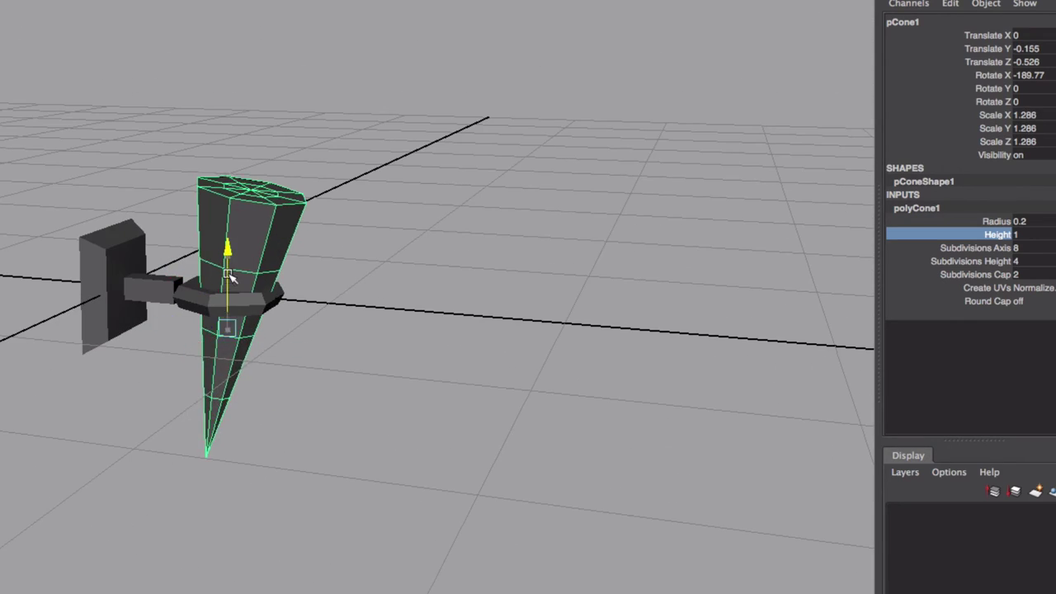
- Fine-tune the scaled cone's position so it sits snugly inside the ring
{"action": "left_click_drag", "start_coordinate": [227, 269], "coordinate": [227, 261]}
{"action": "left_click_drag", "start_coordinate": [263, 275], "coordinate": [212, 335], "text": "alt"}
{"action": "left_click_drag", "start_coordinate": [195, 288], "coordinate": [193, 285]}
{"action": "left_click_drag", "start_coordinate": [190, 329], "coordinate": [231, 285], "text": "alt"}
- Delete the upper and lower outer faces of the torus ring that face the end of the peg
{"action": "left_click", "coordinate": [195, 308]}
{"action": "key", "text": "f"}
{"action": "mouse_move", "coordinate": [178, 350]}
{"action": "left_mouse_down", "text": "alt"}
{"action": "mouse_move", "coordinate": [153, 318]}
{"action": "mouse_move", "coordinate": [123, 339]}
{"action": "mouse_move", "coordinate": [183, 367]}
{"action": "mouse_move", "coordinate": [193, 343]}
{"action": "left_mouse_up", "text": "alt"}
{"action": "right_click_drag", "start_coordinate": [5, 323], "coordinate": [5, 358]}
{"action": "left_click", "coordinate": [293, 409]}
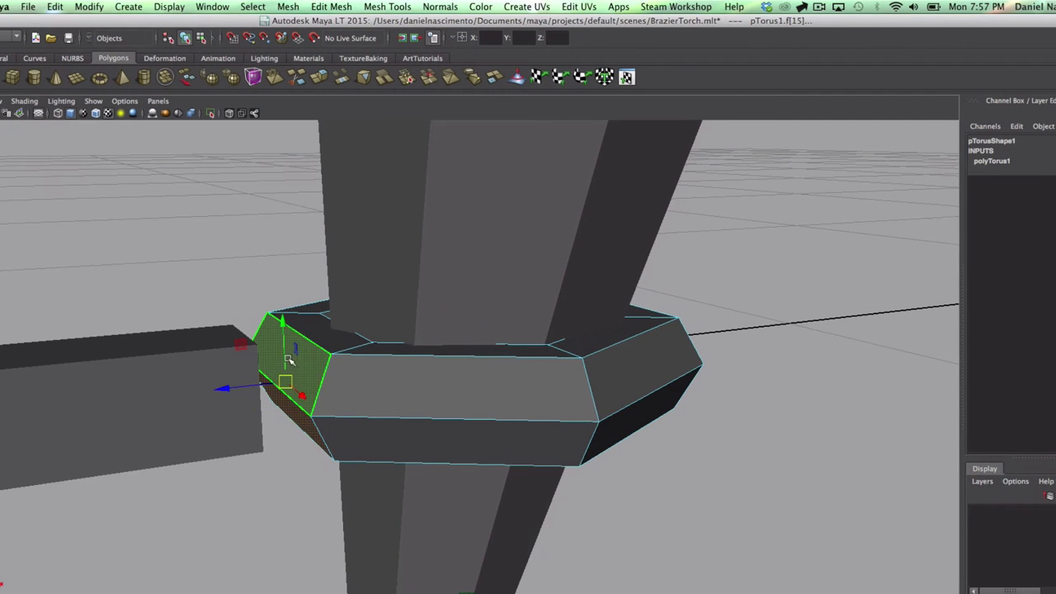
{"action": "key", "text": "Delete"}
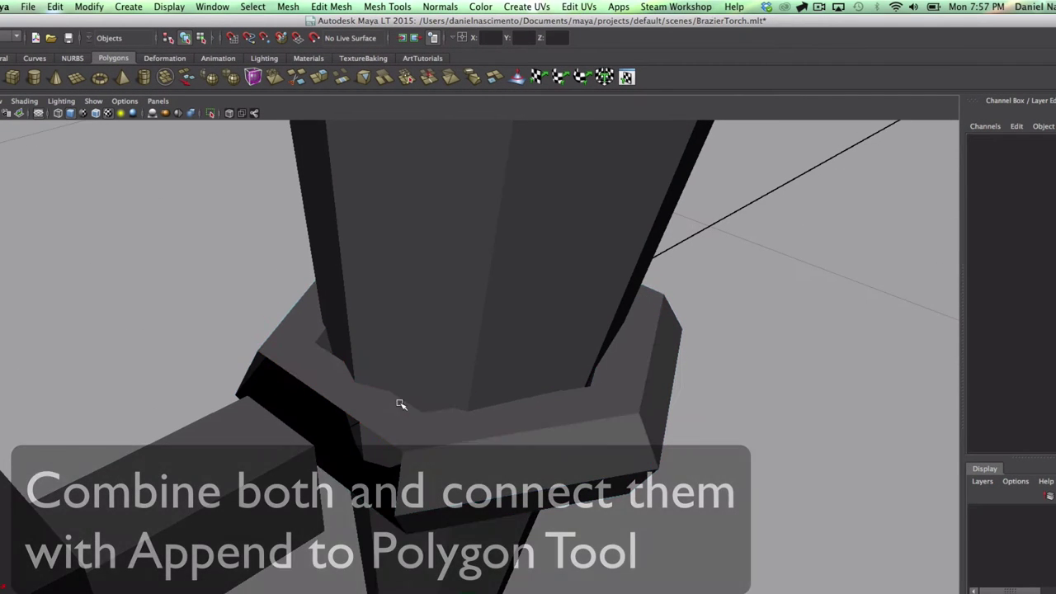
- Combine the torus ring and the plate with its peg into one mesh
{"action": "left_click", "coordinate": [266, 430], "text": "shift"}
{"action": "left_click", "coordinate": [297, 8]}
{"action": "left_click", "coordinate": [288, 45]}
- Bridge the peg's open end to the ring's opening with Append to Polygon along the top, underside and one flank
{"action": "left_click", "coordinate": [422, 58]}
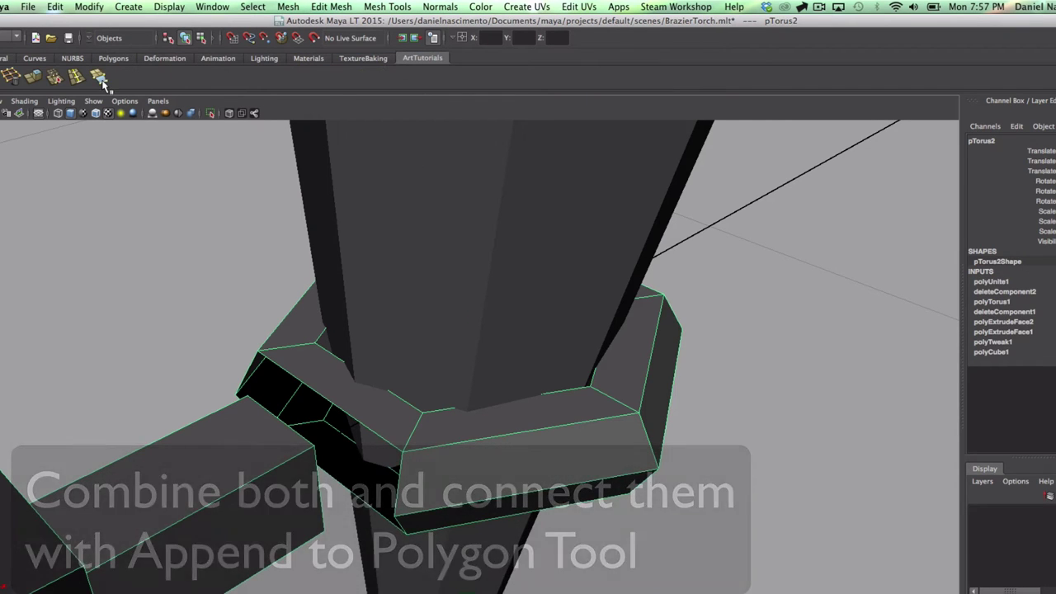
{"action": "left_click", "coordinate": [99, 77]}
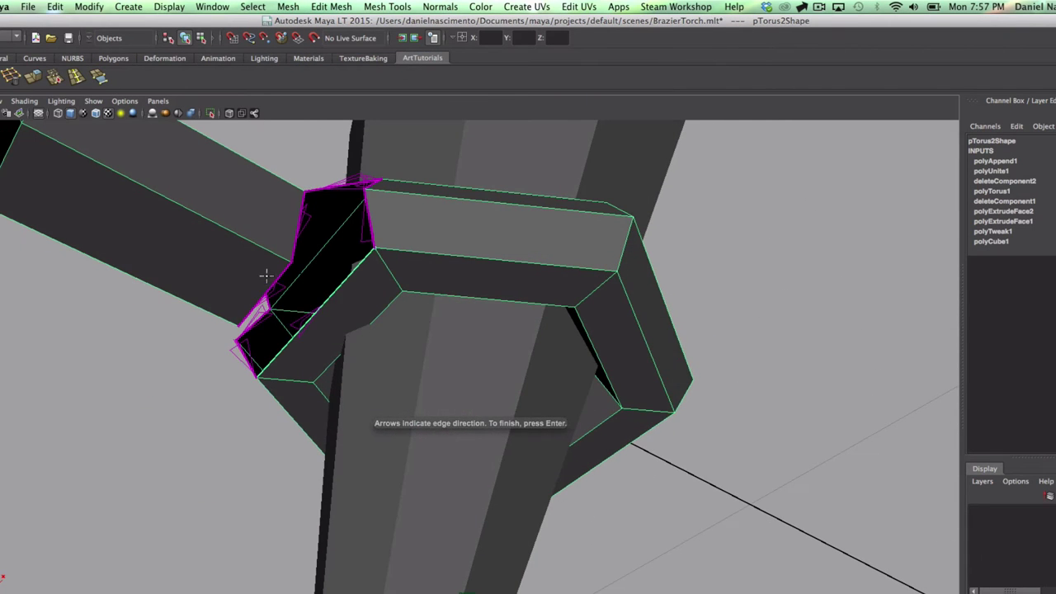
{"action": "left_click", "coordinate": [266, 275]}
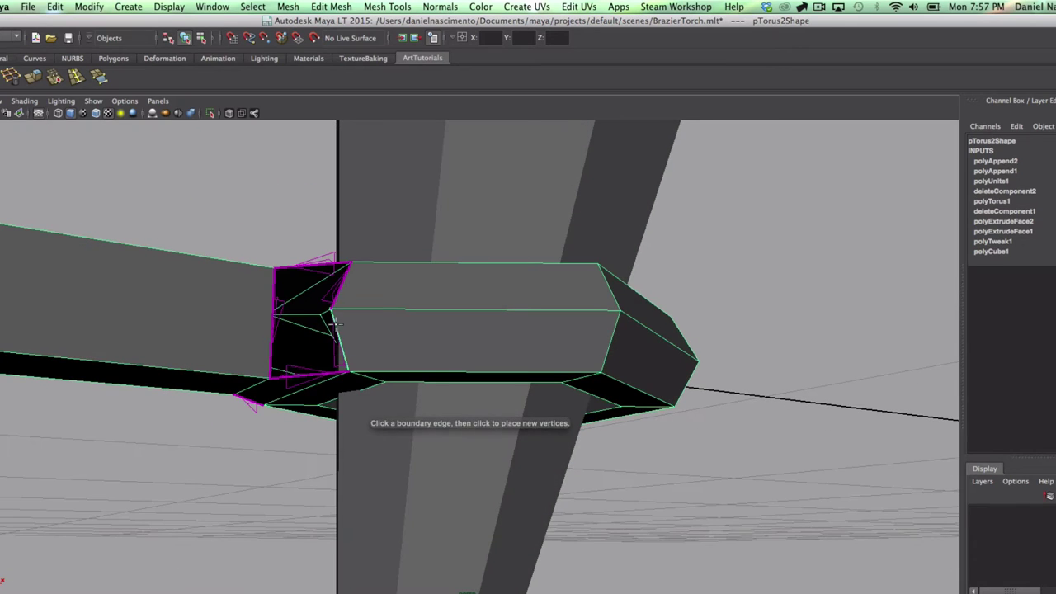
{"action": "left_click", "coordinate": [334, 323]}
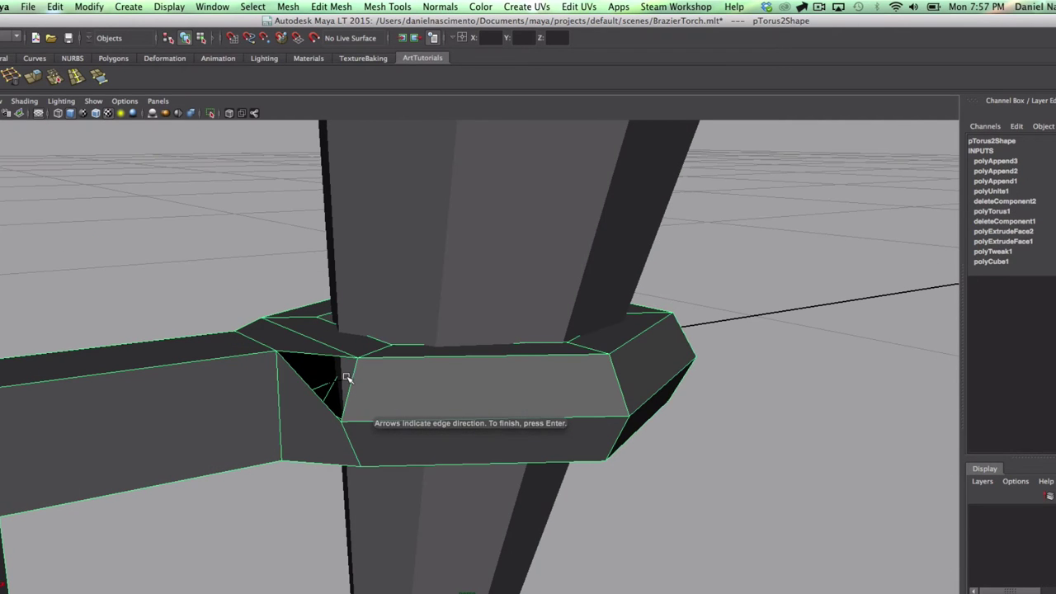
{"action": "key", "text": "z"}
{"action": "key", "text": "Return"}
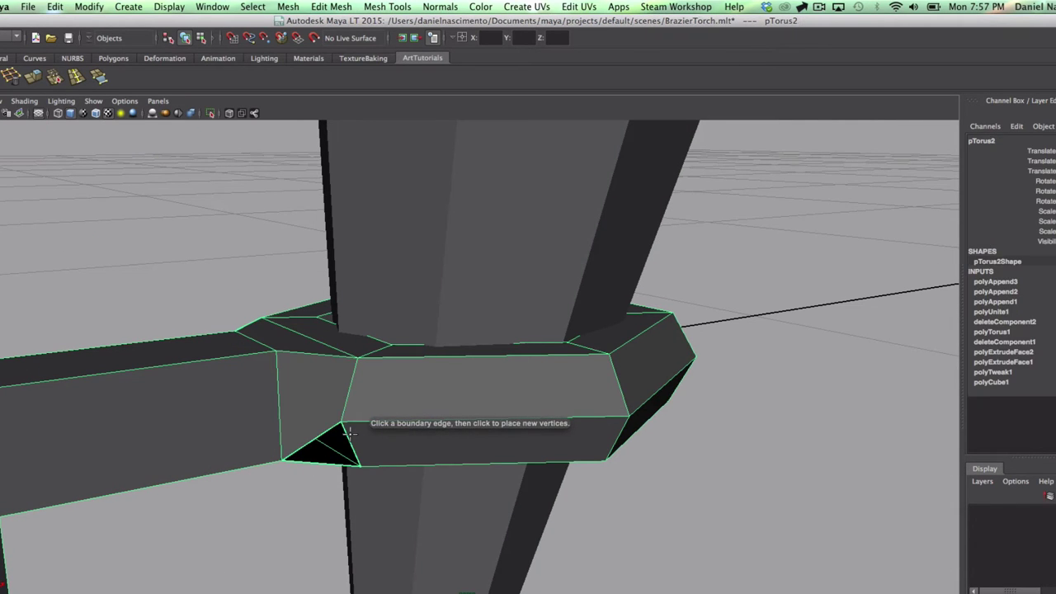
{"action": "key", "text": "Return"}
- Close the remaining gaps on the opposite flank of the peg-to-ring joint with Append to Polygon
{"action": "left_click_drag", "start_coordinate": [323, 428], "coordinate": [560, 348], "text": "alt"}
{"action": "key", "text": "g"}
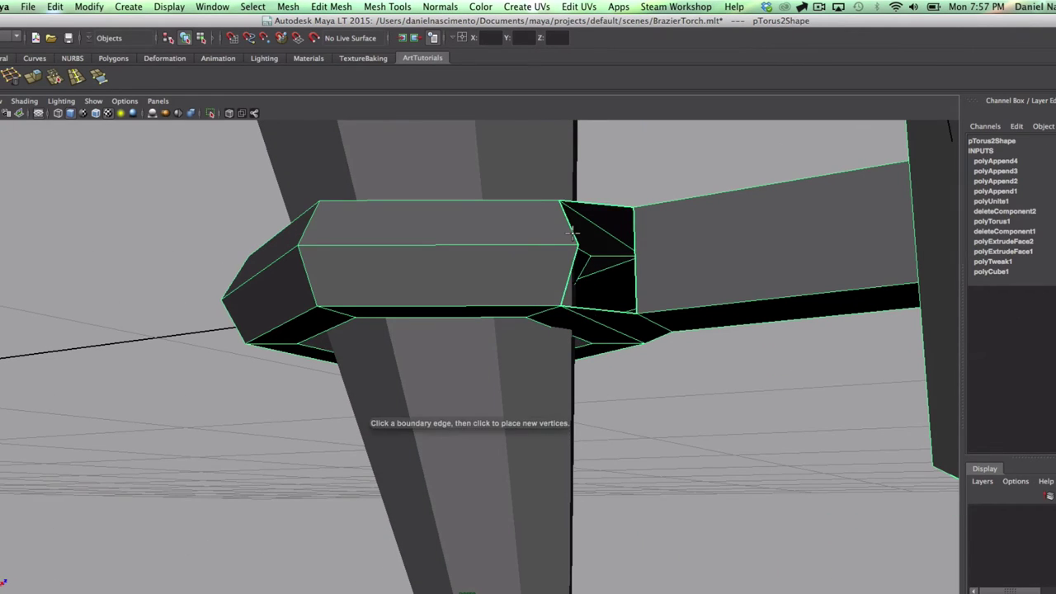
{"action": "key", "text": "Return"}
{"action": "left_click_drag", "start_coordinate": [634, 246], "coordinate": [608, 276], "text": "alt"}
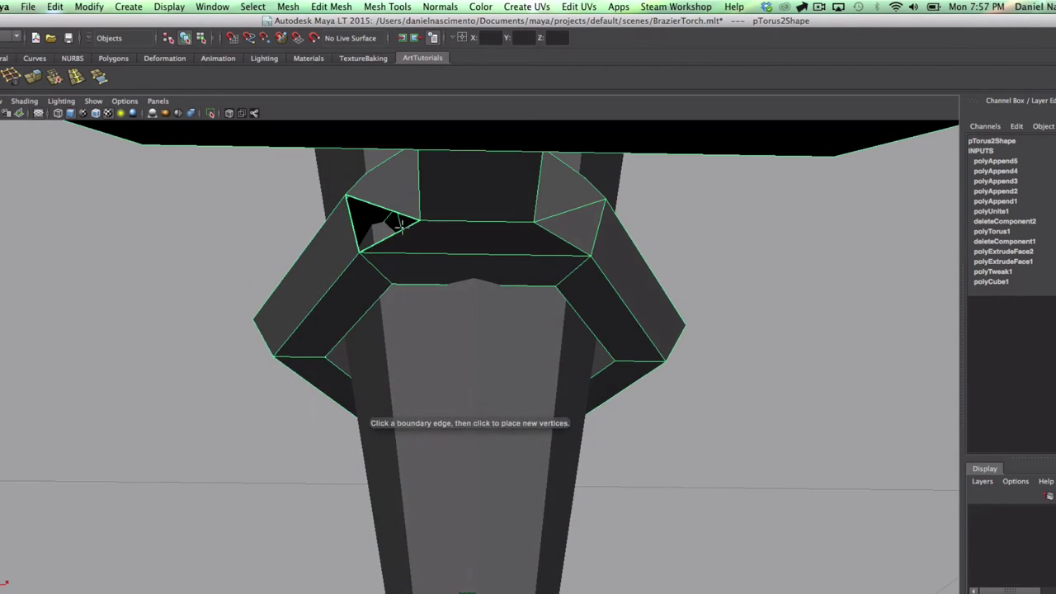
{"action": "key", "text": "Return"}
{"action": "left_click_drag", "start_coordinate": [351, 224], "coordinate": [462, 330], "text": "alt"}
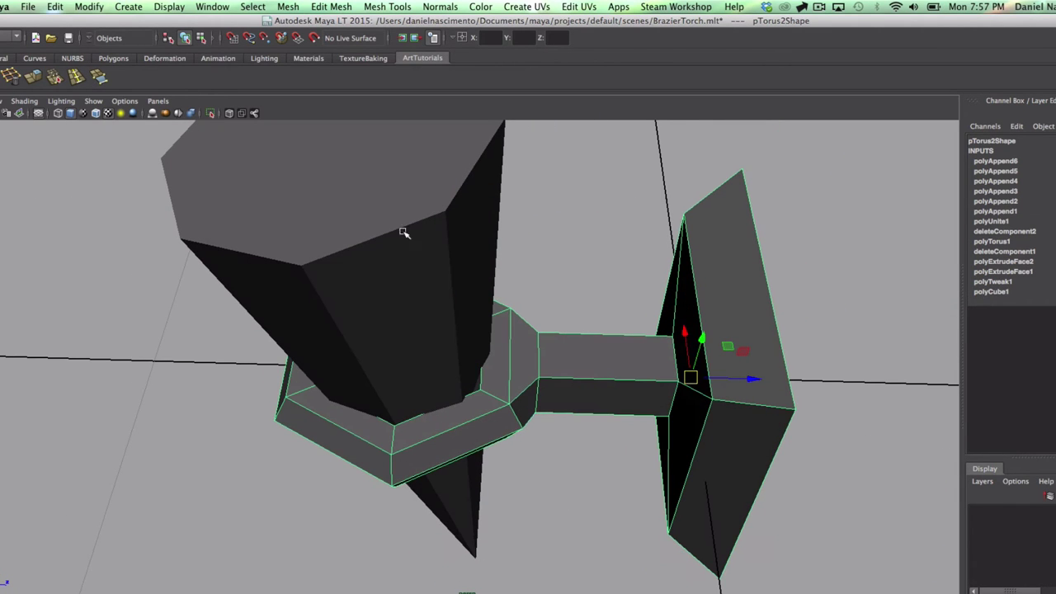
- Insert edge loops along the bracket's centreline through the plate, peg and ring, and return to object selection with nothing selected
{"action": "left_click", "coordinate": [541, 356]}
{"action": "left_click", "coordinate": [540, 358]}
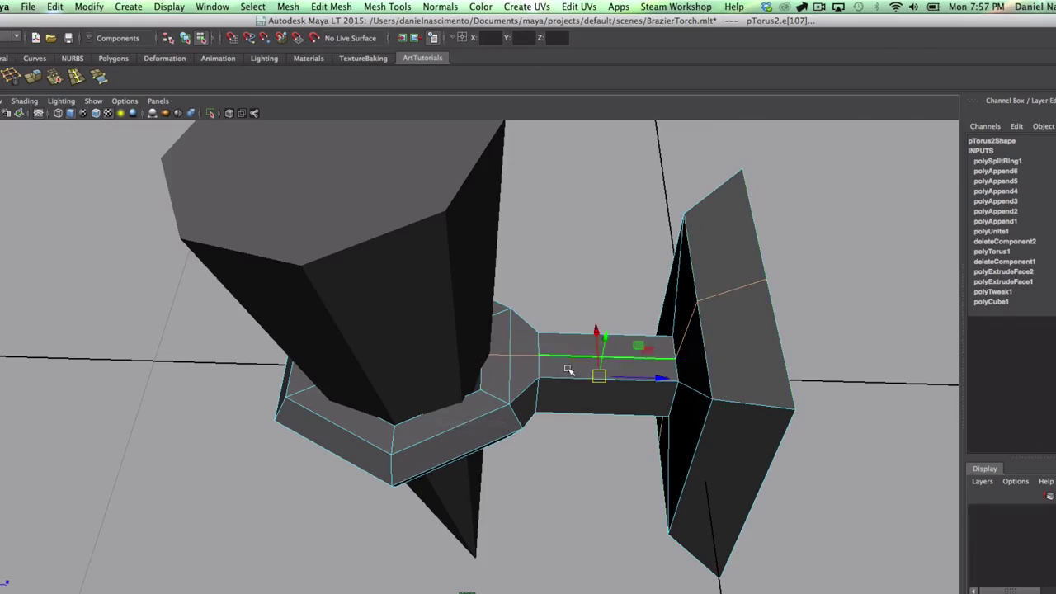
{"action": "left_click_drag", "start_coordinate": [569, 369], "coordinate": [332, 401], "text": "alt"}
{"action": "left_click", "coordinate": [321, 400]}
{"action": "key", "text": "w"}
{"action": "left_click_drag", "start_coordinate": [504, 363], "coordinate": [537, 302], "text": "alt"}
{"action": "left_click", "coordinate": [552, 246]}
{"action": "middle_click_drag", "start_coordinate": [553, 246], "coordinate": [544, 365], "text": "alt"}
{"action": "right_click", "coordinate": [444, 474]}
{"action": "right_click_drag", "start_coordinate": [444, 482], "coordinate": [501, 399]}
{"action": "left_click", "coordinate": [632, 475]}
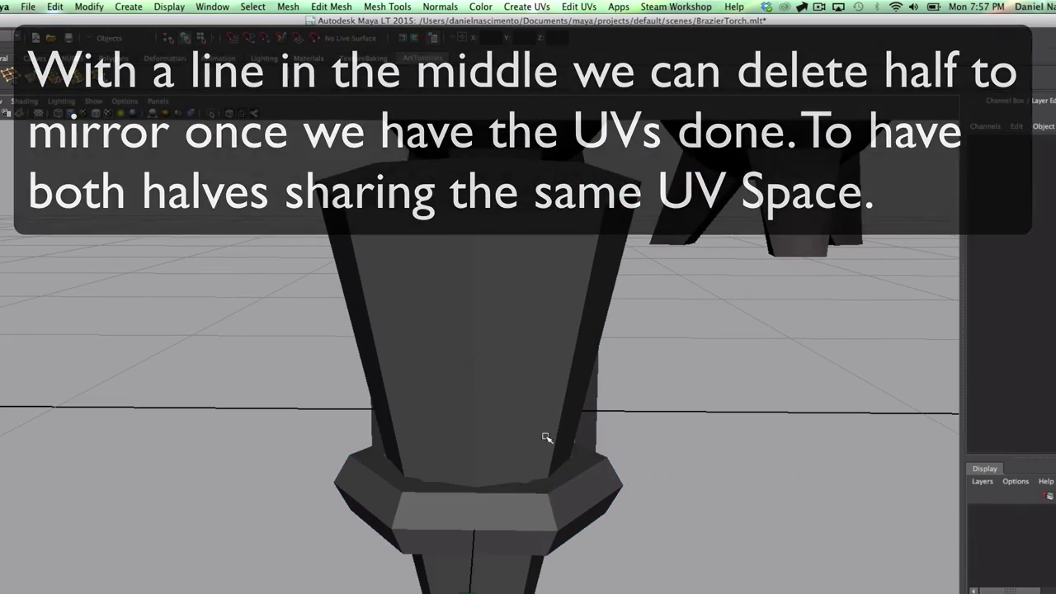
- Split the quads on both flanks of the peg-to-ring joint diagonally with the Multi-Cut tool and return to object selection
{"action": "scroll", "coordinate": [384, 396], "scroll_direction": "down", "scroll_amount": 5}
{"action": "left_click_drag", "start_coordinate": [384, 396], "coordinate": [578, 388], "text": "alt"}
{"action": "scroll", "coordinate": [455, 399], "scroll_direction": "down", "scroll_amount": 2}
{"action": "right_click_drag", "start_coordinate": [578, 388], "coordinate": [829, 533], "text": "alt"}
{"action": "middle_click_drag", "start_coordinate": [829, 533], "coordinate": [852, 439], "text": "alt"}
{"action": "left_click", "coordinate": [488, 372]}
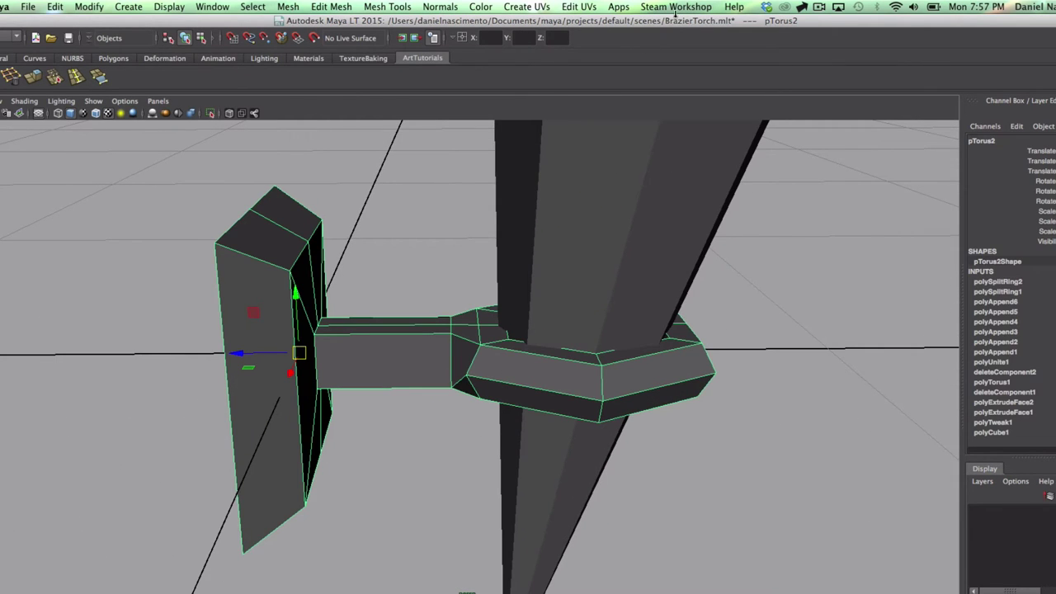
{"action": "left_click", "coordinate": [526, 7]}
{"action": "left_click", "coordinate": [400, 43]}
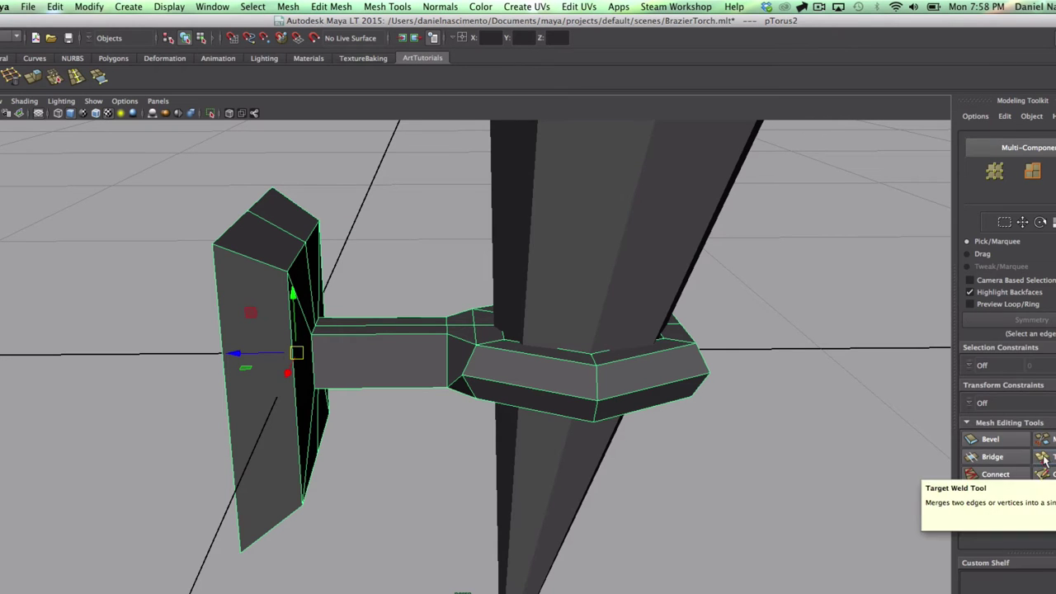
{"action": "left_click", "coordinate": [1042, 439]}
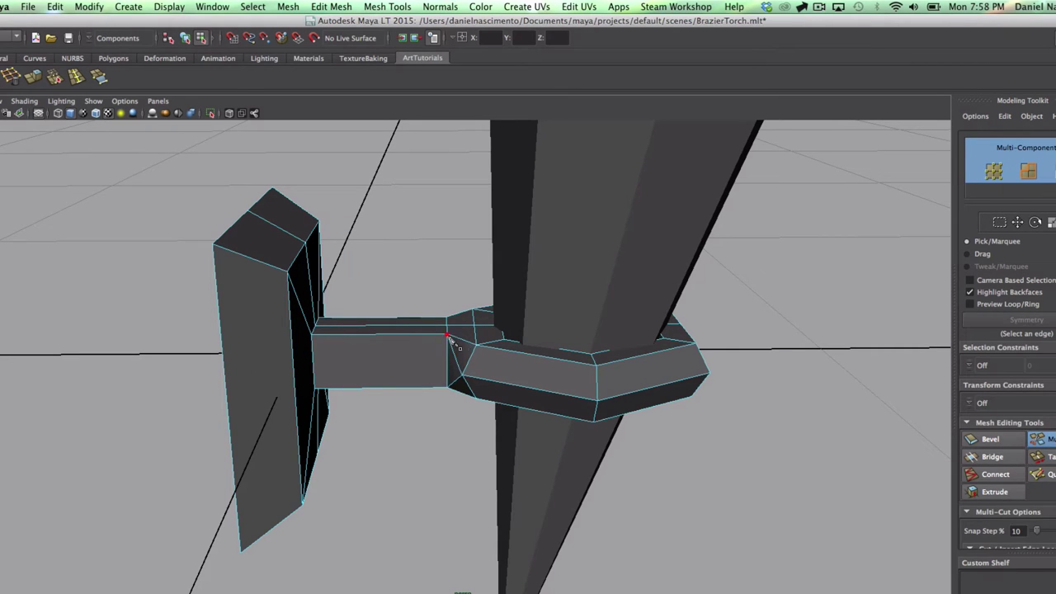
{"action": "left_click_drag", "start_coordinate": [453, 347], "coordinate": [408, 416], "text": "alt"}
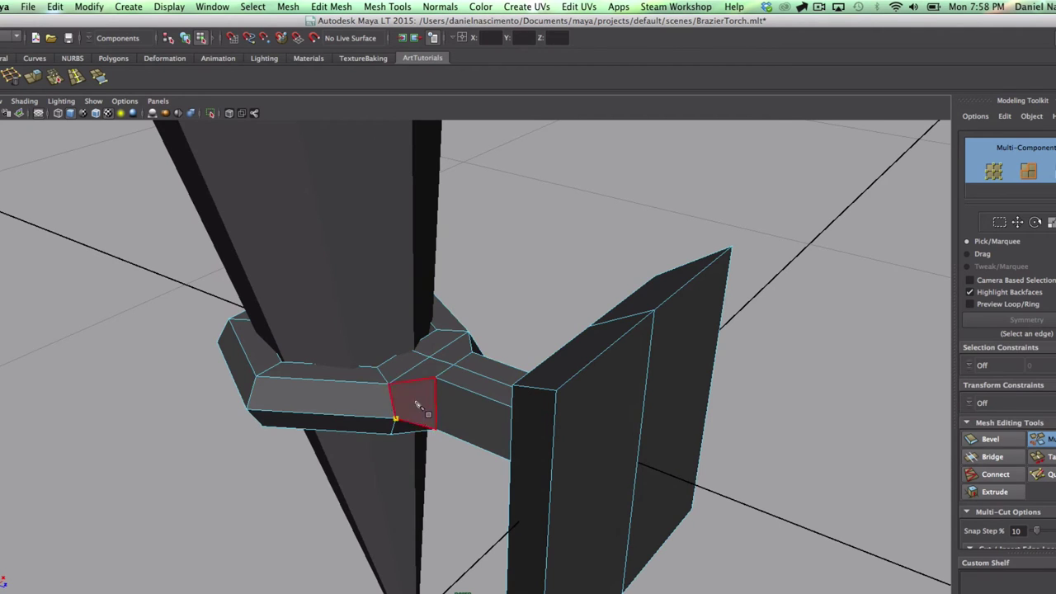
{"action": "key", "text": "w"}
{"action": "right_click_drag", "start_coordinate": [448, 394], "coordinate": [504, 377]}
- Examine the joined bracket and the cone from several sides
{"action": "left_click_drag", "start_coordinate": [504, 377], "coordinate": [572, 366], "text": "alt"}
{"action": "left_click", "coordinate": [549, 389]}
{"action": "left_click_drag", "start_coordinate": [536, 396], "coordinate": [495, 454], "text": "alt"}
{"action": "right_click_drag", "start_coordinate": [446, 412], "coordinate": [290, 378], "text": "alt"}
{"action": "left_click_drag", "start_coordinate": [290, 379], "coordinate": [479, 356], "text": "alt"}
{"action": "left_click", "coordinate": [613, 435]}
{"action": "right_click_drag", "start_coordinate": [613, 435], "coordinate": [425, 410], "text": "alt"}
{"action": "left_click_drag", "start_coordinate": [424, 410], "coordinate": [527, 388], "text": "alt"}
{"action": "left_click", "coordinate": [526, 388]}
{"action": "right_click_drag", "start_coordinate": [527, 388], "coordinate": [443, 372], "text": "alt"}
{"action": "middle_click_drag", "start_coordinate": [443, 372], "coordinate": [417, 393], "text": "alt"}
{"action": "right_click_drag", "start_coordinate": [417, 393], "coordinate": [576, 416], "text": "alt"}
{"action": "mouse_move", "coordinate": [576, 416]}
{"action": "left_mouse_down", "text": "alt"}
{"action": "mouse_move", "coordinate": [580, 432]}
{"action": "mouse_move", "coordinate": [565, 408]}
{"action": "left_mouse_up", "text": "alt"}
- Extrude the eight central faces of the cone's top cap down into the cone to hollow out a cup with a rim
{"action": "right_click_drag", "start_coordinate": [561, 367], "coordinate": [560, 385]}
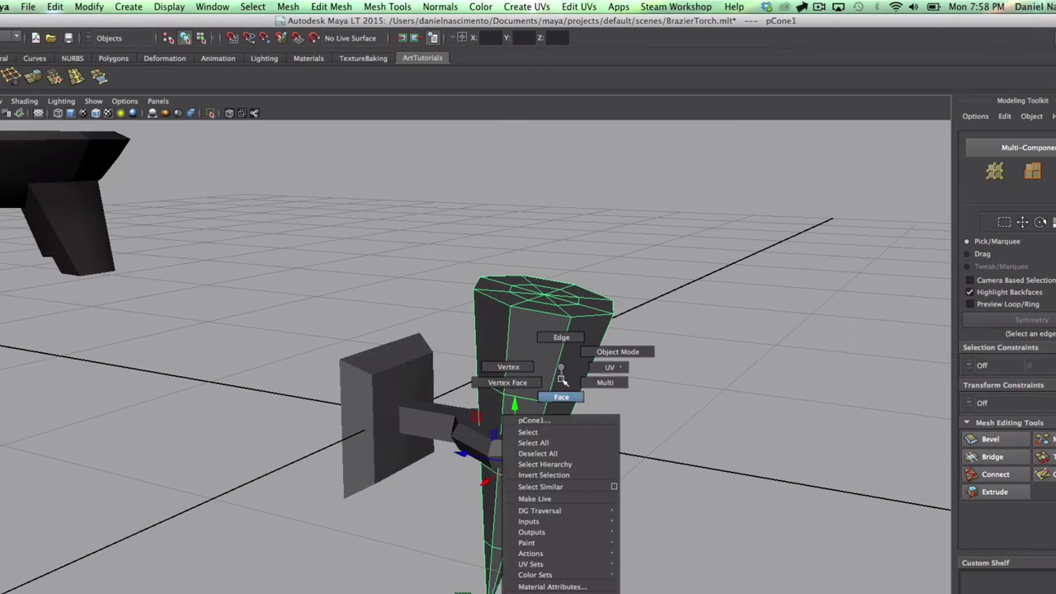
{"action": "left_click", "coordinate": [556, 340]}
{"action": "left_click_drag", "start_coordinate": [556, 340], "coordinate": [495, 379], "text": "alt"}
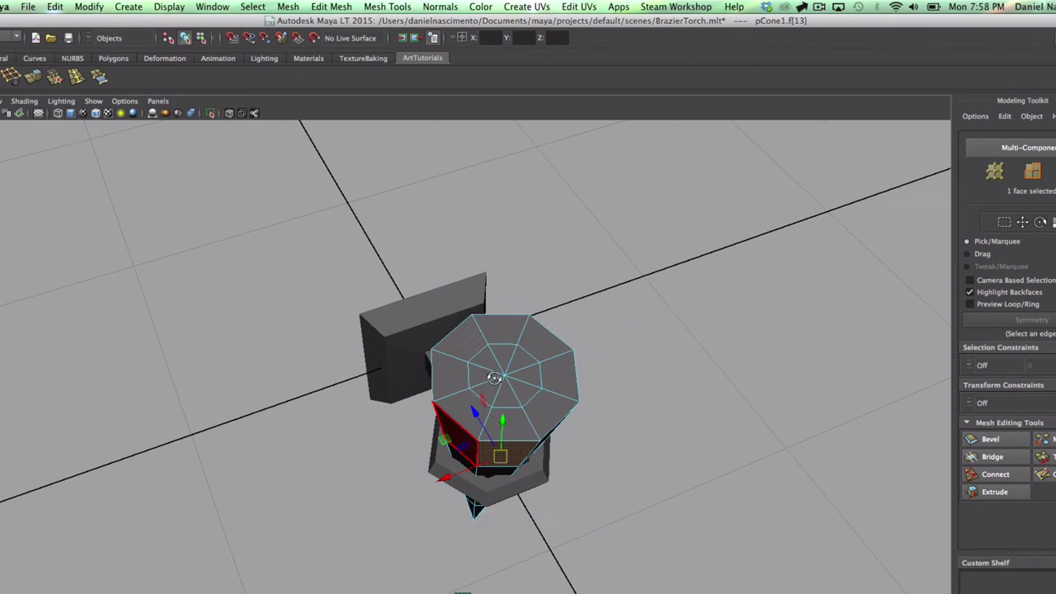
{"action": "double_click", "coordinate": [553, 371], "text": "shift"}
{"action": "key", "text": "shift+period"}
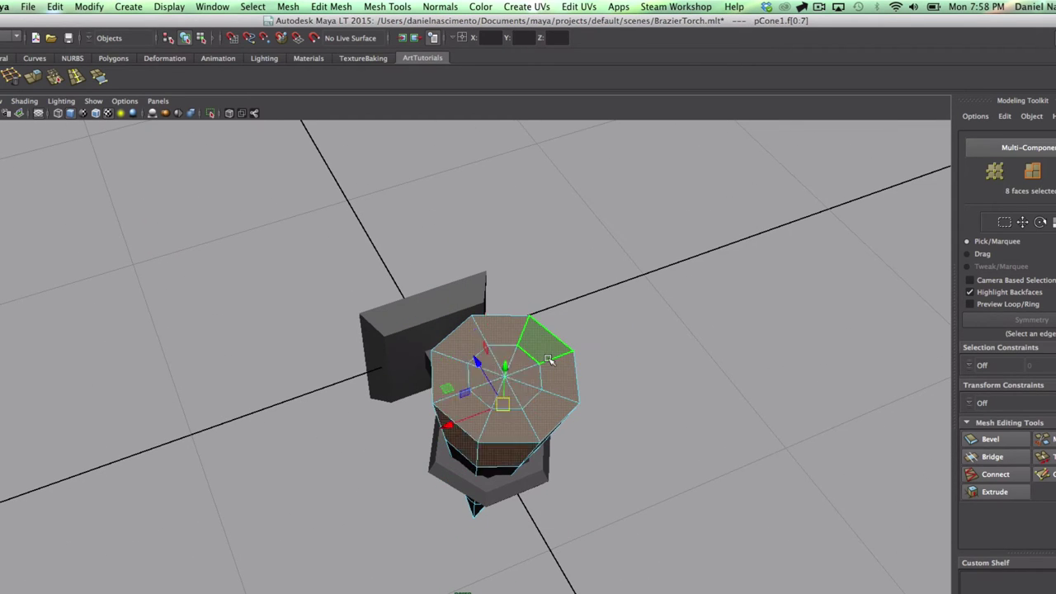
{"action": "key", "text": "shift+comma"}
{"action": "left_click_drag", "start_coordinate": [522, 424], "coordinate": [550, 392], "text": "alt"}
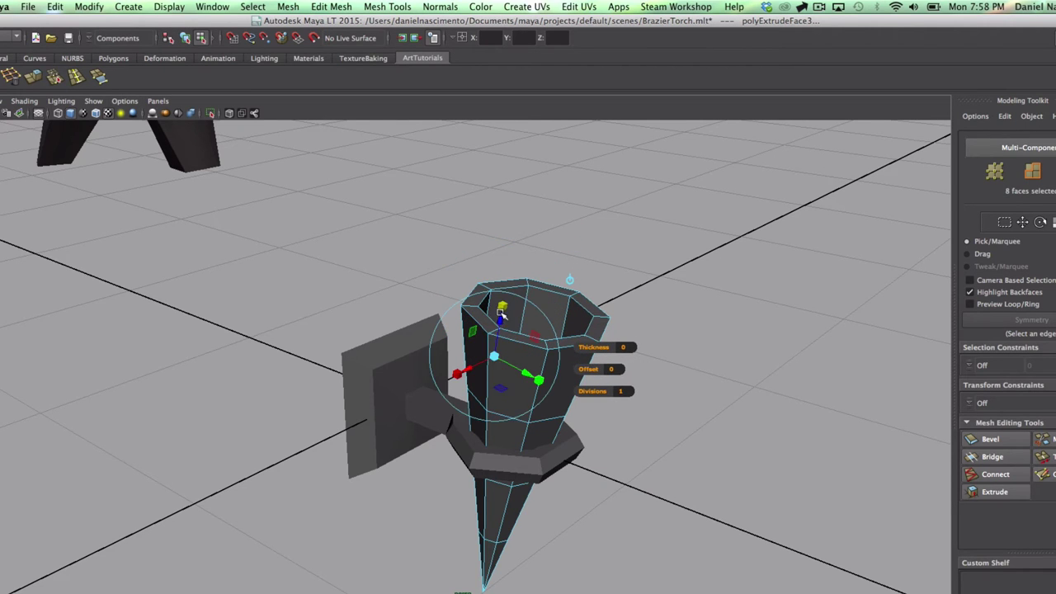
{"action": "left_click_drag", "start_coordinate": [498, 331], "coordinate": [551, 388], "text": "alt"}
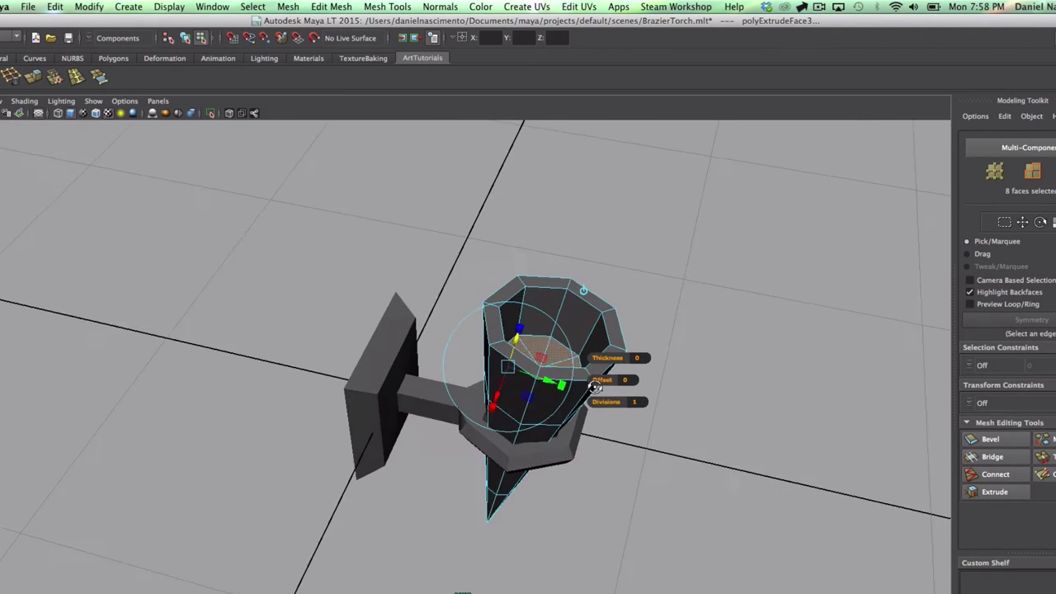
{"action": "left_click_drag", "start_coordinate": [664, 423], "coordinate": [635, 438], "text": "alt"}
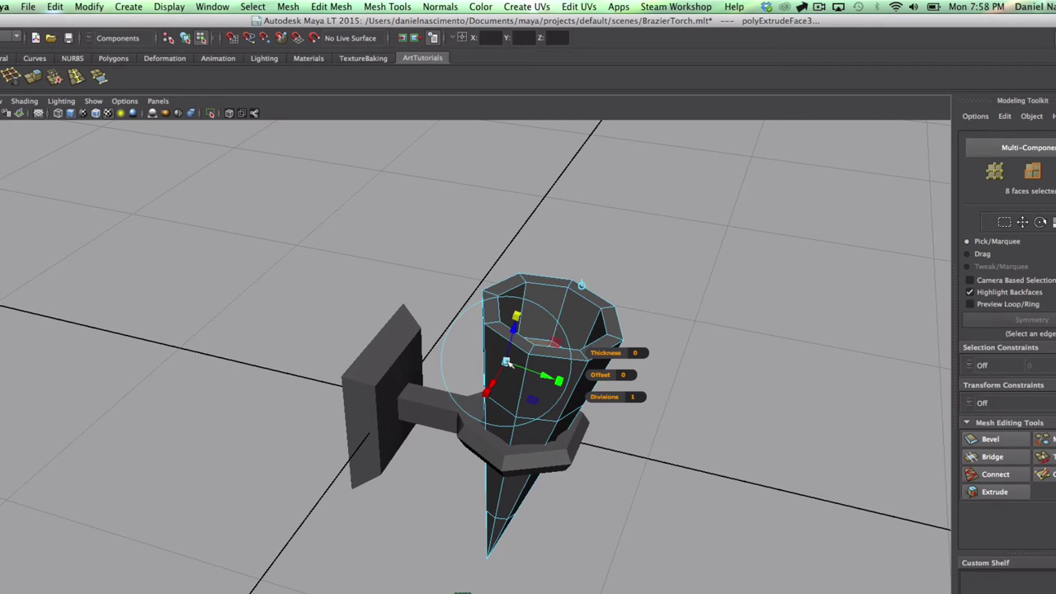
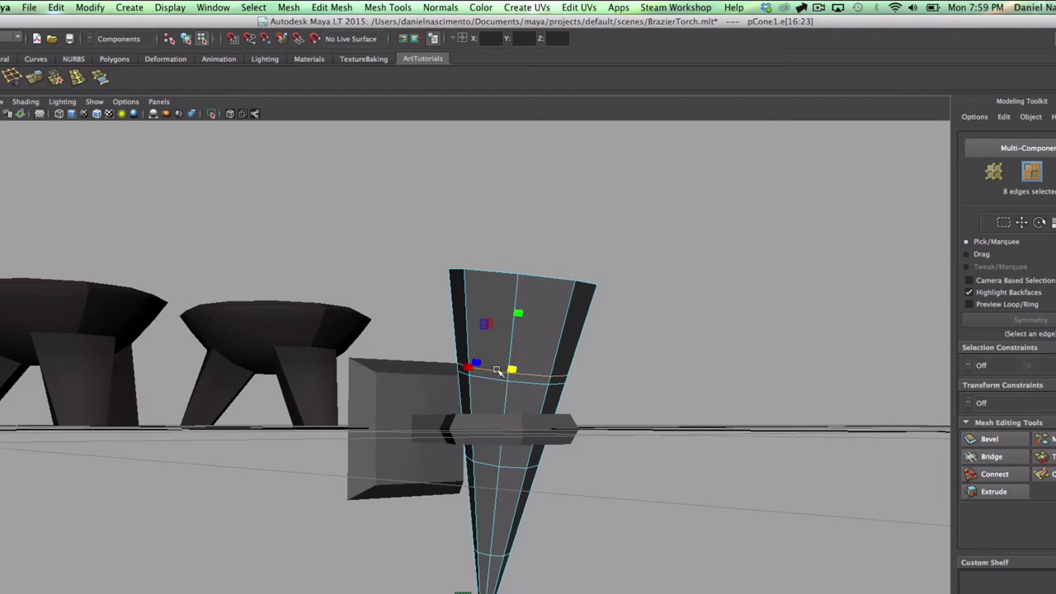
- Reshape the cone's edge loops into a wide cup above a narrow handle, and return to object selection
{"action": "left_click_drag", "start_coordinate": [541, 377], "coordinate": [532, 353], "text": "alt"}
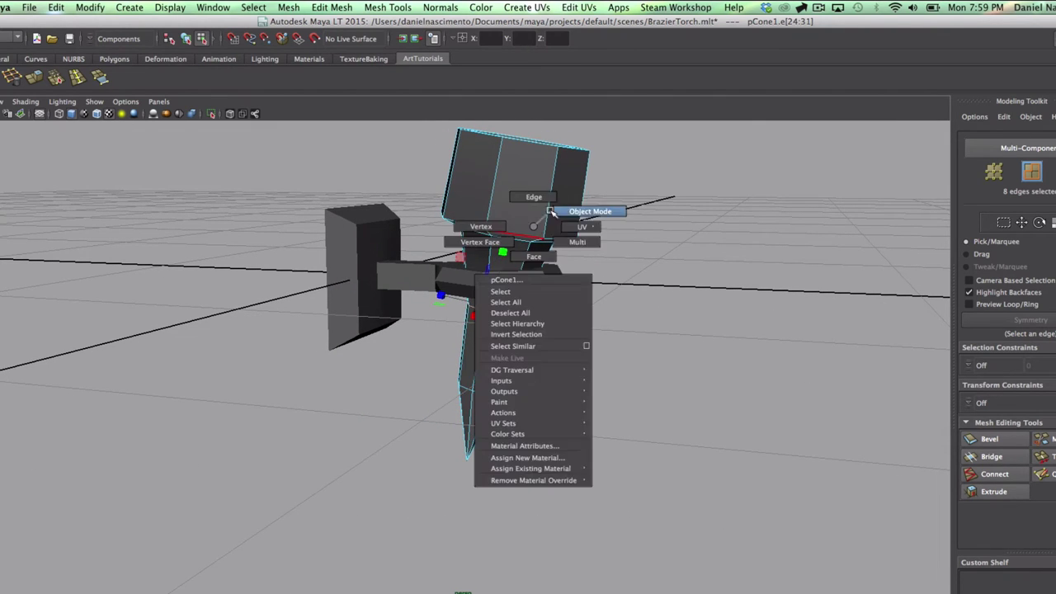
{"action": "key", "text": "F8"}
{"action": "scroll", "coordinate": [505, 274], "scroll_direction": "down", "scroll_amount": 5}
{"action": "left_click_drag", "start_coordinate": [502, 275], "coordinate": [446, 354], "text": "alt"}
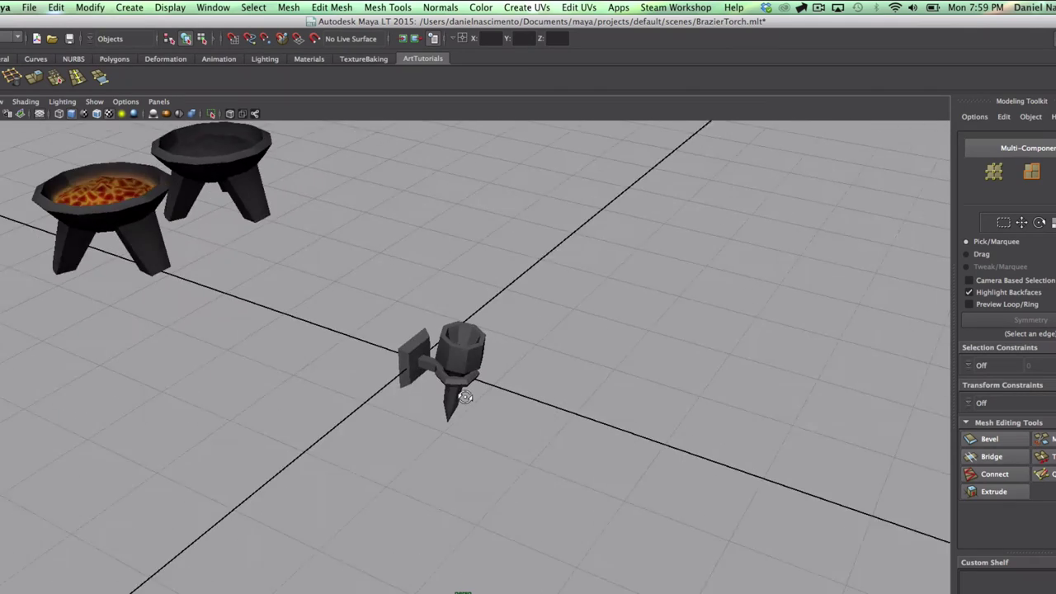
- Insert an edge loop around the middle of the torch cup and scale it outward so the cup bulges
{"action": "scroll", "coordinate": [440, 361], "scroll_direction": "up", "scroll_amount": 5}
{"action": "left_click", "coordinate": [438, 358]}
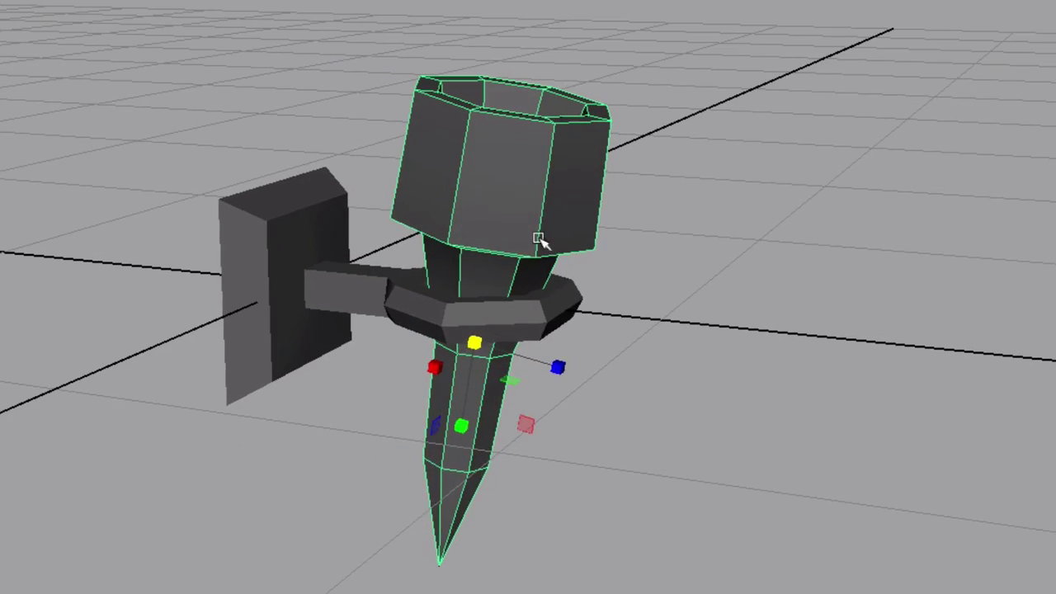
{"action": "right_click_drag", "start_coordinate": [490, 200], "coordinate": [490, 147]}
{"action": "double_click", "coordinate": [496, 246]}
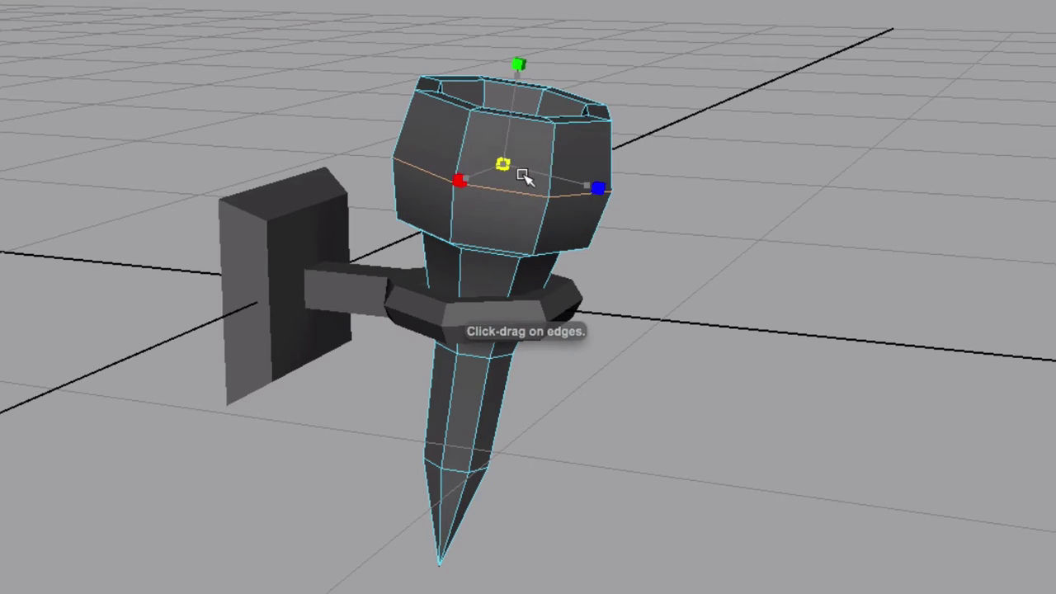
{"action": "right_click_drag", "start_coordinate": [571, 161], "coordinate": [651, 137]}
{"action": "left_click", "coordinate": [817, 259]}
- Examine the torch from several sides, including a close look at the pointed tip of the handle
{"action": "scroll", "coordinate": [456, 200], "scroll_direction": "down", "scroll_amount": 5}
{"action": "left_click_drag", "start_coordinate": [457, 201], "coordinate": [503, 283], "text": "alt"}
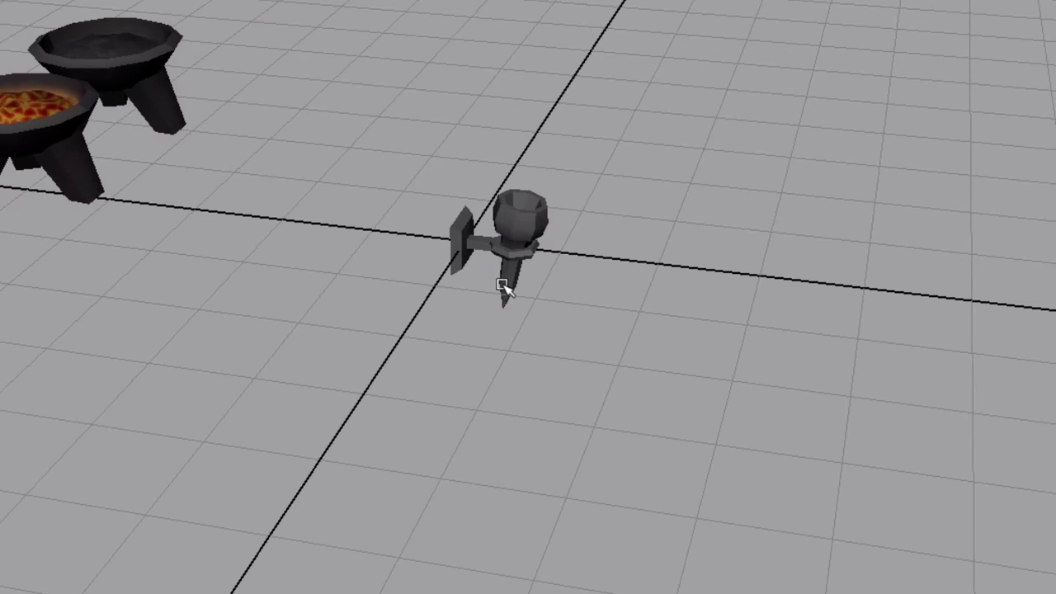
{"action": "right_click_drag", "start_coordinate": [501, 285], "coordinate": [973, 421], "text": "alt"}
{"action": "left_click_drag", "start_coordinate": [890, 416], "coordinate": [684, 288], "text": "alt"}
{"action": "middle_click_drag", "start_coordinate": [662, 396], "coordinate": [725, 182], "text": "alt"}
{"action": "right_click_drag", "start_coordinate": [718, 248], "coordinate": [908, 192], "text": "alt"}
{"action": "left_click", "coordinate": [556, 36]}
{"action": "middle_click_drag", "start_coordinate": [547, 126], "coordinate": [448, 287], "text": "alt"}
{"action": "right_click_drag", "start_coordinate": [524, 278], "coordinate": [678, 314], "text": "alt"}
{"action": "mouse_move", "coordinate": [546, 272]}
{"action": "left_mouse_down", "text": "alt"}
{"action": "mouse_move", "coordinate": [618, 280]}
{"action": "mouse_move", "coordinate": [538, 269]}
{"action": "left_mouse_up", "text": "alt"}
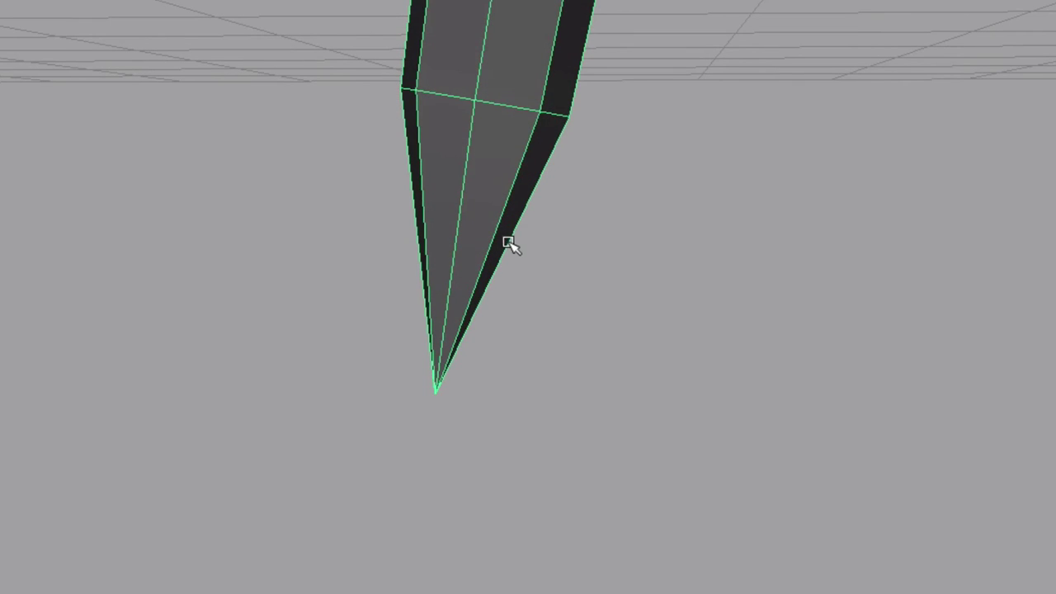
{"action": "left_click", "coordinate": [630, 247]}
{"action": "right_click_drag", "start_coordinate": [629, 247], "coordinate": [384, 143], "text": "alt"}
{"action": "left_click_drag", "start_coordinate": [396, 148], "coordinate": [641, 343], "text": "alt"}
{"action": "right_click_drag", "start_coordinate": [641, 342], "coordinate": [446, 254], "text": "alt"}
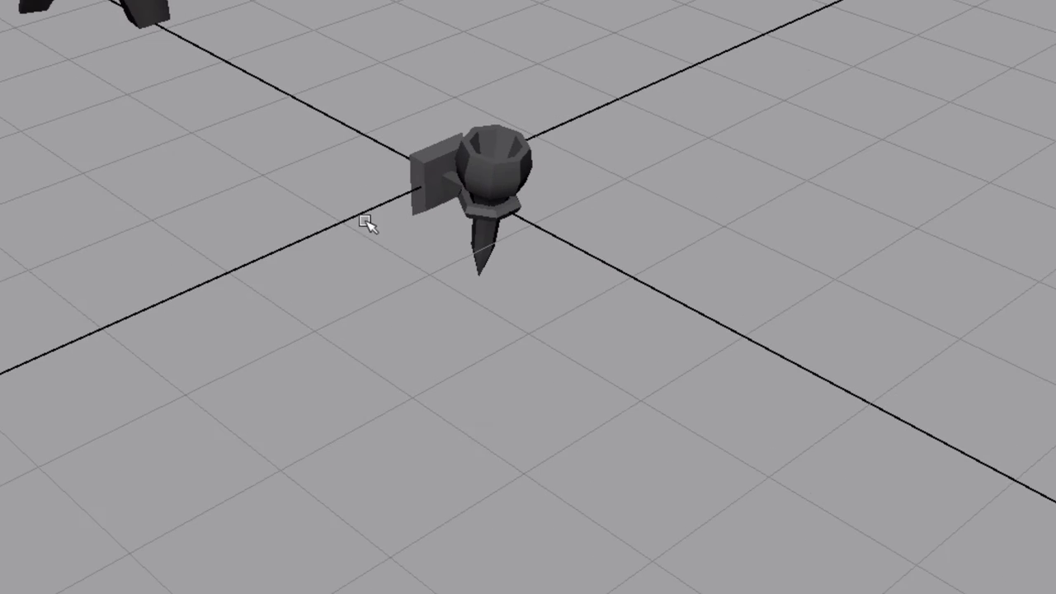
{"action": "left_click_drag", "start_coordinate": [446, 255], "coordinate": [665, 276], "text": "alt"}
{"action": "right_click_drag", "start_coordinate": [652, 261], "coordinate": [1043, 370], "text": "alt"}
- Scale up the cup's rim faces to flare the opening, and return to object selection
{"action": "left_click", "coordinate": [497, 198]}
{"action": "middle_click_drag", "start_coordinate": [743, 276], "coordinate": [800, 376], "text": "alt"}
{"action": "right_click_drag", "start_coordinate": [584, 200], "coordinate": [582, 241]}
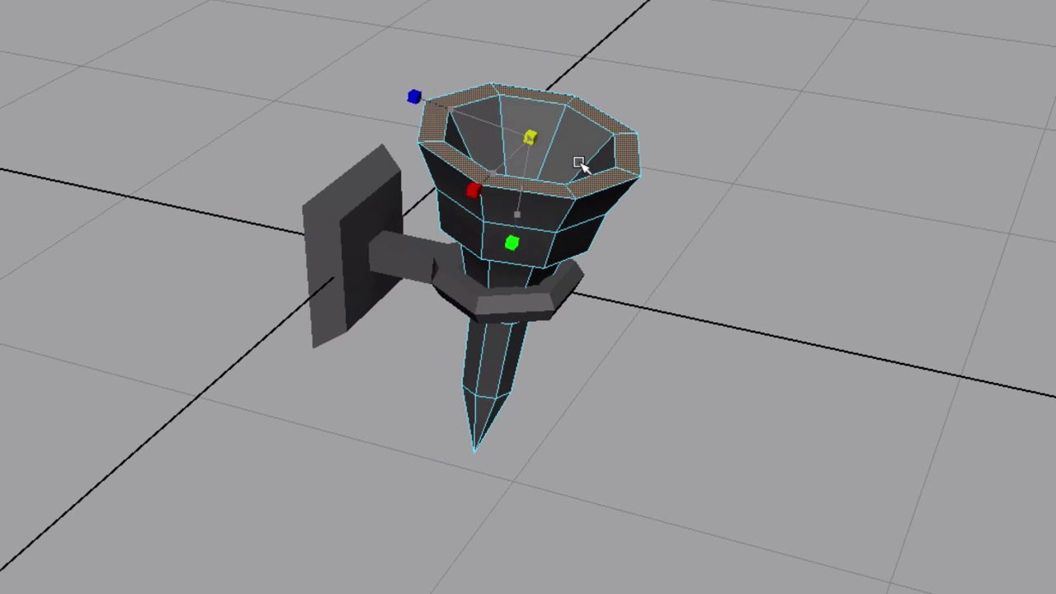
{"action": "left_click_drag", "start_coordinate": [580, 163], "coordinate": [549, 140], "text": "alt"}
{"action": "left_click", "coordinate": [722, 186]}
{"action": "right_click_drag", "start_coordinate": [597, 201], "coordinate": [459, 274]}
- Select the wall plate's outer faces on the bracket and scale them down in width and height
{"action": "mouse_move", "coordinate": [458, 274]}
{"action": "left_mouse_down", "text": "alt"}
{"action": "mouse_move", "coordinate": [550, 268]}
{"action": "mouse_move", "coordinate": [458, 266]}
{"action": "left_mouse_up", "text": "alt"}
{"action": "right_click_drag", "start_coordinate": [458, 265], "coordinate": [1047, 437], "text": "alt"}
{"action": "left_click", "coordinate": [378, 239]}
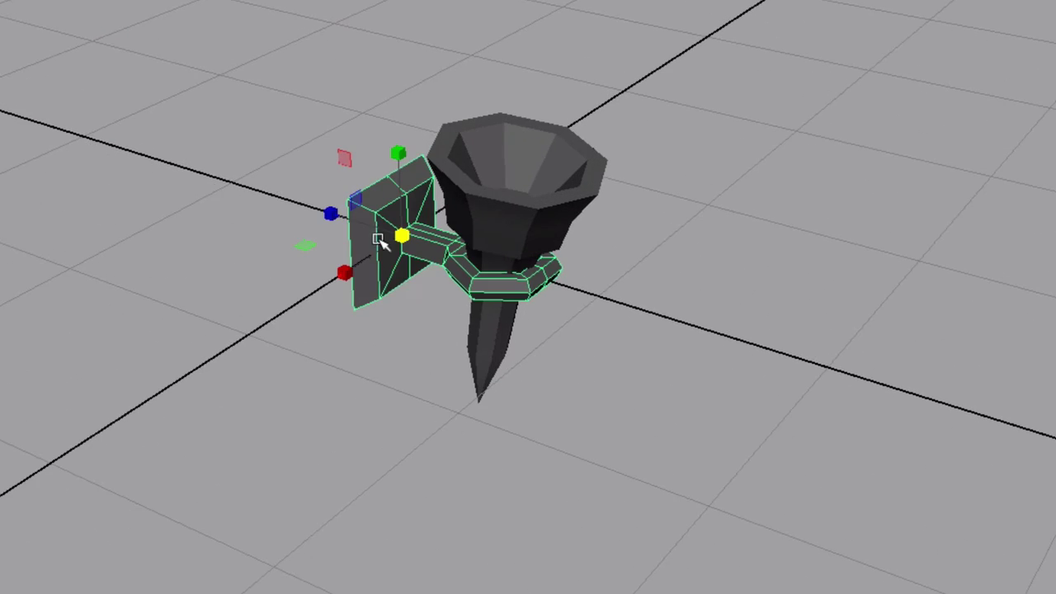
{"action": "left_click_drag", "start_coordinate": [342, 192], "coordinate": [402, 281], "text": "alt"}
{"action": "right_click", "coordinate": [401, 281]}
{"action": "right_click_drag", "start_coordinate": [402, 281], "coordinate": [364, 323]}
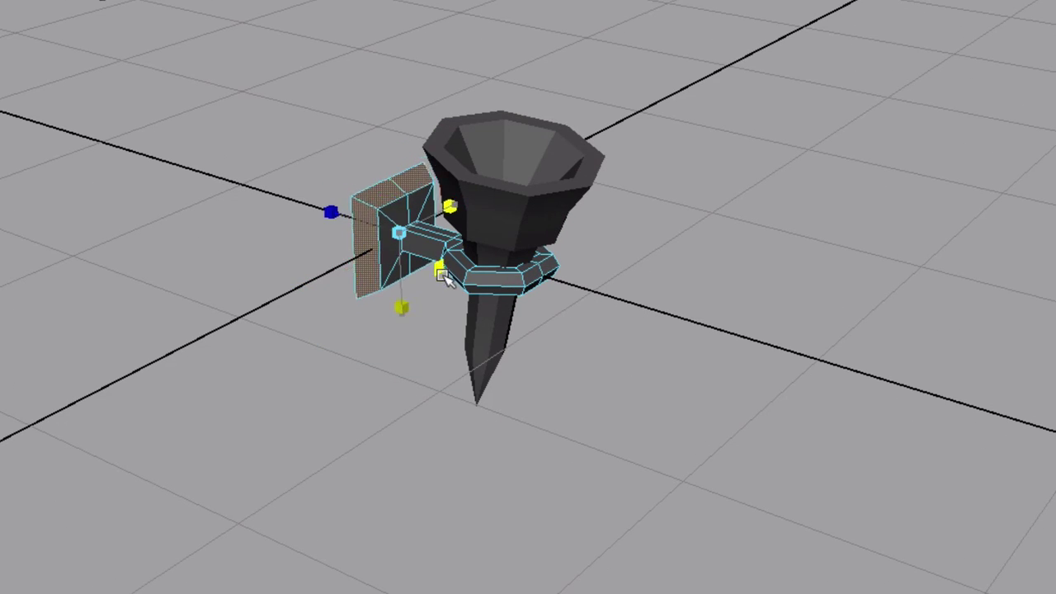
{"action": "left_click_drag", "start_coordinate": [445, 276], "coordinate": [417, 263]}
{"action": "mouse_move", "coordinate": [479, 285]}
{"action": "left_mouse_down", "text": "alt"}
{"action": "mouse_move", "coordinate": [382, 276]}
{"action": "mouse_move", "coordinate": [469, 292]}
{"action": "left_mouse_up", "text": "alt"}
{"action": "left_click", "coordinate": [641, 276]}
- Select the cone together with the bracket and combine them into one mesh
{"action": "right_click_drag", "start_coordinate": [641, 275], "coordinate": [581, 285], "text": "alt"}
{"action": "left_click_drag", "start_coordinate": [581, 284], "coordinate": [767, 358], "text": "alt"}
{"action": "left_click", "coordinate": [530, 227]}
{"action": "left_click_drag", "start_coordinate": [530, 227], "coordinate": [530, 294], "text": "alt"}
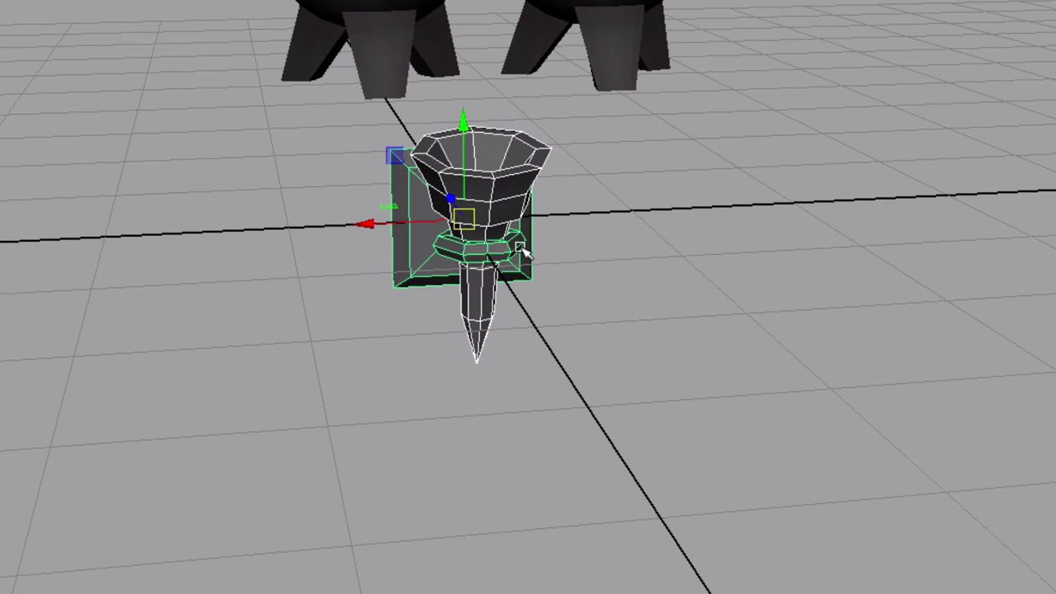
{"action": "left_click", "coordinate": [233, 1]}
{"action": "left_click", "coordinate": [256, 1]}
{"action": "key", "text": "r"}
- In a front wireframe view, select all the torch's middle vertices and snap them to the vertical grid line at the centre
{"action": "right_click_drag", "start_coordinate": [615, 253], "coordinate": [693, 315], "text": "alt"}
{"action": "left_click_drag", "start_coordinate": [693, 315], "coordinate": [648, 275], "text": "alt"}
{"action": "key", "text": "space"}
{"action": "left_click_drag", "start_coordinate": [567, 54], "coordinate": [569, 76]}
{"action": "scroll", "coordinate": [570, 76], "scroll_direction": "down", "scroll_amount": 15}
{"action": "scroll", "coordinate": [603, 125], "scroll_direction": "up", "scroll_amount": 5}
{"action": "right_click_drag", "start_coordinate": [561, 188], "coordinate": [525, 108]}
{"action": "key", "text": "4"}
{"action": "left_click_drag", "start_coordinate": [514, 99], "coordinate": [533, 315]}
{"action": "scroll", "coordinate": [552, 313], "scroll_direction": "up", "scroll_amount": 6}
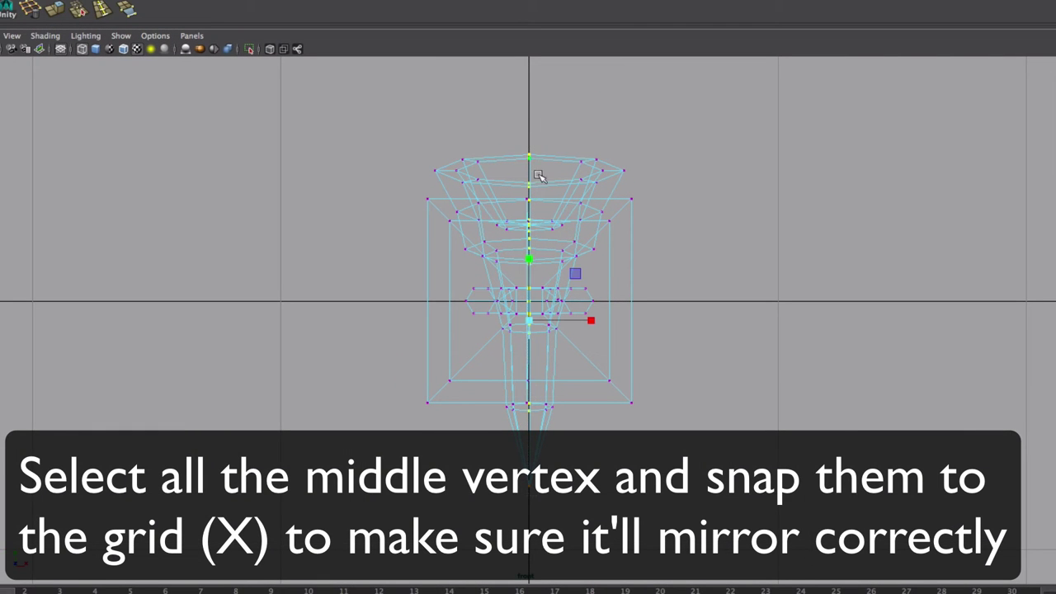
{"action": "left_click_drag", "start_coordinate": [537, 176], "coordinate": [513, 244], "text": "alt"}
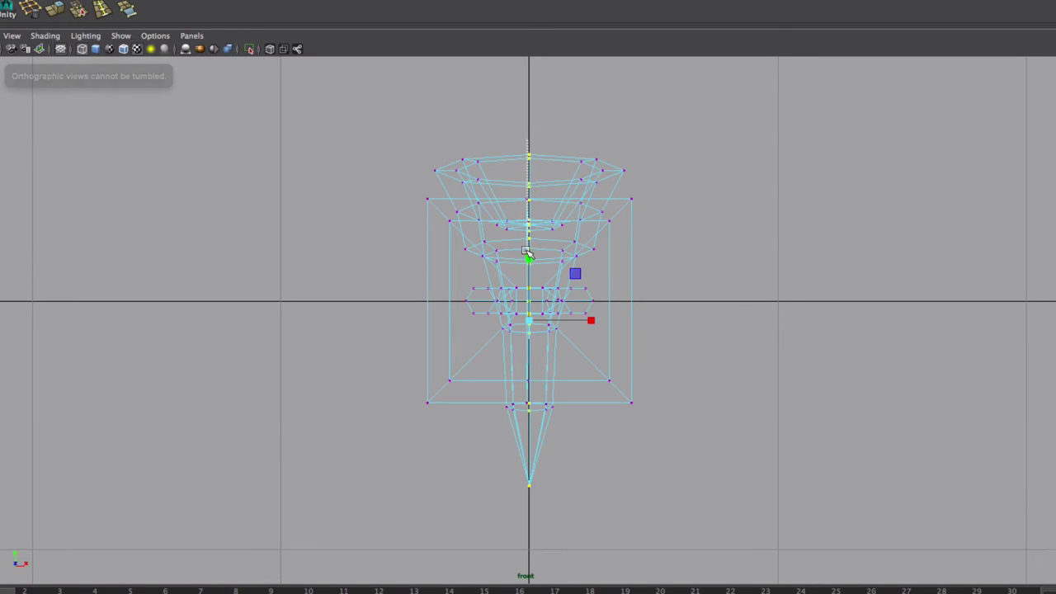
{"action": "left_click", "coordinate": [533, 135]}
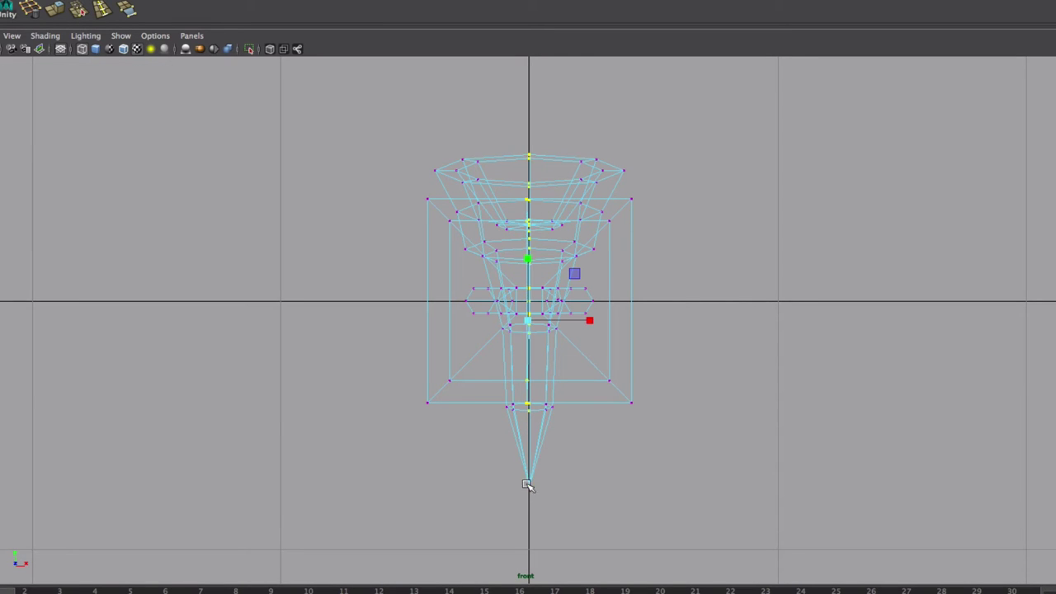
{"action": "right_click_drag", "start_coordinate": [561, 215], "coordinate": [610, 203]}
- Return to the perspective view with textured shading and select the torch mesh
{"action": "key", "text": "space"}
{"action": "left_click_drag", "start_coordinate": [611, 207], "coordinate": [520, 236]}
{"action": "left_click", "coordinate": [508, 225]}
{"action": "key", "text": "6"}
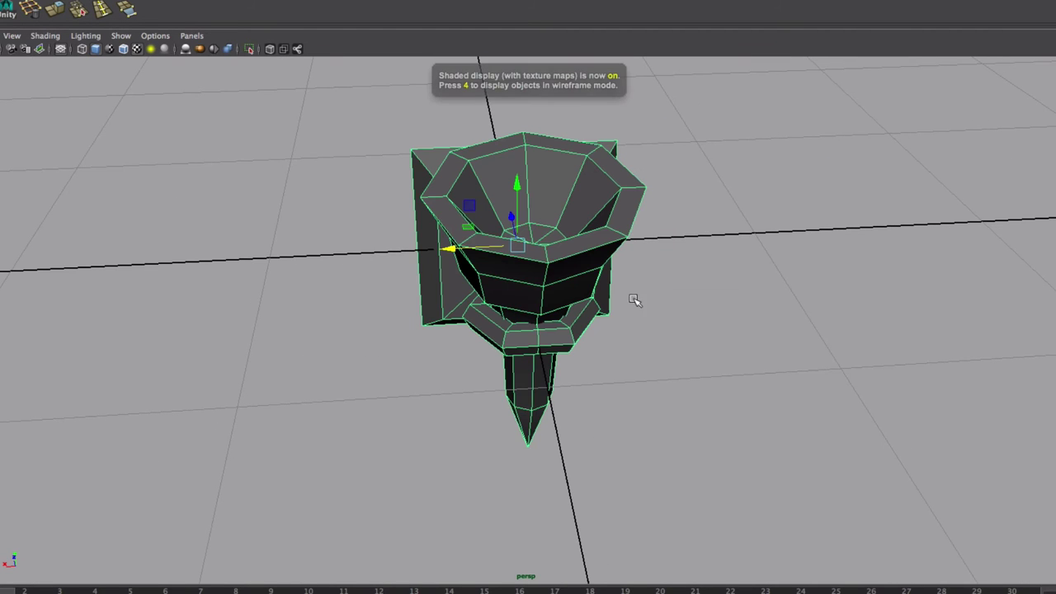
{"action": "left_click_drag", "start_coordinate": [629, 317], "coordinate": [611, 303], "text": "alt"}
- Delete all the faces on one side of the torch's centre line, leaving half of the model
{"action": "right_click_drag", "start_coordinate": [583, 278], "coordinate": [583, 317]}
{"action": "right_click_drag", "start_coordinate": [674, 375], "coordinate": [569, 394], "text": "alt"}
{"action": "mouse_move", "coordinate": [569, 394]}
{"action": "left_mouse_down", "text": "alt"}
{"action": "mouse_move", "coordinate": [528, 381]}
{"action": "mouse_move", "coordinate": [505, 396]}
{"action": "left_mouse_up", "text": "alt"}
{"action": "left_click_drag", "start_coordinate": [463, 442], "coordinate": [482, 245]}
{"action": "left_click_drag", "start_coordinate": [519, 182], "coordinate": [518, 184]}
{"action": "left_click_drag", "start_coordinate": [519, 183], "coordinate": [632, 289], "text": "alt"}
{"action": "key", "text": "Delete"}
{"action": "left_click_drag", "start_coordinate": [508, 315], "coordinate": [458, 281], "text": "alt"}
{"action": "left_click_drag", "start_coordinate": [471, 309], "coordinate": [503, 282]}
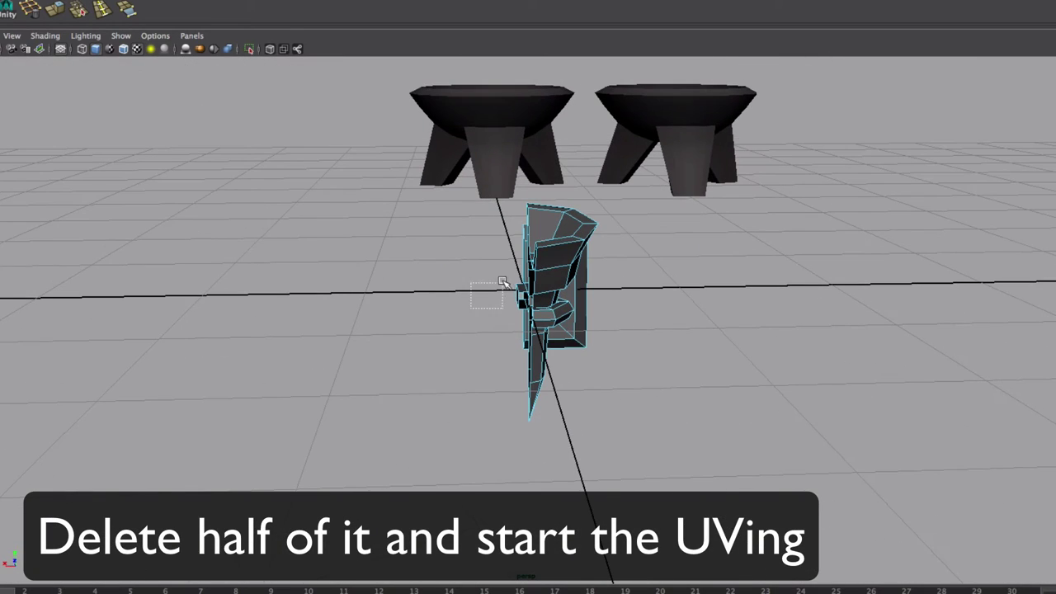
- Select the faces of the cup and handle and apply a planar UV projection to them
{"action": "right_click_drag", "start_coordinate": [548, 233], "coordinate": [566, 224]}
{"action": "left_click", "coordinate": [566, 229]}
{"action": "left_click_drag", "start_coordinate": [593, 279], "coordinate": [469, 297], "text": "alt"}
{"action": "right_click_drag", "start_coordinate": [470, 296], "coordinate": [508, 285], "text": "alt"}
{"action": "left_click", "coordinate": [583, 0]}
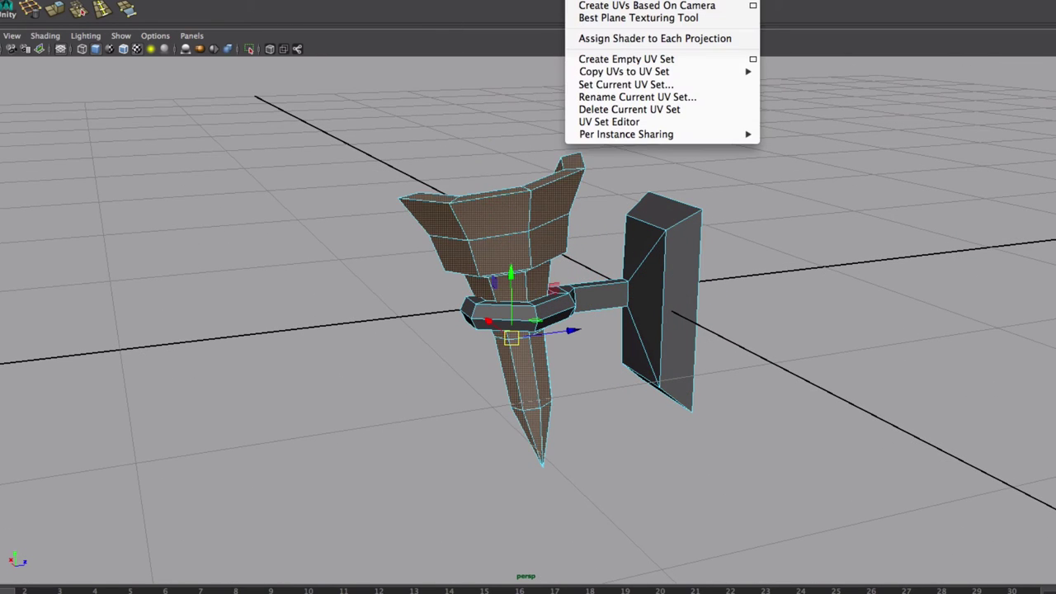
{"action": "left_click", "coordinate": [752, 0]}
{"action": "left_click_drag", "start_coordinate": [225, 158], "coordinate": [879, 167]}
{"action": "left_click", "coordinate": [703, 407]}
- Open the UV Texture Editor beside the model and move the cup's UV shell sideways out of the 0-1 area
{"action": "left_click", "coordinate": [643, 1]}
{"action": "left_click", "coordinate": [684, 233]}
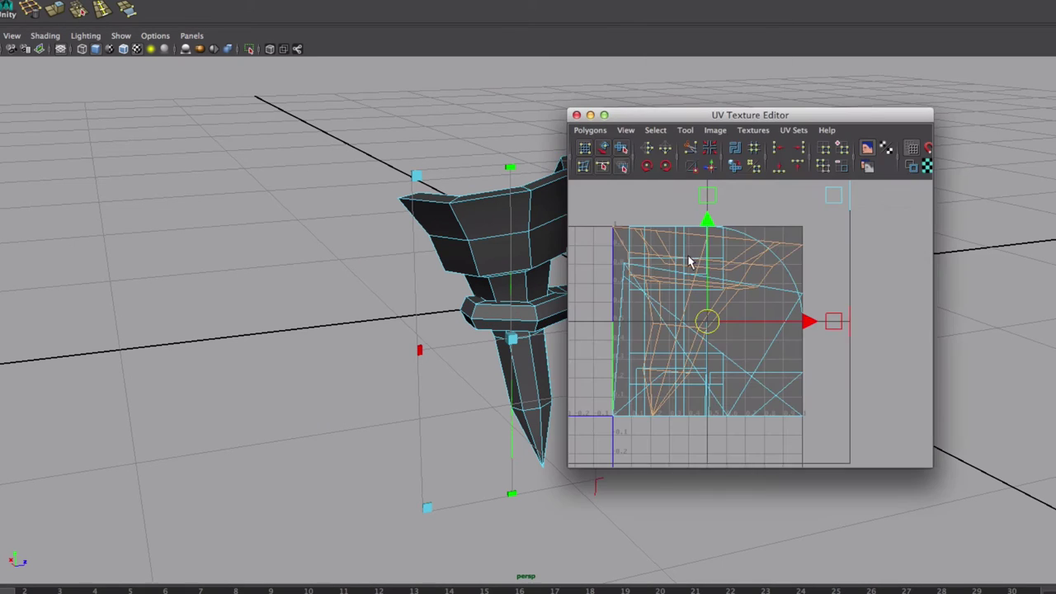
{"action": "left_click_drag", "start_coordinate": [784, 113], "coordinate": [303, 141]}
{"action": "left_click_drag", "start_coordinate": [332, 348], "coordinate": [114, 354]}
{"action": "middle_click_drag", "start_coordinate": [199, 357], "coordinate": [427, 352], "text": "alt"}
{"action": "key", "text": "w"}
- Select the wall plate's six faces and apply a planar UV projection from the Z axis
{"action": "left_click", "coordinate": [613, 295]}
{"action": "left_click_drag", "start_coordinate": [591, 322], "coordinate": [563, 327], "text": "alt"}
{"action": "left_click_drag", "start_coordinate": [653, 351], "coordinate": [698, 334], "text": "alt"}
{"action": "left_click", "coordinate": [644, 315]}
{"action": "left_click", "coordinate": [620, 341], "text": "shift"}
{"action": "left_click", "coordinate": [635, 367], "text": "shift"}
{"action": "left_click", "coordinate": [683, 318], "text": "shift"}
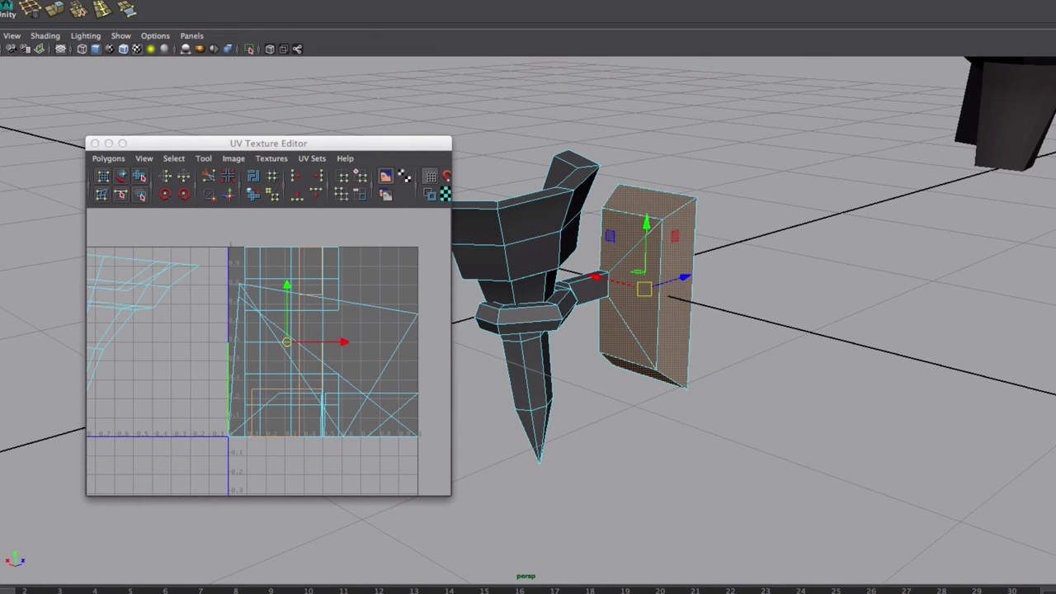
{"action": "left_click", "coordinate": [559, 7]}
{"action": "left_click", "coordinate": [696, 24]}
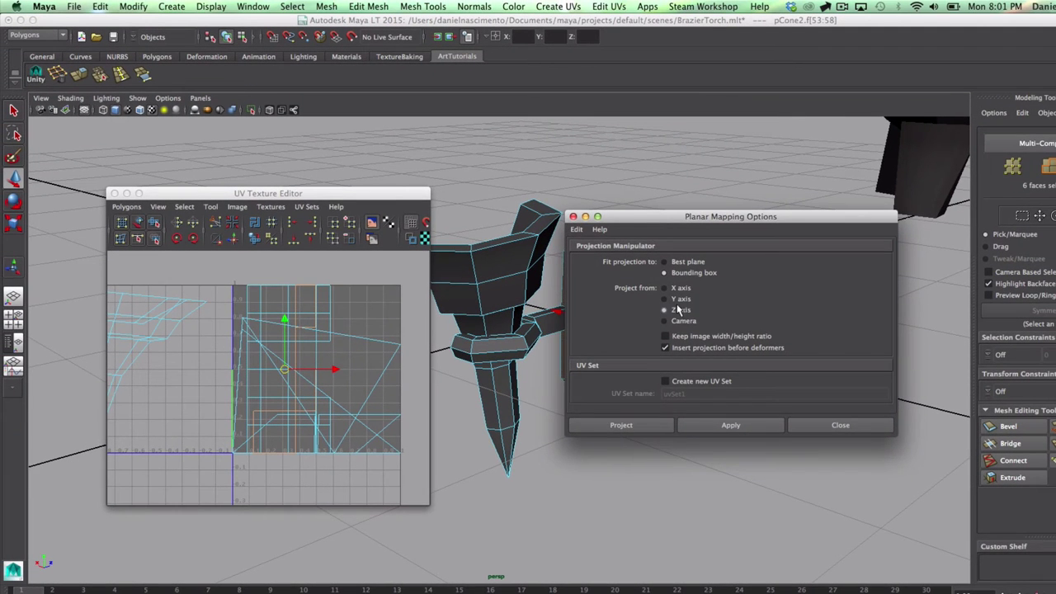
{"action": "left_click", "coordinate": [622, 425]}
- Move the wall plate's UV shell beyond the cup's shell so that they do not overlap
{"action": "scroll", "coordinate": [394, 371], "scroll_direction": "down", "scroll_amount": 3}
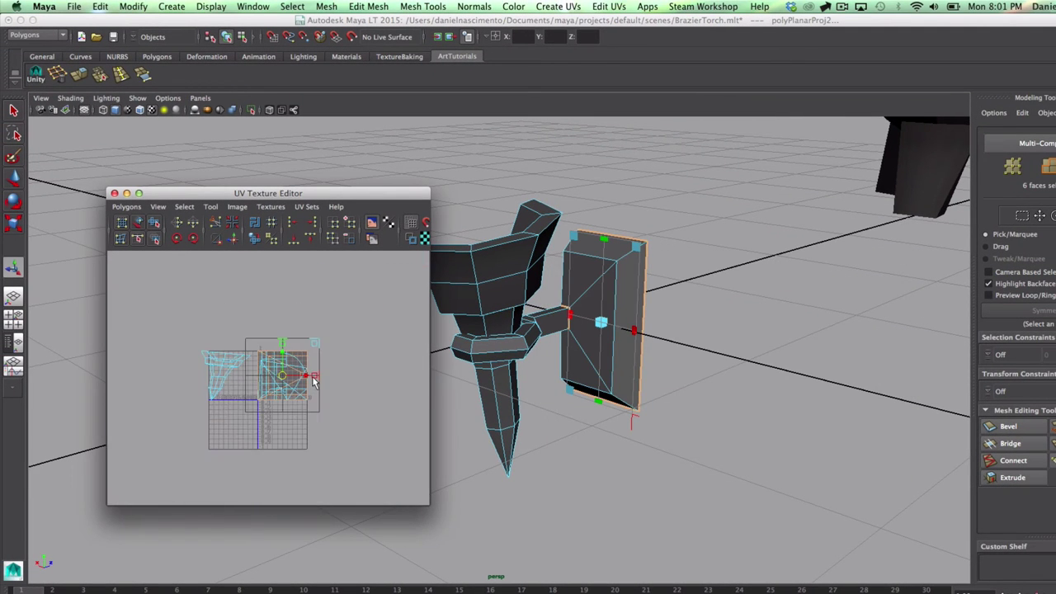
{"action": "left_click_drag", "start_coordinate": [209, 386], "coordinate": [220, 382]}
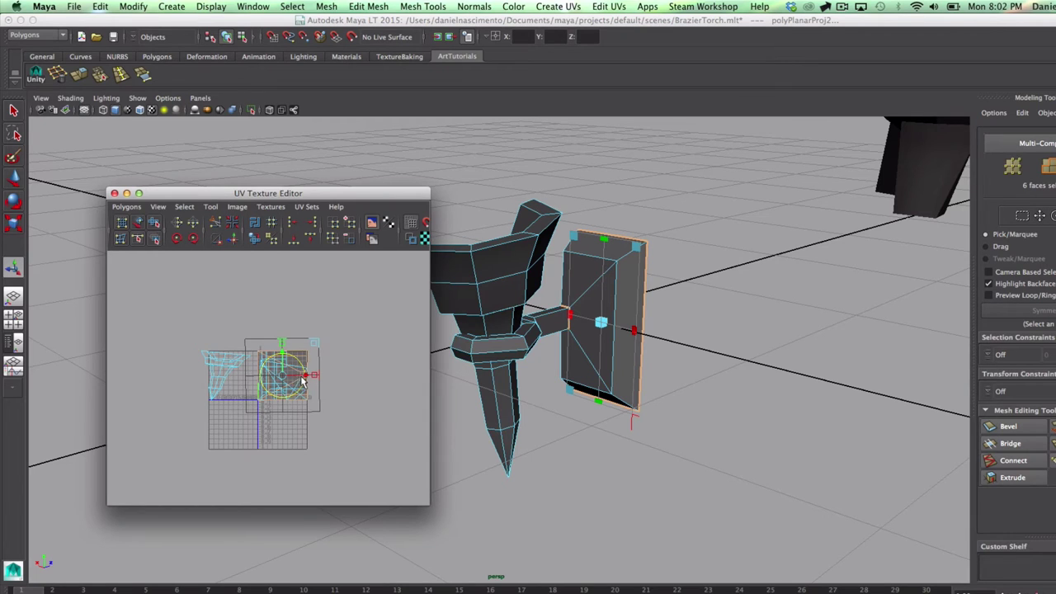
{"action": "key", "text": "w"}
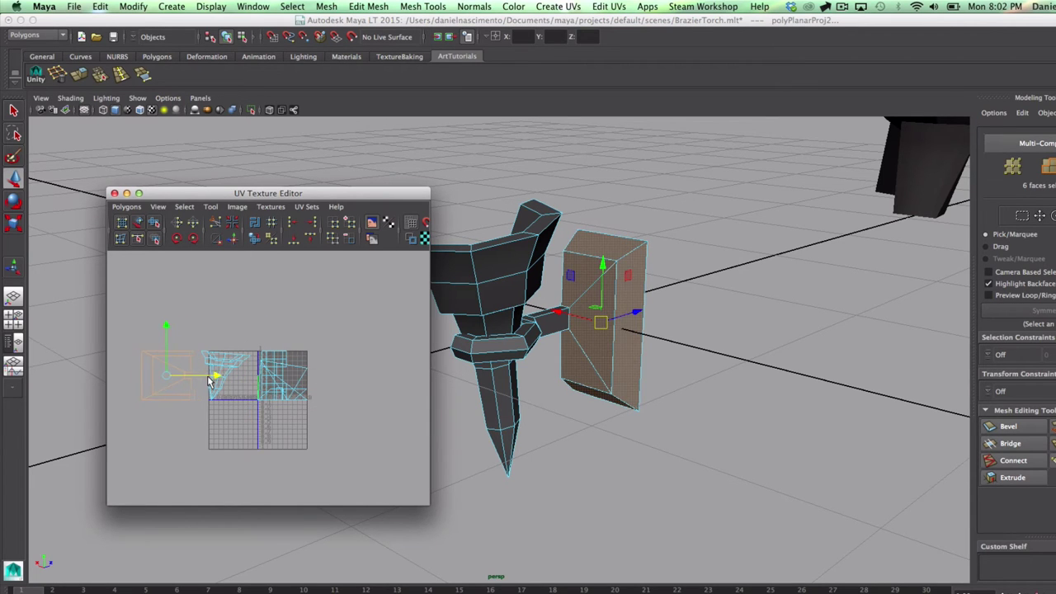
- Select the ten side faces along the outside of the ring and peg and apply a planar UV projection
{"action": "left_click_drag", "start_coordinate": [492, 394], "coordinate": [469, 351], "text": "alt"}
{"action": "right_click_drag", "start_coordinate": [468, 350], "coordinate": [699, 405], "text": "alt"}
{"action": "middle_click_drag", "start_coordinate": [537, 352], "coordinate": [608, 400], "text": "alt"}
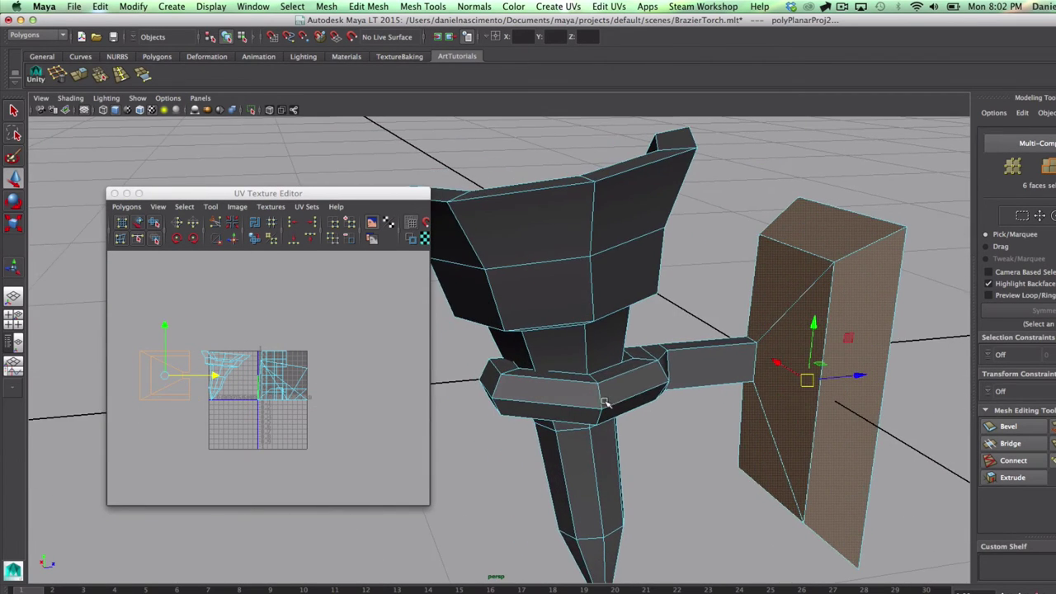
{"action": "left_click_drag", "start_coordinate": [654, 388], "coordinate": [631, 392], "text": "alt"}
{"action": "left_click", "coordinate": [686, 402]}
{"action": "left_click_drag", "start_coordinate": [691, 420], "coordinate": [646, 379], "text": "alt"}
{"action": "left_click", "coordinate": [637, 376], "text": "shift"}
{"action": "left_click", "coordinate": [630, 364], "text": "shift"}
{"action": "left_click", "coordinate": [584, 367], "text": "shift"}
{"action": "left_click", "coordinate": [582, 384], "text": "shift"}
{"action": "left_click", "coordinate": [628, 389], "text": "shift"}
{"action": "left_click", "coordinate": [488, 384], "text": "shift"}
{"action": "left_click", "coordinate": [478, 366], "text": "shift"}
{"action": "left_click_drag", "start_coordinate": [489, 386], "coordinate": [593, 418], "text": "alt"}
{"action": "left_click", "coordinate": [537, 368], "text": "shift"}
{"action": "left_click", "coordinate": [533, 386], "text": "shift"}
{"action": "mouse_move", "coordinate": [664, 413]}
{"action": "left_mouse_down", "text": "alt"}
{"action": "mouse_move", "coordinate": [584, 406]}
{"action": "mouse_move", "coordinate": [669, 417]}
{"action": "mouse_move", "coordinate": [655, 415]}
{"action": "left_mouse_up", "text": "alt"}
{"action": "left_click", "coordinate": [557, 6]}
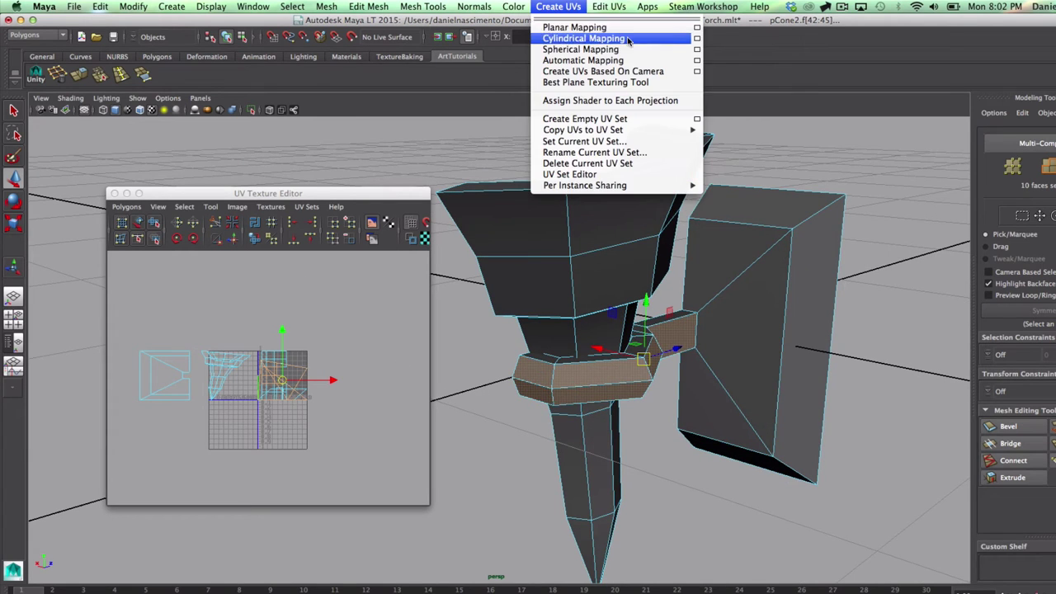
{"action": "left_click", "coordinate": [691, 29]}
{"action": "left_click", "coordinate": [638, 422]}
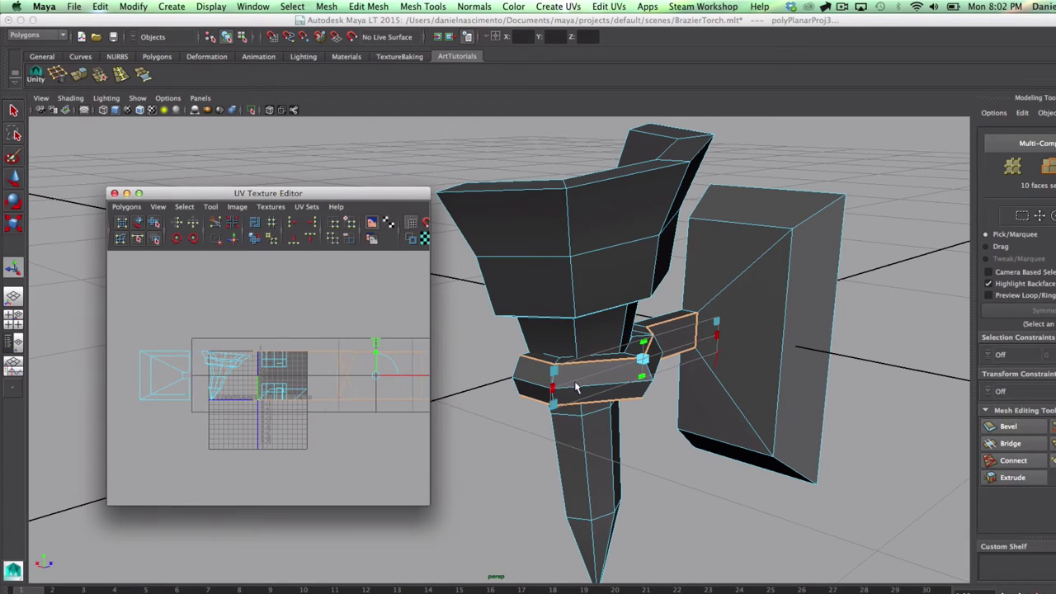
- Stretch the bracket side strip's UV shell horizontally and move it above the other shells
{"action": "left_click_drag", "start_coordinate": [596, 392], "coordinate": [446, 374]}
{"action": "scroll", "coordinate": [410, 376], "scroll_direction": "down", "scroll_amount": 4}
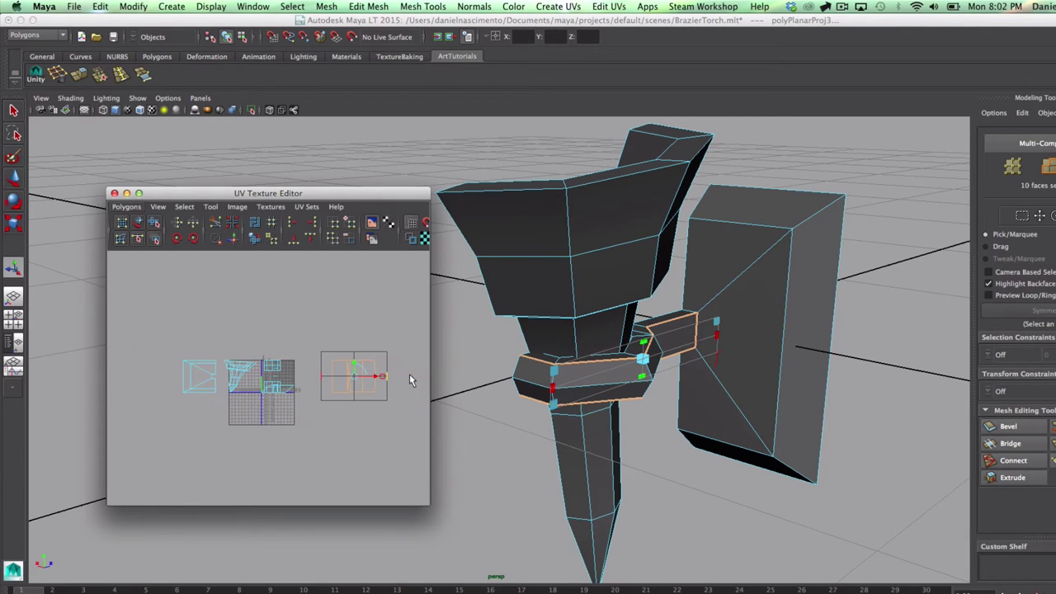
{"action": "middle_click_drag", "start_coordinate": [407, 374], "coordinate": [373, 381], "text": "alt"}
{"action": "key", "text": "w"}
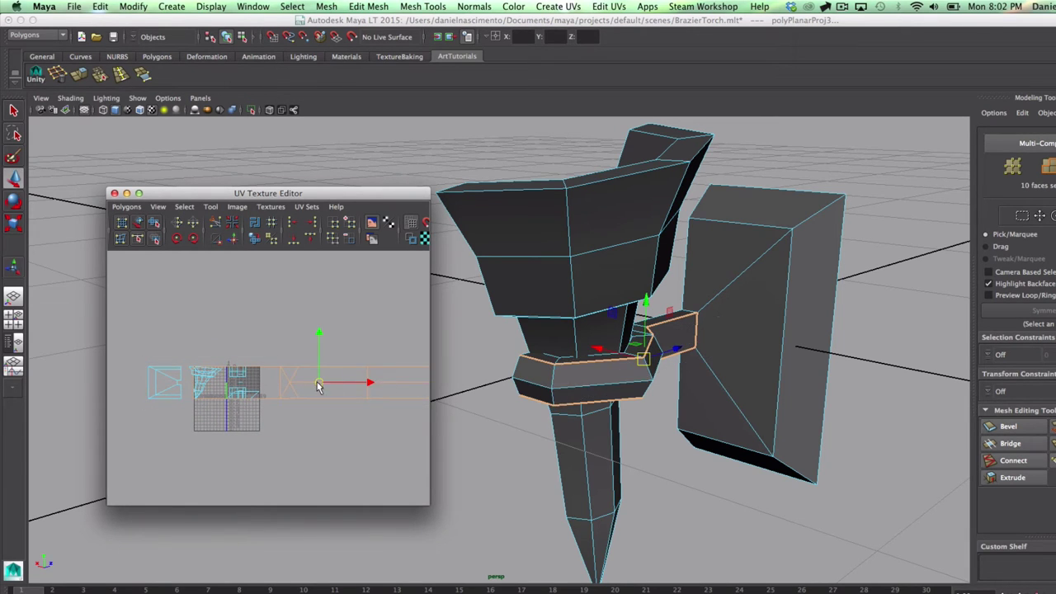
{"action": "left_click_drag", "start_coordinate": [318, 385], "coordinate": [303, 336]}
- Unfold the bracket side strip's UVs with the Smooth UV tool and switch back to face selection
{"action": "left_click_drag", "start_coordinate": [487, 339], "coordinate": [558, 391], "text": "alt"}
{"action": "mouse_move", "coordinate": [556, 391]}
{"action": "right_mouse_down"}
{"action": "mouse_move", "coordinate": [557, 371]}
{"action": "mouse_move", "coordinate": [556, 392]}
{"action": "right_mouse_up"}
{"action": "mouse_move", "coordinate": [408, 345]}
{"action": "right_mouse_down"}
{"action": "mouse_move", "coordinate": [418, 345]}
{"action": "mouse_move", "coordinate": [388, 344]}
{"action": "right_mouse_up"}
{"action": "left_click", "coordinate": [419, 346]}
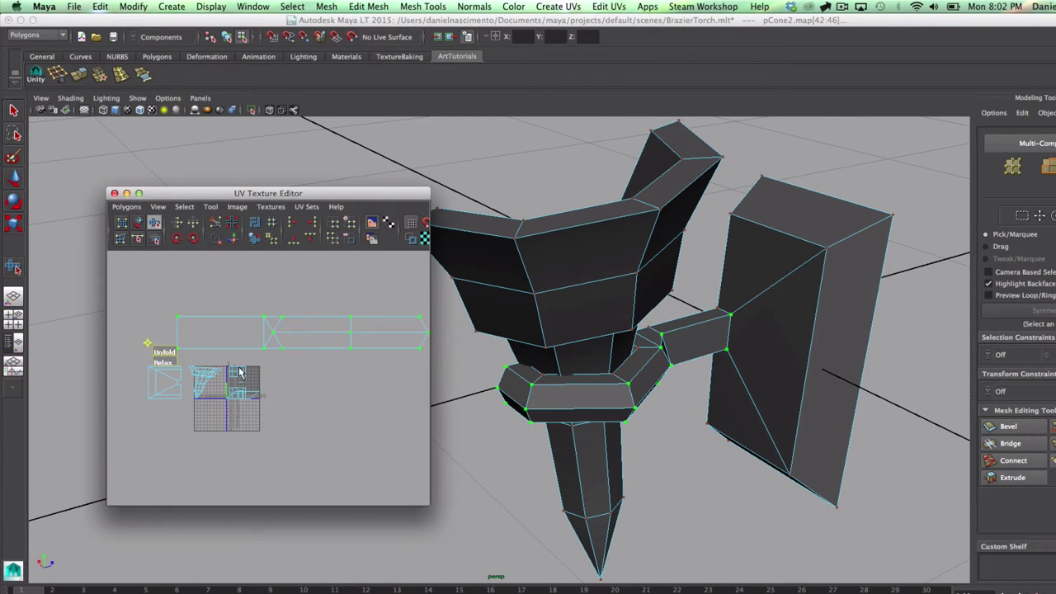
{"action": "middle_click_drag", "start_coordinate": [390, 393], "coordinate": [334, 374]}
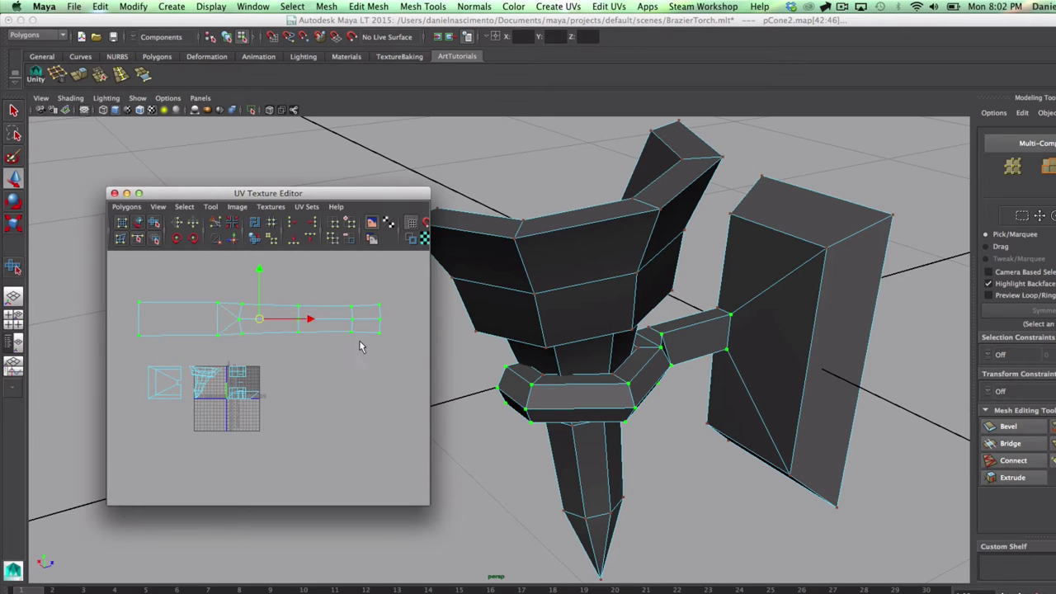
{"action": "left_click", "coordinate": [361, 347]}
{"action": "right_click_drag", "start_coordinate": [673, 330], "coordinate": [674, 355]}
{"action": "left_click", "coordinate": [680, 328]}
{"action": "left_click", "coordinate": [658, 336], "text": "shift"}
{"action": "left_click", "coordinate": [648, 343], "text": "shift"}
{"action": "left_click", "coordinate": [638, 360], "text": "shift"}
{"action": "left_click", "coordinate": [592, 379], "text": "shift"}
{"action": "left_click", "coordinate": [533, 375], "text": "shift"}
{"action": "left_click_drag", "start_coordinate": [582, 403], "coordinate": [655, 373], "text": "alt"}
{"action": "left_click", "coordinate": [686, 350]}
{"action": "left_click", "coordinate": [658, 347], "text": "shift"}
{"action": "left_click", "coordinate": [639, 341], "text": "shift"}
{"action": "left_click", "coordinate": [608, 305], "text": "shift"}
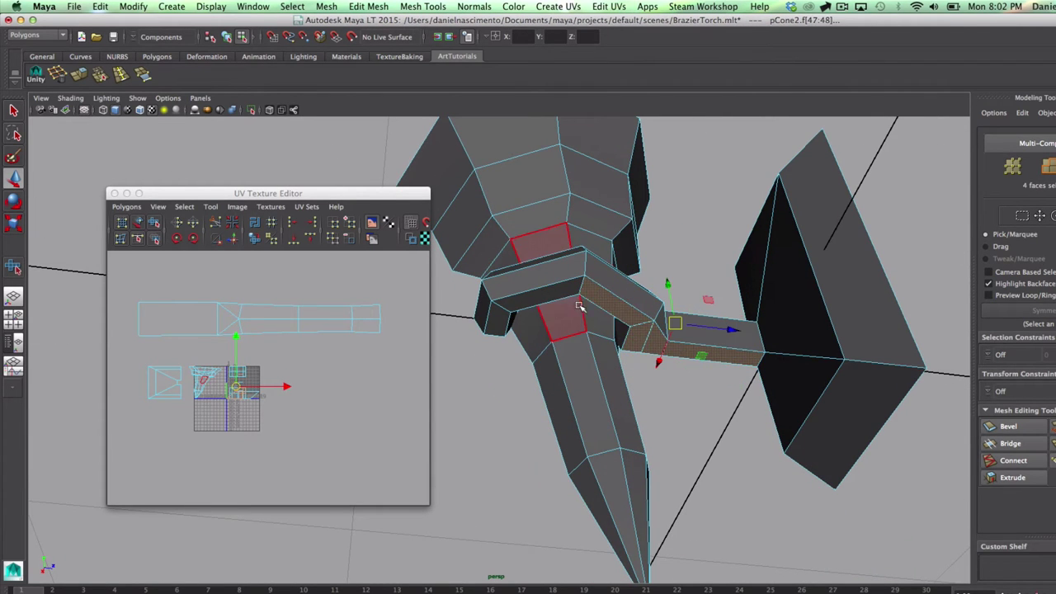
{"action": "left_click", "coordinate": [541, 298], "text": "shift"}
- Select the six top faces of the peg and ring and apply a planar UV projection from the Y axis
{"action": "left_click", "coordinate": [685, 354]}
{"action": "left_click_drag", "start_coordinate": [685, 354], "coordinate": [676, 376], "text": "alt"}
{"action": "left_click", "coordinate": [653, 376], "text": "shift"}
{"action": "left_click", "coordinate": [633, 377], "text": "shift"}
{"action": "left_click", "coordinate": [608, 402], "text": "shift"}
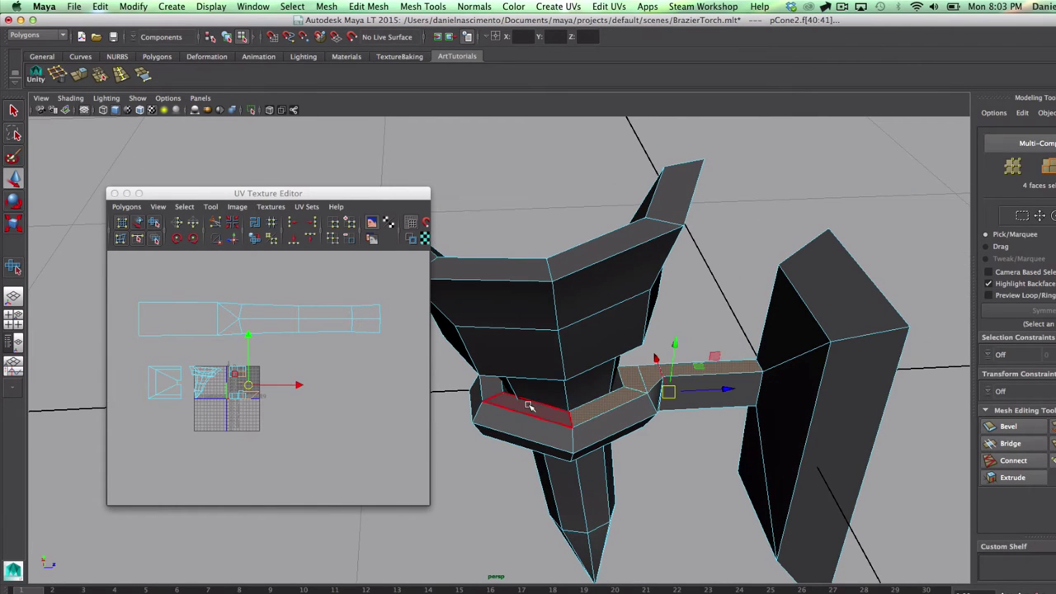
{"action": "left_click", "coordinate": [530, 404], "text": "shift"}
{"action": "left_click", "coordinate": [496, 395], "text": "shift"}
{"action": "left_click_drag", "start_coordinate": [497, 396], "coordinate": [635, 430], "text": "alt"}
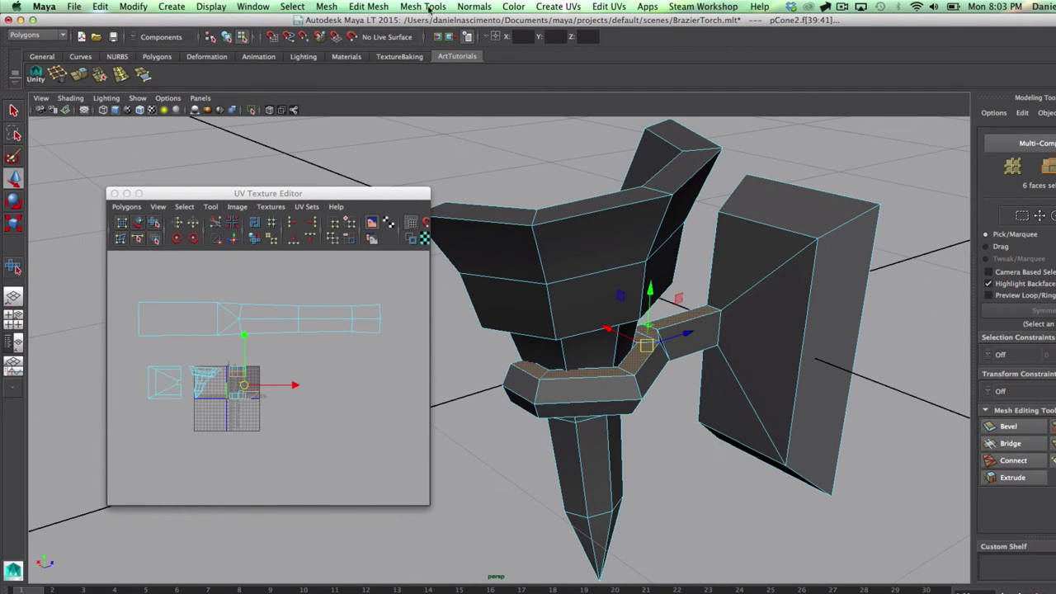
{"action": "left_click", "coordinate": [558, 5]}
{"action": "left_click", "coordinate": [698, 33]}
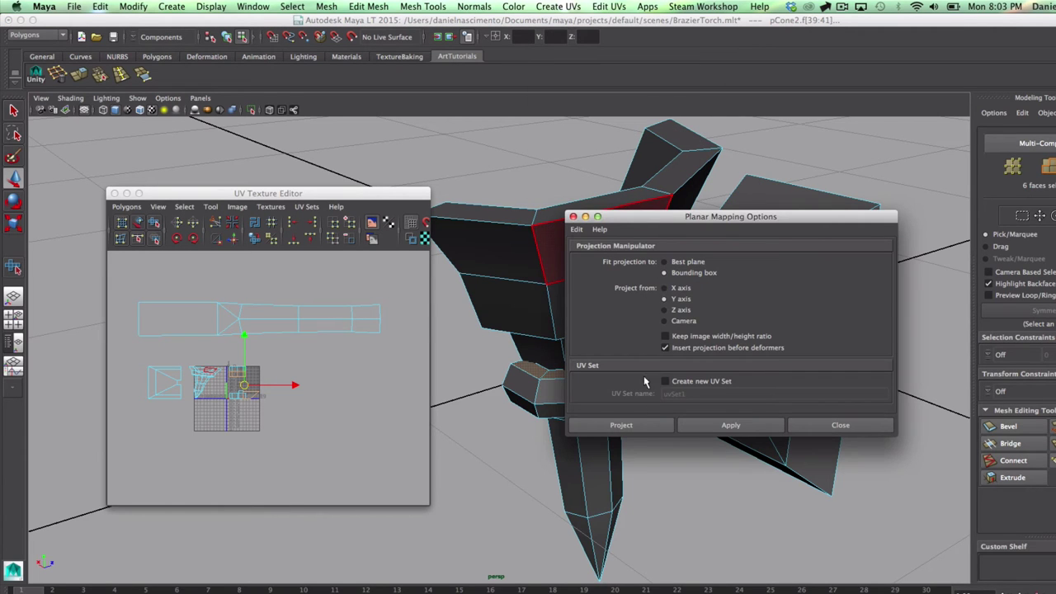
{"action": "left_click", "coordinate": [621, 425]}
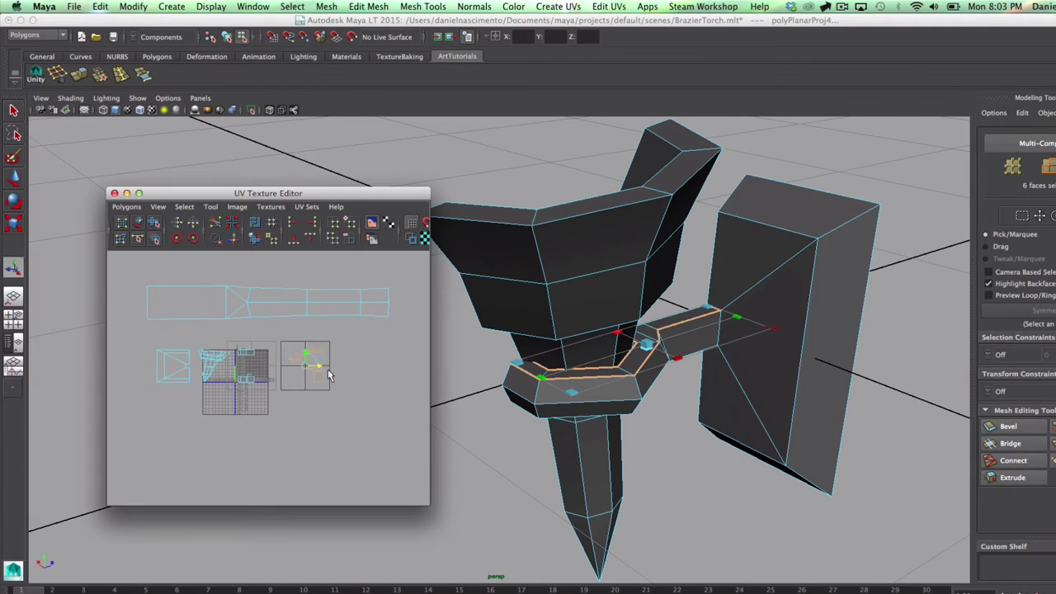
- Unfold the UVs of the peg and ring top faces and move the shell closer to the UV grid
{"action": "right_click_drag", "start_coordinate": [280, 367], "coordinate": [452, 371], "text": "ctrl"}
{"action": "key", "text": "r"}
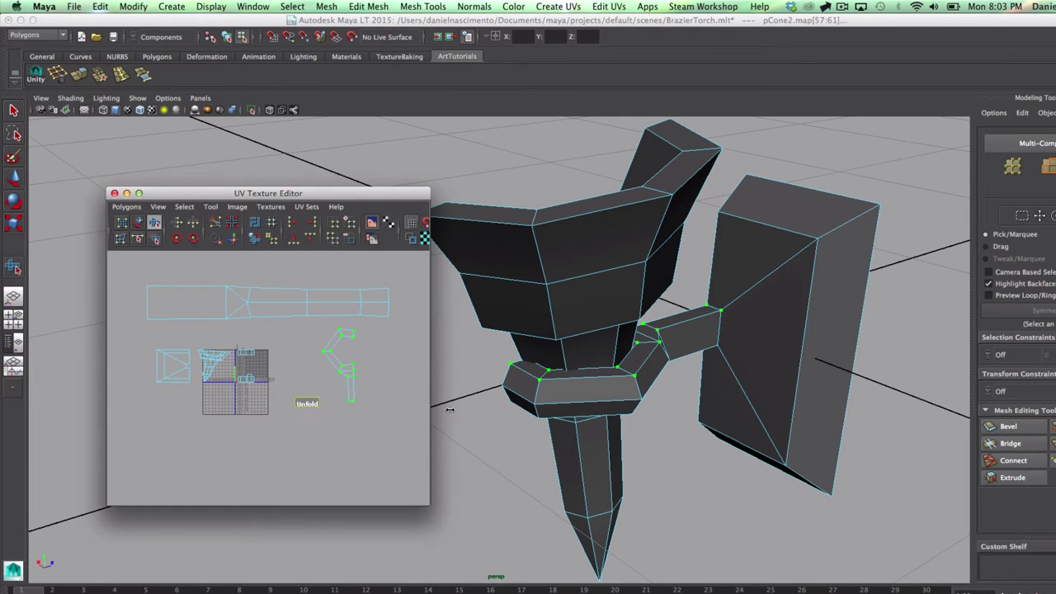
{"action": "key", "text": "w"}
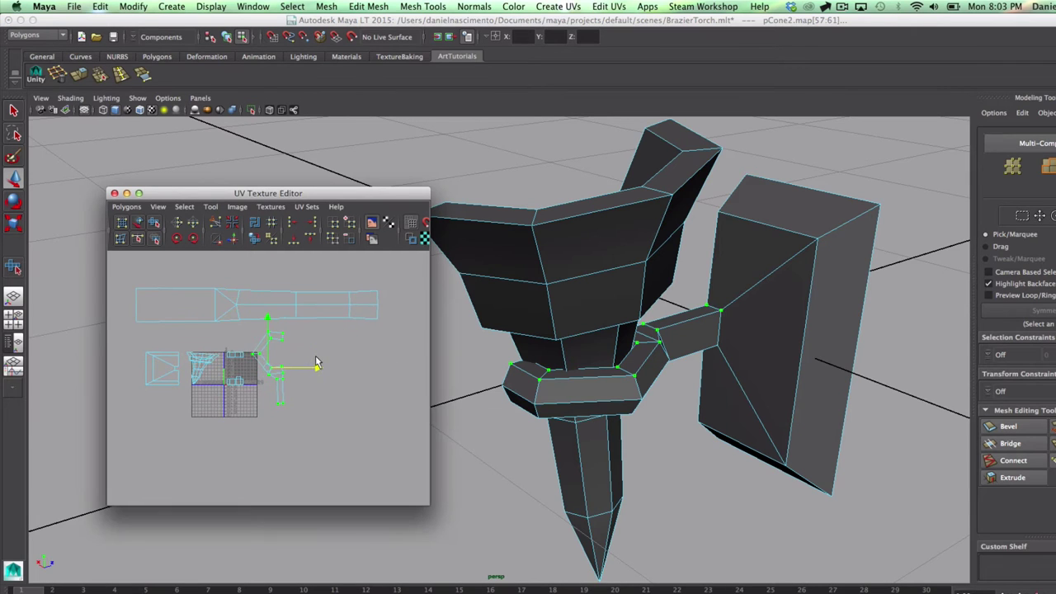
{"action": "middle_click_drag", "start_coordinate": [289, 382], "coordinate": [326, 342], "text": "alt"}
{"action": "right_click_drag", "start_coordinate": [327, 342], "coordinate": [441, 388], "text": "alt"}
{"action": "middle_click_drag", "start_coordinate": [276, 304], "coordinate": [282, 357], "text": "alt"}
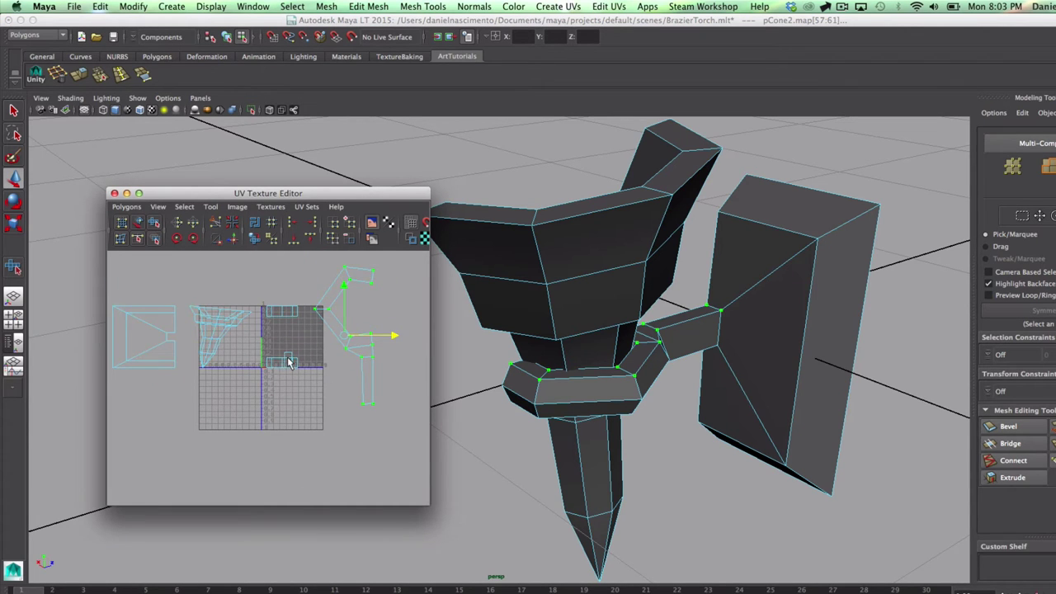
- Switch to face selection and delete the two groups of faces whose small UV shells still lie over the 0–1 square
{"action": "right_click_drag", "start_coordinate": [289, 363], "coordinate": [292, 392]}
{"action": "left_click_drag", "start_coordinate": [303, 382], "coordinate": [269, 346]}
{"action": "left_click_drag", "start_coordinate": [769, 345], "coordinate": [608, 432], "text": "alt"}
{"action": "key", "text": "Delete"}
{"action": "left_click", "coordinate": [430, 334]}
{"action": "left_click_drag", "start_coordinate": [430, 334], "coordinate": [575, 368], "text": "alt"}
{"action": "key", "text": "Delete"}
- Select the four faces on the inside bottom of the bowl and apply a bounding-box planar UV projection from the Y axis
{"action": "left_click", "coordinate": [559, 375]}
{"action": "left_click", "coordinate": [546, 398], "text": "shift"}
{"action": "left_click", "coordinate": [528, 403], "text": "shift"}
{"action": "left_click", "coordinate": [533, 347], "text": "shift"}
{"action": "left_click_drag", "start_coordinate": [615, 409], "coordinate": [635, 354], "text": "alt"}
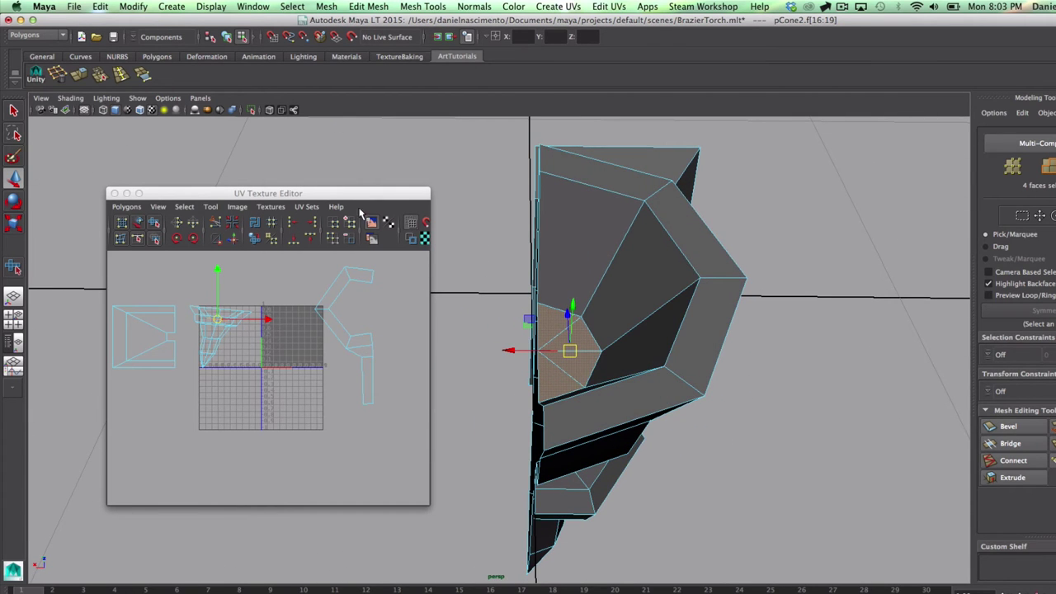
{"action": "left_click", "coordinate": [513, 6]}
{"action": "mouse_move", "coordinate": [558, 7]}
{"action": "left_click", "coordinate": [690, 27]}
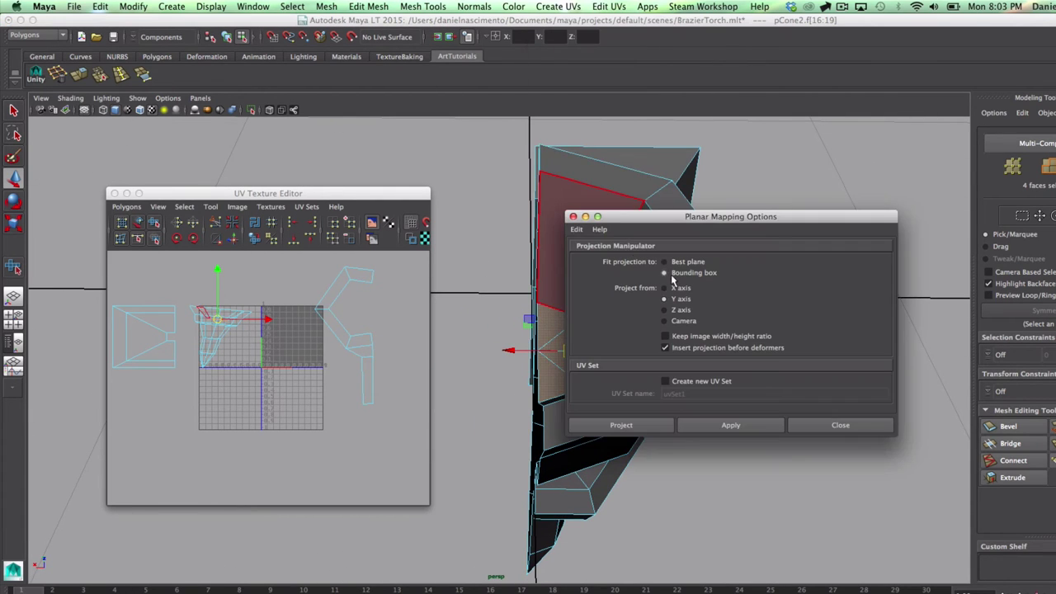
{"action": "left_click", "coordinate": [640, 426]}
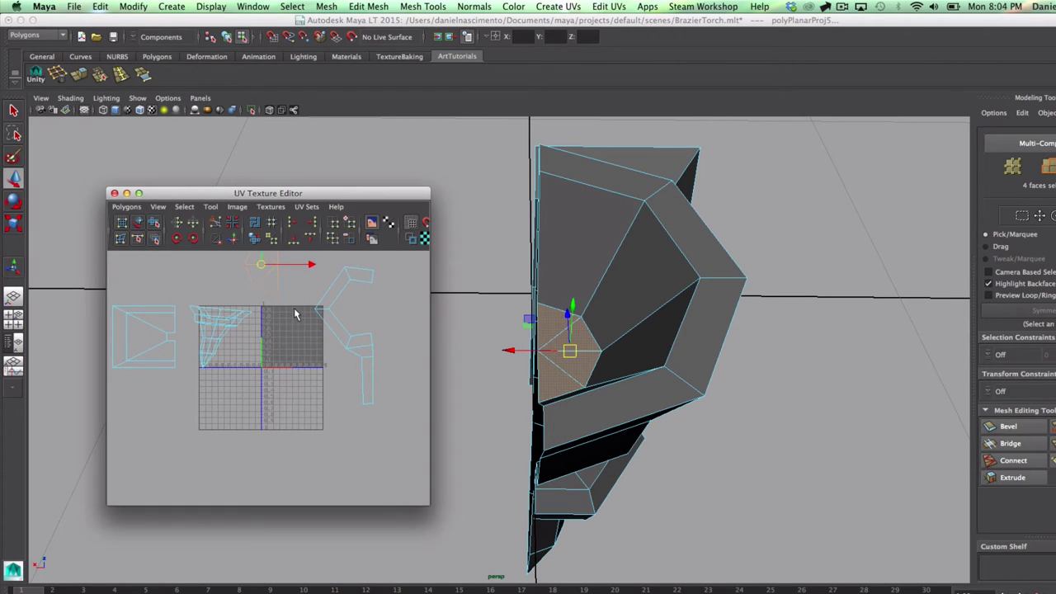
- Try to unfold the torch body's UV shell in one piece
{"action": "left_click", "coordinate": [234, 315]}
{"action": "left_click", "coordinate": [245, 312]}
{"action": "right_click_drag", "start_coordinate": [234, 317], "coordinate": [328, 304]}
{"action": "key", "text": "w"}
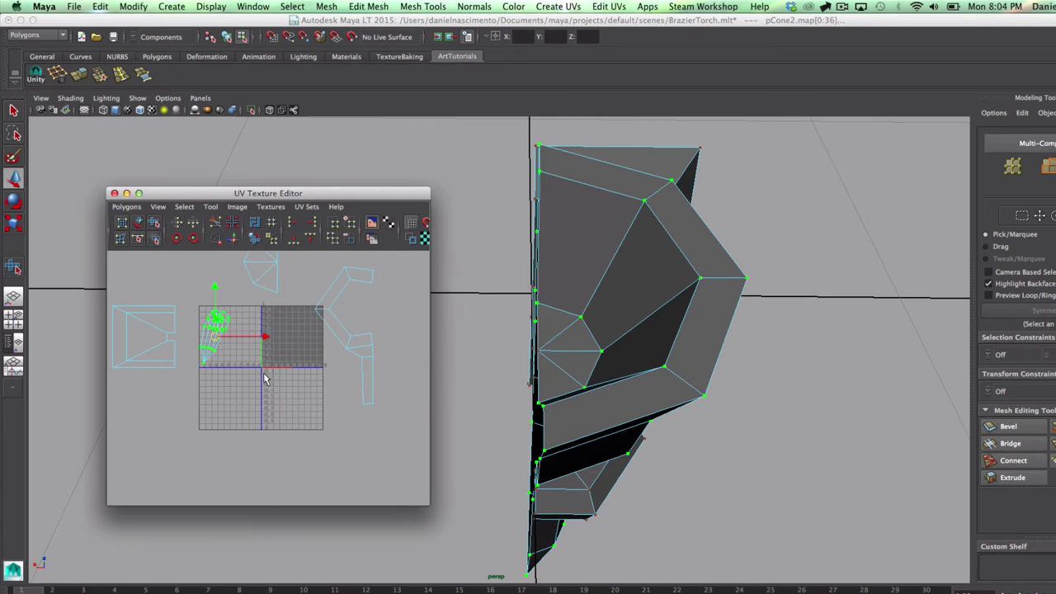
{"action": "left_click", "coordinate": [285, 378]}
{"action": "middle_click_drag", "start_coordinate": [275, 378], "coordinate": [295, 371]}
{"action": "key", "text": "y"}
{"action": "left_click", "coordinate": [580, 347]}
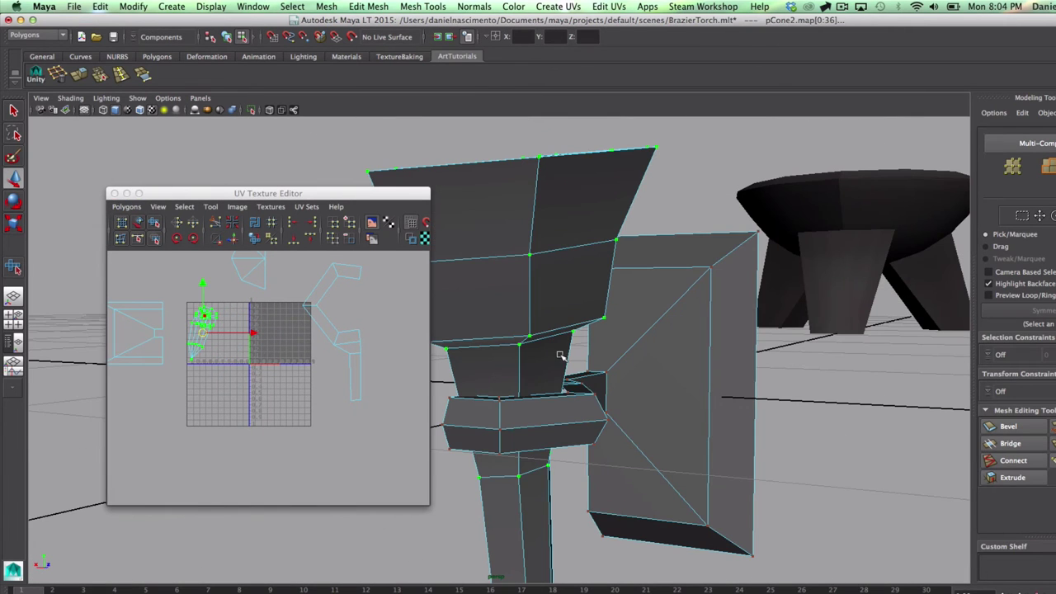
{"action": "key", "text": "super+z"}
- Select the edge loop around the torch body beneath the bowl and separate the UVs along it
{"action": "left_click_drag", "start_coordinate": [561, 356], "coordinate": [521, 333], "text": "alt"}
{"action": "right_click_drag", "start_coordinate": [520, 332], "coordinate": [519, 310]}
{"action": "double_click", "coordinate": [509, 315]}
{"action": "left_click", "coordinate": [213, 221]}
{"action": "middle_click_drag", "start_coordinate": [476, 409], "coordinate": [512, 223], "text": "alt"}
{"action": "left_click_drag", "start_coordinate": [561, 396], "coordinate": [502, 373], "text": "alt"}
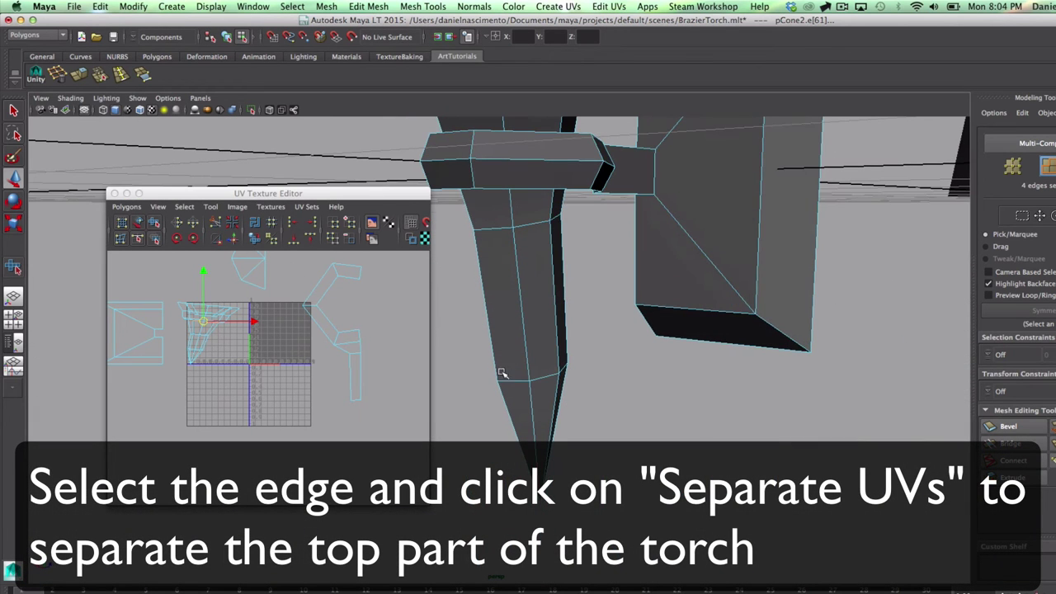
- Select the separated bowl shell's UVs and unfold them with the Smooth UV tool
{"action": "left_click", "coordinate": [221, 315]}
{"action": "left_click", "coordinate": [234, 304]}
{"action": "right_click_drag", "start_coordinate": [229, 330], "coordinate": [266, 308]}
{"action": "left_click", "coordinate": [232, 308]}
{"action": "middle_click_drag", "start_coordinate": [268, 316], "coordinate": [293, 375]}
{"action": "key", "text": "f"}
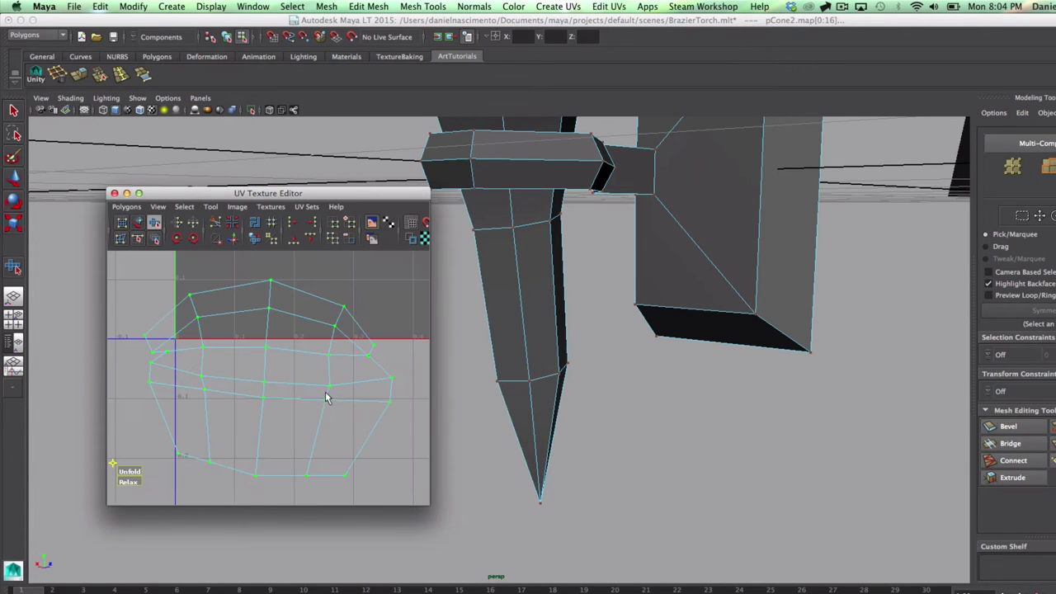
{"action": "left_click", "coordinate": [403, 347]}
- Widen the UV Texture Editor and turn on shaded UVs and the texture border display
{"action": "left_click_drag", "start_coordinate": [431, 273], "coordinate": [598, 298]}
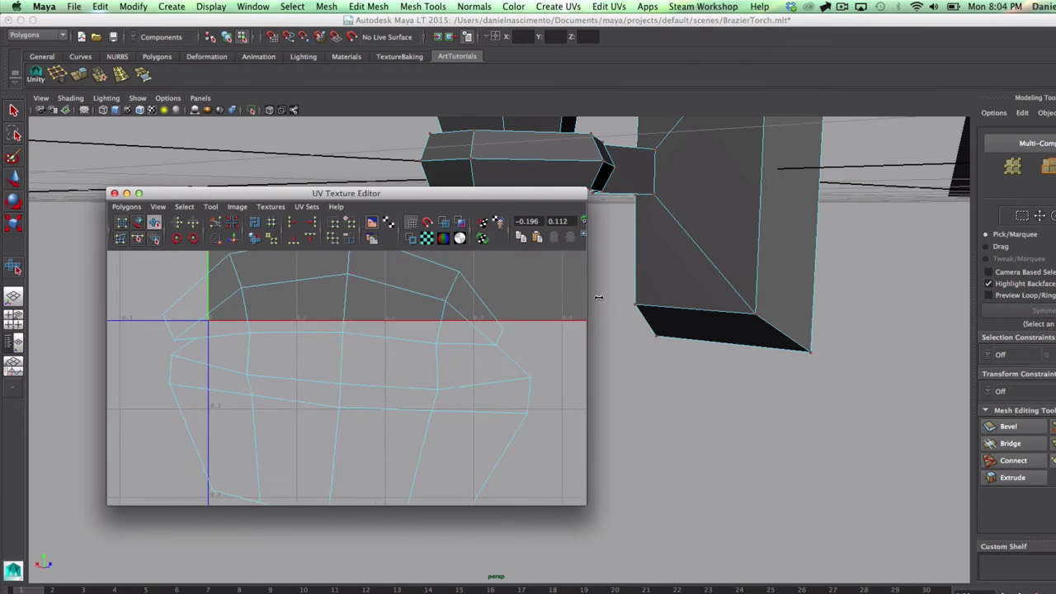
{"action": "left_click", "coordinate": [444, 222]}
{"action": "left_click", "coordinate": [460, 222]}
{"action": "right_click_drag", "start_coordinate": [576, 363], "coordinate": [248, 321], "text": "alt"}
{"action": "middle_click_drag", "start_coordinate": [231, 313], "coordinate": [318, 446], "text": "alt"}
{"action": "right_click_drag", "start_coordinate": [319, 446], "coordinate": [296, 406], "text": "alt"}
{"action": "middle_click_drag", "start_coordinate": [295, 406], "coordinate": [291, 353], "text": "alt"}
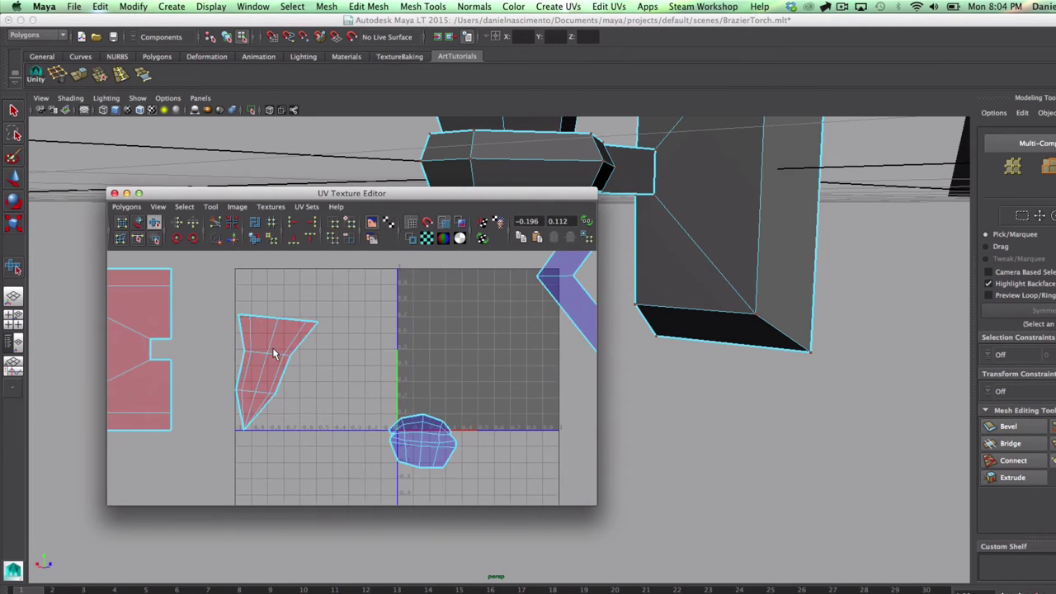
- Select the torch's pointed lower body UV shell and flip it horizontally to correct its reversed winding
{"action": "left_click", "coordinate": [314, 322]}
{"action": "right_click_drag", "start_coordinate": [308, 340], "coordinate": [385, 376], "text": "ctrl"}
{"action": "middle_click_drag", "start_coordinate": [351, 376], "coordinate": [471, 384], "text": "alt"}
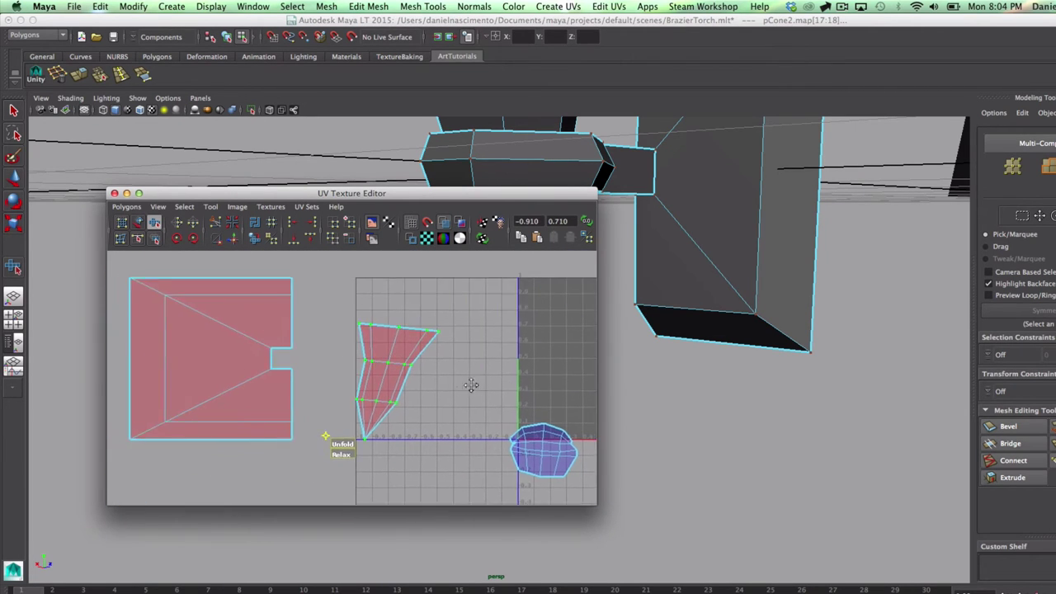
{"action": "right_click_drag", "start_coordinate": [471, 384], "coordinate": [371, 346], "text": "alt"}
{"action": "left_click", "coordinate": [126, 206]}
{"action": "left_click", "coordinate": [163, 333]}
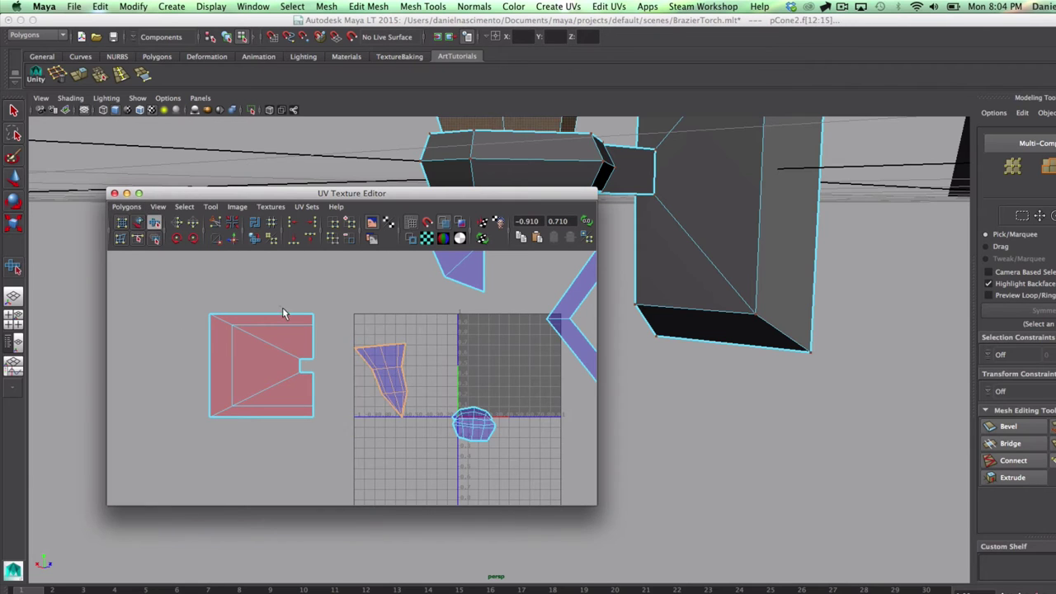
- Flip the wall plate's reversed UV shell horizontally
{"action": "left_click", "coordinate": [312, 319]}
{"action": "right_click_drag", "start_coordinate": [309, 334], "coordinate": [239, 286], "text": "ctrl"}
{"action": "left_click", "coordinate": [126, 206]}
{"action": "left_click", "coordinate": [150, 331]}
{"action": "key", "text": "w"}
{"action": "left_click", "coordinate": [337, 326]}
{"action": "right_click_drag", "start_coordinate": [419, 363], "coordinate": [364, 360], "text": "alt"}
{"action": "scroll", "coordinate": [363, 359], "scroll_direction": "down", "scroll_amount": 2}
{"action": "middle_click_drag", "start_coordinate": [412, 359], "coordinate": [392, 355], "text": "alt"}
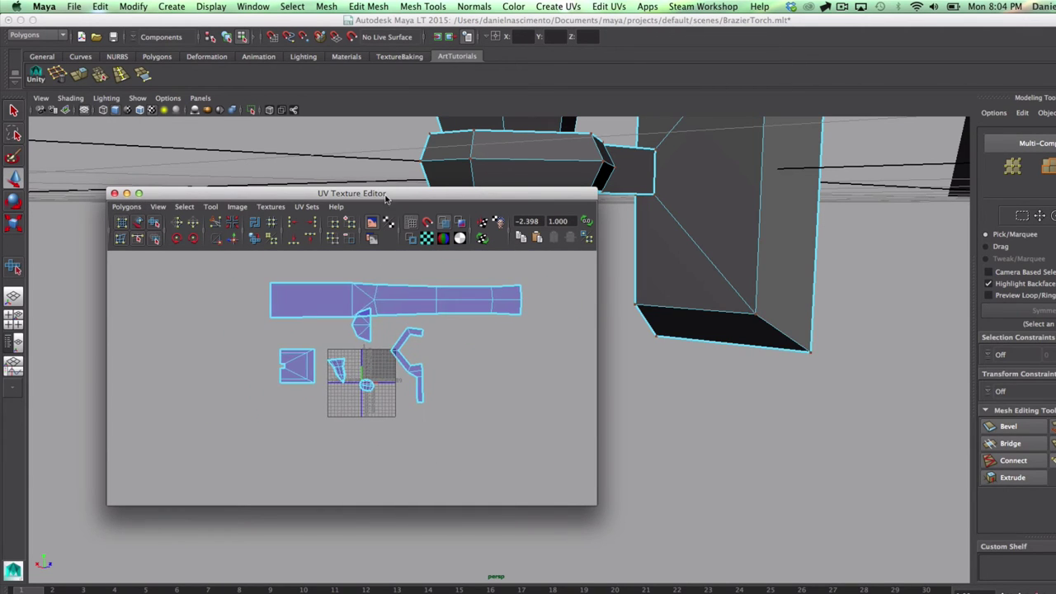
- Display the UV distortion colours and scale down the bracket side strip's UV shell
{"action": "left_click", "coordinate": [461, 238]}
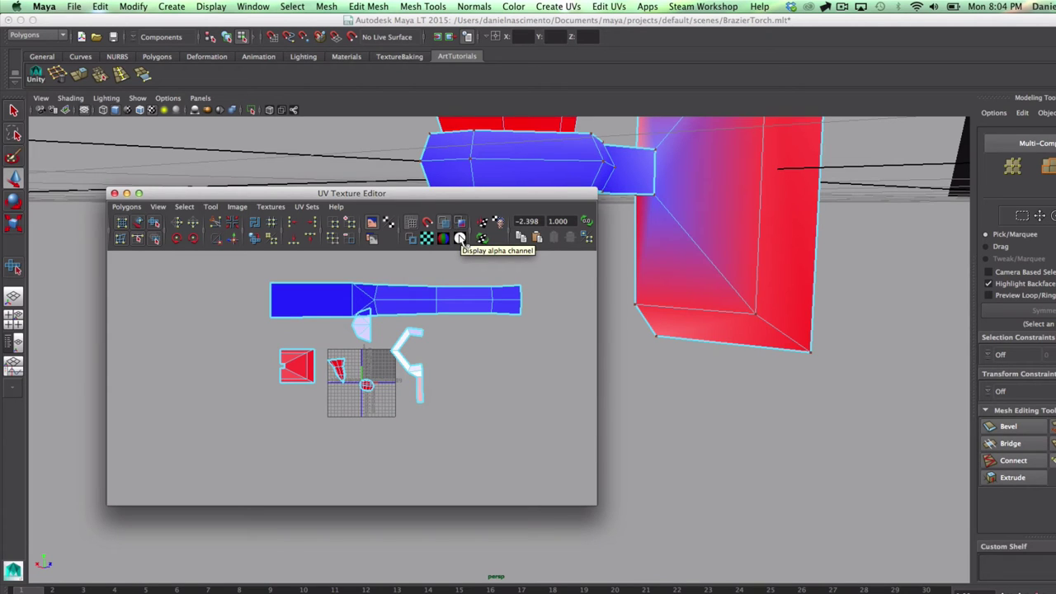
{"action": "left_click", "coordinate": [520, 313]}
{"action": "right_click_drag", "start_coordinate": [546, 296], "coordinate": [578, 282], "text": "ctrl"}
{"action": "key", "text": "r"}
{"action": "left_click_drag", "start_coordinate": [395, 300], "coordinate": [363, 303]}
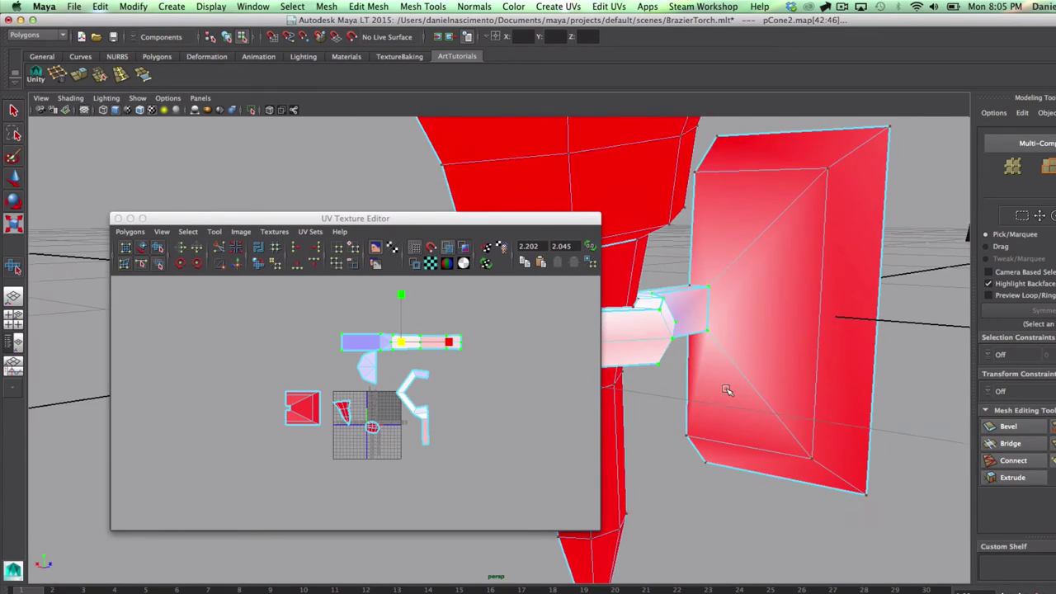
{"action": "left_click_drag", "start_coordinate": [726, 390], "coordinate": [683, 370], "text": "alt"}
- Select all the torch's faces and lay out their UV shells inside the 0–1 UV space
{"action": "right_click_drag", "start_coordinate": [380, 384], "coordinate": [403, 385]}
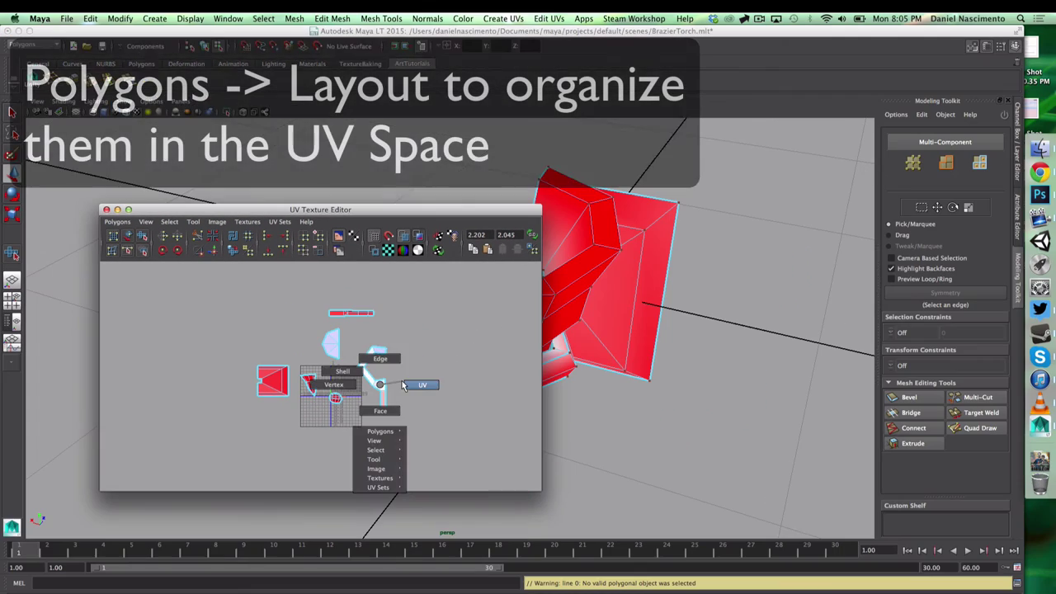
{"action": "left_click_drag", "start_coordinate": [417, 434], "coordinate": [220, 253]}
{"action": "left_click", "coordinate": [122, 224]}
{"action": "left_click", "coordinate": [123, 224]}
{"action": "left_click", "coordinate": [231, 239]}
{"action": "scroll", "coordinate": [371, 362], "scroll_direction": "up", "scroll_amount": 8}
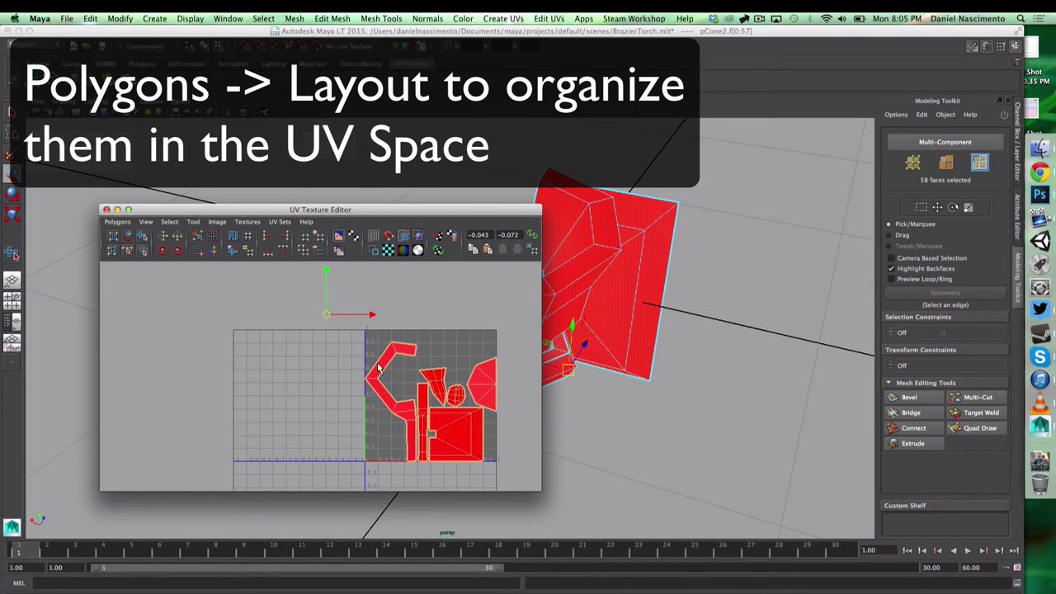
{"action": "scroll", "coordinate": [446, 422], "scroll_direction": "up", "scroll_amount": 5}
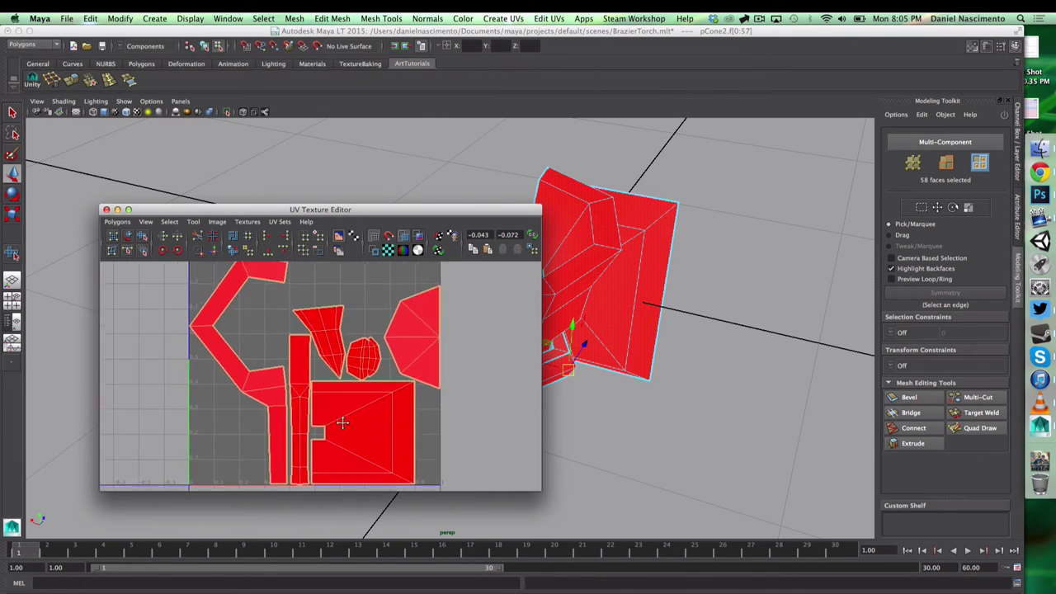
{"action": "scroll", "coordinate": [384, 399], "scroll_direction": "down", "scroll_amount": 3}
- Select the pointed lower body's UV shell, move it above the other shells and enlarge it
{"action": "left_click", "coordinate": [325, 359]}
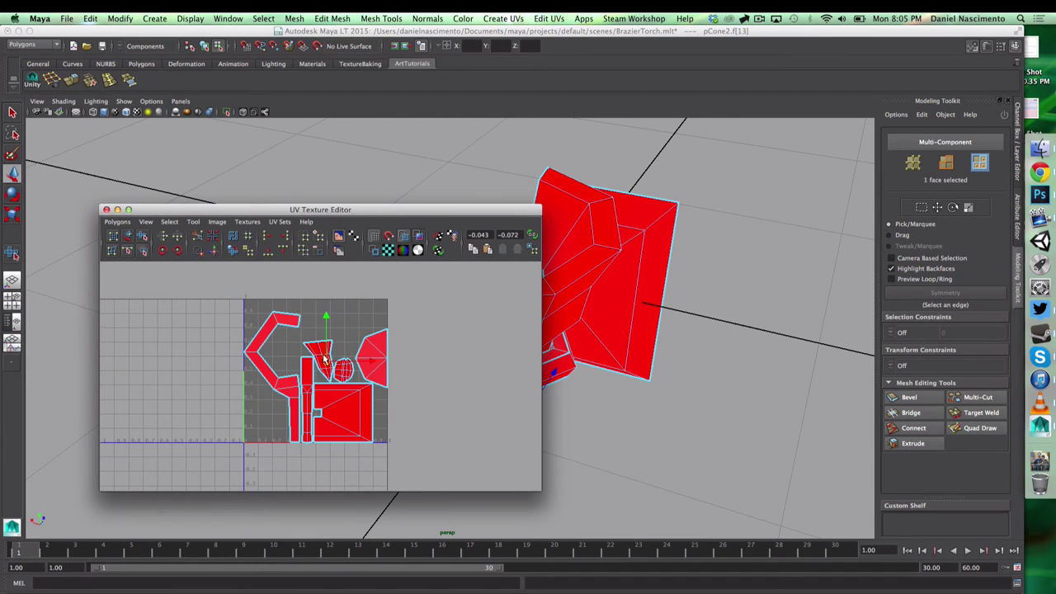
{"action": "right_click_drag", "start_coordinate": [333, 344], "coordinate": [408, 325], "text": "ctrl"}
{"action": "left_click_drag", "start_coordinate": [317, 361], "coordinate": [330, 323]}
{"action": "key", "text": "r"}
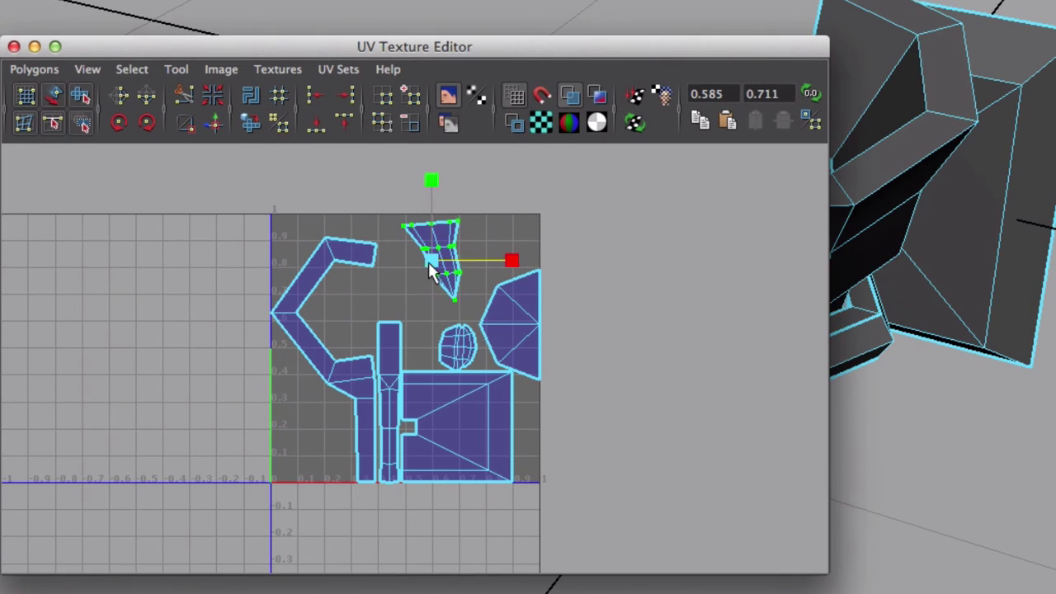
{"action": "left_click_drag", "start_coordinate": [429, 263], "coordinate": [469, 263]}
- Rotate the lower body's UV shell upright and move it outside the 0–1 square, to its right
{"action": "key", "text": "e"}
{"action": "left_click_drag", "start_coordinate": [503, 228], "coordinate": [508, 241]}
{"action": "key", "text": "w"}
{"action": "middle_click_drag", "start_coordinate": [504, 228], "coordinate": [490, 269]}
{"action": "key", "text": "r"}
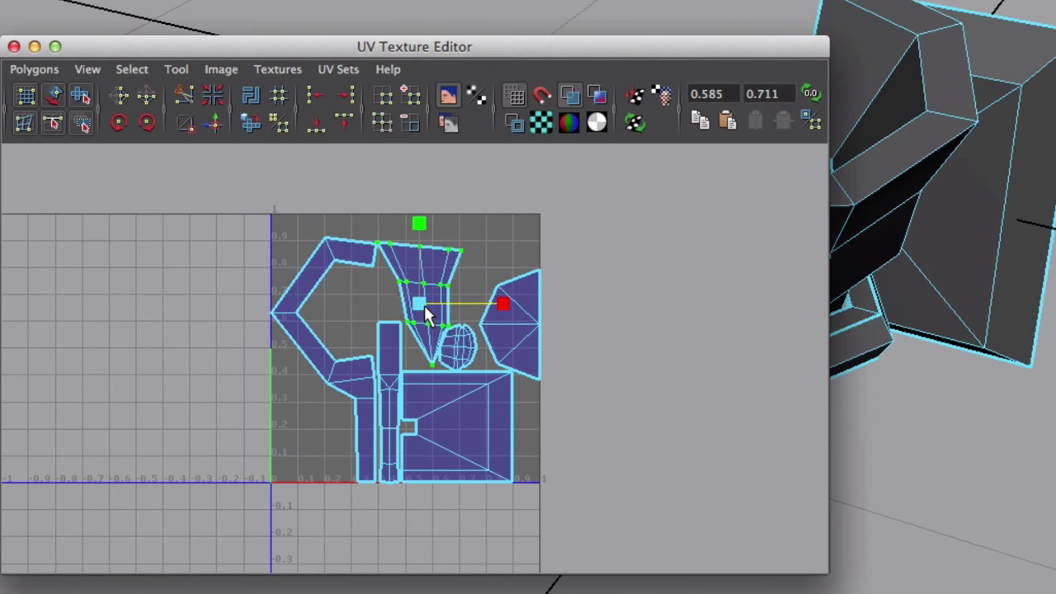
{"action": "key", "text": "w"}
{"action": "middle_click_drag", "start_coordinate": [446, 302], "coordinate": [651, 310]}
{"action": "middle_click_drag", "start_coordinate": [651, 309], "coordinate": [543, 300], "text": "alt"}
- Align the lower body shell's UV rows horizontally and pull its pointed tip further down
{"action": "left_click", "coordinate": [84, 97]}
{"action": "left_click_drag", "start_coordinate": [461, 371], "coordinate": [536, 370]}
{"action": "key", "text": "w"}
{"action": "left_click_drag", "start_coordinate": [623, 198], "coordinate": [460, 250]}
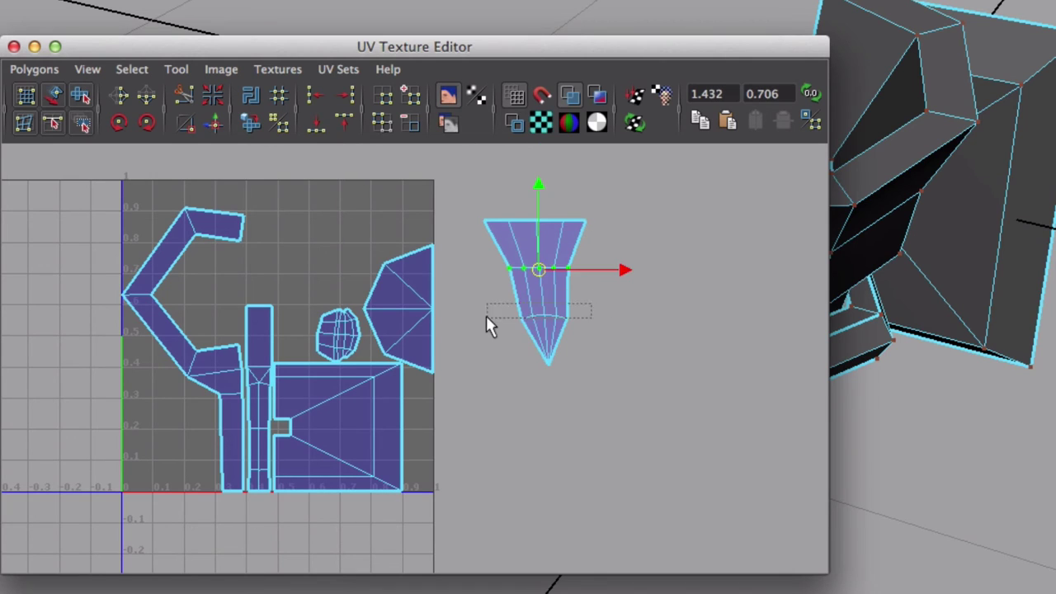
{"action": "left_click_drag", "start_coordinate": [485, 317], "coordinate": [486, 322]}
{"action": "left_click", "coordinate": [344, 122]}
{"action": "left_click_drag", "start_coordinate": [575, 348], "coordinate": [523, 379]}
{"action": "left_click_drag", "start_coordinate": [548, 364], "coordinate": [546, 388]}
- Align the lower body shell's UV columns vertically, even out their spacing and centre the pointed tip
{"action": "left_click_drag", "start_coordinate": [559, 247], "coordinate": [558, 247]}
{"action": "middle_click_drag", "start_coordinate": [526, 241], "coordinate": [532, 240]}
{"action": "left_click_drag", "start_coordinate": [601, 234], "coordinate": [571, 205]}
{"action": "middle_click_drag", "start_coordinate": [557, 200], "coordinate": [548, 200]}
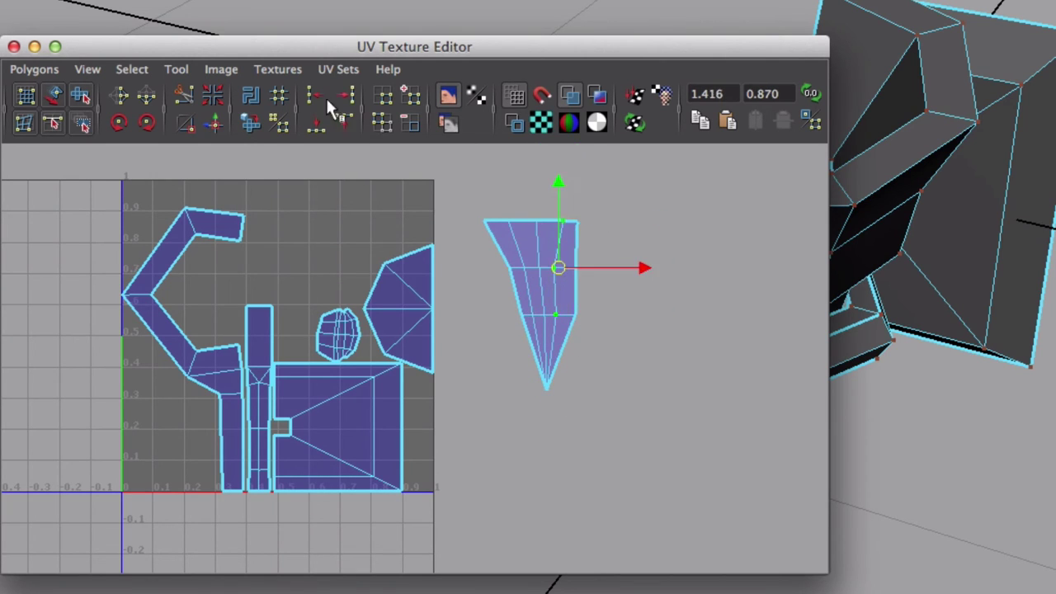
{"action": "left_click_drag", "start_coordinate": [585, 266], "coordinate": [518, 226]}
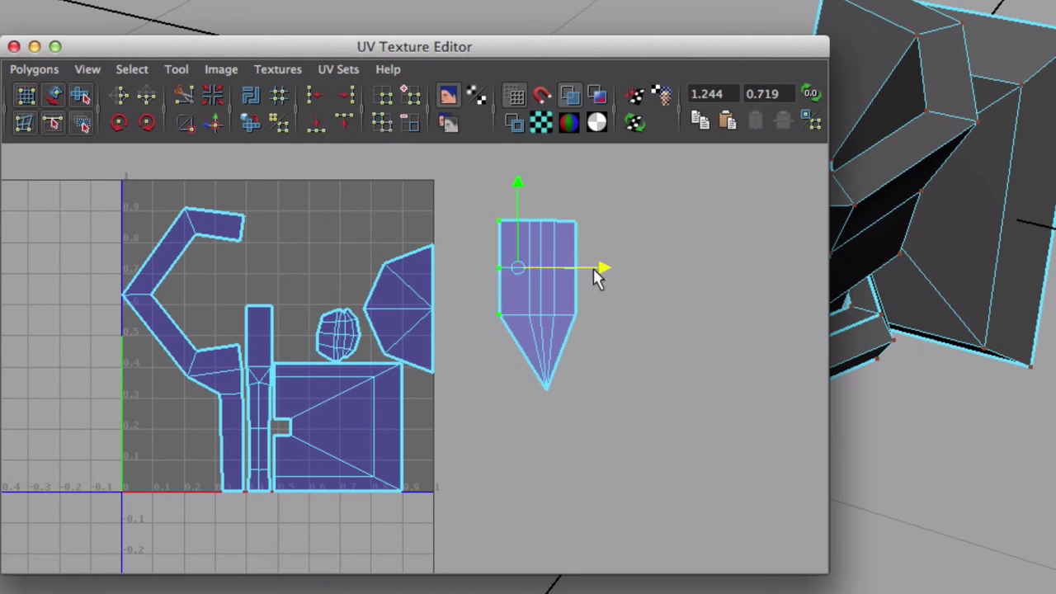
{"action": "middle_click_drag", "start_coordinate": [597, 270], "coordinate": [542, 317]}
{"action": "scroll", "coordinate": [608, 278], "scroll_direction": "up", "scroll_amount": 3}
{"action": "left_click_drag", "start_coordinate": [548, 356], "coordinate": [604, 196]}
{"action": "left_click_drag", "start_coordinate": [631, 277], "coordinate": [622, 276]}
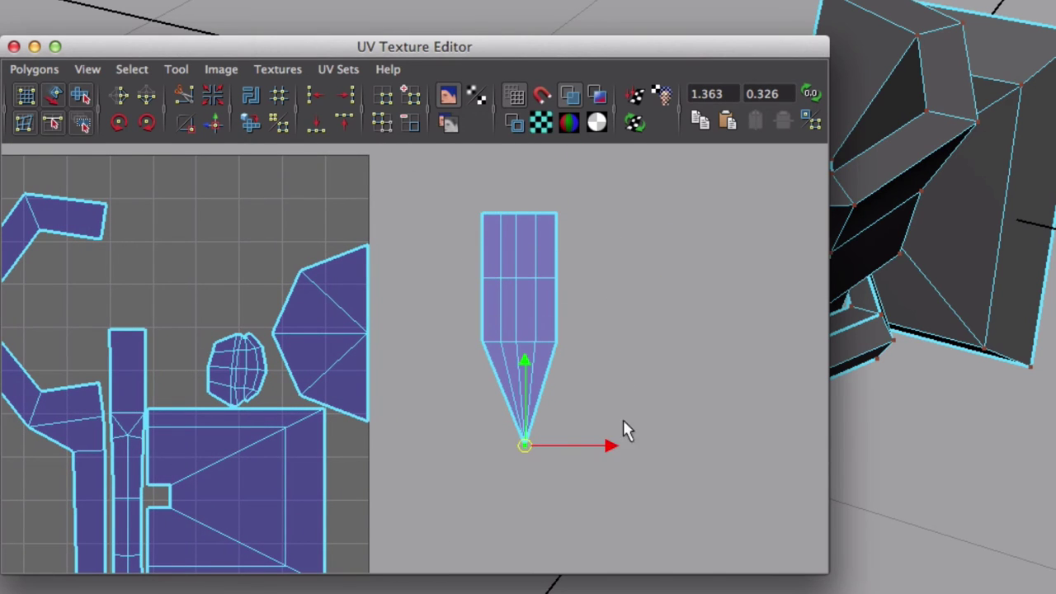
{"action": "left_click_drag", "start_coordinate": [608, 439], "coordinate": [437, 185]}
- Scale the wall plate's UV shell narrower horizontally
{"action": "middle_click_drag", "start_coordinate": [437, 273], "coordinate": [568, 216], "text": "alt"}
{"action": "right_click_drag", "start_coordinate": [568, 217], "coordinate": [470, 496], "text": "alt"}
{"action": "left_click_drag", "start_coordinate": [541, 510], "coordinate": [442, 480]}
{"action": "key", "text": "r"}
{"action": "left_click_drag", "start_coordinate": [460, 428], "coordinate": [439, 429]}
- Move the bracket side strip's UV shell outside the 0–1 square beside the lower body shell and straighten its sides
{"action": "key", "text": "w"}
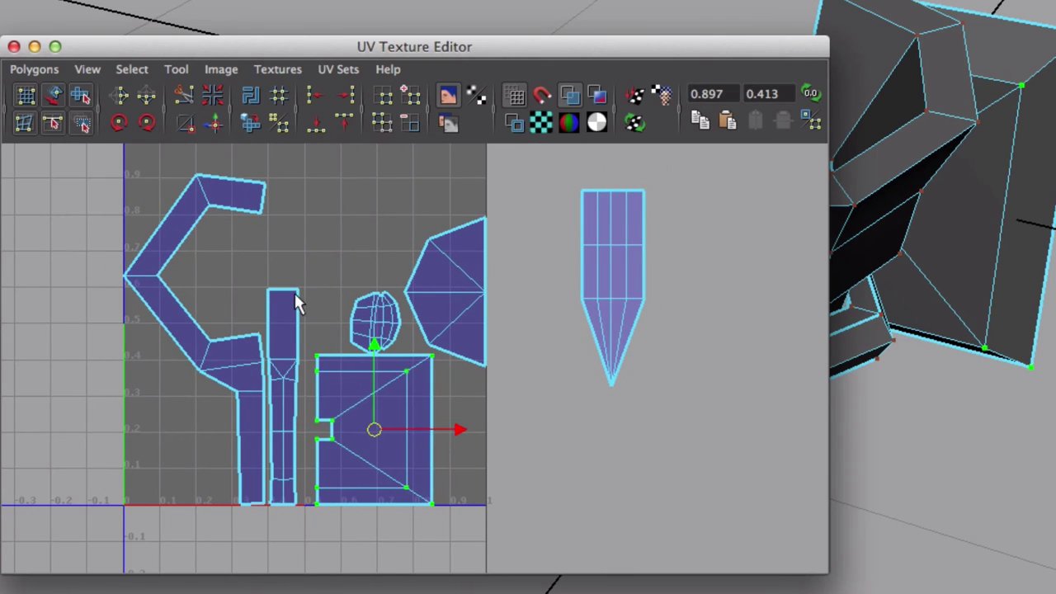
{"action": "left_click_drag", "start_coordinate": [291, 272], "coordinate": [389, 295]}
{"action": "left_click_drag", "start_coordinate": [283, 396], "coordinate": [693, 380]}
{"action": "mouse_move", "coordinate": [755, 500]}
{"action": "left_mouse_down"}
{"action": "mouse_move", "coordinate": [692, 256]}
{"action": "mouse_move", "coordinate": [686, 528]}
{"action": "left_mouse_up"}
- Place the torch cup's rounded UV shell outside the 0–1 square, turned upright and enlarged
{"action": "left_click_drag", "start_coordinate": [359, 293], "coordinate": [404, 355]}
{"action": "left_click_drag", "start_coordinate": [374, 321], "coordinate": [556, 430]}
{"action": "key", "text": "e"}
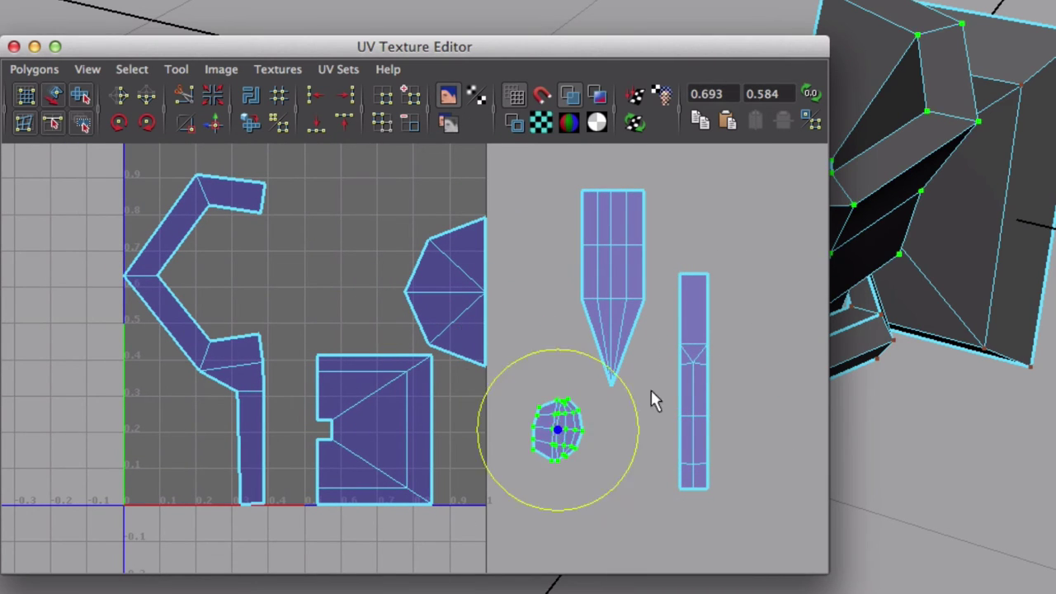
{"action": "left_click_drag", "start_coordinate": [635, 406], "coordinate": [564, 355]}
{"action": "key", "text": "r"}
{"action": "left_click_drag", "start_coordinate": [557, 430], "coordinate": [630, 466]}
{"action": "key", "text": "w"}
- Enlarge the torch cup's UV shell further and fine-tune its position and rotation below the lower body shell
{"action": "left_click", "coordinate": [603, 412]}
{"action": "right_click_drag", "start_coordinate": [603, 412], "coordinate": [569, 412], "text": "ctrl"}
{"action": "left_click", "coordinate": [81, 98]}
{"action": "left_click_drag", "start_coordinate": [470, 487], "coordinate": [565, 467]}
{"action": "left_click", "coordinate": [470, 485]}
{"action": "key", "text": "r"}
{"action": "right_click_drag", "start_coordinate": [564, 466], "coordinate": [531, 463], "text": "ctrl"}
{"action": "left_click_drag", "start_coordinate": [559, 433], "coordinate": [576, 439]}
{"action": "key", "text": "w"}
{"action": "left_click_drag", "start_coordinate": [557, 434], "coordinate": [545, 455]}
{"action": "key", "text": "e"}
{"action": "left_click_drag", "start_coordinate": [625, 450], "coordinate": [627, 456]}
- Scale the wall plate's UV shell narrower and shift it away from the bracket arm's shell
{"action": "right_click_drag", "start_coordinate": [663, 460], "coordinate": [578, 462], "text": "alt"}
{"action": "middle_click_drag", "start_coordinate": [569, 462], "coordinate": [556, 488], "text": "alt"}
{"action": "left_click_drag", "start_coordinate": [448, 500], "coordinate": [404, 487]}
{"action": "key", "text": "r"}
{"action": "left_click_drag", "start_coordinate": [450, 439], "coordinate": [439, 440]}
{"action": "key", "text": "w"}
{"action": "left_click_drag", "start_coordinate": [436, 441], "coordinate": [478, 442]}
- Shrink the half-octagon UV shell and place it inside the bend of the bracket arm's shell
{"action": "left_click_drag", "start_coordinate": [489, 258], "coordinate": [443, 294]}
{"action": "right_click_drag", "start_coordinate": [442, 297], "coordinate": [413, 298], "text": "ctrl"}
{"action": "key", "text": "r"}
{"action": "left_click_drag", "start_coordinate": [438, 332], "coordinate": [424, 334]}
{"action": "key", "text": "w"}
{"action": "middle_click_drag", "start_coordinate": [448, 374], "coordinate": [274, 360]}
- Move the wall plate's UV shell into the origin corner of the 0–1 square and scale it down to fit beside the arm
{"action": "left_click_drag", "start_coordinate": [354, 504], "coordinate": [462, 485]}
{"action": "right_click_drag", "start_coordinate": [464, 485], "coordinate": [430, 487], "text": "ctrl"}
{"action": "left_click_drag", "start_coordinate": [497, 437], "coordinate": [302, 437]}
{"action": "key", "text": "r"}
{"action": "left_click_drag", "start_coordinate": [218, 437], "coordinate": [206, 438]}
{"action": "key", "text": "w"}
{"action": "left_click_drag", "start_coordinate": [218, 355], "coordinate": [219, 368]}
{"action": "key", "text": "r"}
{"action": "left_click_drag", "start_coordinate": [224, 450], "coordinate": [215, 452]}
{"action": "key", "text": "w"}
{"action": "left_click_drag", "start_coordinate": [281, 446], "coordinate": [273, 434]}
{"action": "left_click", "coordinate": [348, 341]}
- Raise the bracket arm's UV shell within the 0–1 square and extend its lower end downward
{"action": "left_click_drag", "start_coordinate": [323, 232], "coordinate": [263, 280]}
{"action": "right_click_drag", "start_coordinate": [262, 280], "coordinate": [279, 262], "text": "ctrl"}
{"action": "left_click_drag", "start_coordinate": [232, 299], "coordinate": [232, 281]}
{"action": "left_click_drag", "start_coordinate": [298, 498], "coordinate": [256, 464]}
{"action": "left_click_drag", "start_coordinate": [274, 443], "coordinate": [274, 454]}
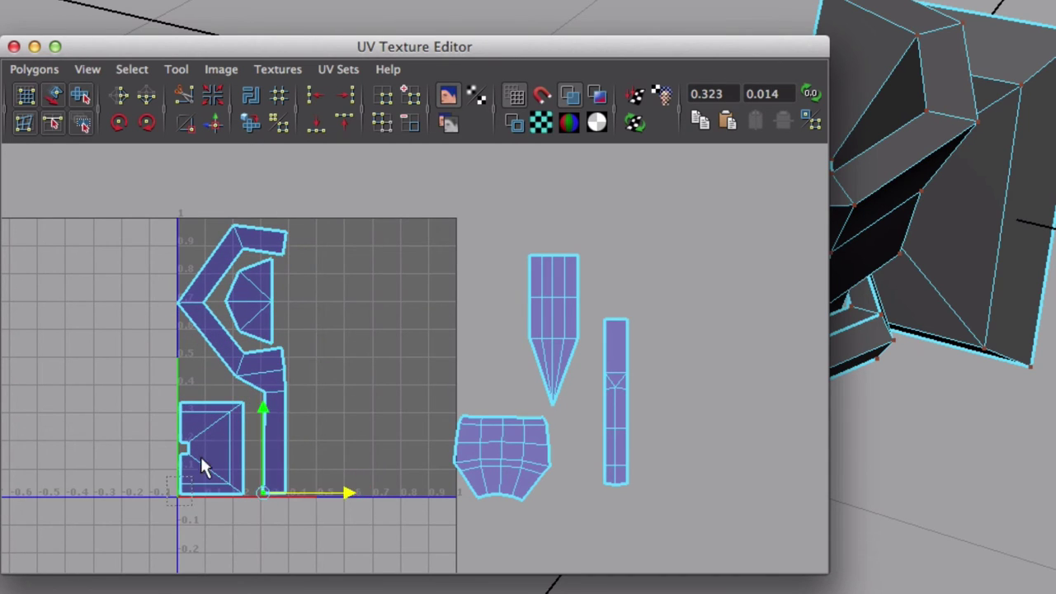
- Enlarge the wall plate's UV shell to fill the space below the bracket arm's shell
{"action": "left_click_drag", "start_coordinate": [206, 450], "coordinate": [206, 449]}
{"action": "right_click_drag", "start_coordinate": [206, 450], "coordinate": [221, 434], "text": "ctrl"}
{"action": "key", "text": "r"}
{"action": "left_click_drag", "start_coordinate": [212, 449], "coordinate": [215, 441]}
{"action": "key", "text": "w"}
- Align the torch cup shell's UV columns vertically, including its outer edges
{"action": "left_click_drag", "start_coordinate": [460, 452], "coordinate": [460, 452]}
{"action": "left_click_drag", "start_coordinate": [510, 513], "coordinate": [538, 409]}
{"action": "left_click", "coordinate": [362, 97]}
{"action": "left_click", "coordinate": [346, 95]}
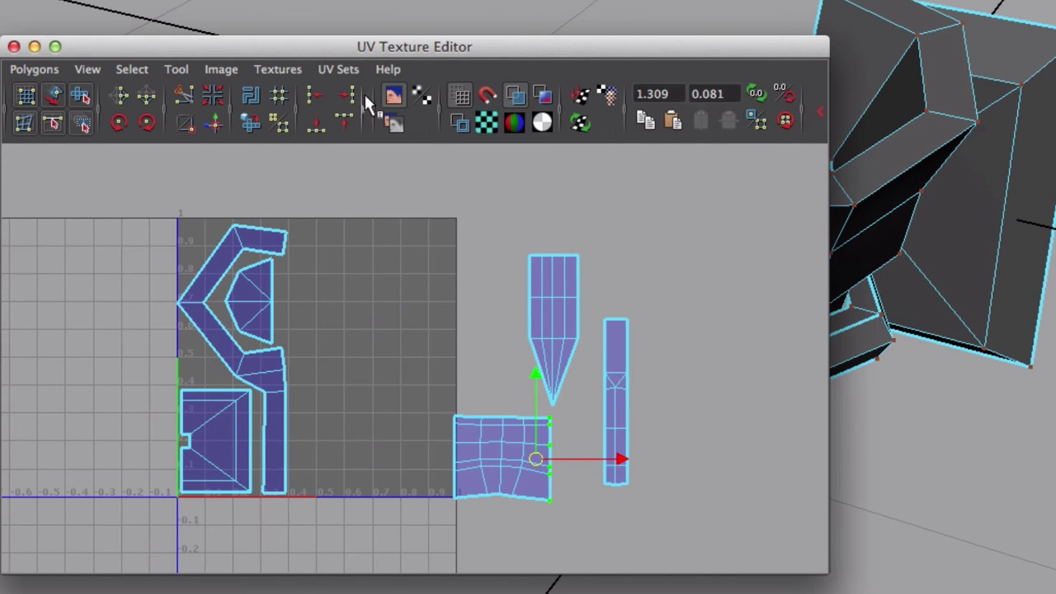
{"action": "left_click", "coordinate": [363, 97]}
{"action": "left_click_drag", "start_coordinate": [474, 406], "coordinate": [512, 515]}
{"action": "left_click", "coordinate": [347, 96]}
{"action": "right_click_drag", "start_coordinate": [550, 500], "coordinate": [594, 500], "text": "alt"}
{"action": "left_click", "coordinate": [347, 95]}
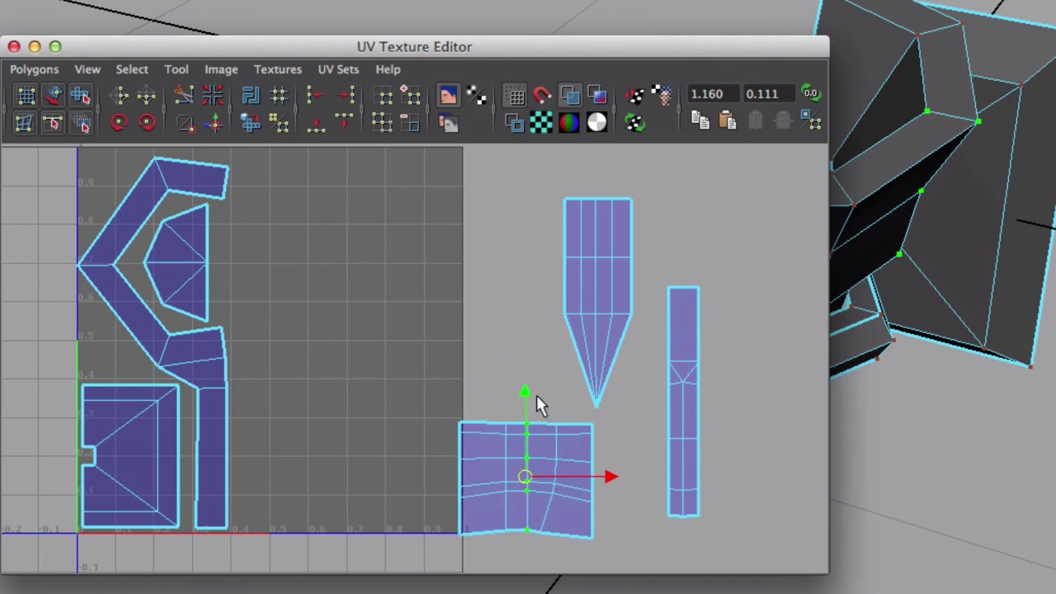
{"action": "left_click_drag", "start_coordinate": [535, 407], "coordinate": [537, 462]}
{"action": "key", "text": "ctrl+z"}
{"action": "left_click_drag", "start_coordinate": [566, 414], "coordinate": [539, 552]}
{"action": "left_click", "coordinate": [346, 96]}
- Align the torch cup shell's UV rows horizontally so the shell forms a rectangular grid
{"action": "left_click_drag", "start_coordinate": [611, 570], "coordinate": [579, 489]}
{"action": "left_click", "coordinate": [317, 124]}
{"action": "left_click_drag", "start_coordinate": [614, 525], "coordinate": [580, 489], "text": "shift"}
{"action": "left_click", "coordinate": [318, 124]}
{"action": "left_click_drag", "start_coordinate": [611, 478], "coordinate": [429, 495]}
{"action": "left_click", "coordinate": [318, 124]}
{"action": "left_click_drag", "start_coordinate": [612, 453], "coordinate": [444, 458]}
{"action": "left_click", "coordinate": [317, 124]}
{"action": "key", "text": "ctrl+z"}
{"action": "left_click_drag", "start_coordinate": [611, 446], "coordinate": [445, 427]}
{"action": "left_click", "coordinate": [317, 124]}
{"action": "left_click_drag", "start_coordinate": [581, 429], "coordinate": [445, 412]}
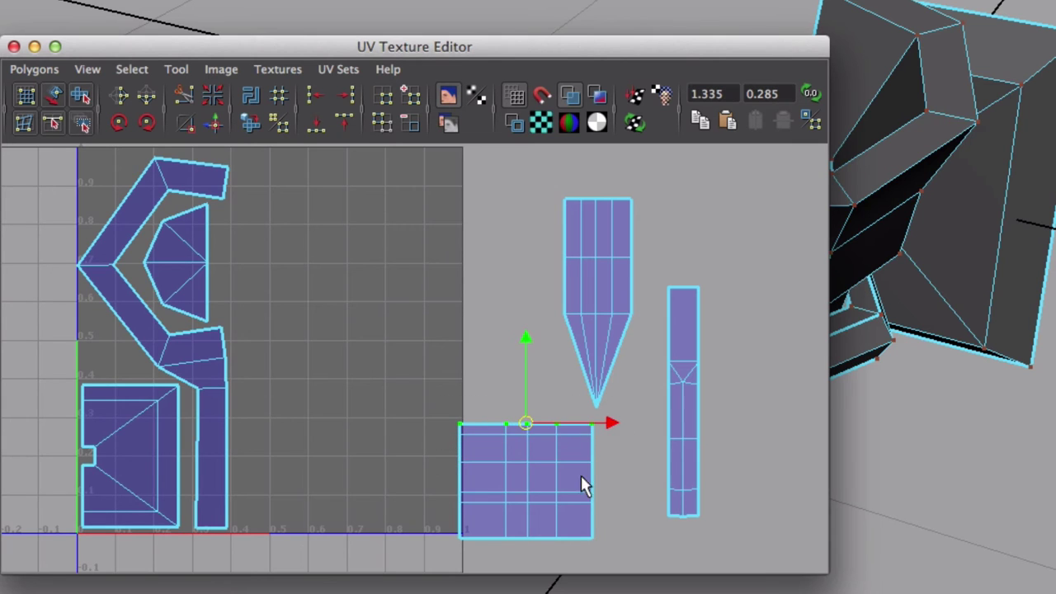
- Move the torch cup's UV shell into the 0–1 square beside the arm's lower end and lower one inner row slightly
{"action": "right_click_drag", "start_coordinate": [496, 476], "coordinate": [540, 498], "text": "ctrl"}
{"action": "left_click_drag", "start_coordinate": [608, 481], "coordinate": [387, 474]}
{"action": "left_click_drag", "start_coordinate": [306, 402], "coordinate": [306, 390]}
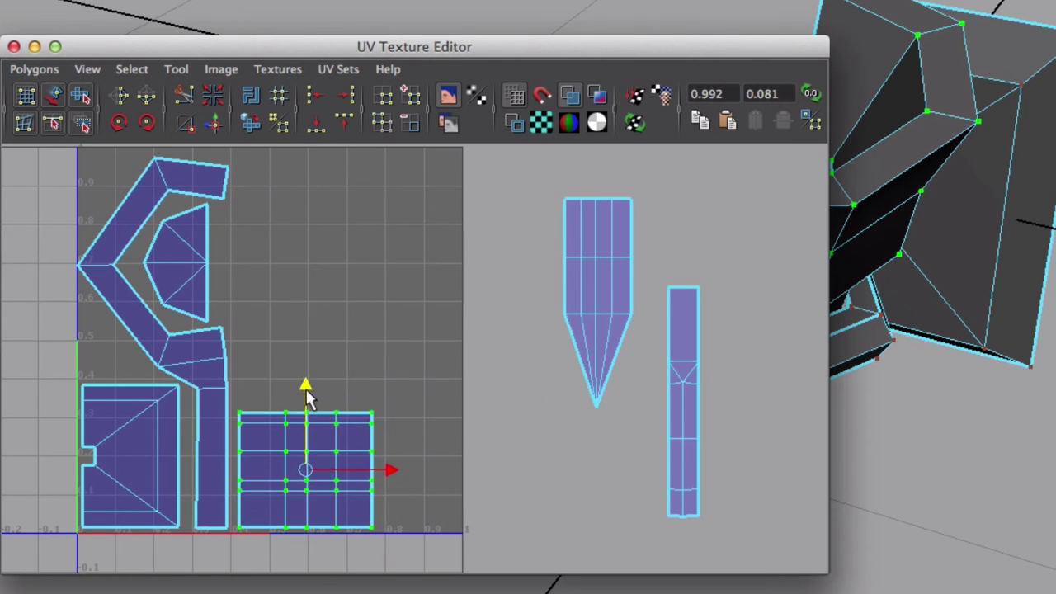
{"action": "left_click_drag", "start_coordinate": [253, 481], "coordinate": [231, 484]}
{"action": "left_click_drag", "start_coordinate": [304, 447], "coordinate": [304, 452]}
- Fit the lower body's UV shell above the cup's shell at a matching width and even out its column spacing
{"action": "middle_click_drag", "start_coordinate": [448, 447], "coordinate": [482, 479], "text": "alt"}
{"action": "left_click_drag", "start_coordinate": [614, 455], "coordinate": [642, 409]}
{"action": "right_click_drag", "start_coordinate": [641, 409], "coordinate": [681, 431], "text": "ctrl"}
{"action": "middle_click_drag", "start_coordinate": [634, 449], "coordinate": [359, 426]}
{"action": "key", "text": "r"}
{"action": "left_click_drag", "start_coordinate": [357, 312], "coordinate": [366, 319]}
{"action": "mouse_move", "coordinate": [438, 311]}
{"action": "left_mouse_down"}
{"action": "mouse_move", "coordinate": [459, 312]}
{"action": "mouse_move", "coordinate": [425, 318]}
{"action": "left_mouse_up"}
{"action": "key", "text": "w"}
{"action": "key", "text": "r"}
{"action": "key", "text": "w"}
{"action": "left_click_drag", "start_coordinate": [268, 347], "coordinate": [292, 311]}
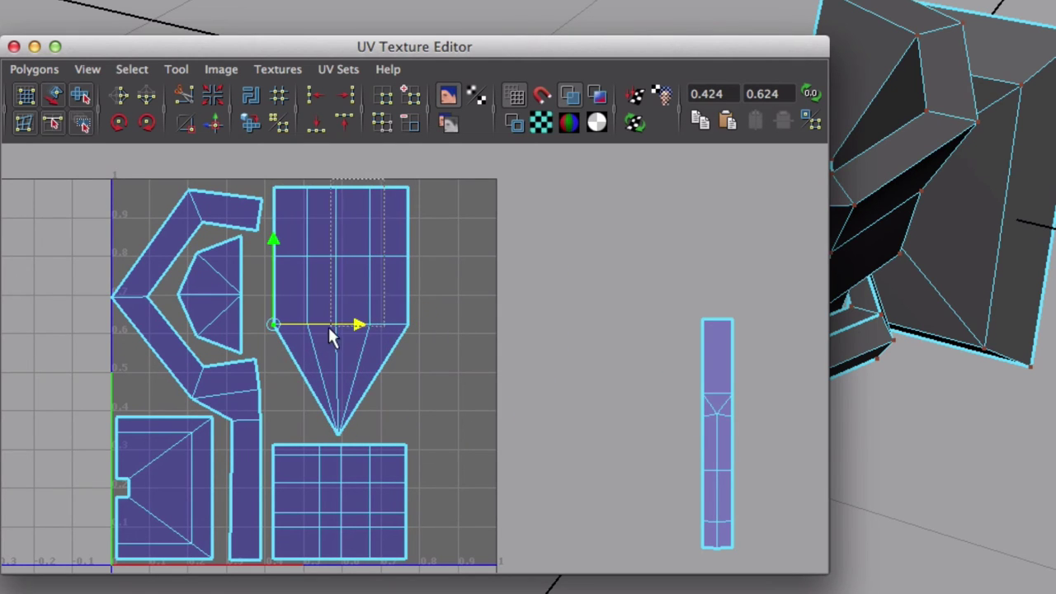
{"action": "left_click_drag", "start_coordinate": [429, 256], "coordinate": [432, 256]}
- Move the bracket side strip's UV shell into the free space of the 0–1 square and enlarge it
{"action": "left_click_drag", "start_coordinate": [741, 535], "coordinate": [691, 485]}
{"action": "right_click_drag", "start_coordinate": [690, 485], "coordinate": [748, 441], "text": "ctrl"}
{"action": "middle_click_drag", "start_coordinate": [745, 442], "coordinate": [461, 408]}
{"action": "key", "text": "r"}
{"action": "left_click_drag", "start_coordinate": [434, 401], "coordinate": [464, 429]}
{"action": "key", "text": "w"}
{"action": "middle_click_drag", "start_coordinate": [464, 429], "coordinate": [473, 429]}
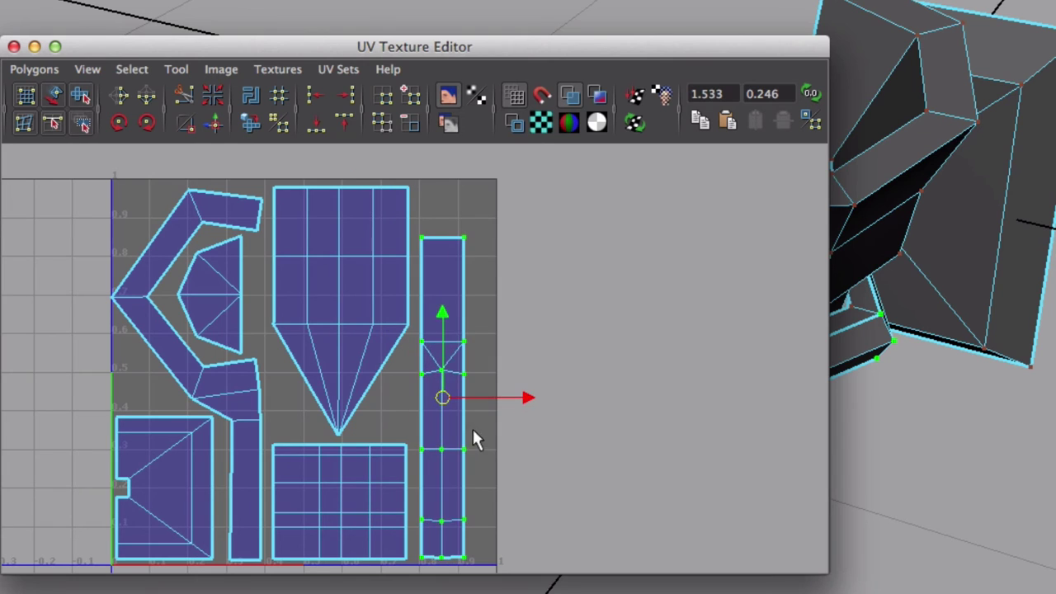
- Shift all UV shells together slightly along U for an even margin, and return to object selection
{"action": "scroll", "coordinate": [481, 419], "scroll_direction": "down", "scroll_amount": 2}
{"action": "left_click_drag", "start_coordinate": [488, 551], "coordinate": [96, 177]}
{"action": "left_click_drag", "start_coordinate": [387, 370], "coordinate": [395, 370]}
{"action": "key", "text": "F8"}
{"action": "left_click", "coordinate": [774, 25]}
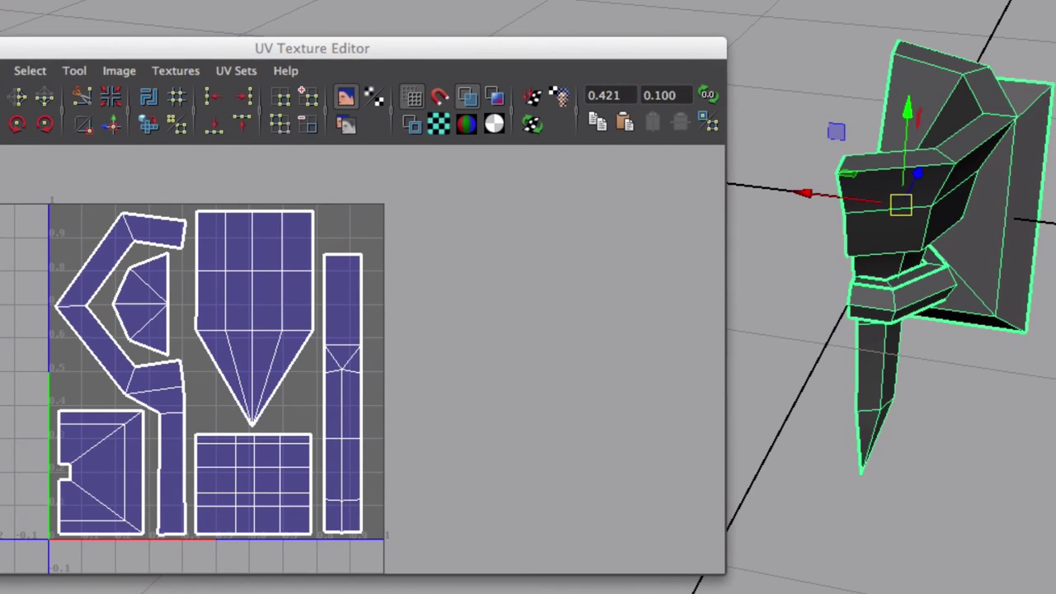
- Try to mirror the torch half with the Mirror Geometry options, and undo the result
{"action": "left_click", "coordinate": [343, 10]}
{"action": "left_click", "coordinate": [556, 306]}
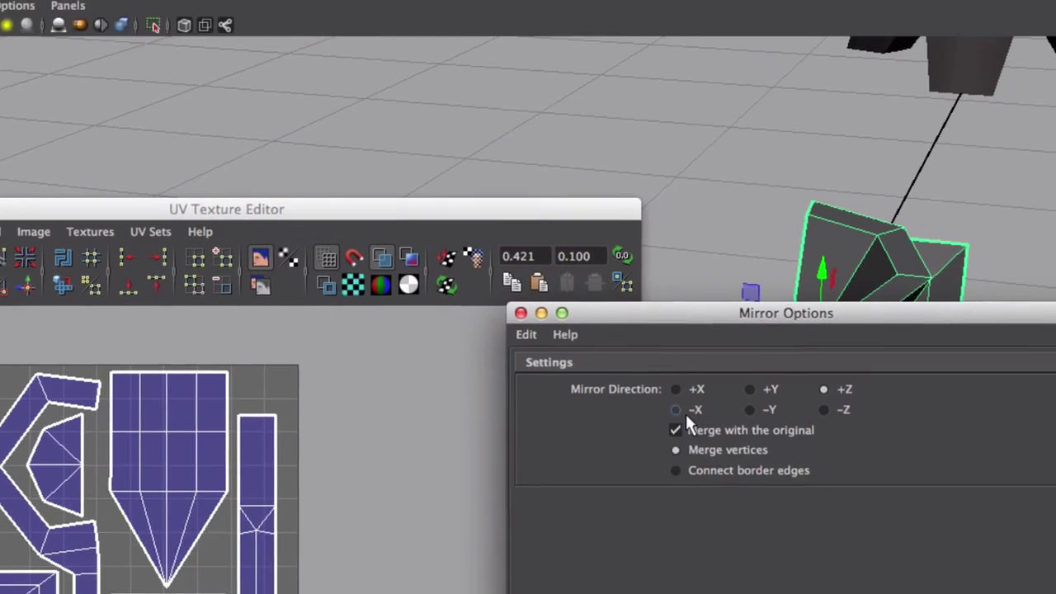
{"action": "left_click", "coordinate": [751, 570]}
{"action": "left_click", "coordinate": [599, 525]}
{"action": "key", "text": "super+z"}
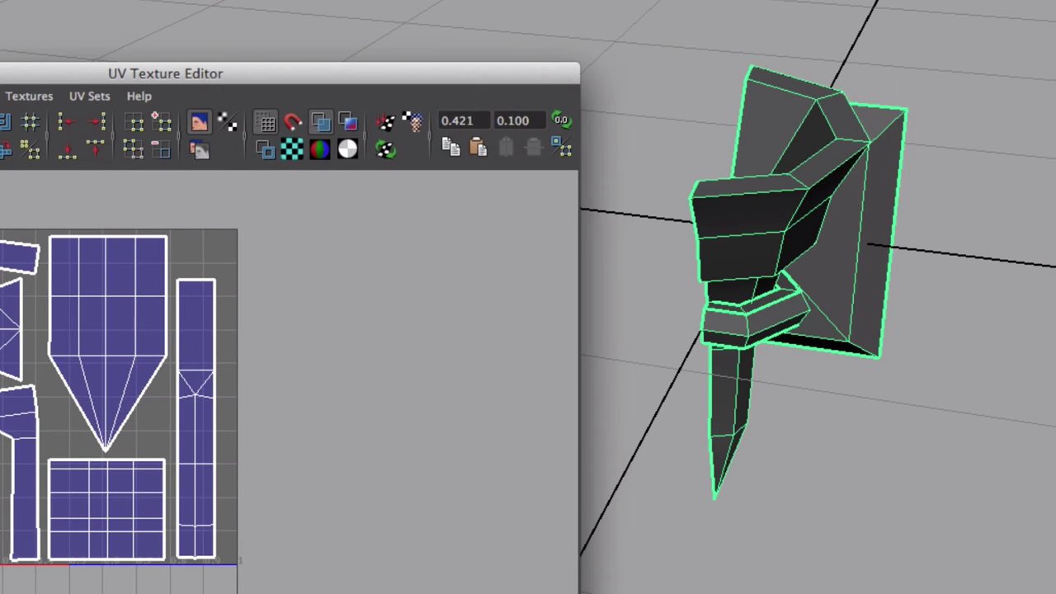
- Mirror the torch half in the +X direction, merging it with the original and merging vertices
{"action": "left_click", "coordinate": [249, 0]}
{"action": "left_click", "coordinate": [421, 12]}
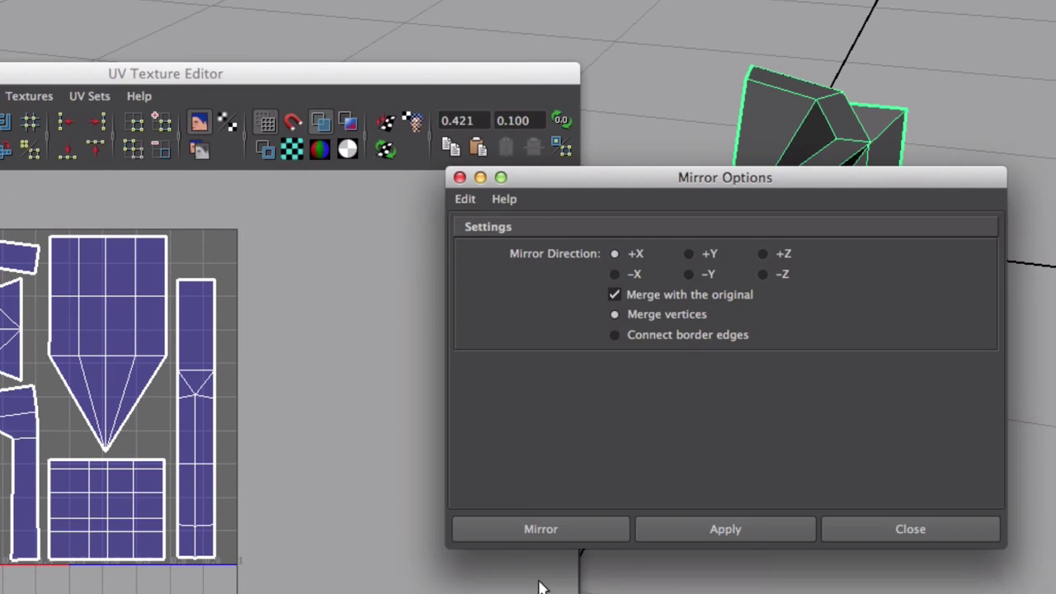
{"action": "left_click", "coordinate": [541, 528]}
{"action": "left_click", "coordinate": [759, 454]}
- Examine the mirrored torch from all around, including the edges where its neck meets the bracket ring
{"action": "left_click_drag", "start_coordinate": [759, 454], "coordinate": [864, 450], "text": "alt"}
{"action": "middle_click_drag", "start_coordinate": [864, 448], "coordinate": [676, 360], "text": "alt"}
{"action": "right_click_drag", "start_coordinate": [677, 359], "coordinate": [1055, 505], "text": "alt"}
{"action": "left_click", "coordinate": [735, 369]}
{"action": "key", "text": "f"}
{"action": "left_click", "coordinate": [778, 386]}
{"action": "right_click_drag", "start_coordinate": [777, 386], "coordinate": [708, 324], "text": "alt"}
{"action": "middle_click_drag", "start_coordinate": [710, 324], "coordinate": [891, 355], "text": "alt"}
{"action": "left_click_drag", "start_coordinate": [891, 355], "coordinate": [719, 348], "text": "alt"}
{"action": "right_click_drag", "start_coordinate": [719, 347], "coordinate": [1055, 478], "text": "alt"}
{"action": "right_click_drag", "start_coordinate": [968, 205], "coordinate": [958, 157]}
{"action": "left_click", "coordinate": [866, 177]}
{"action": "left_click_drag", "start_coordinate": [866, 177], "coordinate": [801, 71], "text": "alt"}
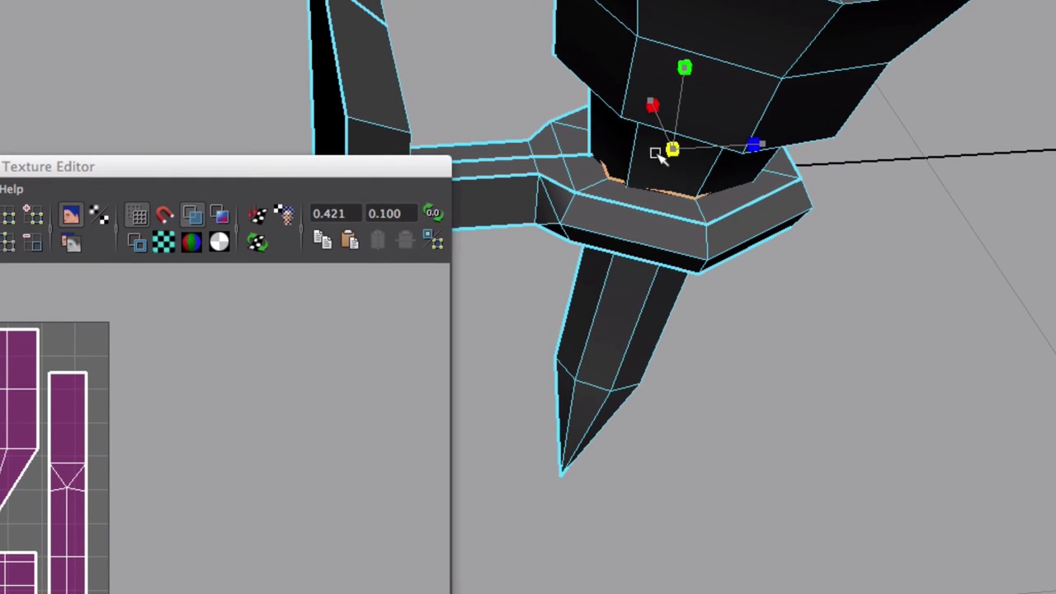
{"action": "left_click", "coordinate": [959, 410]}
{"action": "left_click_drag", "start_coordinate": [959, 410], "coordinate": [465, 364], "text": "alt"}
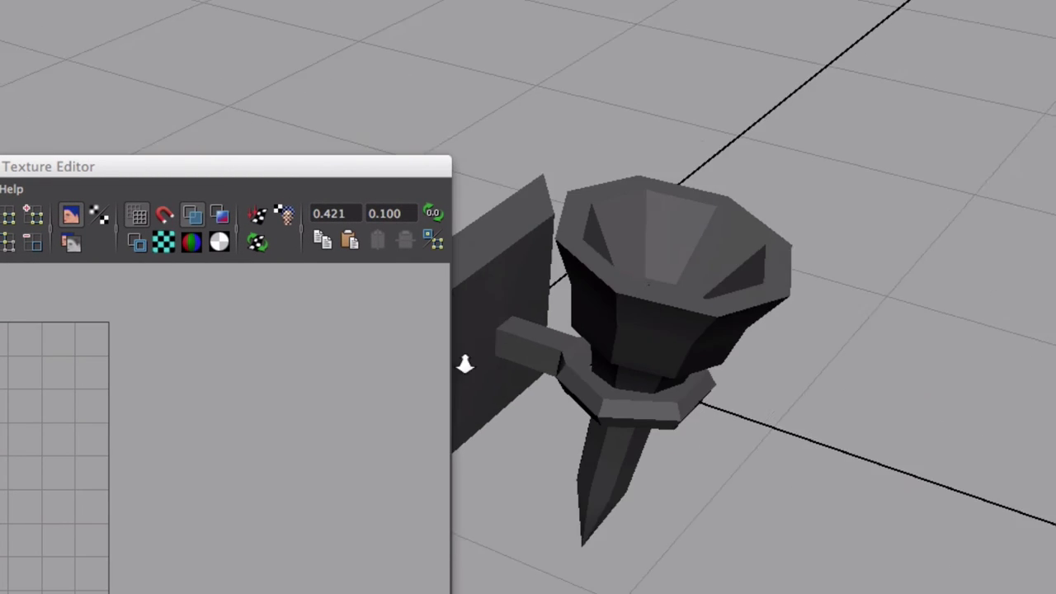
{"action": "right_click_drag", "start_coordinate": [464, 364], "coordinate": [449, 363], "text": "alt"}
{"action": "right_click_drag", "start_coordinate": [804, 520], "coordinate": [660, 536], "text": "alt"}
{"action": "left_click_drag", "start_coordinate": [677, 561], "coordinate": [785, 537], "text": "alt"}
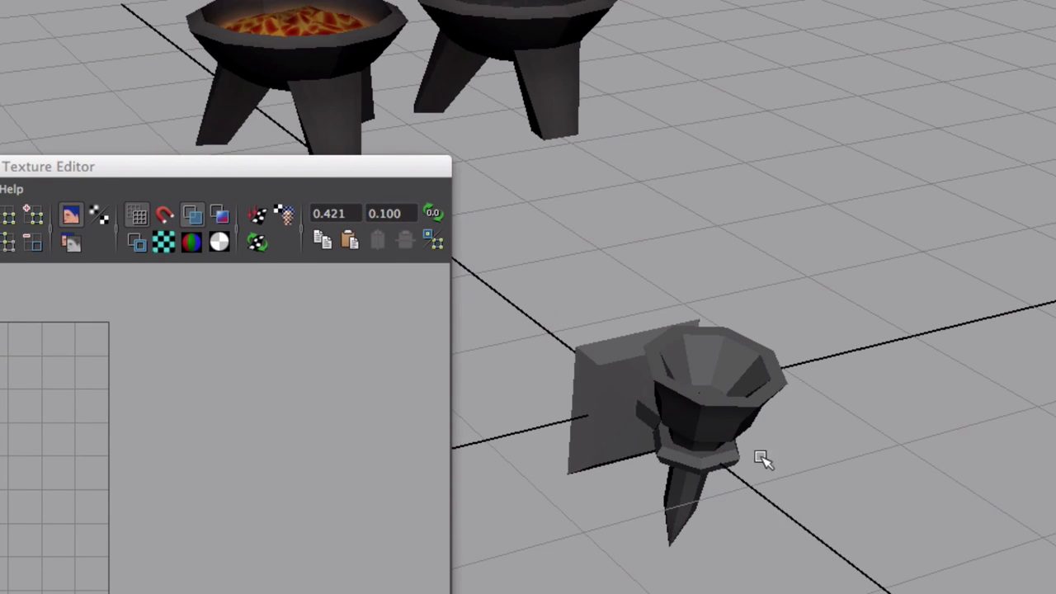
- Export a PNG UV snapshot of all the torch's UVs, named outUVTorch, at 256 by 256 pixels
{"action": "left_click", "coordinate": [724, 409]}
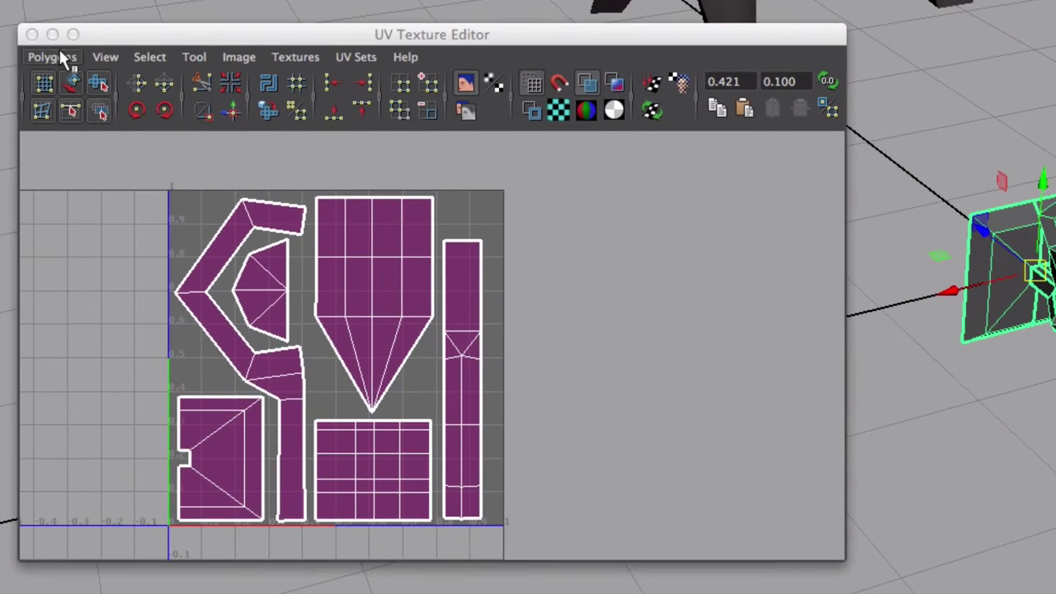
{"action": "right_click_drag", "start_coordinate": [255, 241], "coordinate": [334, 241]}
{"action": "left_click_drag", "start_coordinate": [136, 165], "coordinate": [475, 487]}
{"action": "left_click", "coordinate": [51, 57]}
{"action": "left_click", "coordinate": [82, 592]}
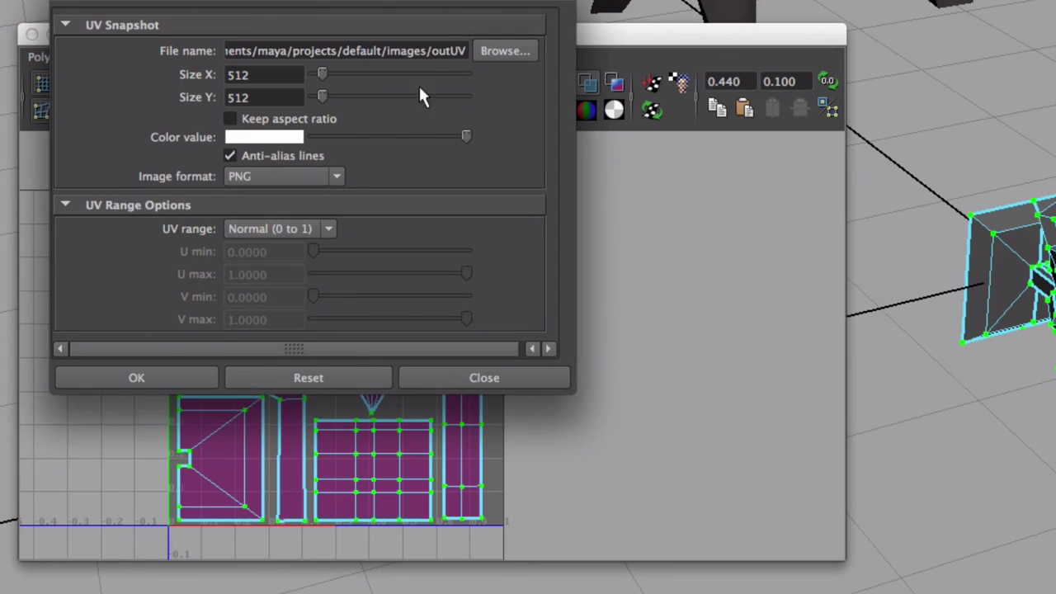
{"action": "left_click", "coordinate": [445, 49]}
{"action": "type", "text": "Torch"}
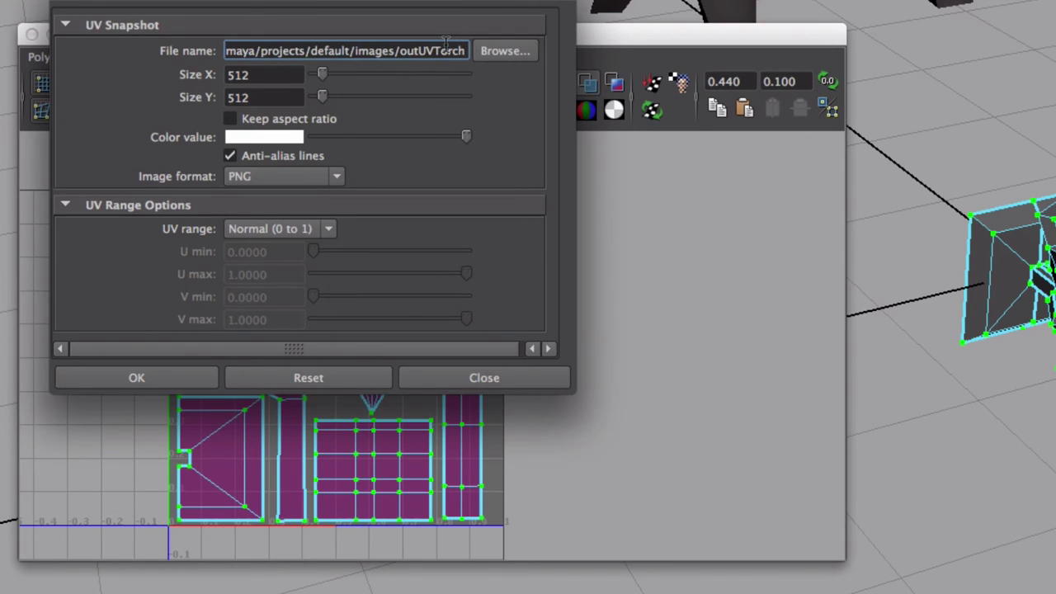
{"action": "key", "text": "Tab"}
{"action": "type", "text": "256"}
{"action": "key", "text": "Tab"}
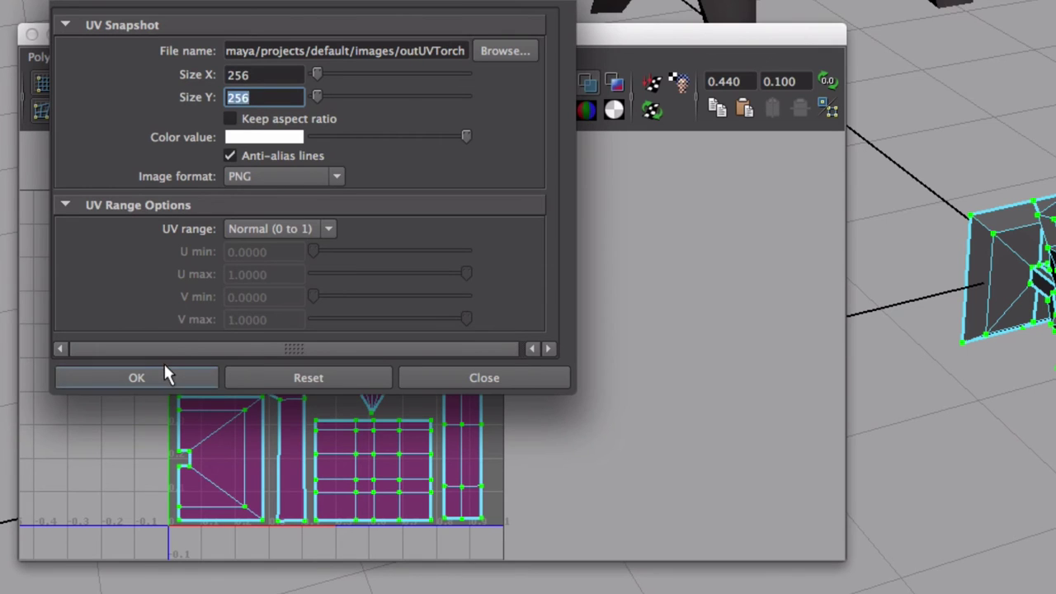
{"action": "left_click", "coordinate": [136, 377]}
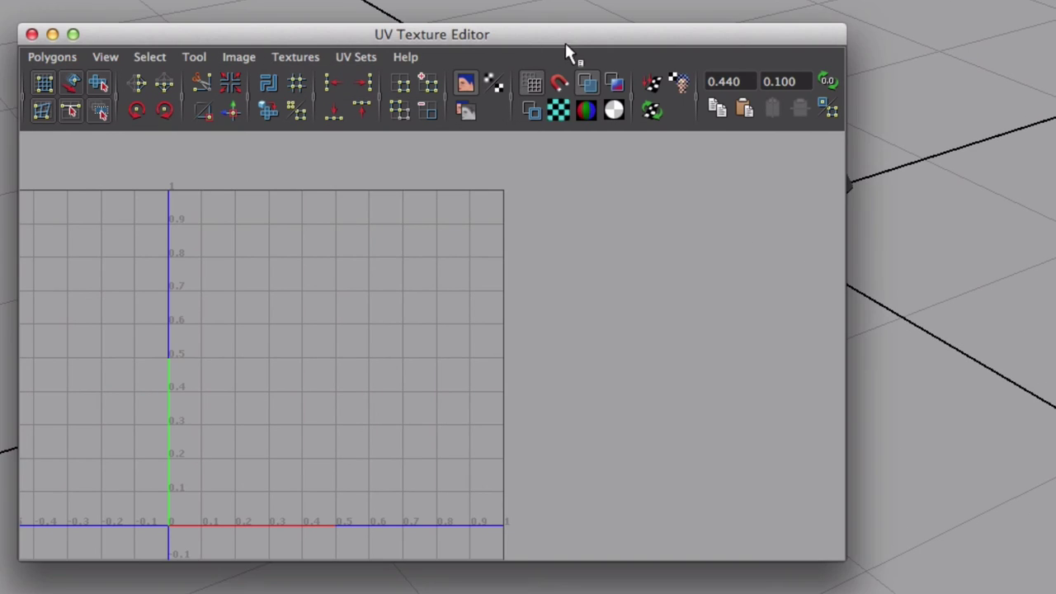
{"action": "left_click_drag", "start_coordinate": [568, 43], "coordinate": [1055, 49]}
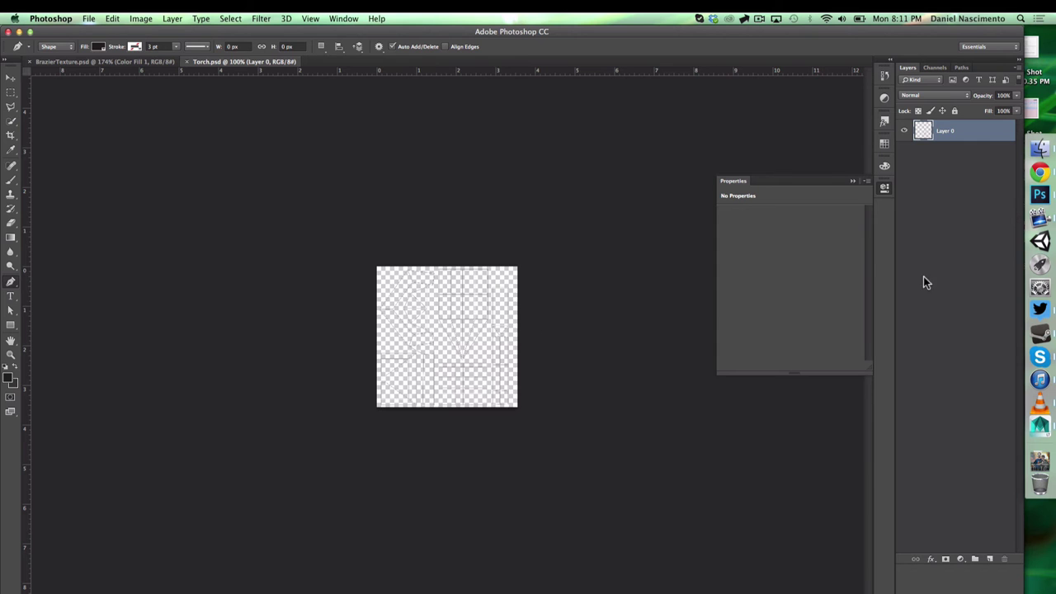
- In Photoshop, add a solid colour fill layer in dark grey 373533 to Torch.psd
{"action": "left_click", "coordinate": [960, 559]}
{"action": "left_click", "coordinate": [986, 541]}
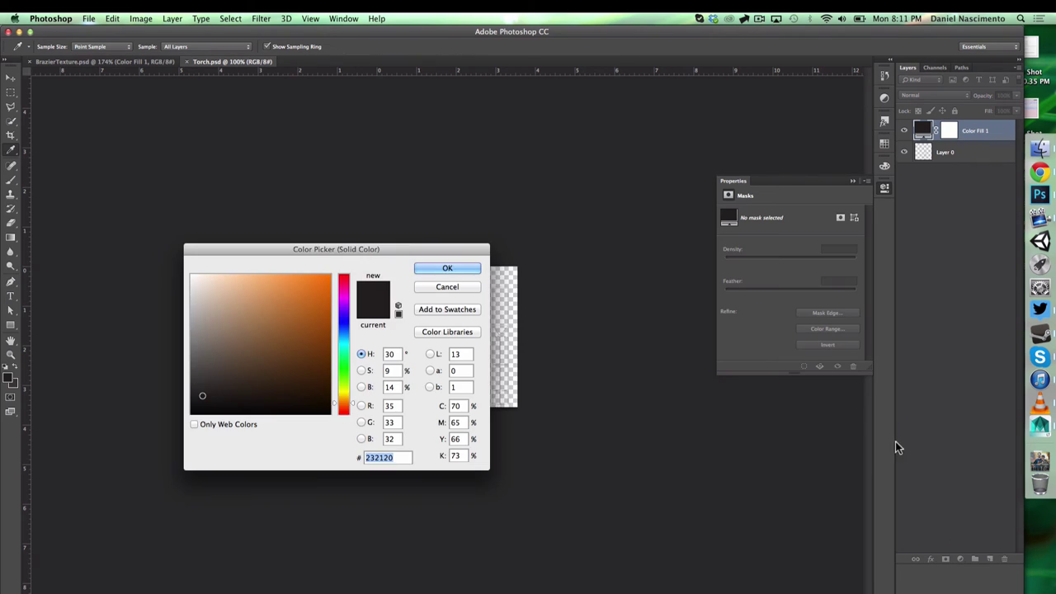
{"action": "left_click_drag", "start_coordinate": [419, 248], "coordinate": [814, 263]}
{"action": "left_click", "coordinate": [594, 398]}
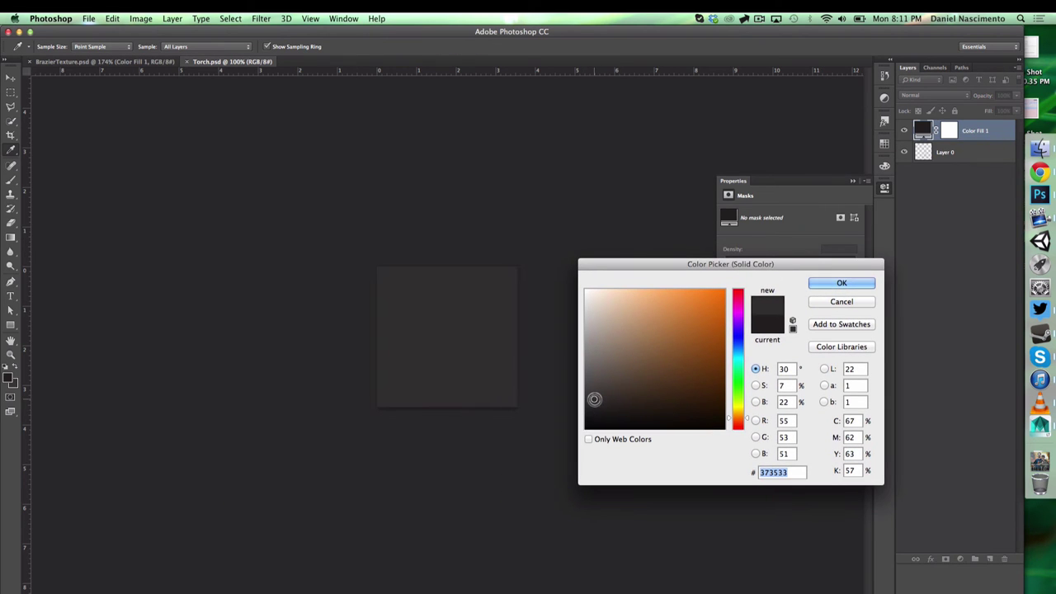
{"action": "left_click", "coordinate": [857, 283]}
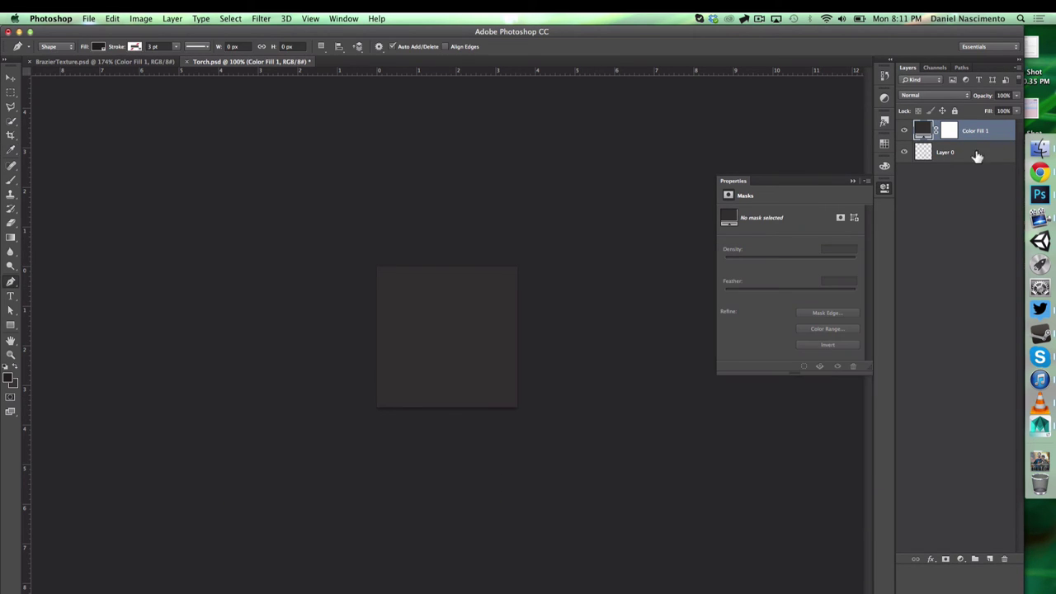
- Place the UV snapshot layer above the colour fill and rename it UV
{"action": "left_click_drag", "start_coordinate": [984, 150], "coordinate": [969, 127]}
{"action": "double_click", "coordinate": [946, 130]}
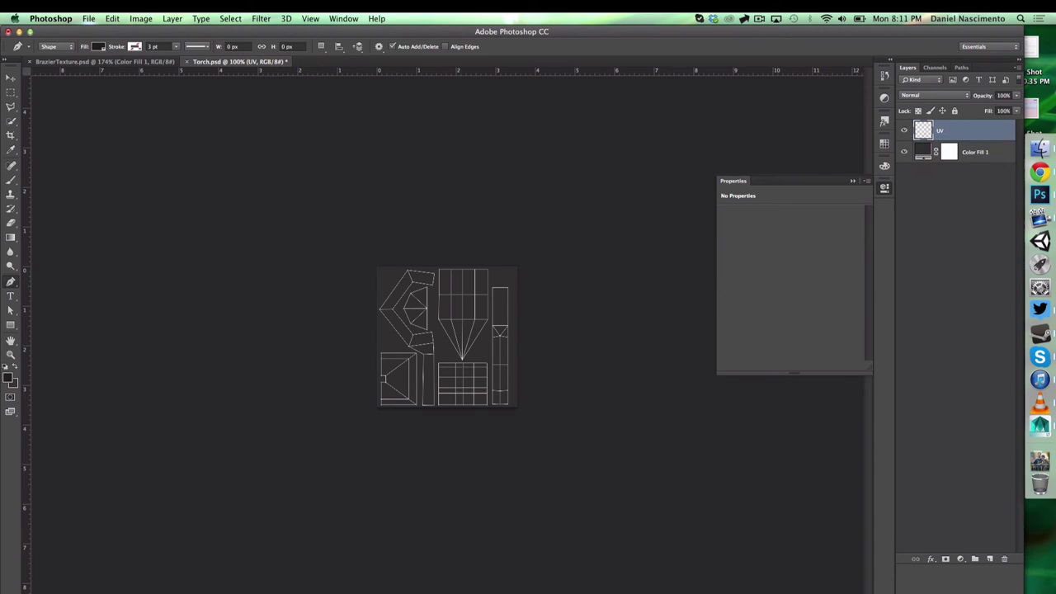
- Lower the opacity of the UV layer, lock it, and set the Pen tool to draw shapes above the colour fill layer
{"action": "left_click", "coordinate": [11, 353]}
{"action": "right_click", "coordinate": [477, 320]}
{"action": "left_click", "coordinate": [495, 338]}
{"action": "left_click_drag", "start_coordinate": [458, 335], "coordinate": [500, 344]}
{"action": "left_click", "coordinate": [881, 189]}
{"action": "key", "text": "p"}
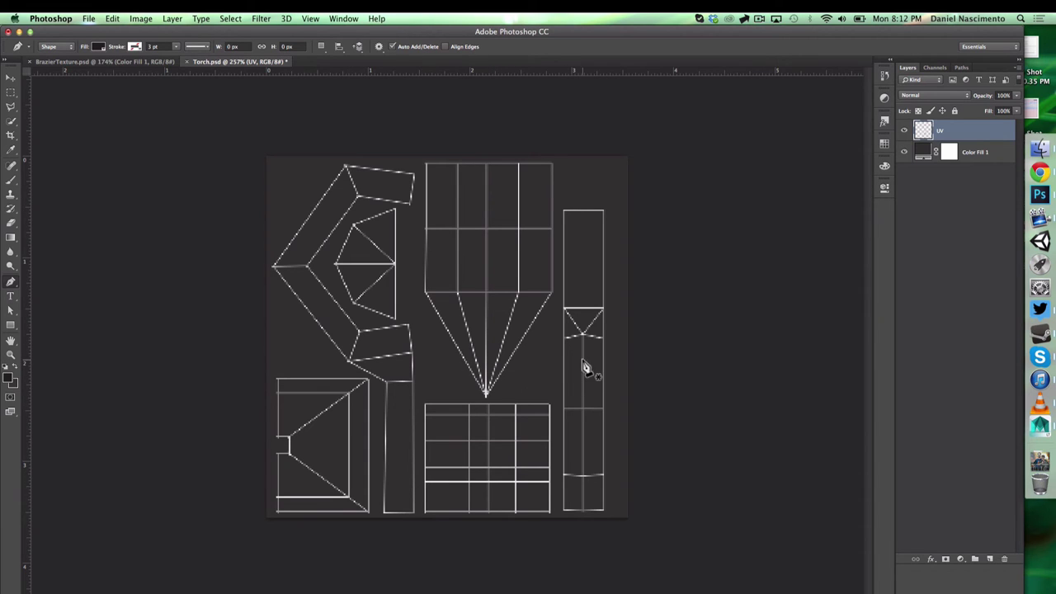
{"action": "left_click", "coordinate": [987, 157]}
{"action": "left_click", "coordinate": [993, 130]}
{"action": "left_click_drag", "start_coordinate": [988, 107], "coordinate": [979, 108]}
{"action": "left_click", "coordinate": [954, 111]}
{"action": "left_click", "coordinate": [967, 154]}
- Draw a Pen shape over the front face of the square wall-plate island and fill it with a slightly lighter grey
{"action": "left_click", "coordinate": [274, 392]}
{"action": "left_click", "coordinate": [294, 394]}
{"action": "left_click", "coordinate": [338, 396]}
{"action": "left_click", "coordinate": [346, 394]}
{"action": "left_click", "coordinate": [348, 439]}
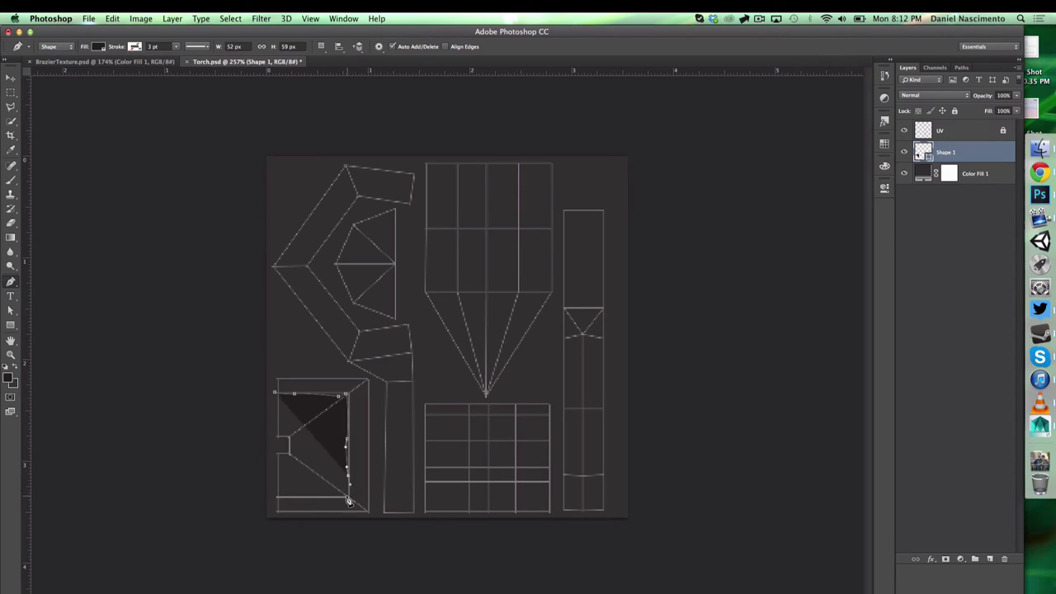
{"action": "left_click", "coordinate": [274, 392]}
{"action": "double_click", "coordinate": [923, 151]}
{"action": "left_click", "coordinate": [592, 396]}
{"action": "left_click", "coordinate": [591, 391]}
{"action": "left_click", "coordinate": [841, 283]}
- Draw a Pen shape over the upper bevel strip of the wall-plate island and fill it with a lighter grey
{"action": "left_click", "coordinate": [274, 380]}
{"action": "left_click_drag", "start_coordinate": [306, 380], "coordinate": [313, 380]}
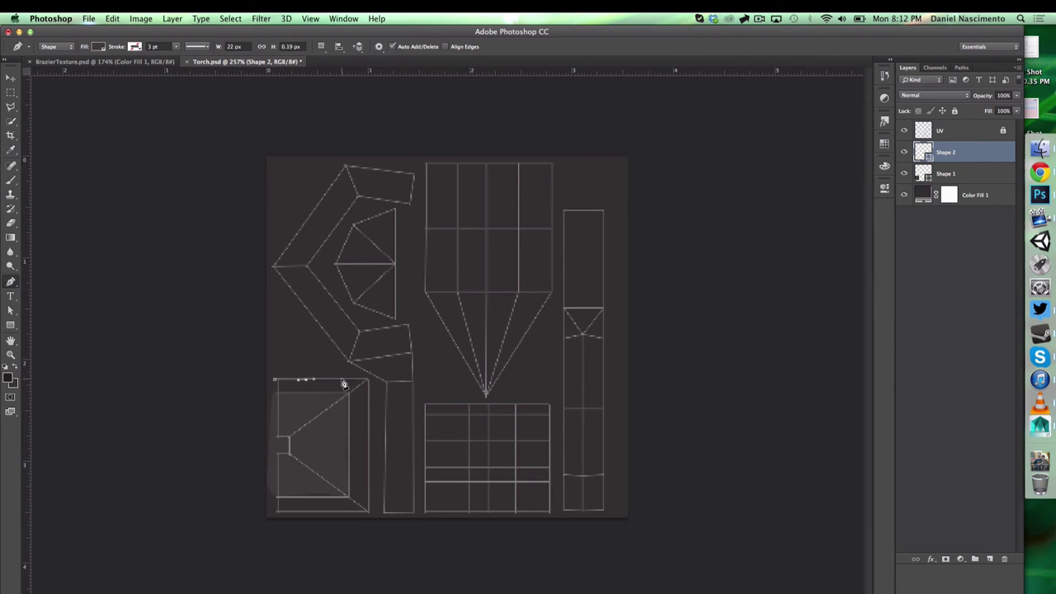
{"action": "left_click", "coordinate": [272, 394]}
{"action": "left_click", "coordinate": [275, 379]}
{"action": "double_click", "coordinate": [923, 152]}
{"action": "left_click", "coordinate": [842, 283]}
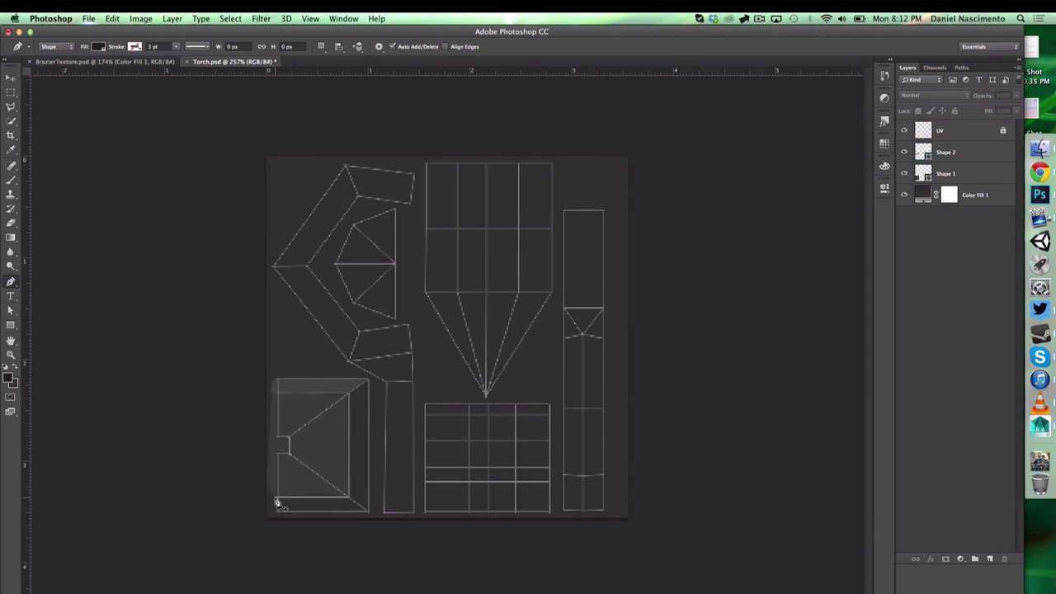
- Draw a Pen shape over the lower bevel strip of the wall plate, place it below the UV layer and set its grey fill
{"action": "left_click", "coordinate": [277, 497]}
{"action": "left_click", "coordinate": [348, 497]}
{"action": "left_click", "coordinate": [368, 512]}
{"action": "left_click_drag", "start_coordinate": [945, 130], "coordinate": [945, 160]}
{"action": "double_click", "coordinate": [973, 151]}
{"action": "left_click", "coordinate": [723, 252]}
{"action": "double_click", "coordinate": [923, 151]}
{"action": "left_click", "coordinate": [842, 283]}
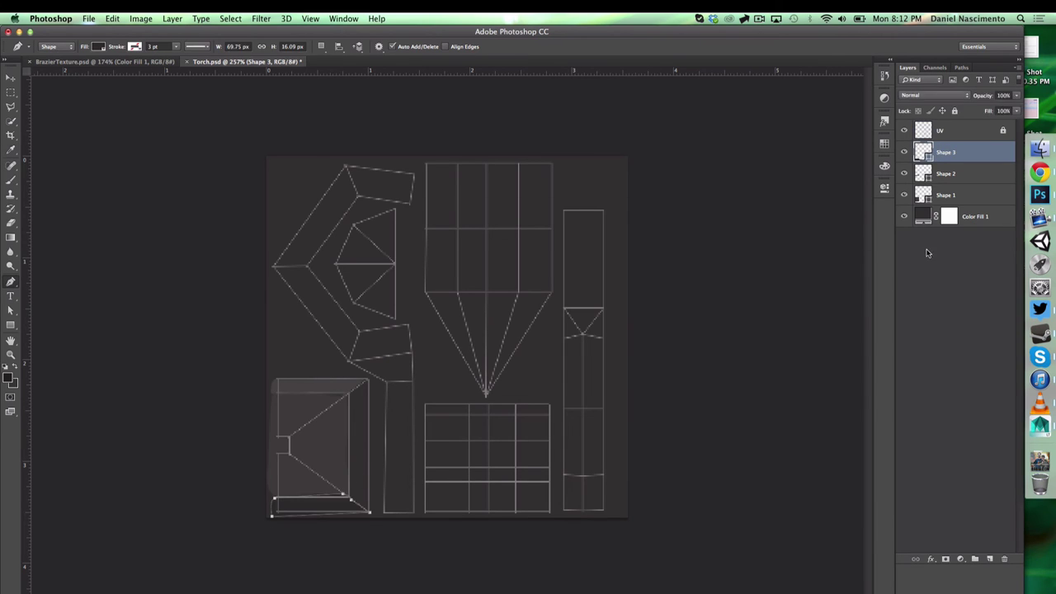
- Draw a small Pen shape over the notch where the arm meets the wall plate and give it a dark fill
{"action": "left_click", "coordinate": [278, 432]}
{"action": "double_click", "coordinate": [923, 130]}
{"action": "left_click", "coordinate": [842, 283]}
{"action": "left_click", "coordinate": [945, 330]}
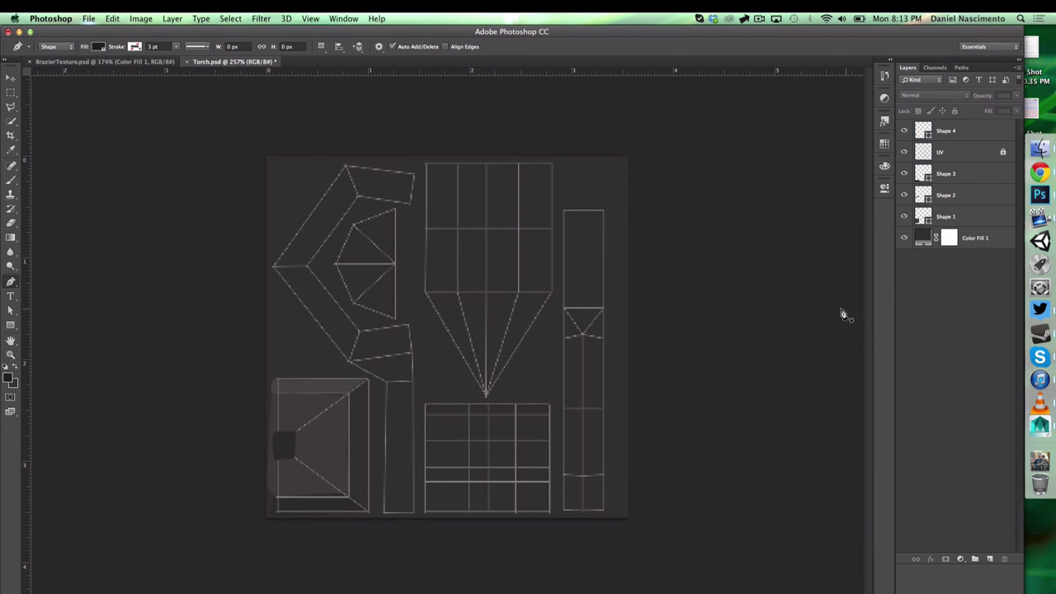
- Outline the angular C-shaped island and its vertical strip with a Pen shape below the UV layer, filled in lighter grey
{"action": "left_click", "coordinate": [383, 513]}
{"action": "left_click", "coordinate": [386, 383]}
{"action": "left_click", "coordinate": [345, 361]}
{"action": "left_click", "coordinate": [271, 267]}
{"action": "left_click", "coordinate": [346, 163]}
{"action": "left_click", "coordinate": [416, 172]}
{"action": "left_click_drag", "start_coordinate": [996, 130], "coordinate": [996, 161]}
{"action": "left_click", "coordinate": [413, 207]}
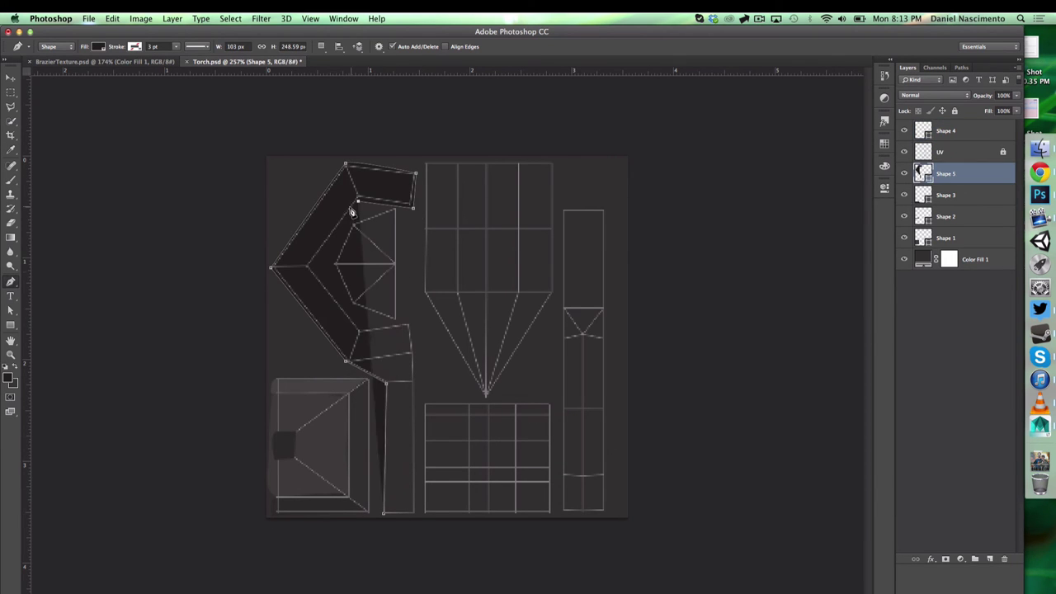
{"action": "left_click", "coordinate": [417, 512]}
{"action": "left_click", "coordinate": [384, 513]}
{"action": "double_click", "coordinate": [923, 173]}
{"action": "left_click", "coordinate": [330, 402]}
{"action": "left_click", "coordinate": [841, 283]}
- Draw a Pen shape along the inner side of the C-shaped island and fill it with a darker grey
{"action": "left_click", "coordinate": [410, 333]}
{"action": "left_click", "coordinate": [379, 342]}
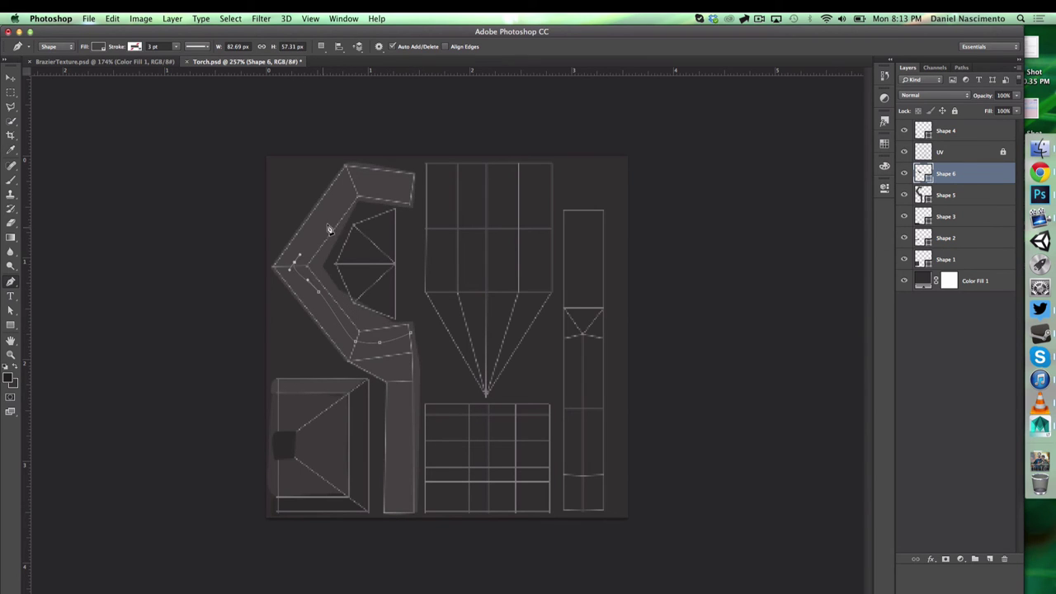
{"action": "left_click", "coordinate": [353, 207]}
{"action": "left_click", "coordinate": [410, 334]}
{"action": "double_click", "coordinate": [923, 173]}
{"action": "left_click", "coordinate": [842, 283]}
- Draw a slightly larger mid-grey Pen shape beneath the inner one to add a transition band on the C-shaped island
{"action": "double_click", "coordinate": [973, 195]}
{"action": "left_click", "coordinate": [729, 235]}
{"action": "left_click", "coordinate": [417, 189]}
{"action": "left_click", "coordinate": [385, 180]}
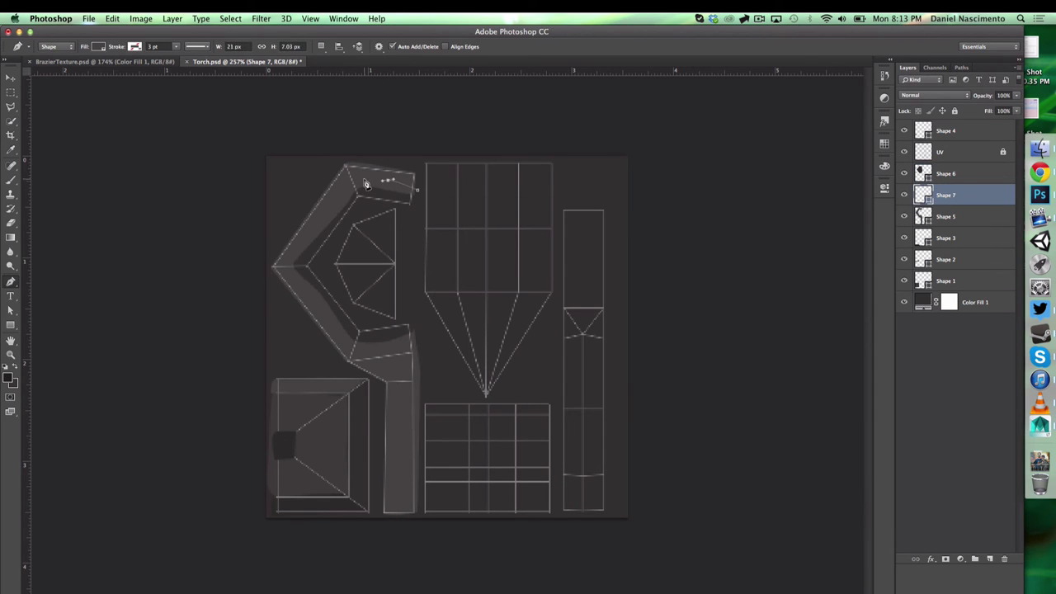
{"action": "left_click", "coordinate": [416, 335]}
{"action": "left_click", "coordinate": [417, 190]}
{"action": "double_click", "coordinate": [923, 195]}
{"action": "left_click_drag", "start_coordinate": [587, 388], "coordinate": [590, 396]}
{"action": "left_click", "coordinate": [841, 283]}
{"action": "left_click", "coordinate": [979, 379]}
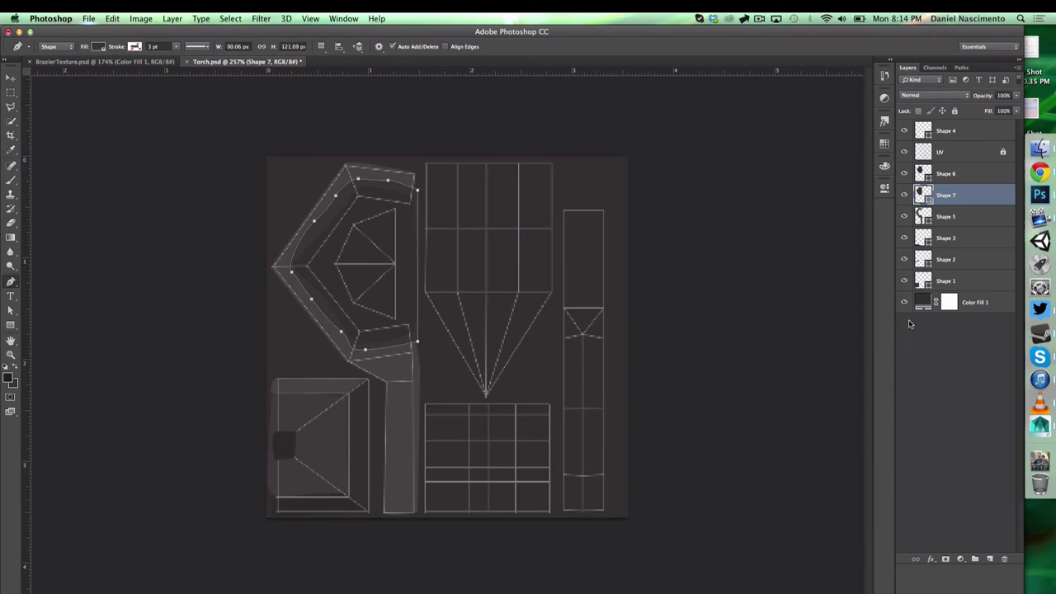
- Draw a Pen shape covering the whole pointed torch-body island
{"action": "left_click", "coordinate": [419, 291]}
{"action": "left_click", "coordinate": [486, 401]}
{"action": "left_click", "coordinate": [559, 292]}
{"action": "left_click", "coordinate": [424, 159]}
{"action": "left_click", "coordinate": [419, 292]}
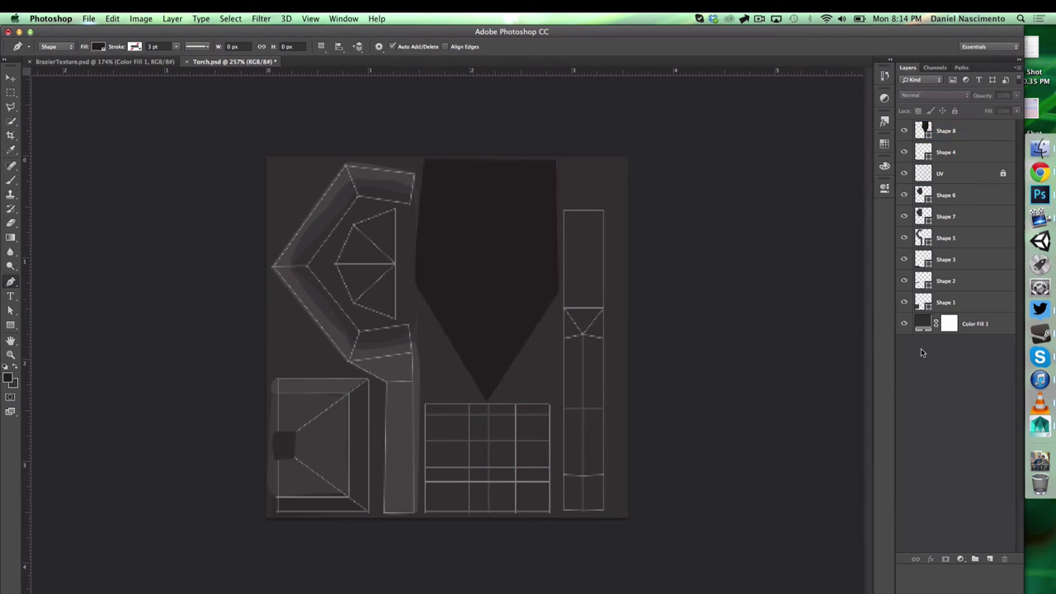
- Cover the small half-polygon island with a dark Pen shape, then fill the pointed body shape lighter grey and move it below the UV layer
{"action": "left_click", "coordinate": [395, 322]}
{"action": "left_click", "coordinate": [348, 223]}
{"action": "left_click", "coordinate": [395, 205]}
{"action": "double_click", "coordinate": [923, 151]}
{"action": "left_click", "coordinate": [589, 391]}
{"action": "left_click", "coordinate": [841, 283]}
{"action": "left_click_drag", "start_coordinate": [946, 151], "coordinate": [941, 207]}
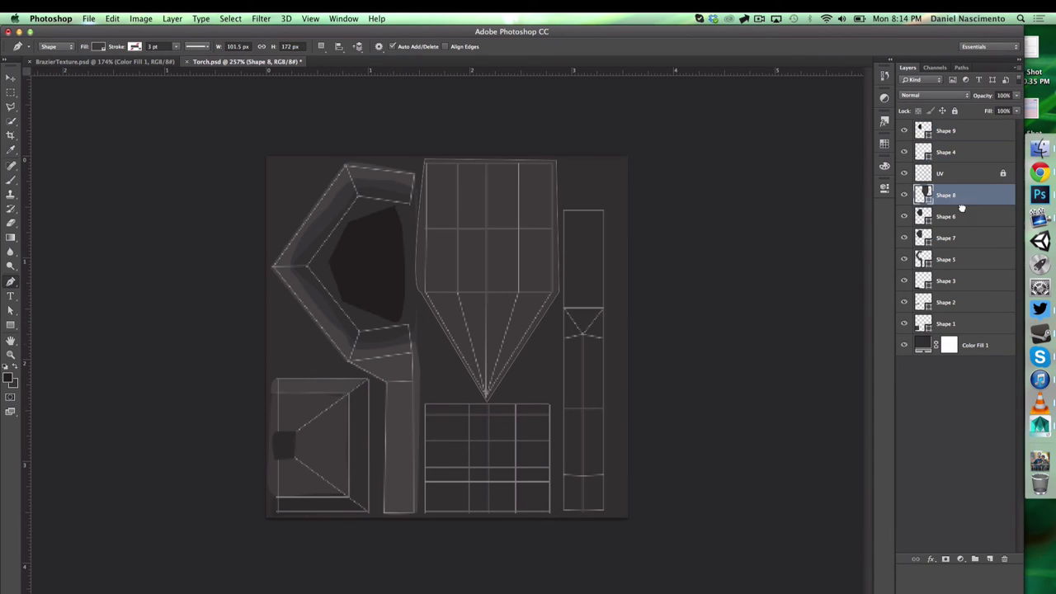
- Draw a wavy-topped dark Pen shape over the pointed tip, clip it to the torch-body shape and adjust its fill colour
{"action": "left_click", "coordinate": [431, 311]}
{"action": "left_click", "coordinate": [484, 318]}
{"action": "left_click", "coordinate": [519, 325]}
{"action": "double_click", "coordinate": [925, 196]}
{"action": "left_click", "coordinate": [594, 409]}
{"action": "left_click", "coordinate": [840, 283]}
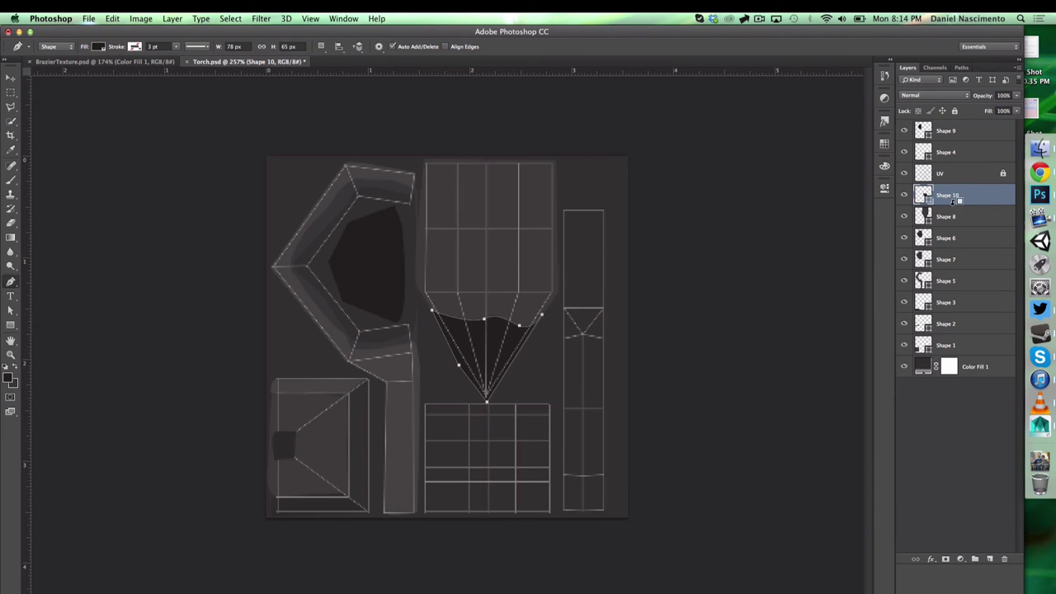
{"action": "left_click", "coordinate": [958, 205], "text": "alt"}
{"action": "double_click", "coordinate": [933, 196]}
{"action": "left_click", "coordinate": [828, 285]}
- Draw a wavy-topped Pen band above the dark tip, clipped to the torch-body shape, and fill it with a dark grey
{"action": "left_click", "coordinate": [947, 216]}
{"action": "left_click", "coordinate": [415, 275]}
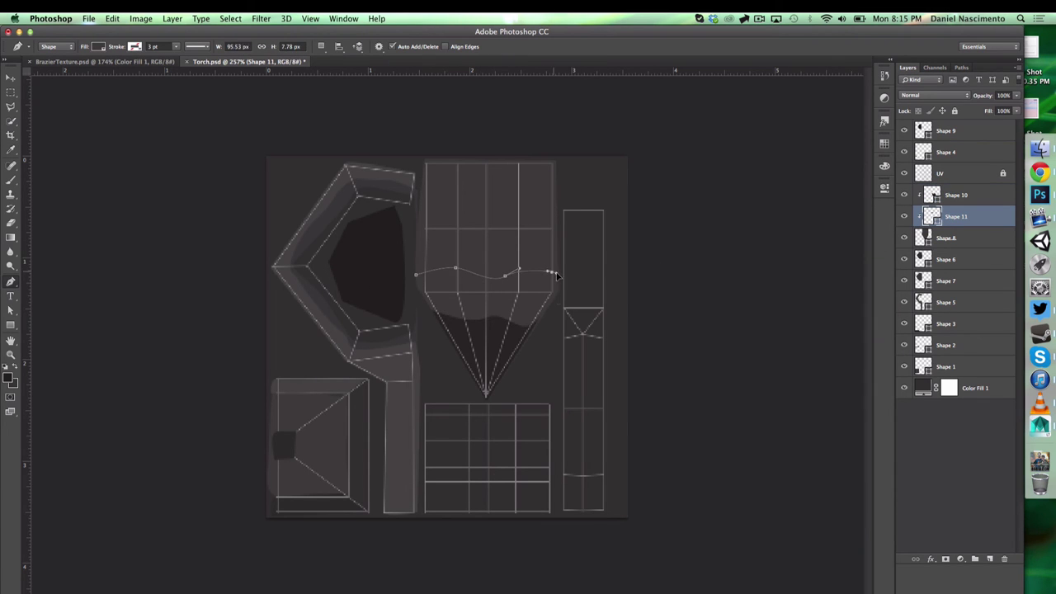
{"action": "double_click", "coordinate": [932, 216]}
{"action": "left_click", "coordinate": [594, 405]}
{"action": "left_click", "coordinate": [589, 397]}
{"action": "left_click", "coordinate": [841, 283]}
- Draw another clipped wavy Pen band across the middle of the torch-body island in an intermediate grey
{"action": "left_click", "coordinate": [967, 236]}
{"action": "left_click", "coordinate": [420, 268]}
{"action": "left_click", "coordinate": [503, 231]}
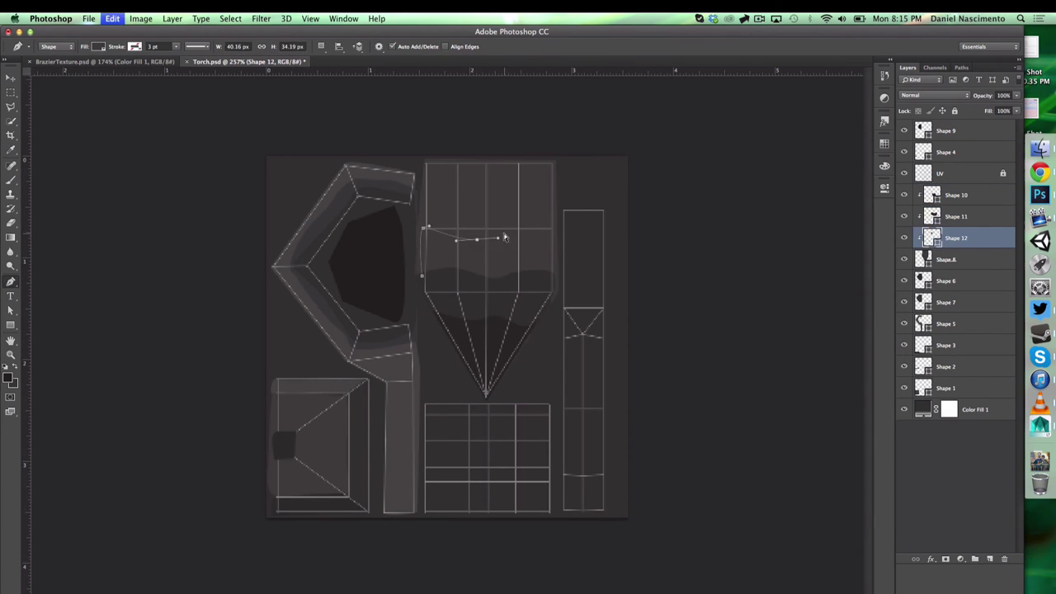
{"action": "left_click", "coordinate": [430, 278]}
{"action": "key", "text": "Return"}
{"action": "left_click", "coordinate": [954, 439]}
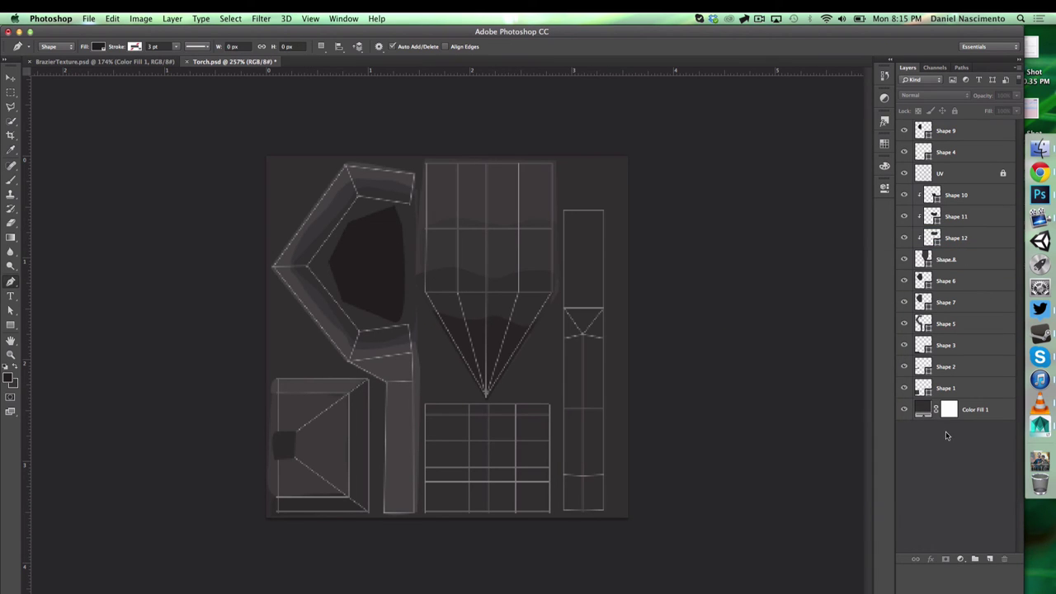
- Switch to Maya, change the viewport lighting mode and frame the torch close up as a shaded model
{"action": "left_click", "coordinate": [1040, 426]}
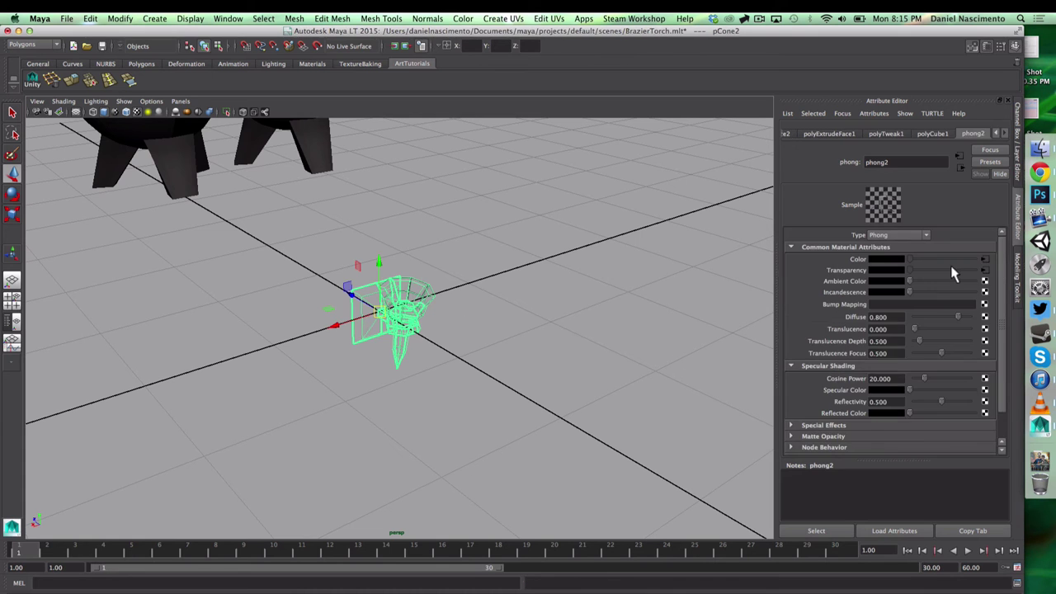
{"action": "left_click", "coordinate": [389, 259]}
{"action": "left_click", "coordinate": [95, 101]}
{"action": "left_click", "coordinate": [102, 149]}
{"action": "left_click_drag", "start_coordinate": [389, 325], "coordinate": [467, 325], "text": "alt"}
{"action": "scroll", "coordinate": [362, 315], "scroll_direction": "up", "scroll_amount": 5}
{"action": "scroll", "coordinate": [540, 355], "scroll_direction": "down", "scroll_amount": 3}
{"action": "right_click_drag", "start_coordinate": [467, 324], "coordinate": [666, 392], "text": "alt"}
{"action": "scroll", "coordinate": [512, 273], "scroll_direction": "down", "scroll_amount": 5}
{"action": "left_click_drag", "start_coordinate": [511, 231], "coordinate": [404, 326], "text": "alt"}
{"action": "left_click", "coordinate": [404, 326]}
- Break the texture connection on the Transparency attribute of the phong2 material
{"action": "right_click", "coordinate": [849, 271]}
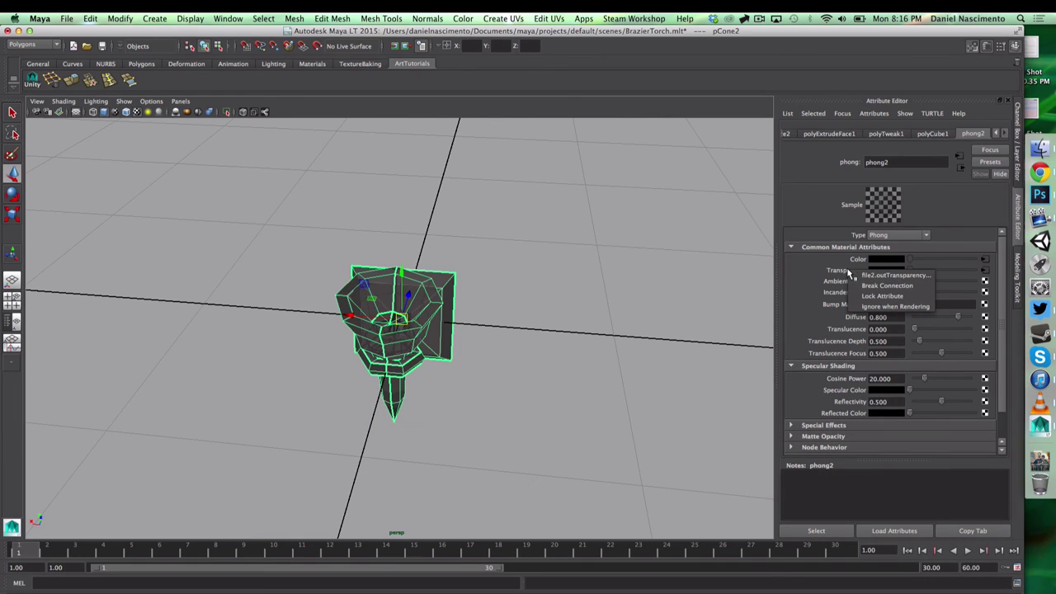
{"action": "left_click", "coordinate": [866, 286]}
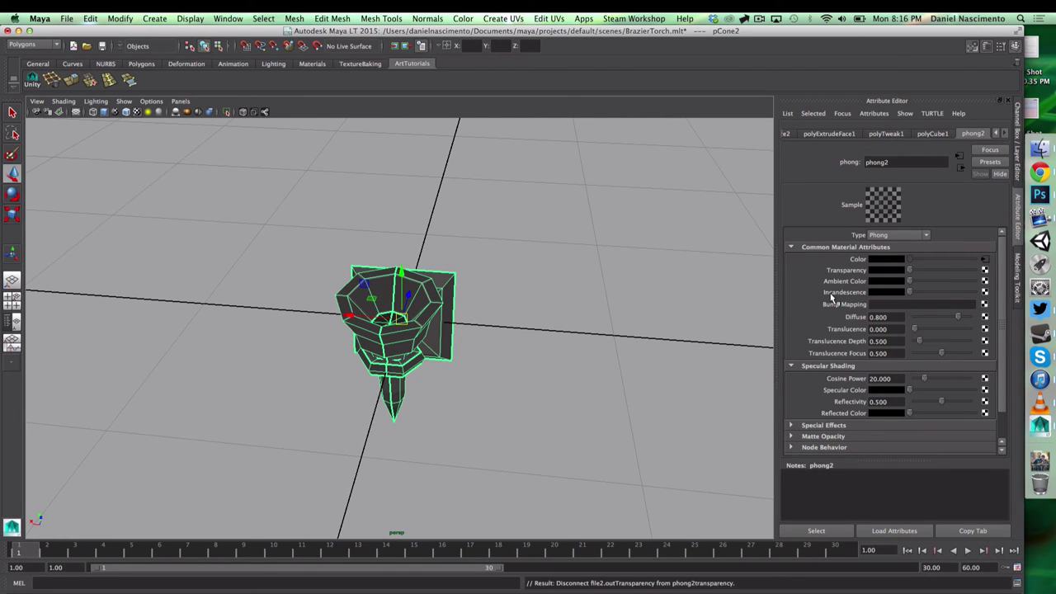
{"action": "left_click", "coordinate": [507, 354]}
{"action": "left_click_drag", "start_coordinate": [506, 354], "coordinate": [580, 372], "text": "alt"}
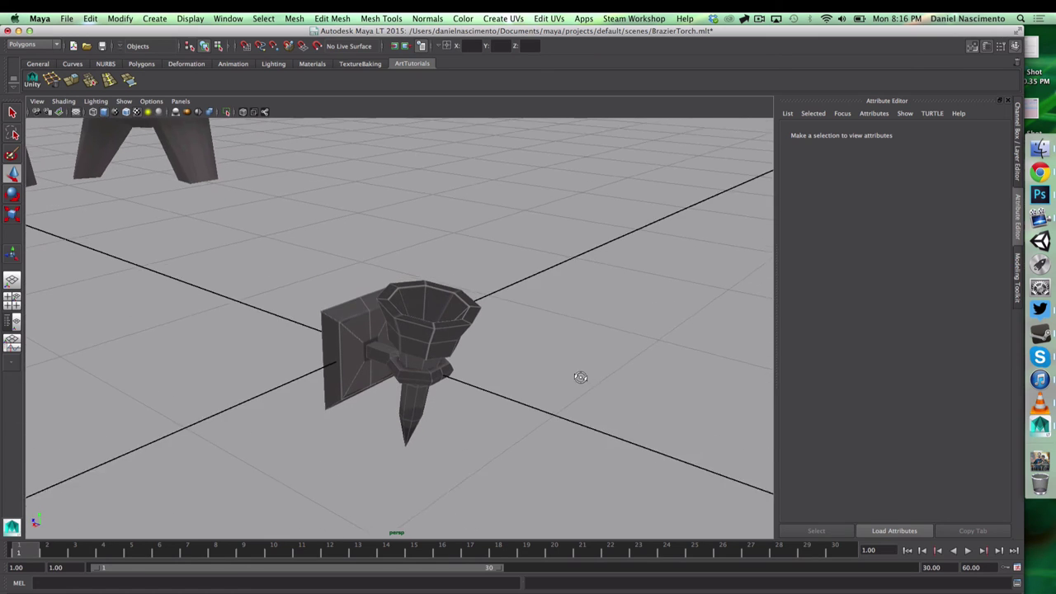
- In Photoshop, draw and fill a Pen band along the top of the lower rectangular island, save Torch.psd and check it in Maya
{"action": "left_click", "coordinate": [1039, 194]}
{"action": "left_click", "coordinate": [424, 415]}
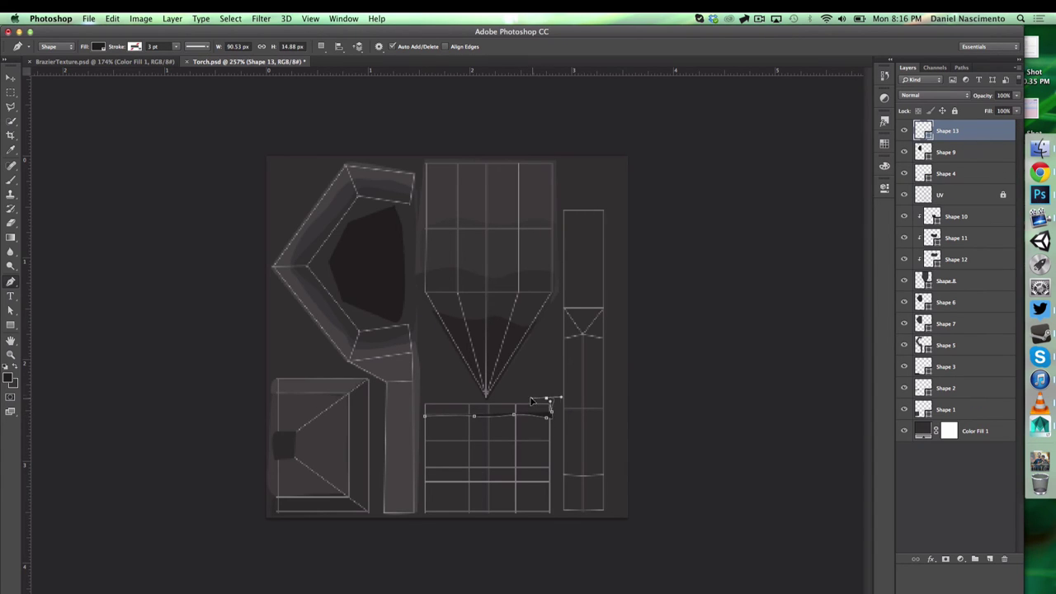
{"action": "left_click_drag", "start_coordinate": [552, 412], "coordinate": [550, 401]}
{"action": "left_click_drag", "start_coordinate": [546, 398], "coordinate": [528, 399]}
{"action": "double_click", "coordinate": [920, 132]}
{"action": "left_click", "coordinate": [589, 385]}
{"action": "left_click", "coordinate": [841, 283]}
{"action": "left_click", "coordinate": [956, 495]}
{"action": "key", "text": "super+s"}
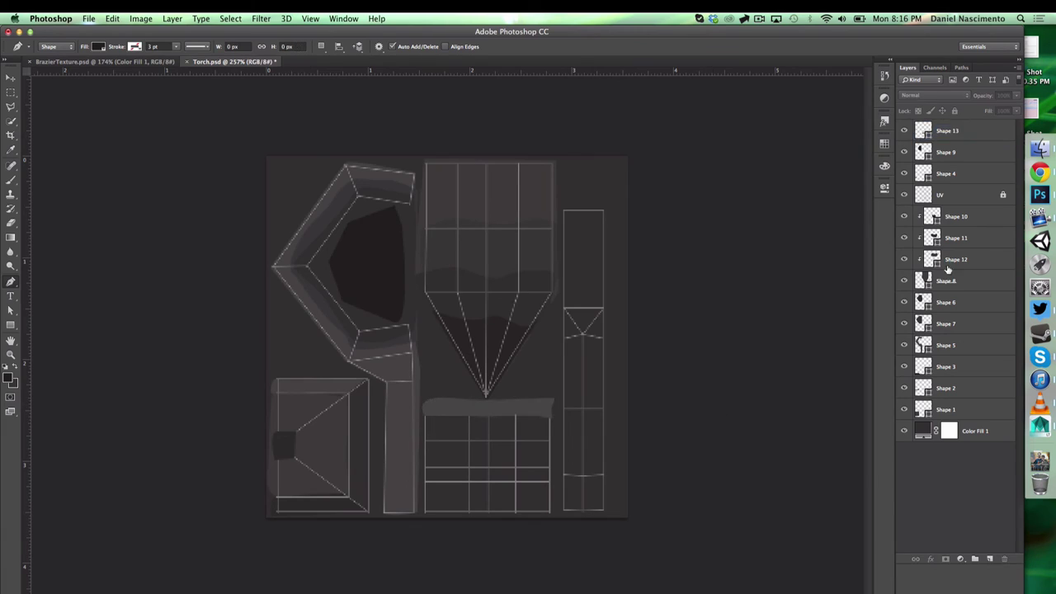
{"action": "left_click", "coordinate": [1039, 426]}
{"action": "left_click", "coordinate": [886, 306]}
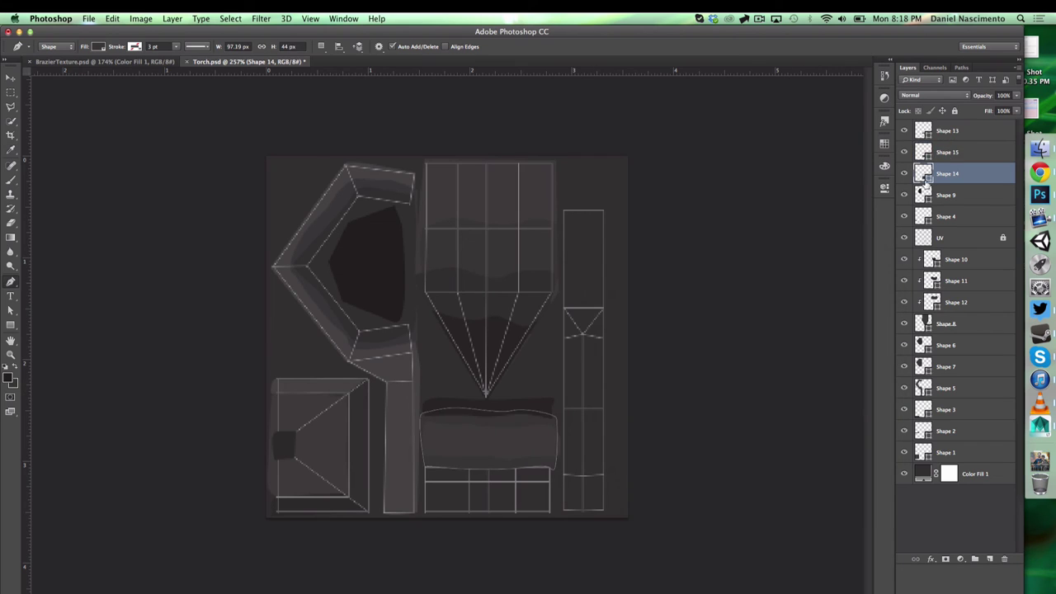
- Draw wavy grey Pen bands across the lower rows of the rectangular grid island and set their fill
{"action": "left_click", "coordinate": [421, 467]}
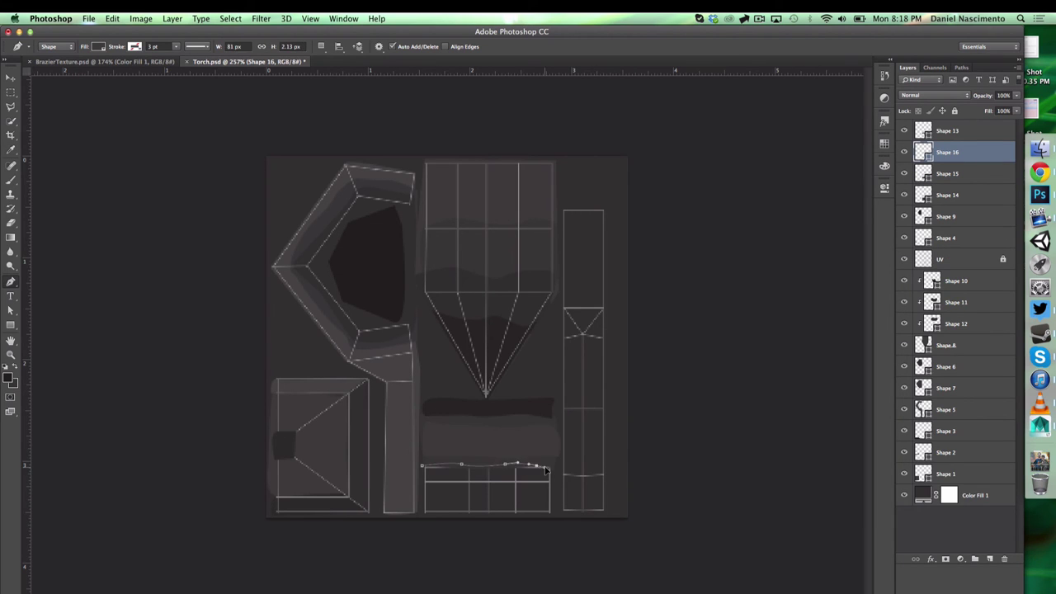
{"action": "left_click", "coordinate": [554, 467]}
{"action": "left_click", "coordinate": [552, 482]}
{"action": "left_click_drag", "start_coordinate": [532, 484], "coordinate": [518, 484]}
{"action": "left_click_drag", "start_coordinate": [498, 486], "coordinate": [491, 488]}
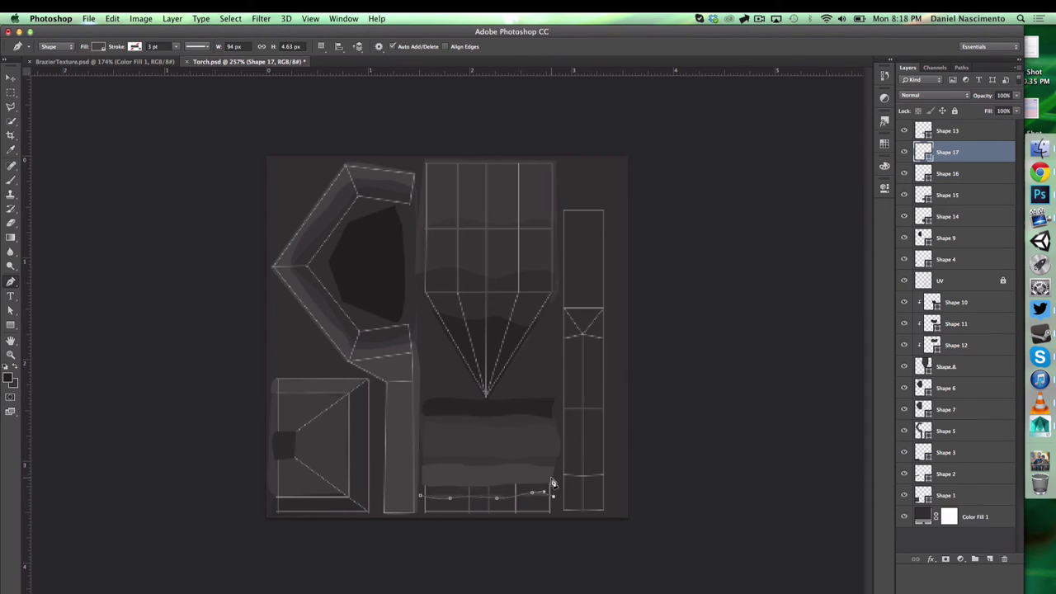
{"action": "double_click", "coordinate": [923, 173]}
- Draw a thin Pen band near the bottom of the rectangular grid island and fill it with grey 3d3c3b
{"action": "left_click", "coordinate": [549, 502]}
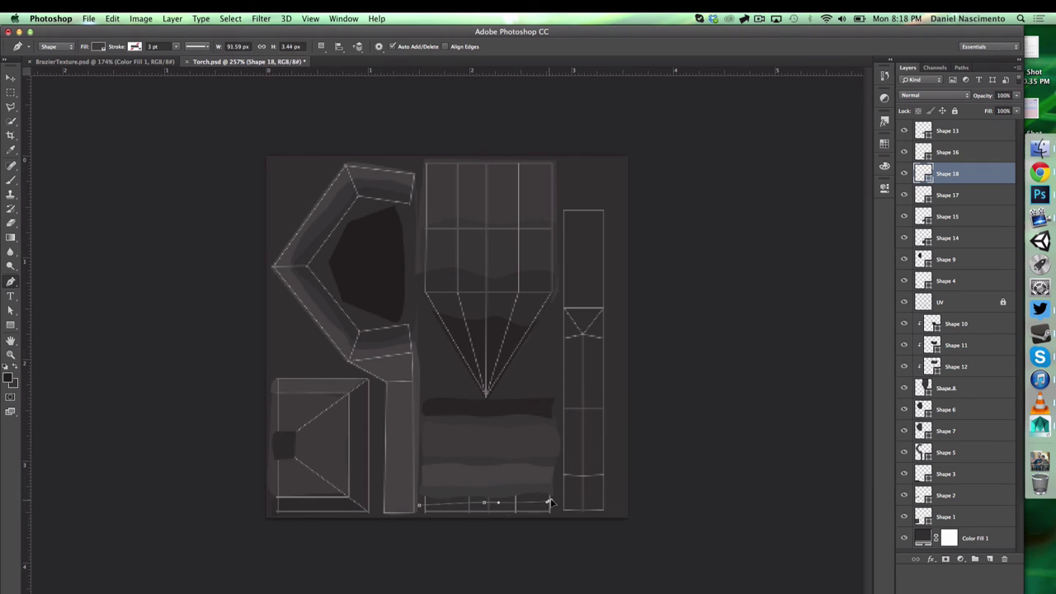
{"action": "left_click", "coordinate": [421, 509]}
{"action": "double_click", "coordinate": [923, 173]}
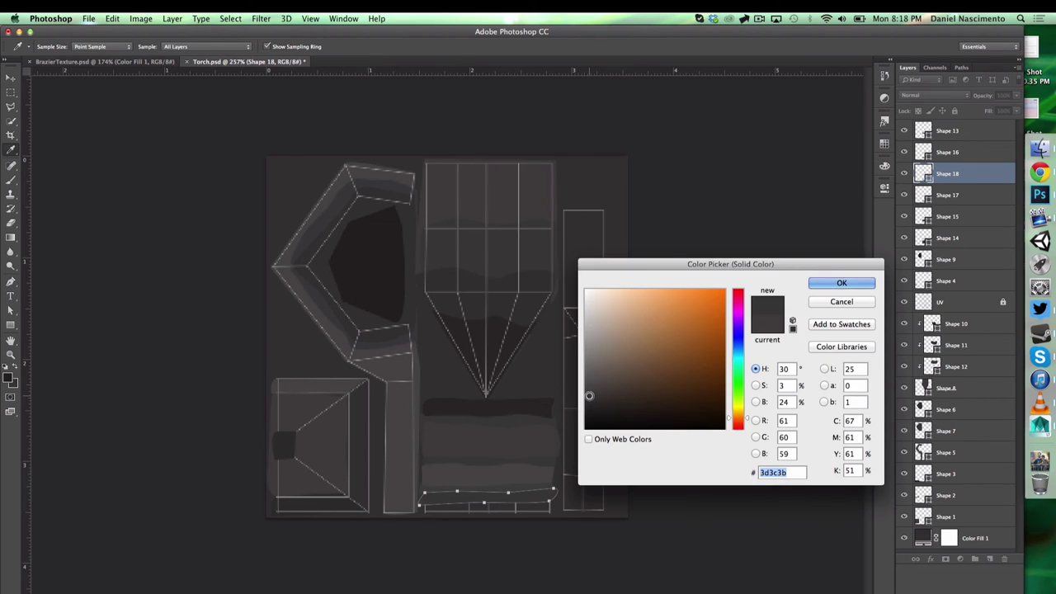
{"action": "left_click", "coordinate": [857, 280]}
- Draw a dark, wavy-edged Pen shape over the right half of the tall narrow island and lower its layer opacity
{"action": "left_click", "coordinate": [945, 259]}
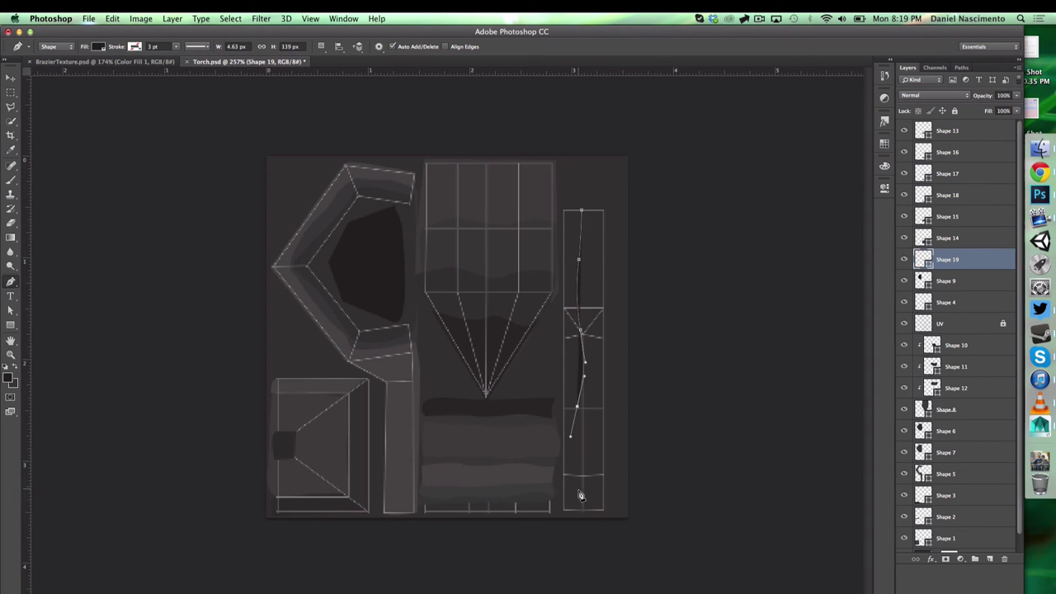
{"action": "left_click", "coordinate": [617, 212]}
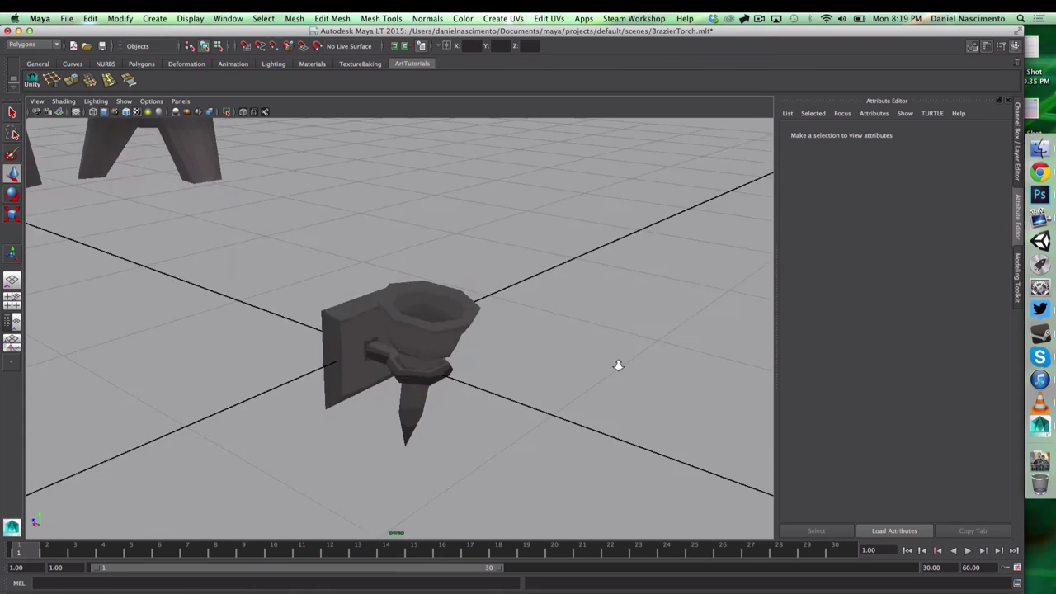
{"action": "left_click_drag", "start_coordinate": [417, 312], "coordinate": [655, 388], "text": "alt"}
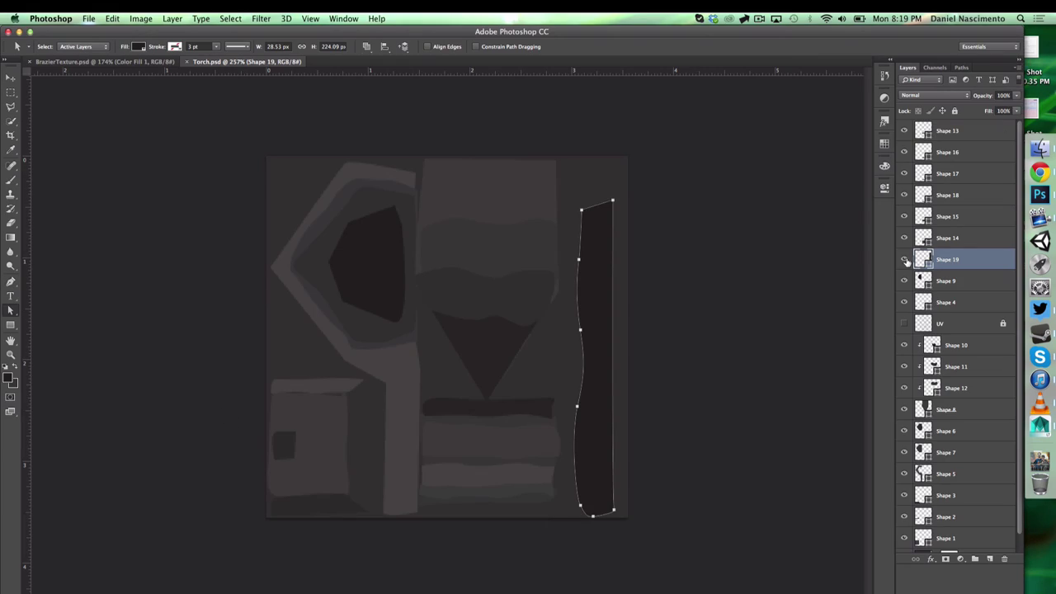
{"action": "left_click_drag", "start_coordinate": [1016, 95], "coordinate": [982, 113]}
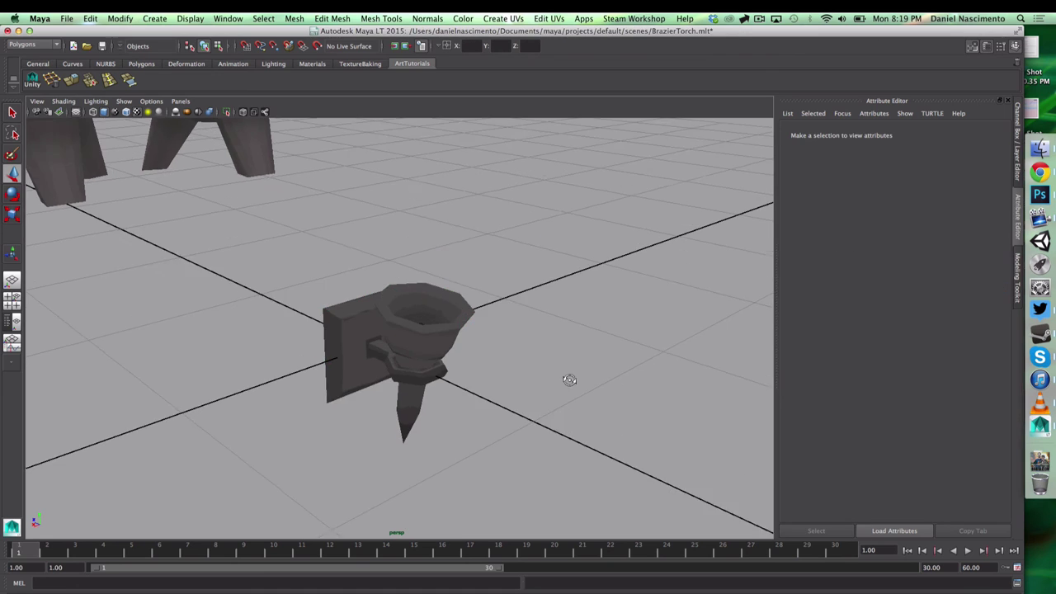
- Examine the updated texture on the torch in Maya and return to Torch.psd in Photoshop
{"action": "left_click_drag", "start_coordinate": [570, 377], "coordinate": [597, 428], "text": "alt"}
{"action": "left_click", "coordinate": [1039, 195]}
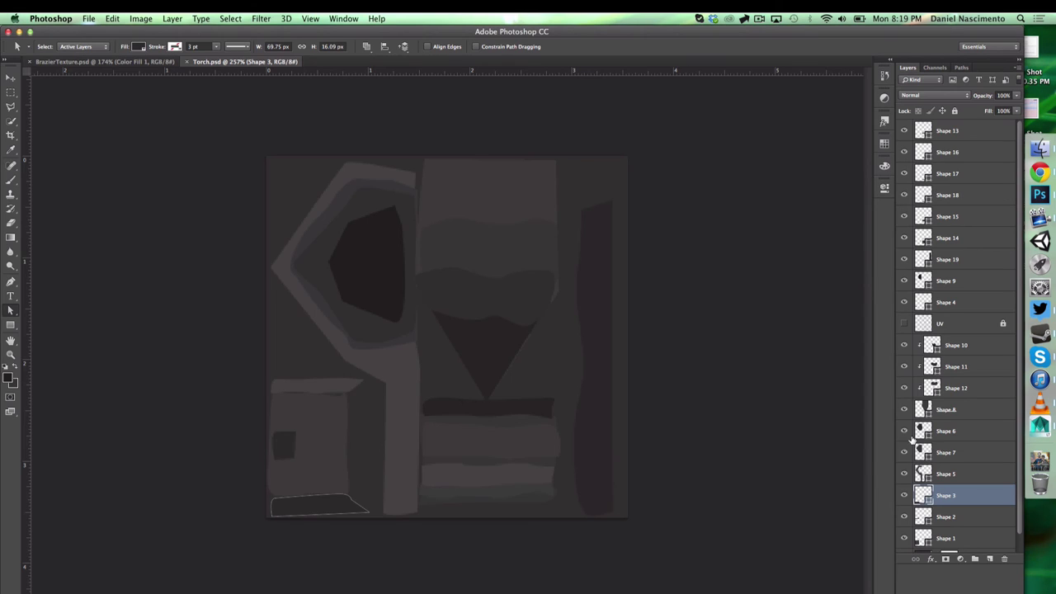
{"action": "left_click", "coordinate": [945, 132]}
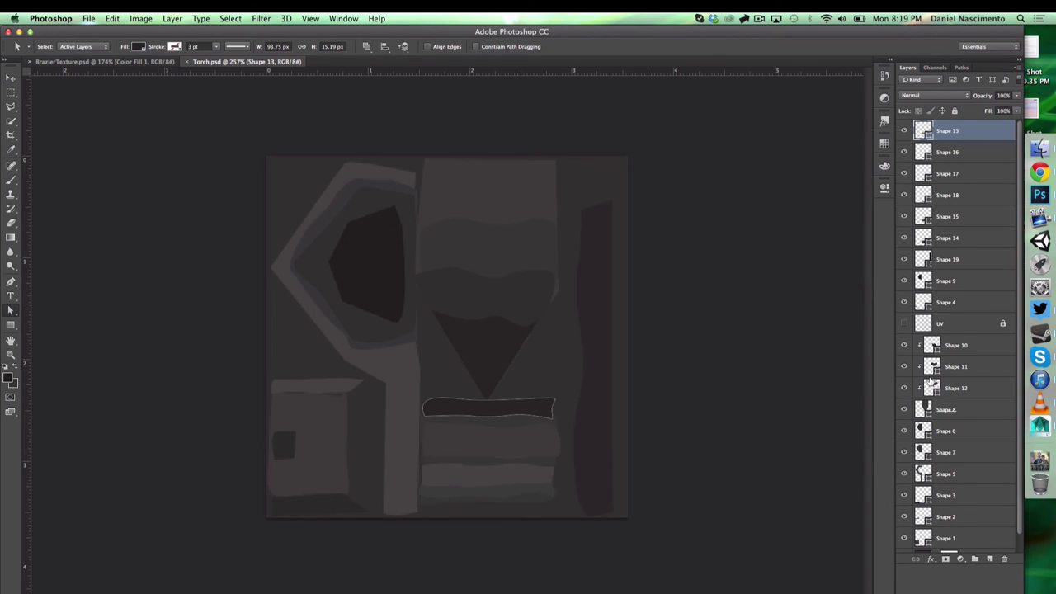
- Add a clipped layer above the torch tip shape and blend the body's grey bands with the Brush at 7% opacity
{"action": "left_click", "coordinate": [958, 354]}
{"action": "left_click", "coordinate": [990, 558]}
{"action": "left_click", "coordinate": [11, 179]}
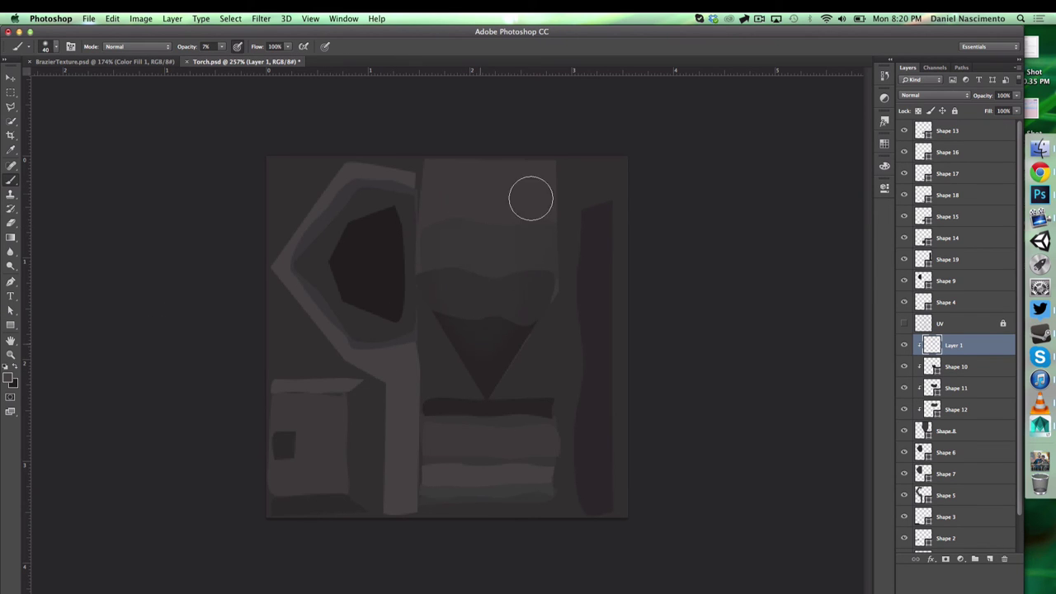
{"action": "left_click", "coordinate": [6, 377]}
{"action": "left_click", "coordinate": [842, 281]}
{"action": "left_click", "coordinate": [488, 364], "text": "alt"}
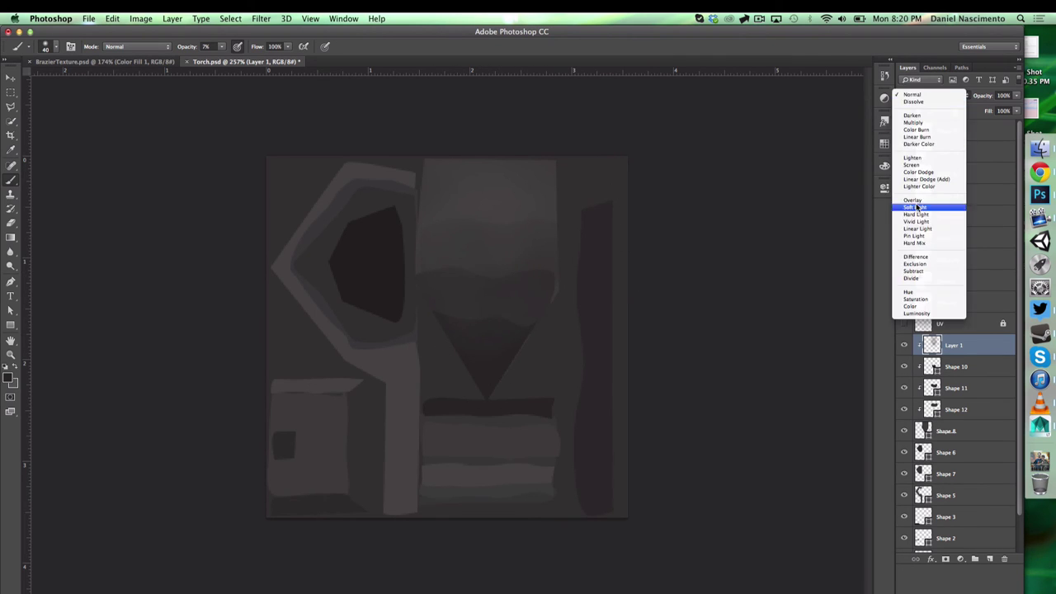
{"action": "left_click", "coordinate": [918, 207]}
{"action": "left_click", "coordinate": [932, 95]}
{"action": "left_click", "coordinate": [911, 20]}
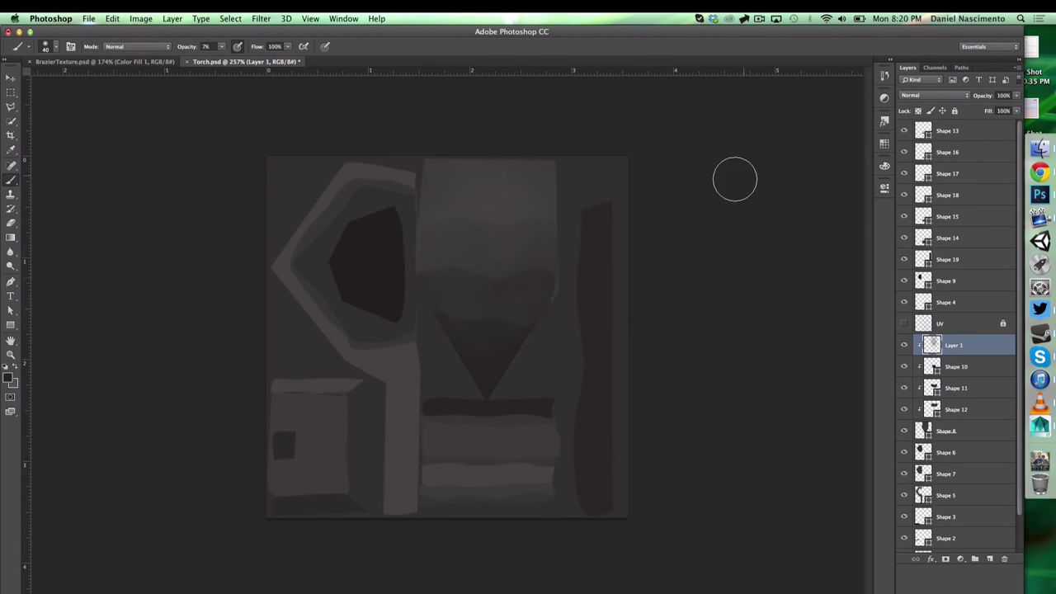
- Add a new layer above Shape 5, the ring-and-stem bracket island, and clip it to that shape
{"action": "right_click", "coordinate": [441, 400]}
{"action": "left_click", "coordinate": [929, 574]}
{"action": "left_click", "coordinate": [904, 431]}
{"action": "left_click", "coordinate": [904, 431]}
{"action": "scroll", "coordinate": [932, 462], "scroll_direction": "down", "scroll_amount": 3}
{"action": "left_click", "coordinate": [945, 457]}
{"action": "left_click", "coordinate": [989, 559]}
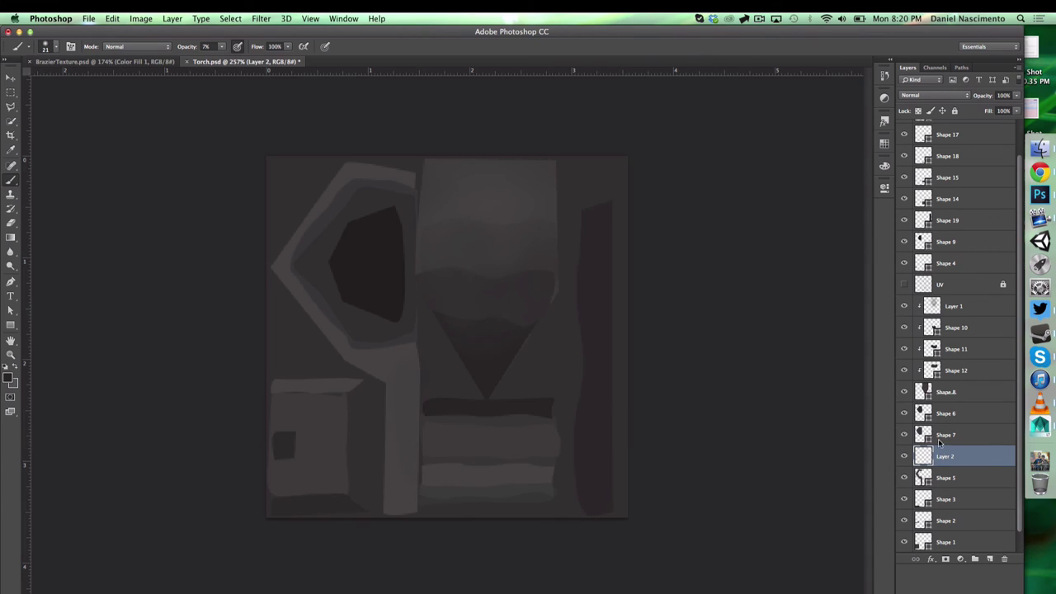
{"action": "key", "text": "ctrl+alt+g"}
- Shade the bracket's stem and ring on the new clipped layer with a 37 px brush in lighter and darker grey
{"action": "right_click", "coordinate": [411, 414]}
{"action": "left_click_drag", "start_coordinate": [480, 467], "coordinate": [485, 466]}
{"action": "left_click", "coordinate": [404, 369]}
{"action": "left_click", "coordinate": [9, 377]}
{"action": "left_click", "coordinate": [587, 370]}
{"action": "left_click", "coordinate": [817, 287]}
{"action": "key", "text": "b"}
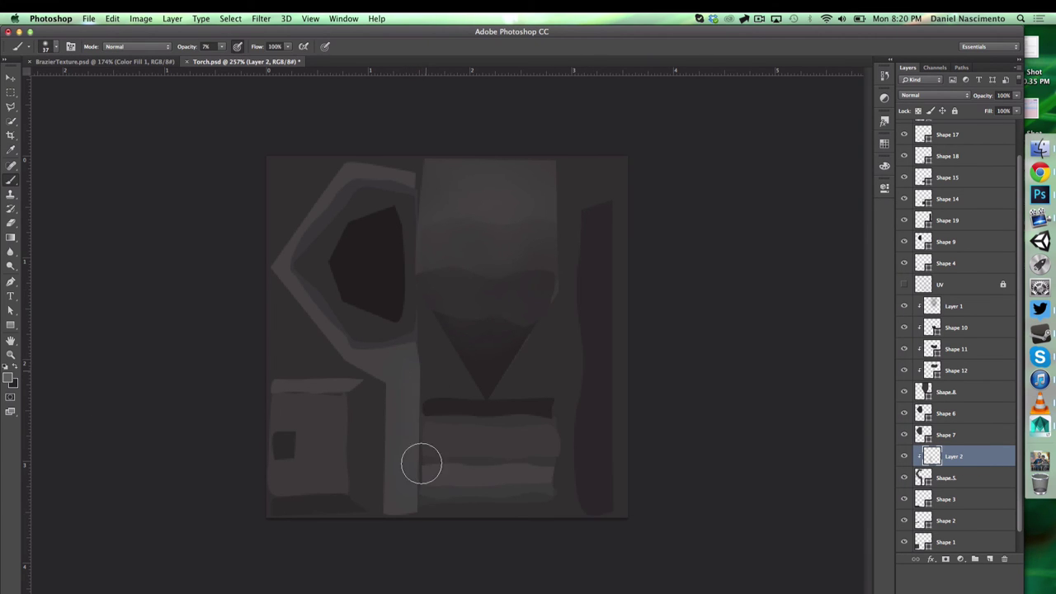
{"action": "key", "text": "x"}
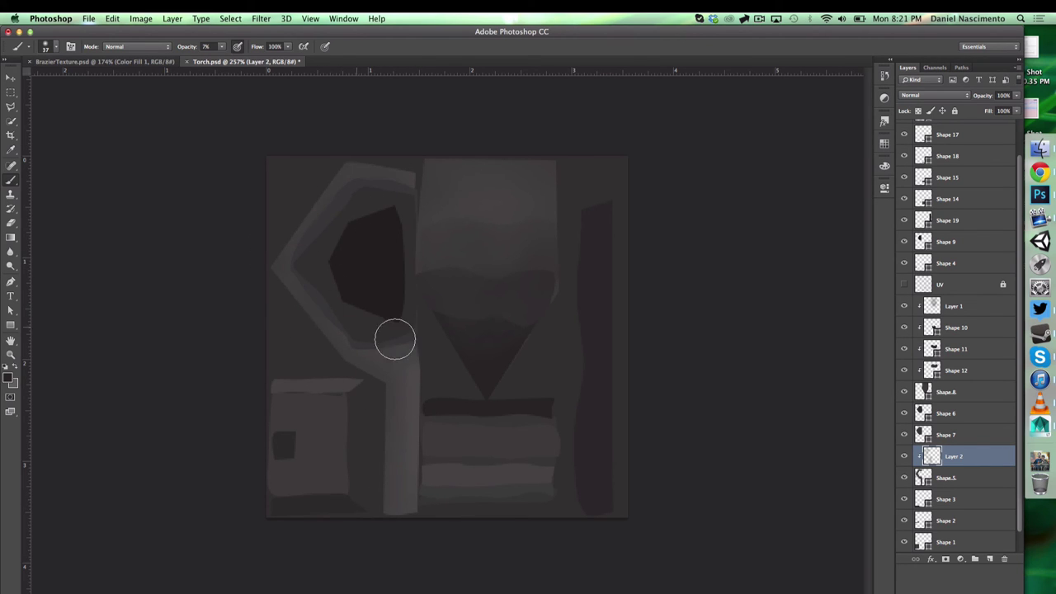
- Add a clipped layer above Layer 1, darken the torch body with a 21 px brush at 25% opacity, and save
{"action": "right_click", "coordinate": [496, 248]}
{"action": "left_click_drag", "start_coordinate": [561, 276], "coordinate": [557, 277]}
{"action": "left_click", "coordinate": [949, 290]}
{"action": "left_click", "coordinate": [953, 307]}
{"action": "key", "text": "super+alt+shift+n"}
{"action": "left_click", "coordinate": [943, 317], "text": "alt"}
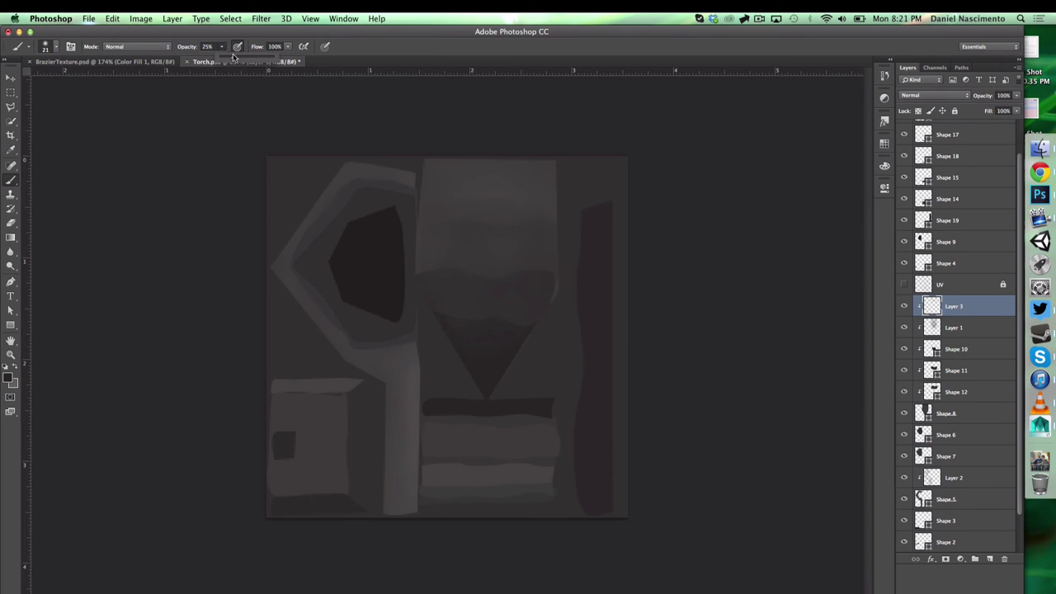
{"action": "key", "text": "2"}
{"action": "key", "text": "5"}
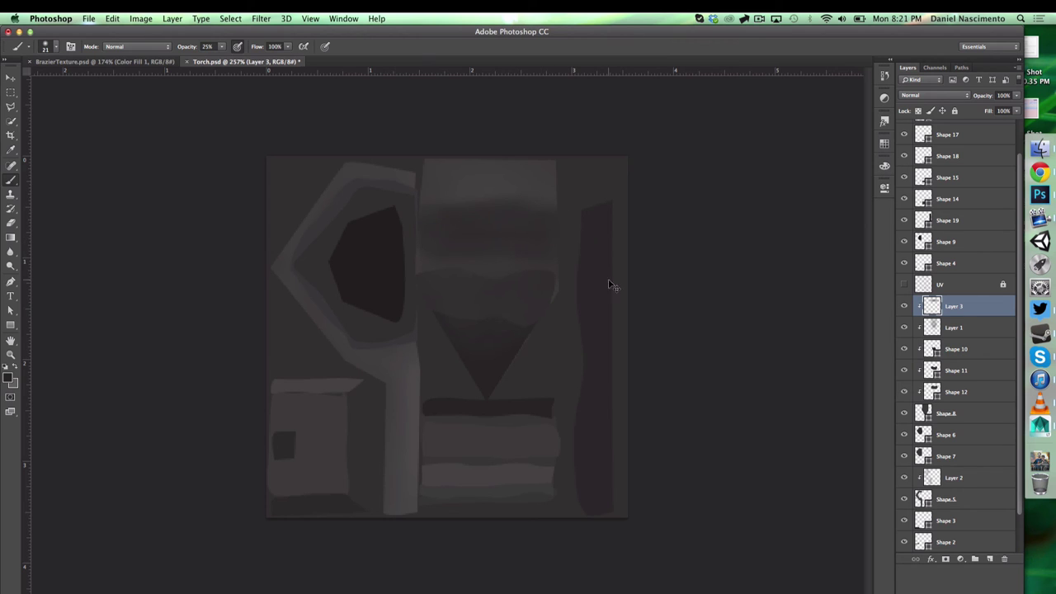
{"action": "key", "text": "super+s"}
- Reload the texture in Maya, examine the darkened torch body, and return to Photoshop
{"action": "left_click", "coordinate": [1040, 426]}
{"action": "left_click", "coordinate": [346, 363]}
{"action": "left_click", "coordinate": [985, 258]}
{"action": "left_click", "coordinate": [887, 306]}
{"action": "left_click", "coordinate": [473, 330]}
{"action": "left_click_drag", "start_coordinate": [474, 332], "coordinate": [512, 308], "text": "alt"}
{"action": "scroll", "coordinate": [519, 359], "scroll_direction": "up", "scroll_amount": 5}
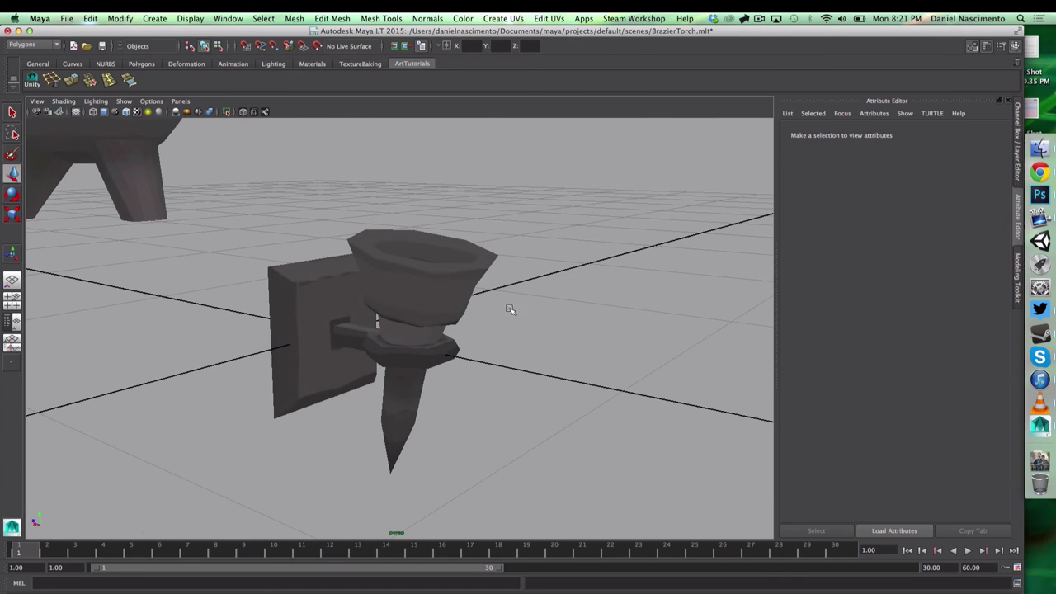
{"action": "left_click", "coordinate": [1040, 195]}
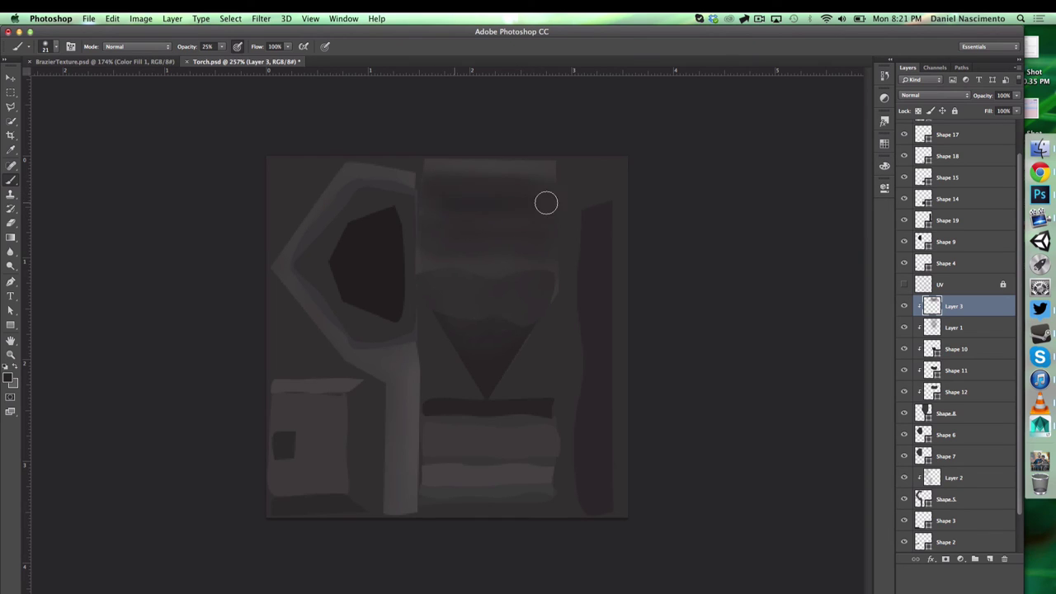
- Save the texture and add a layer above Layer 3, with the brush at 69 px and 11% opacity
{"action": "key", "text": "super+s"}
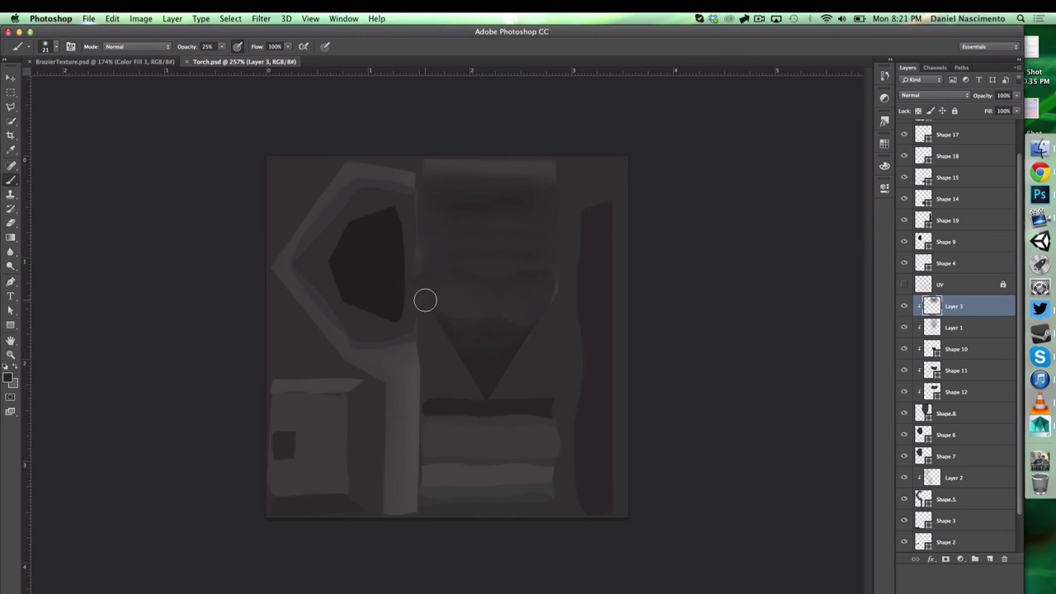
{"action": "left_click_drag", "start_coordinate": [484, 363], "coordinate": [483, 353]}
{"action": "key", "text": "super+z"}
{"action": "right_click", "coordinate": [516, 339]}
{"action": "left_click", "coordinate": [598, 366]}
{"action": "left_click", "coordinate": [221, 47]}
{"action": "left_click", "coordinate": [989, 559]}
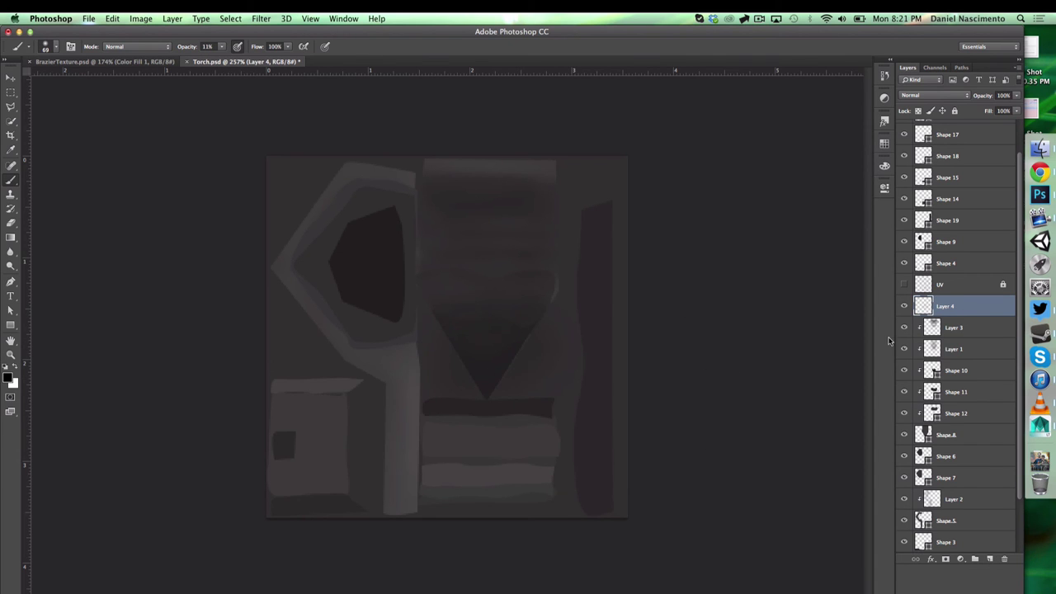
- Reload Torch.psd on the torch in Maya, inspect the darker tip from other angles, and switch back to Photoshop
{"action": "key", "text": "Tab"}
{"action": "key", "text": "Tab"}
{"action": "left_click", "coordinate": [1040, 425]}
{"action": "left_click", "coordinate": [312, 331]}
{"action": "left_click", "coordinate": [886, 307]}
{"action": "left_click", "coordinate": [582, 436]}
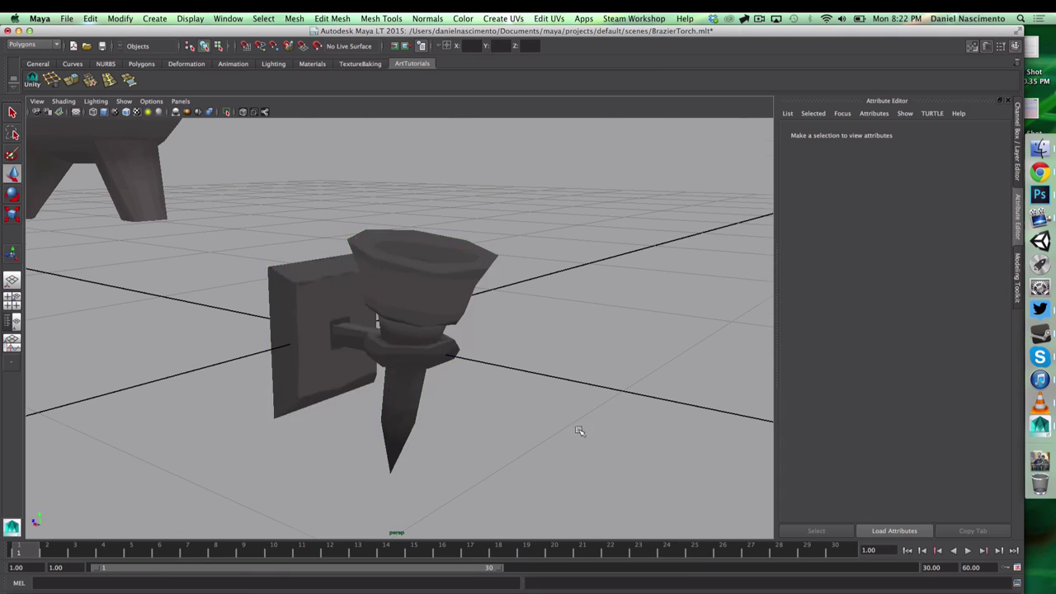
{"action": "left_click_drag", "start_coordinate": [582, 436], "coordinate": [671, 447], "text": "alt"}
{"action": "scroll", "coordinate": [602, 447], "scroll_direction": "down", "scroll_amount": 5}
{"action": "scroll", "coordinate": [671, 448], "scroll_direction": "up", "scroll_amount": 5}
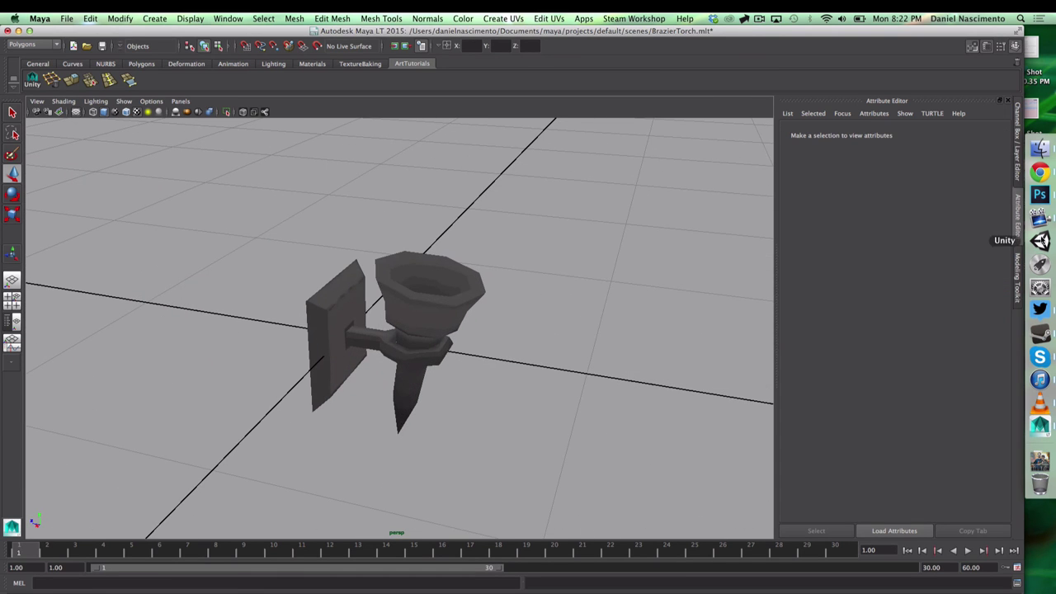
{"action": "left_click", "coordinate": [1040, 195]}
- Darken the upper edge of the torch body on Layer 4 with a 37 px brush and try lighter strokes near the tip
{"action": "right_click", "coordinate": [495, 212]}
{"action": "left_click_drag", "start_coordinate": [564, 237], "coordinate": [557, 236]}
{"action": "mouse_move", "coordinate": [424, 157]}
{"action": "left_mouse_down"}
{"action": "mouse_move", "coordinate": [571, 180]}
{"action": "mouse_move", "coordinate": [448, 178]}
{"action": "mouse_move", "coordinate": [428, 216]}
{"action": "left_mouse_up"}
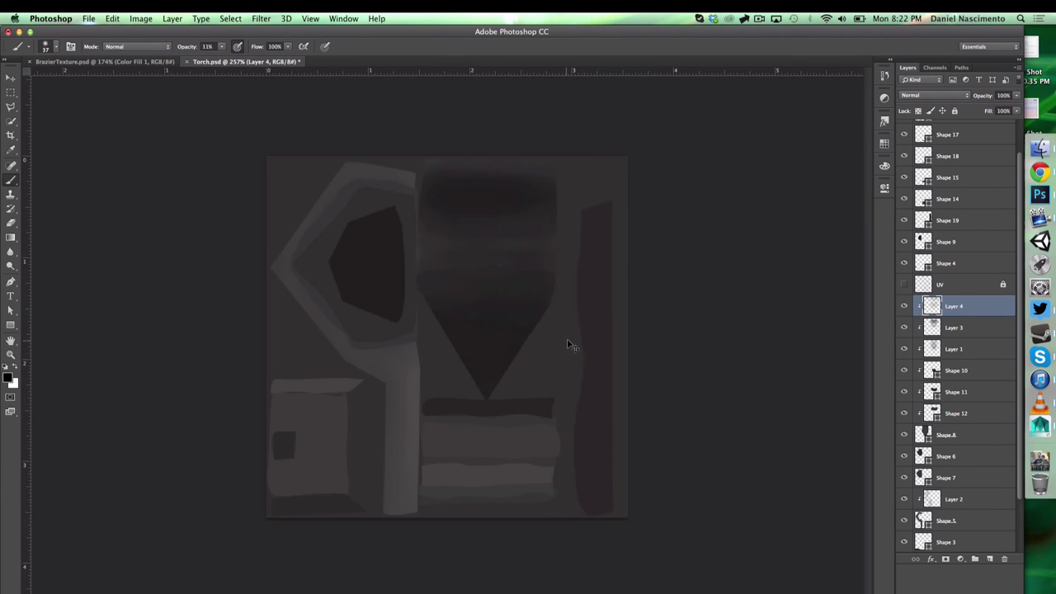
{"action": "key", "text": "x"}
{"action": "left_click_drag", "start_coordinate": [492, 300], "coordinate": [489, 332]}
{"action": "key", "text": "super+z"}
{"action": "left_click", "coordinate": [452, 343], "text": "alt"}
{"action": "key", "text": "super+z"}
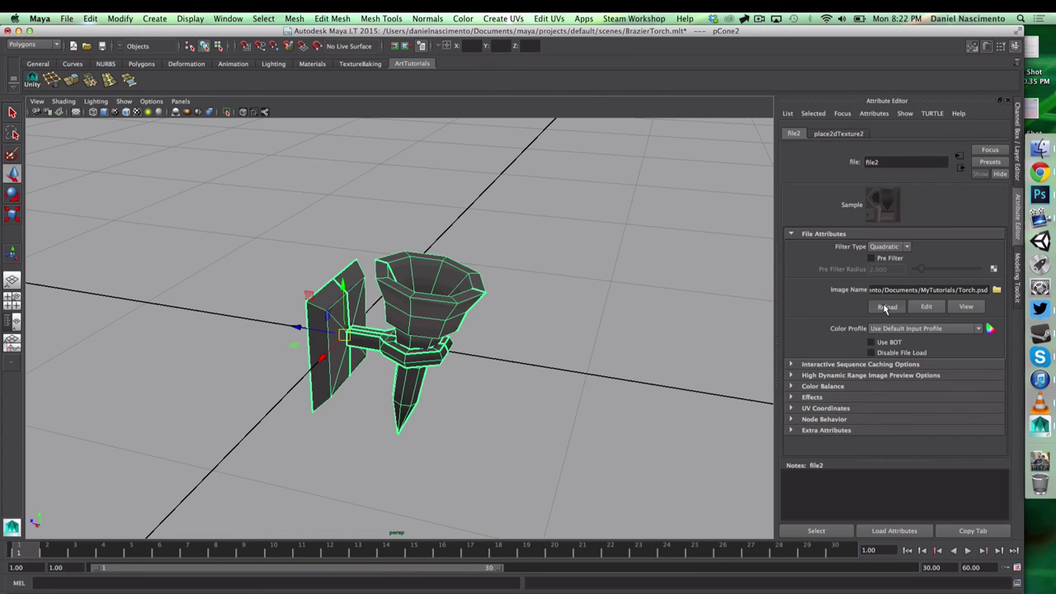
- Examine the refreshed torch texture in Maya from several angles and distances, and go back to Photoshop
{"action": "left_click", "coordinate": [675, 325]}
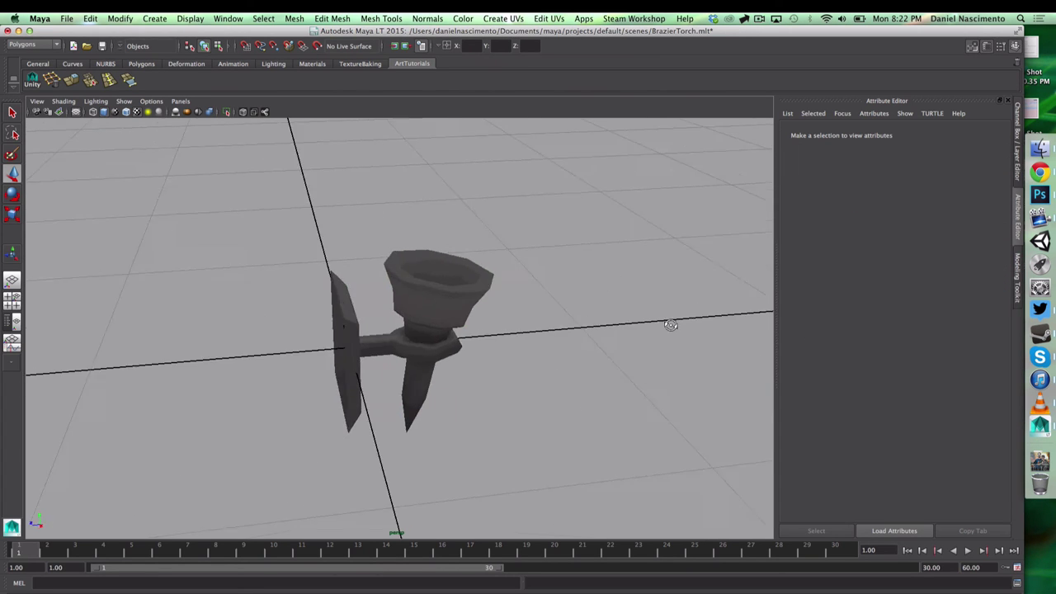
{"action": "left_click_drag", "start_coordinate": [677, 325], "coordinate": [549, 342], "text": "alt"}
{"action": "right_click_drag", "start_coordinate": [549, 343], "coordinate": [438, 302], "text": "alt"}
{"action": "left_click_drag", "start_coordinate": [660, 330], "coordinate": [677, 285], "text": "alt"}
{"action": "right_click_drag", "start_coordinate": [400, 350], "coordinate": [764, 311], "text": "alt"}
{"action": "left_click", "coordinate": [1039, 195]}
- Darken the torch tip with the brush at 11% opacity and select Layer 2 above the bracket shape
{"action": "left_click_drag", "start_coordinate": [462, 380], "coordinate": [524, 386]}
{"action": "left_click", "coordinate": [954, 499]}
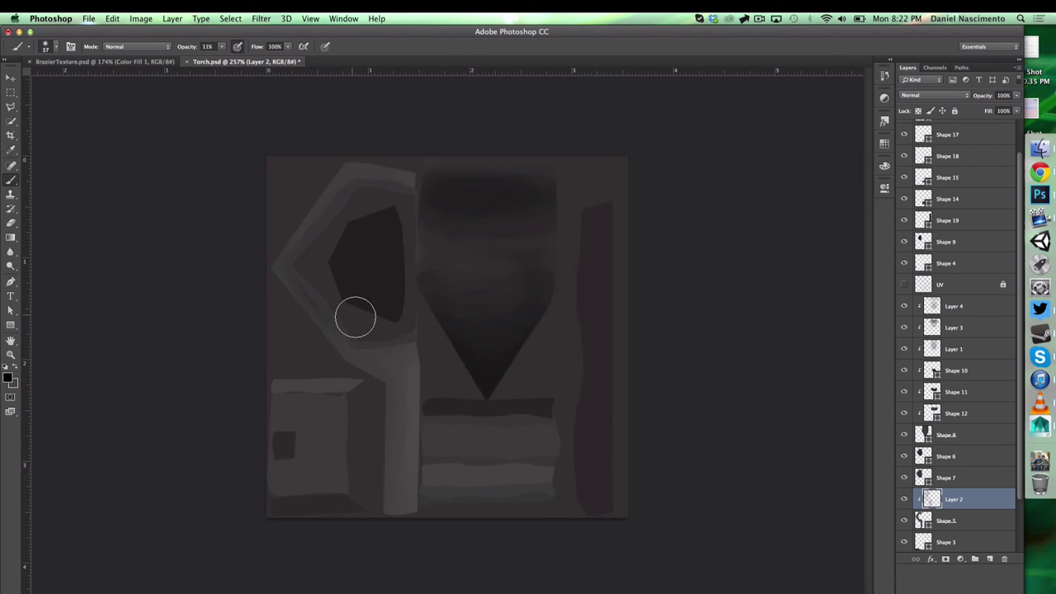
{"action": "scroll", "coordinate": [1000, 503], "scroll_direction": "down", "scroll_amount": 3}
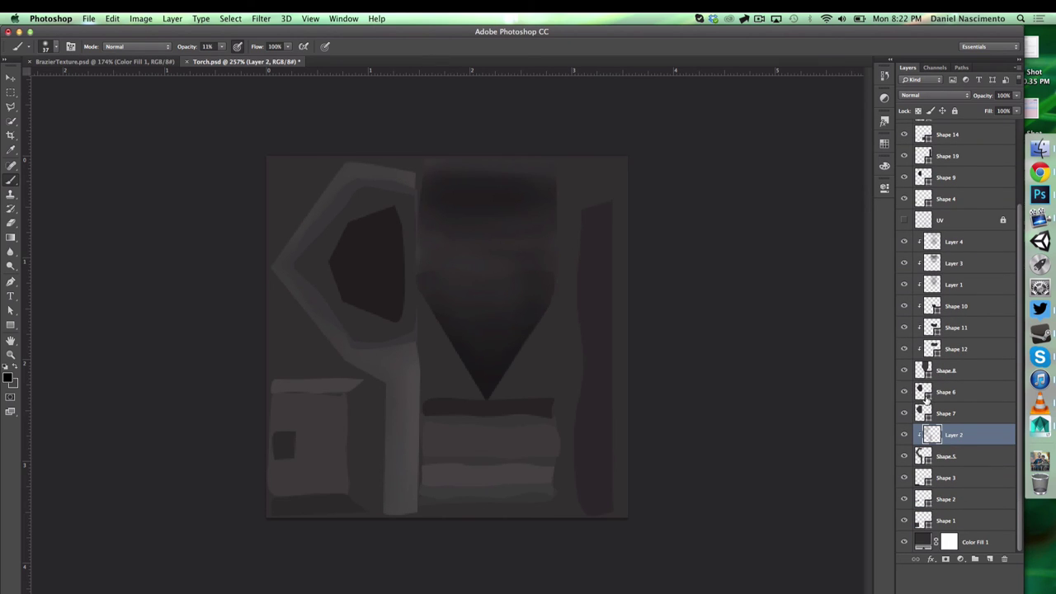
- Clip Shape 6 to Shape 7, add a clipped layer above it, and darken the inside of the bracket ring
{"action": "left_click", "coordinate": [954, 417]}
{"action": "left_click", "coordinate": [949, 391]}
{"action": "left_click", "coordinate": [989, 559]}
{"action": "left_click", "coordinate": [955, 423], "text": "alt"}
{"action": "left_click", "coordinate": [954, 403], "text": "alt"}
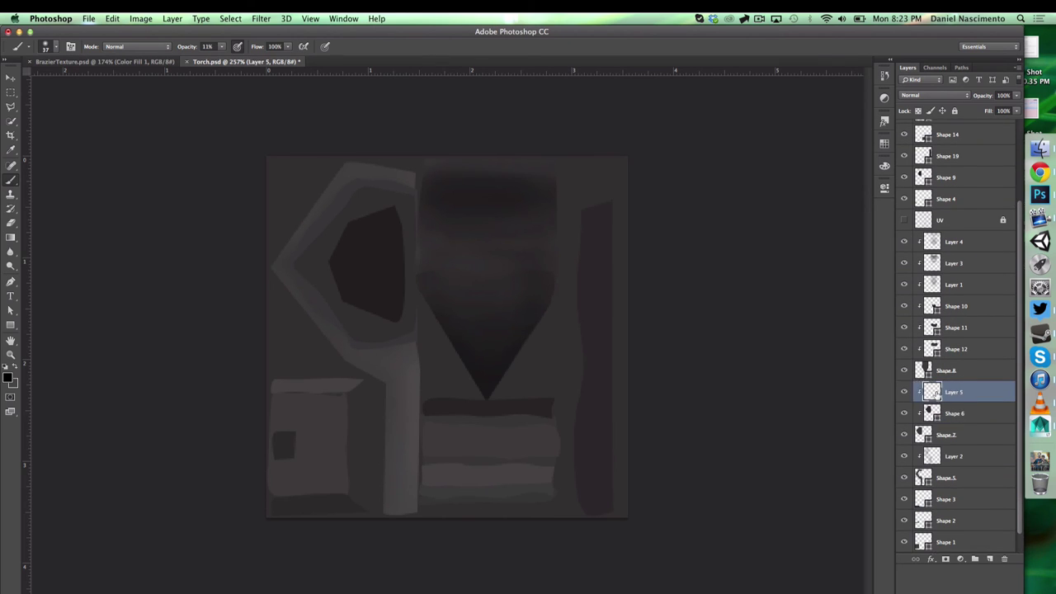
{"action": "left_click_drag", "start_coordinate": [368, 320], "coordinate": [413, 341]}
- Shade the bracket ring on Layer 2, save the texture, and check it on the torch in Maya
{"action": "left_click", "coordinate": [955, 456]}
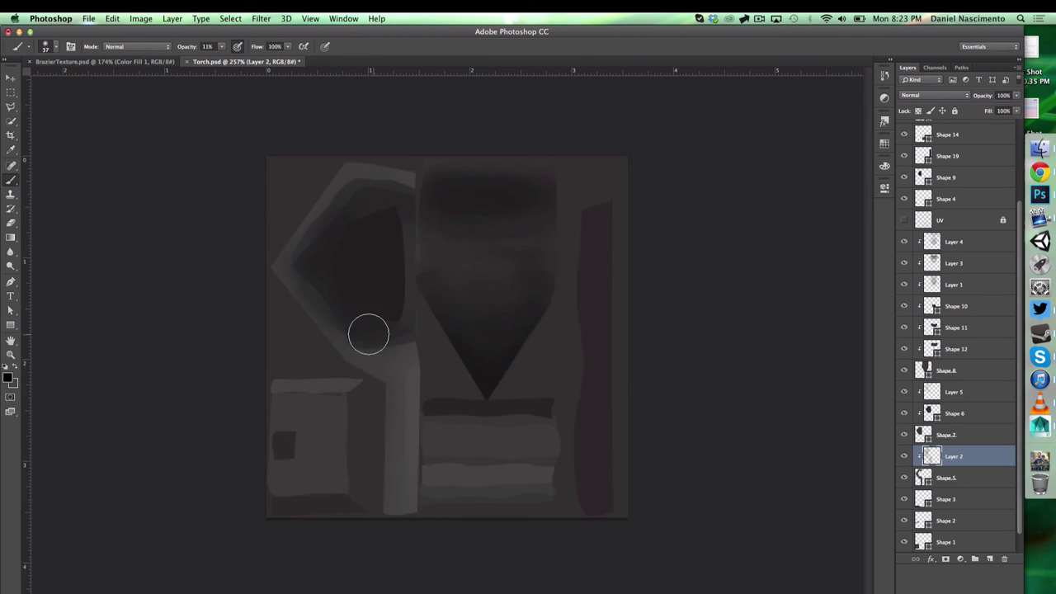
{"action": "key", "text": "super+s"}
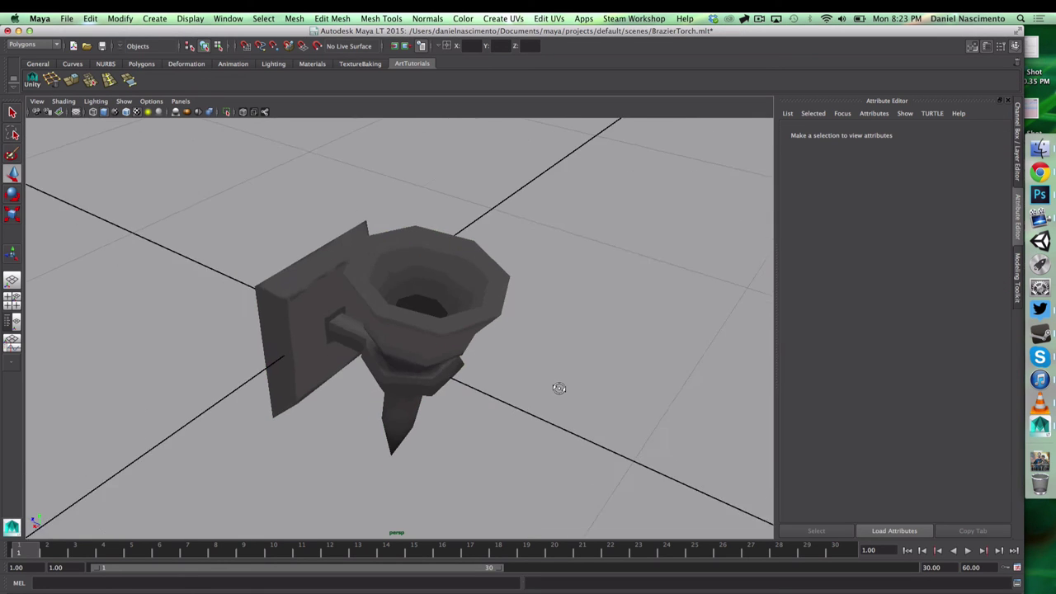
{"action": "left_click_drag", "start_coordinate": [559, 388], "coordinate": [726, 252], "text": "alt"}
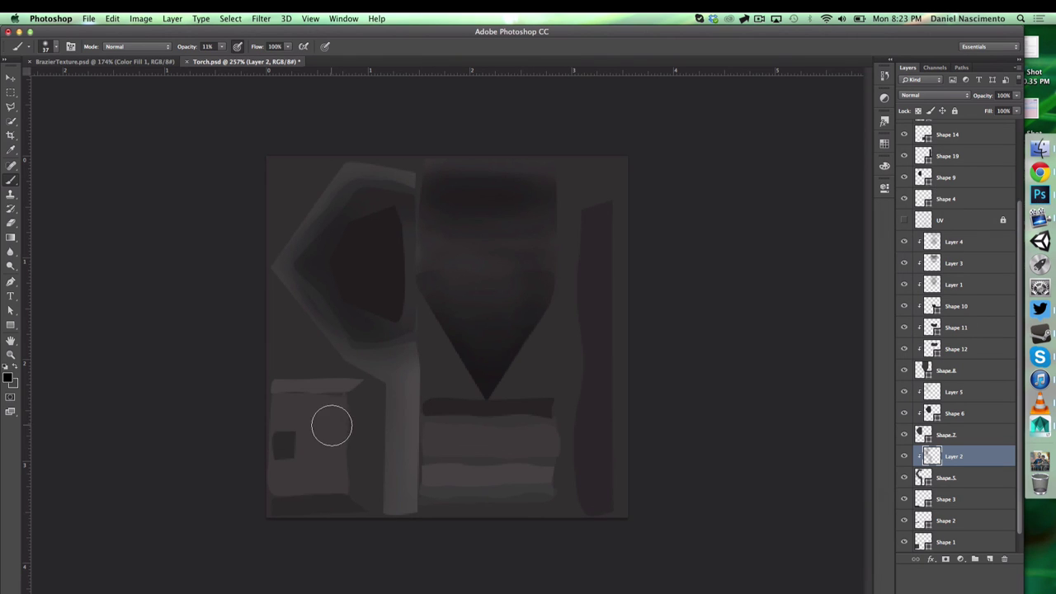
- Add a layer directly below Shape 5, shade the wall plate island with a 22 px brush, and lower the layer's opacity
{"action": "key", "text": "super+alt+shift+n"}
{"action": "mouse_move", "coordinate": [948, 435]}
{"action": "left_mouse_down"}
{"action": "mouse_move", "coordinate": [953, 521]}
{"action": "mouse_move", "coordinate": [949, 471]}
{"action": "left_mouse_up"}
{"action": "right_click", "coordinate": [307, 408]}
{"action": "left_click", "coordinate": [415, 83]}
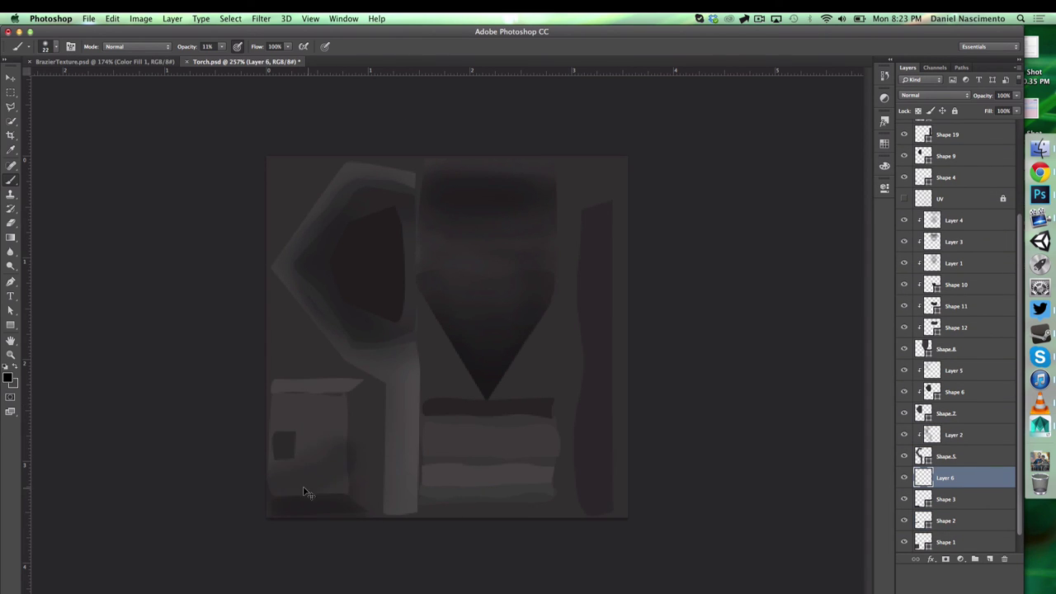
{"action": "left_click_drag", "start_coordinate": [1014, 99], "coordinate": [991, 108]}
{"action": "left_click_drag", "start_coordinate": [343, 441], "coordinate": [357, 498]}
- Choose grey 5e5e5e and brush soft highlights along the wall plate island's upper edge at a 14 px size
{"action": "left_click", "coordinate": [7, 377]}
{"action": "left_click", "coordinate": [279, 392]}
{"action": "left_click", "coordinate": [585, 378]}
{"action": "left_click", "coordinate": [848, 286]}
{"action": "left_click", "coordinate": [352, 451], "text": "alt"}
{"action": "right_click", "coordinate": [352, 449]}
{"action": "left_click_drag", "start_coordinate": [412, 446], "coordinate": [409, 446]}
{"action": "left_click_drag", "start_coordinate": [271, 377], "coordinate": [330, 379]}
{"action": "right_click", "coordinate": [351, 398]}
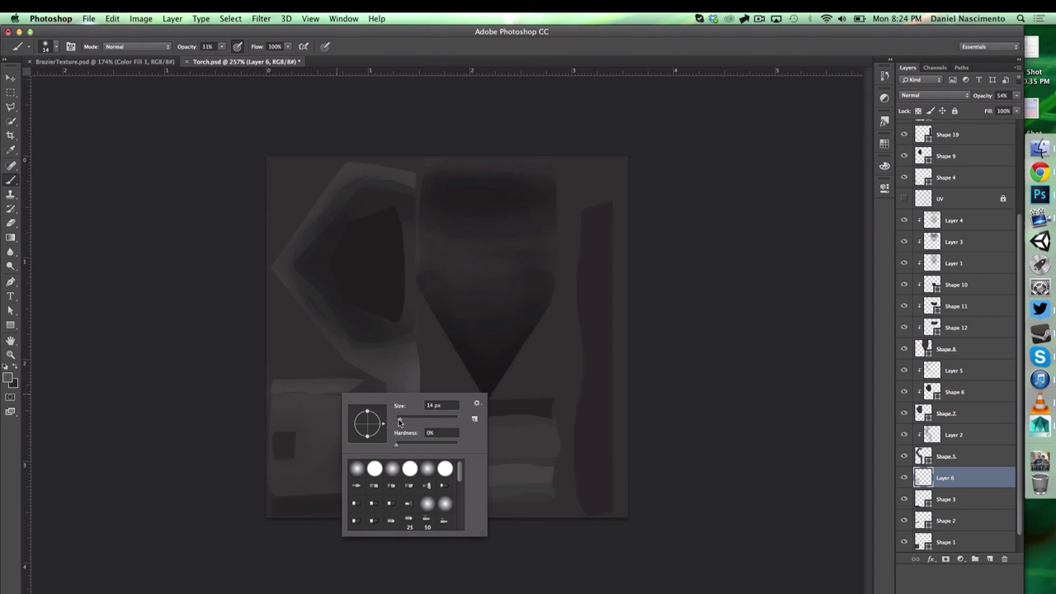
- Add a layer above Layer 6 and paint thin light-grey edge highlights on the wall plate with a 3 px brush at 17% opacity
{"action": "left_click", "coordinate": [990, 558]}
{"action": "left_click", "coordinate": [10, 377]}
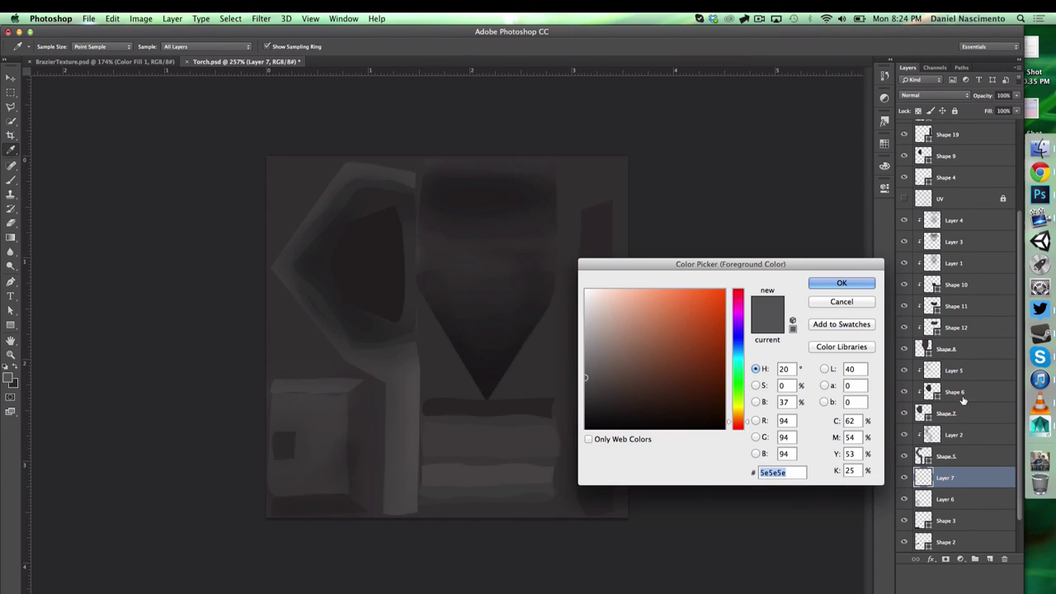
{"action": "left_click", "coordinate": [606, 372]}
{"action": "left_click", "coordinate": [856, 282]}
{"action": "left_click_drag", "start_coordinate": [222, 48], "coordinate": [279, 62]}
{"action": "left_click_drag", "start_coordinate": [271, 393], "coordinate": [333, 397]}
{"action": "key", "text": "super+z"}
{"action": "right_click", "coordinate": [336, 398]}
{"action": "left_click_drag", "start_coordinate": [222, 48], "coordinate": [178, 60]}
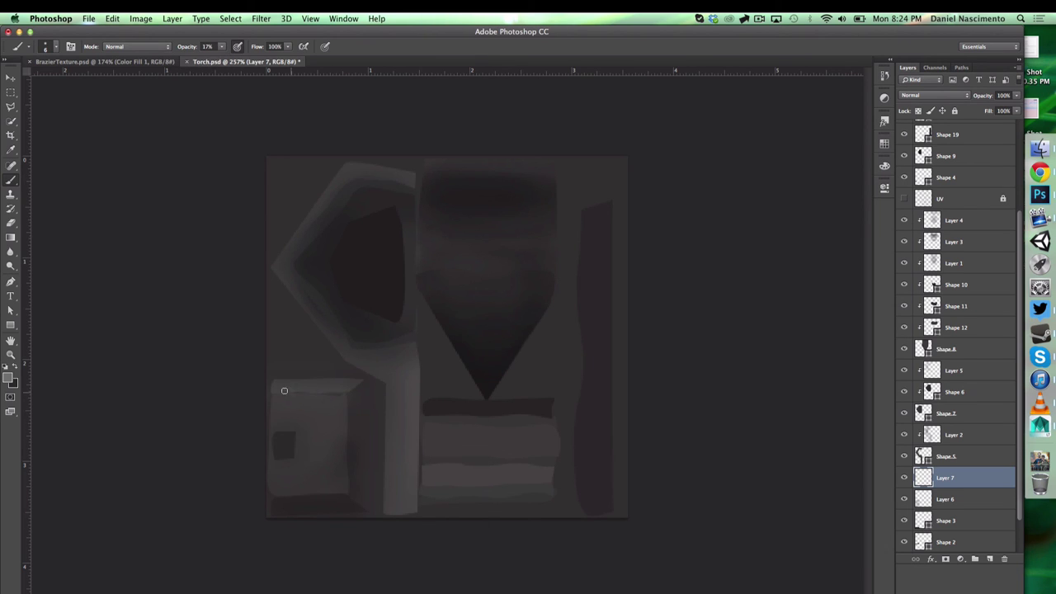
{"action": "right_click", "coordinate": [313, 281]}
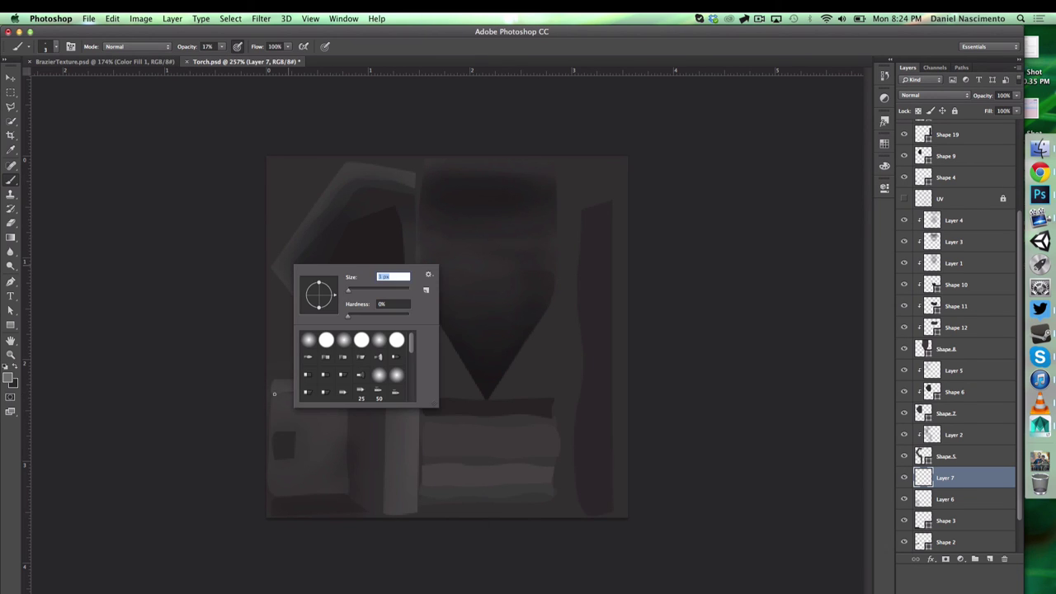
{"action": "left_click", "coordinate": [272, 394]}
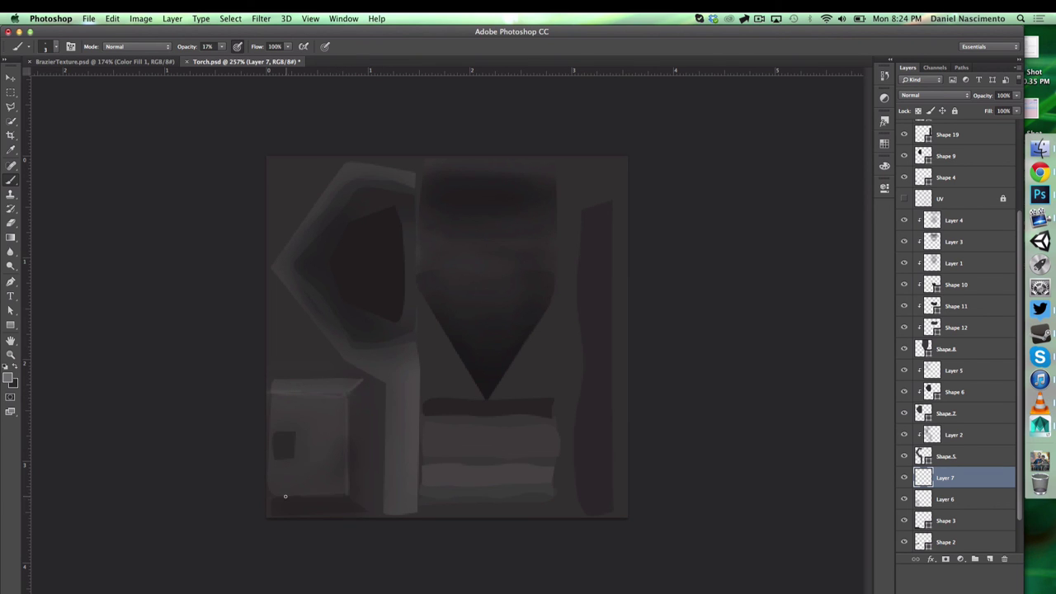
- Reload the texture in Maya, examine the wall plate's highlighted edges, and return to Photoshop
{"action": "left_click", "coordinate": [1040, 426]}
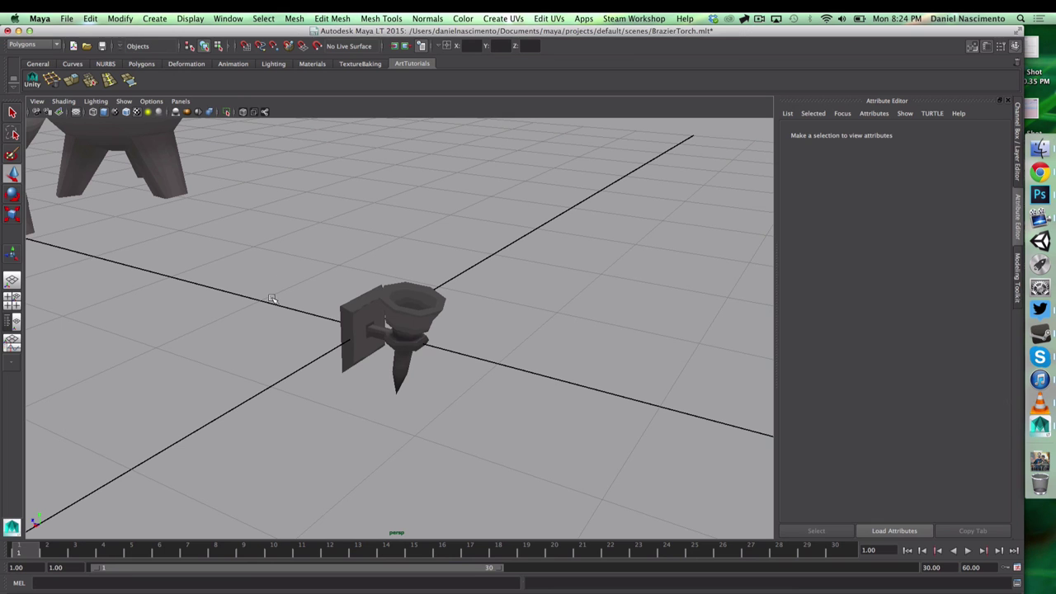
{"action": "left_click", "coordinate": [358, 312]}
{"action": "left_click", "coordinate": [983, 260]}
{"action": "left_click", "coordinate": [631, 324]}
{"action": "scroll", "coordinate": [479, 331], "scroll_direction": "down", "scroll_amount": 3}
{"action": "left_click_drag", "start_coordinate": [631, 323], "coordinate": [455, 308], "text": "alt"}
{"action": "key", "text": "super+Tab"}
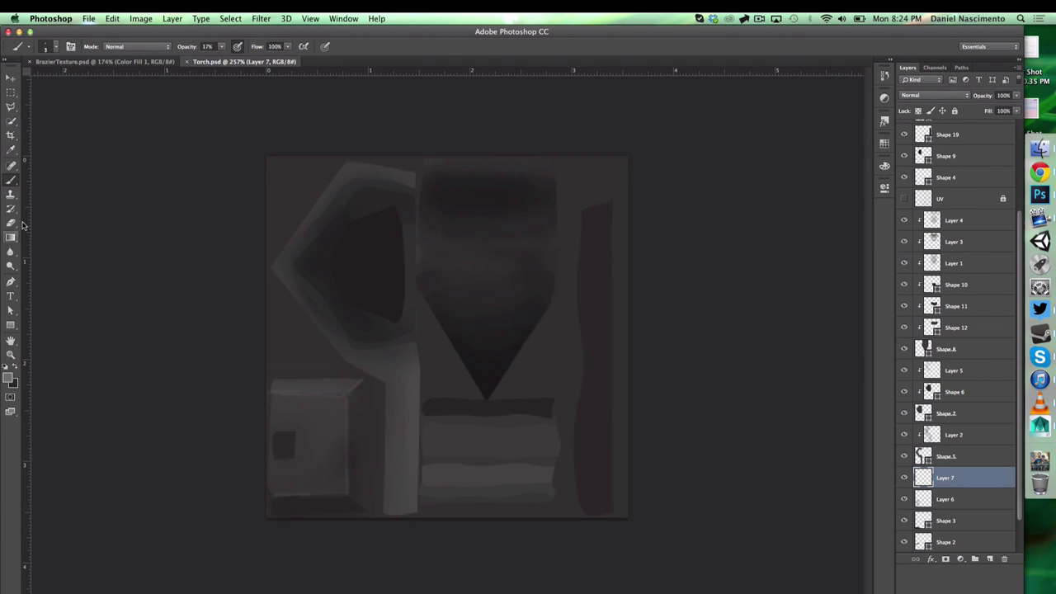
- Group the layers from Shape 13 through Shape 14 together
{"action": "scroll", "coordinate": [967, 346], "scroll_direction": "up", "scroll_amount": 5}
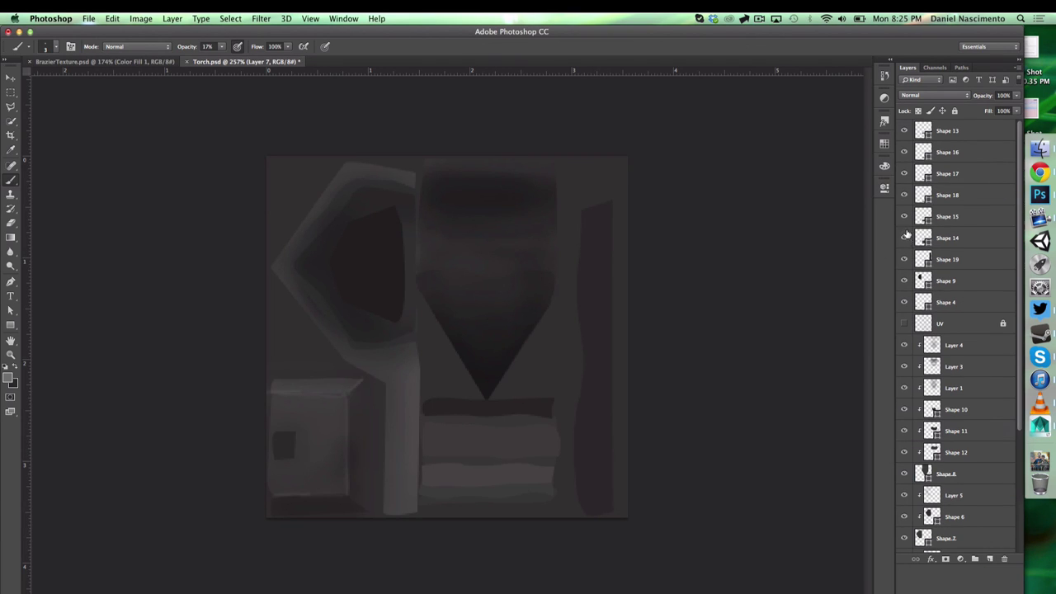
{"action": "left_click", "coordinate": [954, 244]}
{"action": "left_click", "coordinate": [950, 136], "text": "shift"}
{"action": "left_click_drag", "start_coordinate": [960, 243], "coordinate": [975, 559]}
- Add a layer above Shape 19 and shade the tall narrow island with a 30 px brush at 10% opacity
{"action": "left_click", "coordinate": [955, 143]}
{"action": "left_click", "coordinate": [989, 558]}
{"action": "right_click", "coordinate": [671, 258]}
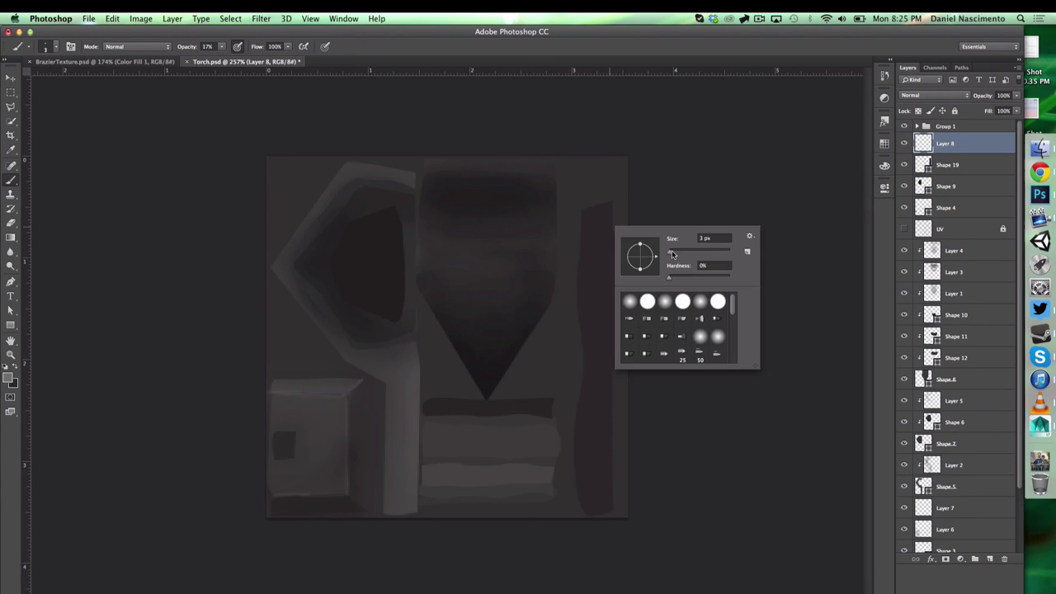
{"action": "left_click_drag", "start_coordinate": [221, 51], "coordinate": [216, 62]}
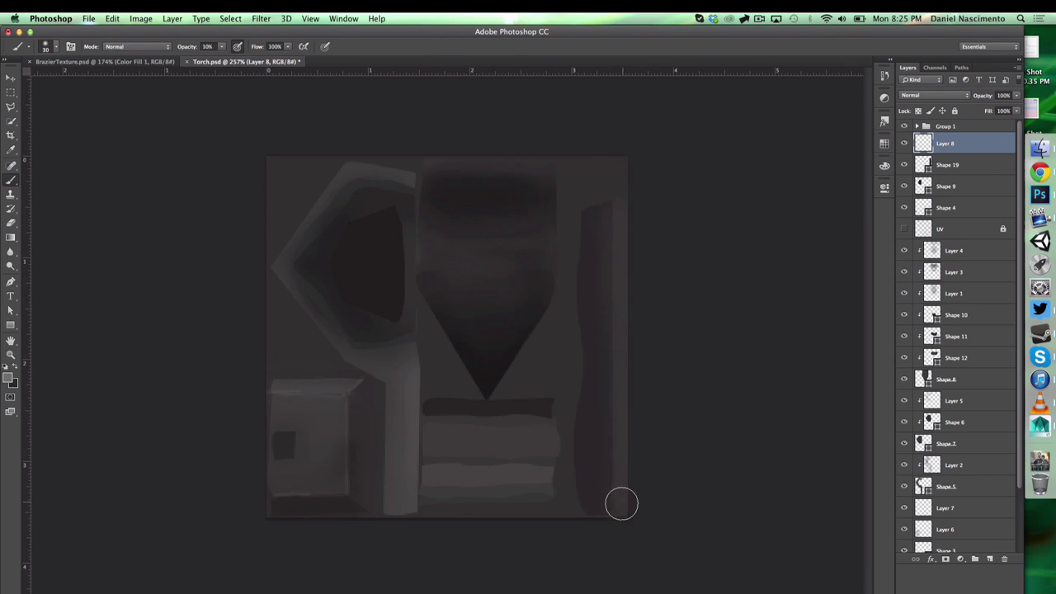
{"action": "left_click_drag", "start_coordinate": [621, 505], "coordinate": [621, 413]}
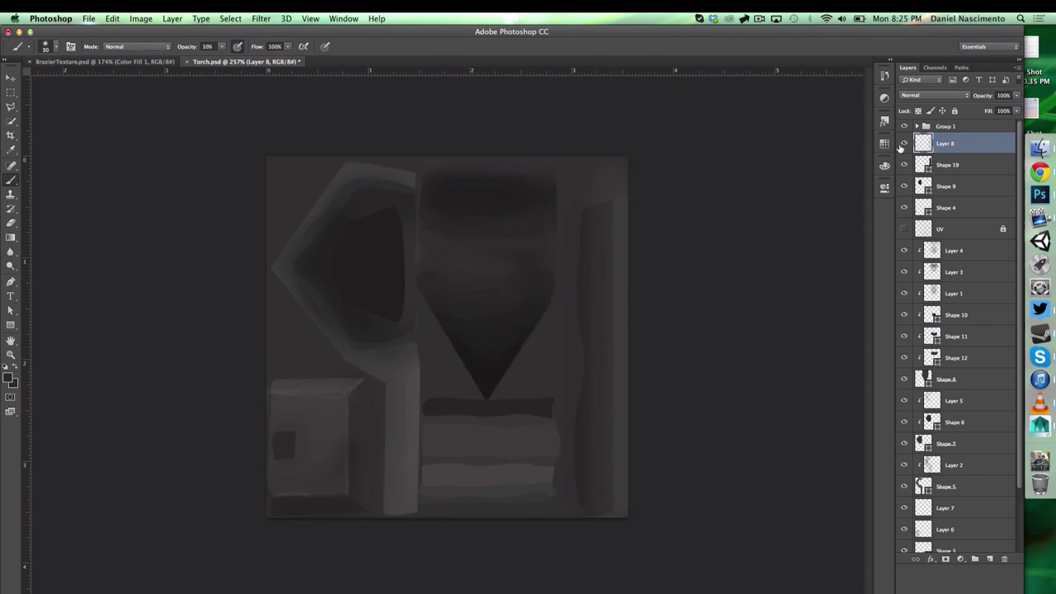
- Add a layer above Group 1 and clip it to the group
{"action": "left_click", "coordinate": [940, 128]}
{"action": "left_click", "coordinate": [989, 559]}
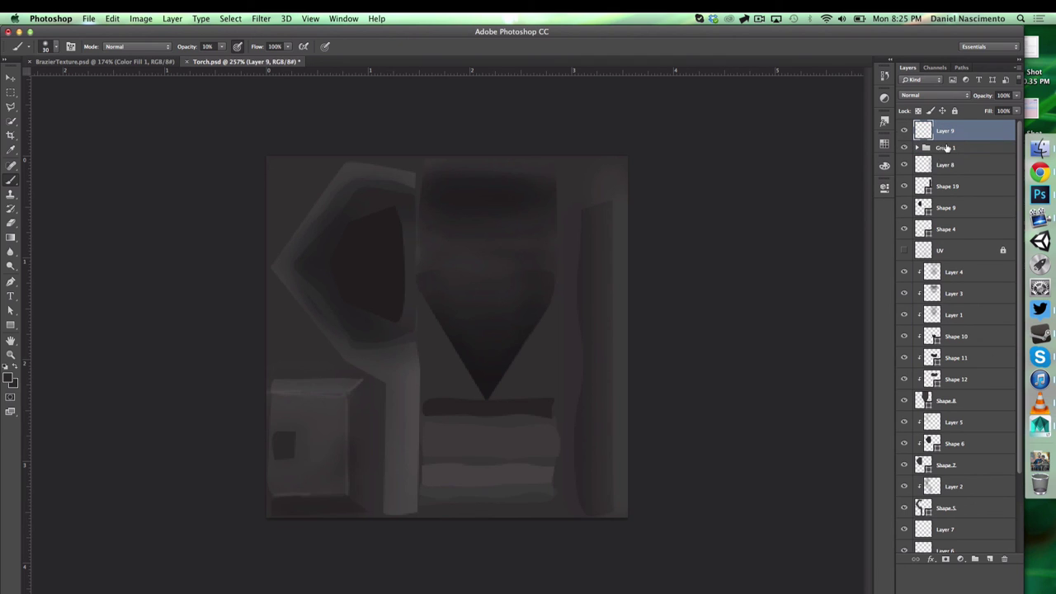
{"action": "right_click", "coordinate": [510, 448]}
{"action": "left_click", "coordinate": [643, 188]}
- Shade the banded island below the pointed dark shape with grey #555454, using a 28 px brush at 10% opacity
{"action": "left_click", "coordinate": [489, 473], "text": "alt"}
{"action": "left_click", "coordinate": [7, 377]}
{"action": "left_click", "coordinate": [587, 382]}
{"action": "left_click", "coordinate": [841, 283]}
{"action": "key", "text": "b"}
{"action": "right_click", "coordinate": [490, 462]}
{"action": "key", "text": "Escape"}
{"action": "left_click", "coordinate": [8, 378]}
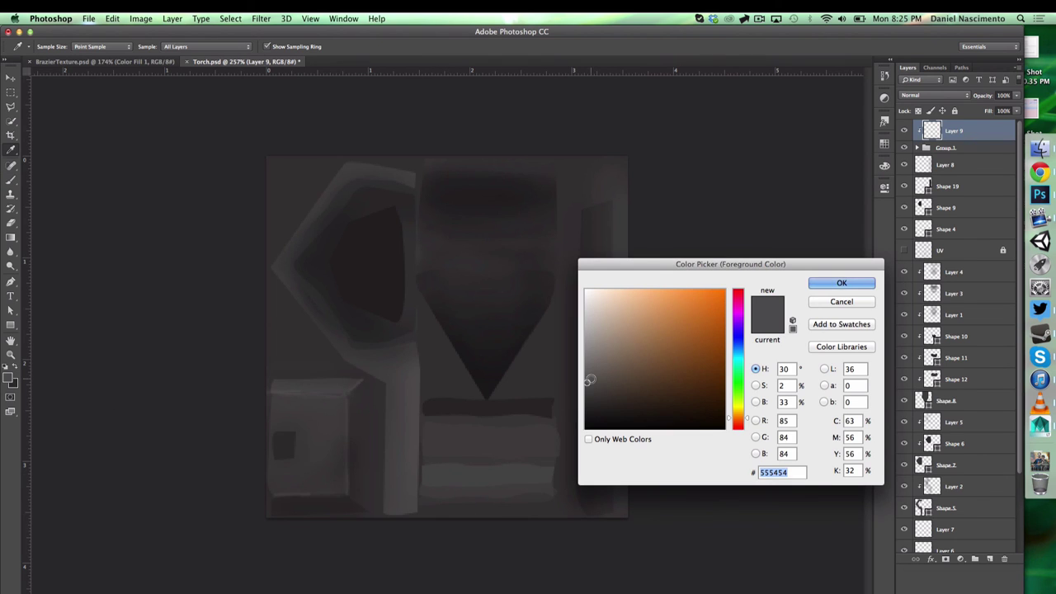
{"action": "left_click", "coordinate": [841, 283]}
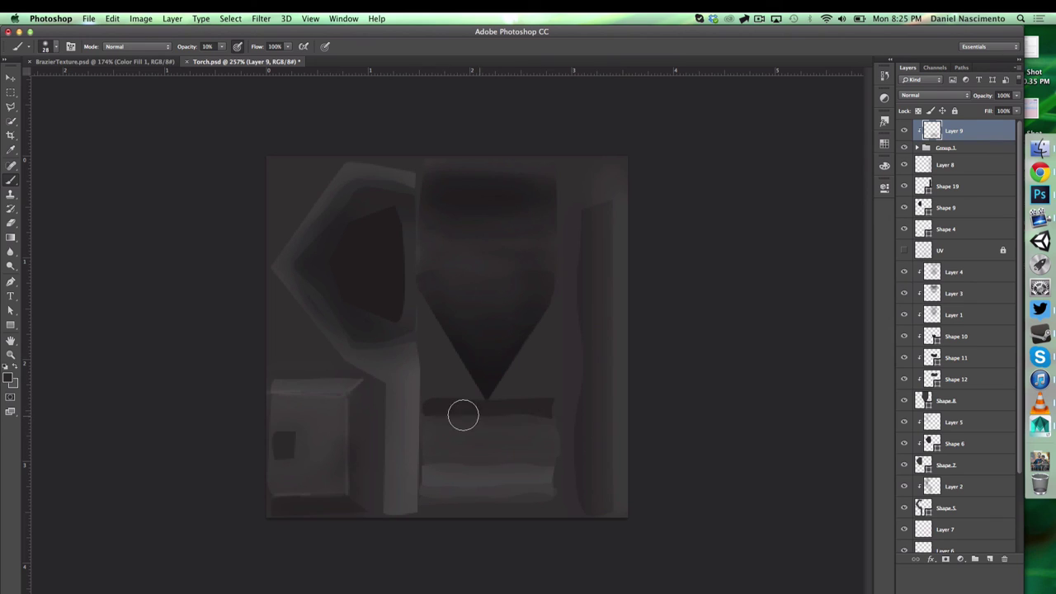
- Blend the edges between the banded island's tones with light and dark greys, reduce the brush to 15 px, and save the texture
{"action": "left_click", "coordinate": [8, 378]}
{"action": "left_click", "coordinate": [841, 283]}
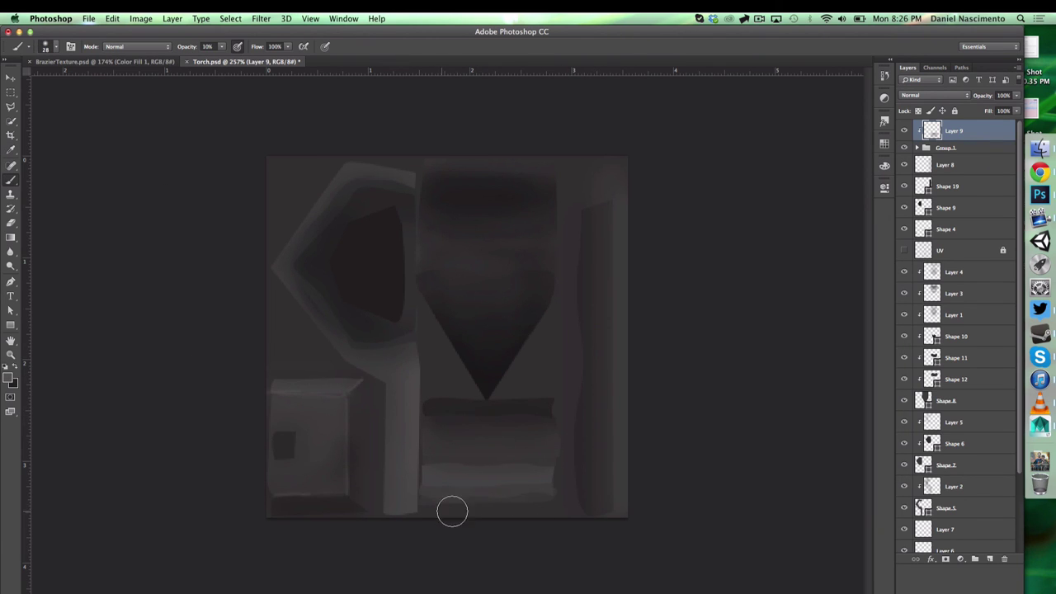
{"action": "key", "text": "x"}
{"action": "right_click", "coordinate": [451, 473]}
{"action": "left_click", "coordinate": [520, 490]}
{"action": "left_click", "coordinate": [447, 473]}
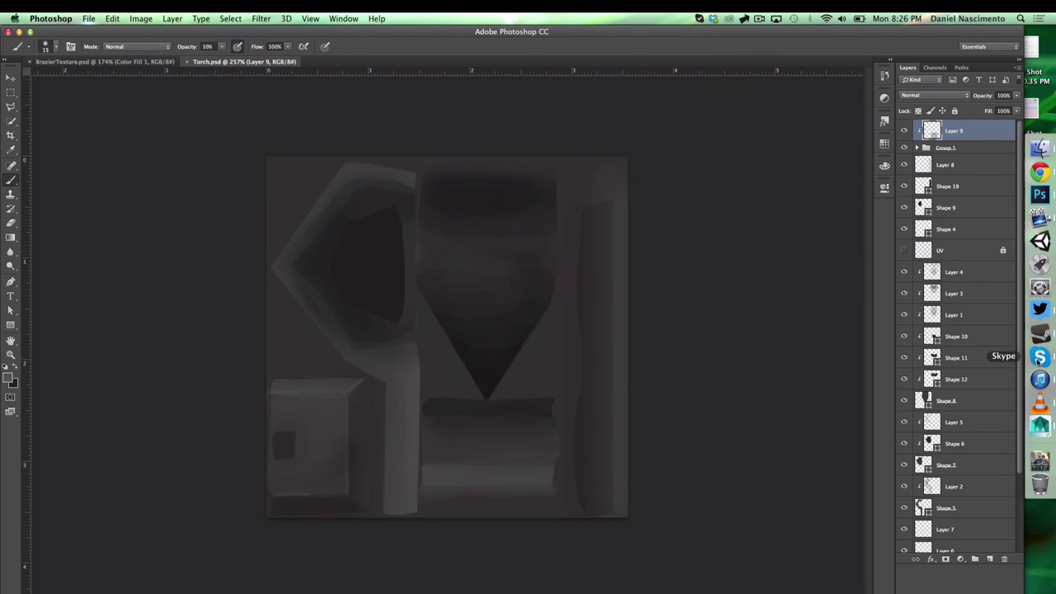
- Switch to Maya, reload the phong2 colour texture, and examine the shaded torch up close with nothing selected
{"action": "left_click", "coordinate": [1040, 426]}
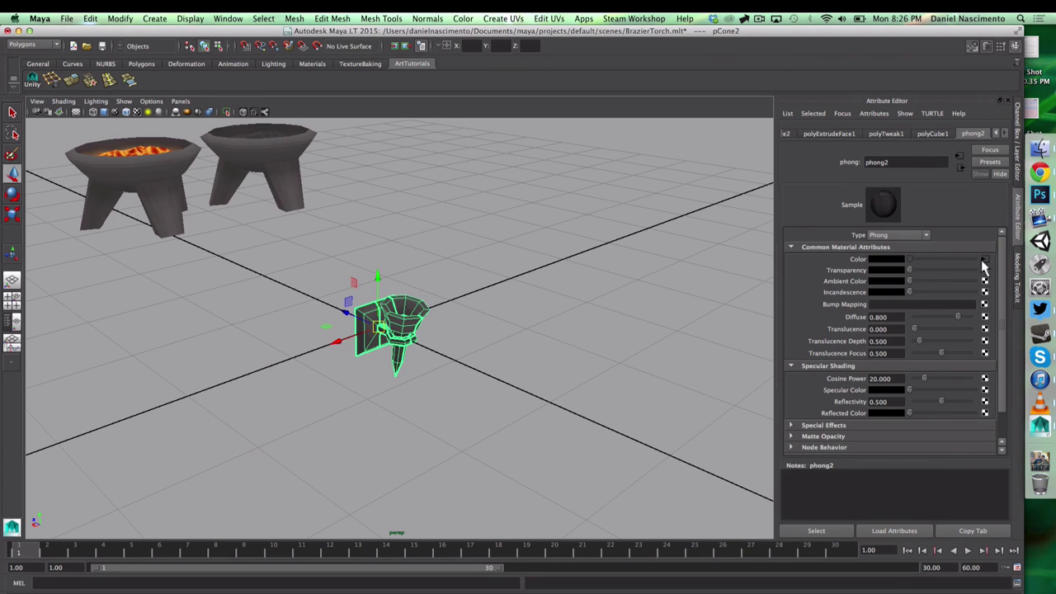
{"action": "left_click", "coordinate": [984, 260]}
{"action": "left_click", "coordinate": [874, 307]}
{"action": "left_click", "coordinate": [610, 289]}
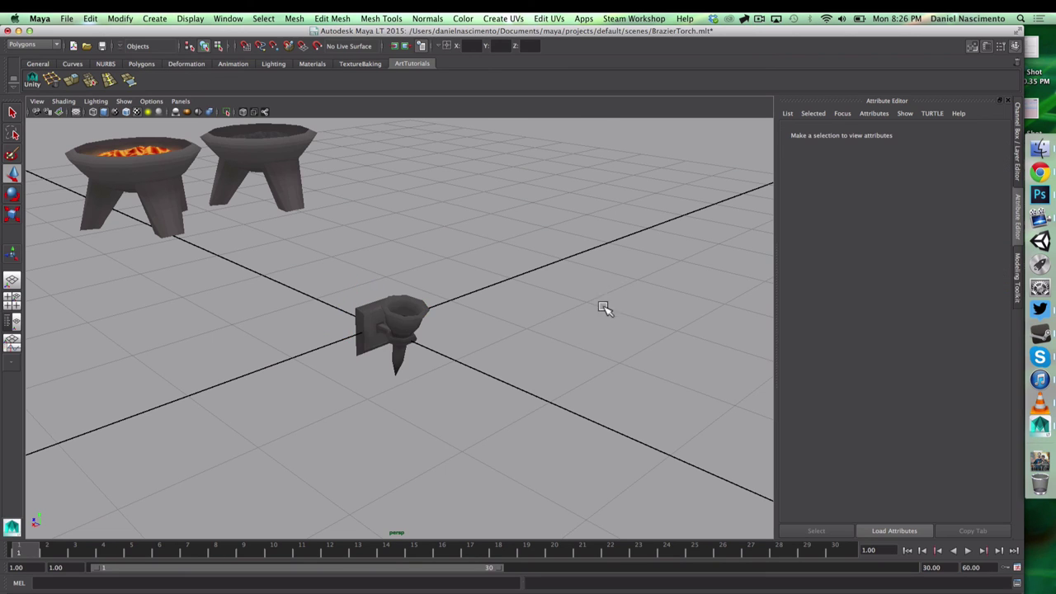
{"action": "left_click_drag", "start_coordinate": [602, 314], "coordinate": [669, 403], "text": "alt"}
{"action": "right_click_drag", "start_coordinate": [668, 403], "coordinate": [493, 355], "text": "alt"}
{"action": "middle_click_drag", "start_coordinate": [493, 356], "coordinate": [490, 370], "text": "alt"}
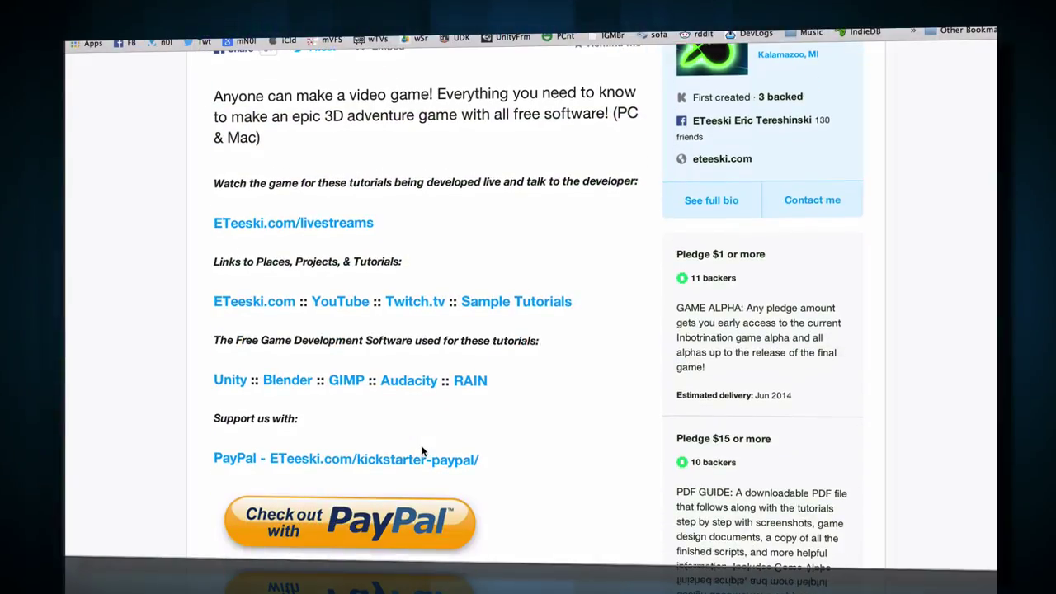
{"action": "scroll", "coordinate": [554, 408], "scroll_direction": "down", "scroll_amount": 10}
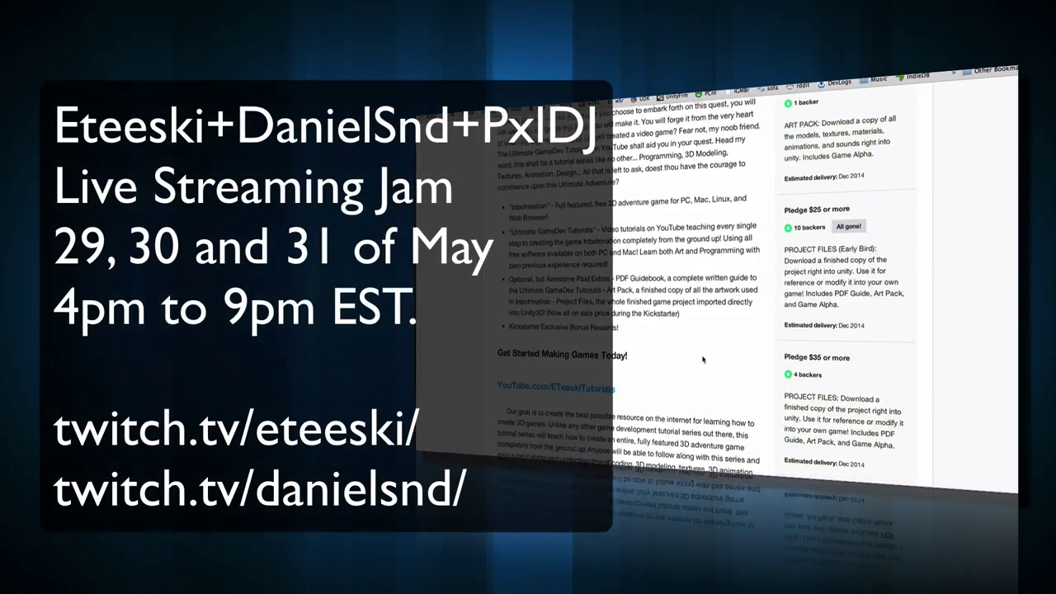
{"action": "scroll", "coordinate": [702, 360], "scroll_direction": "down", "scroll_amount": 10}
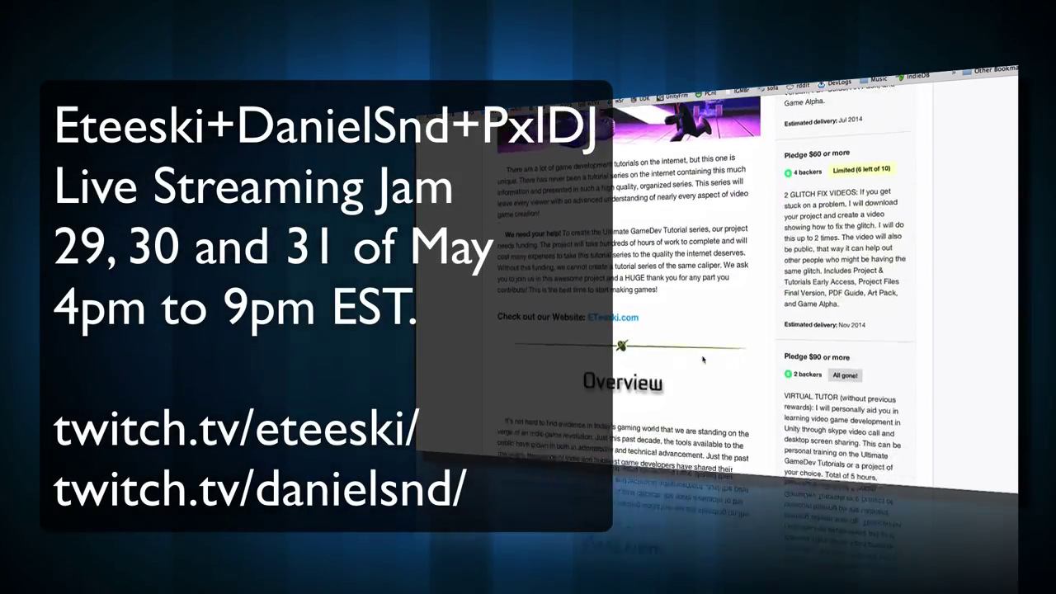